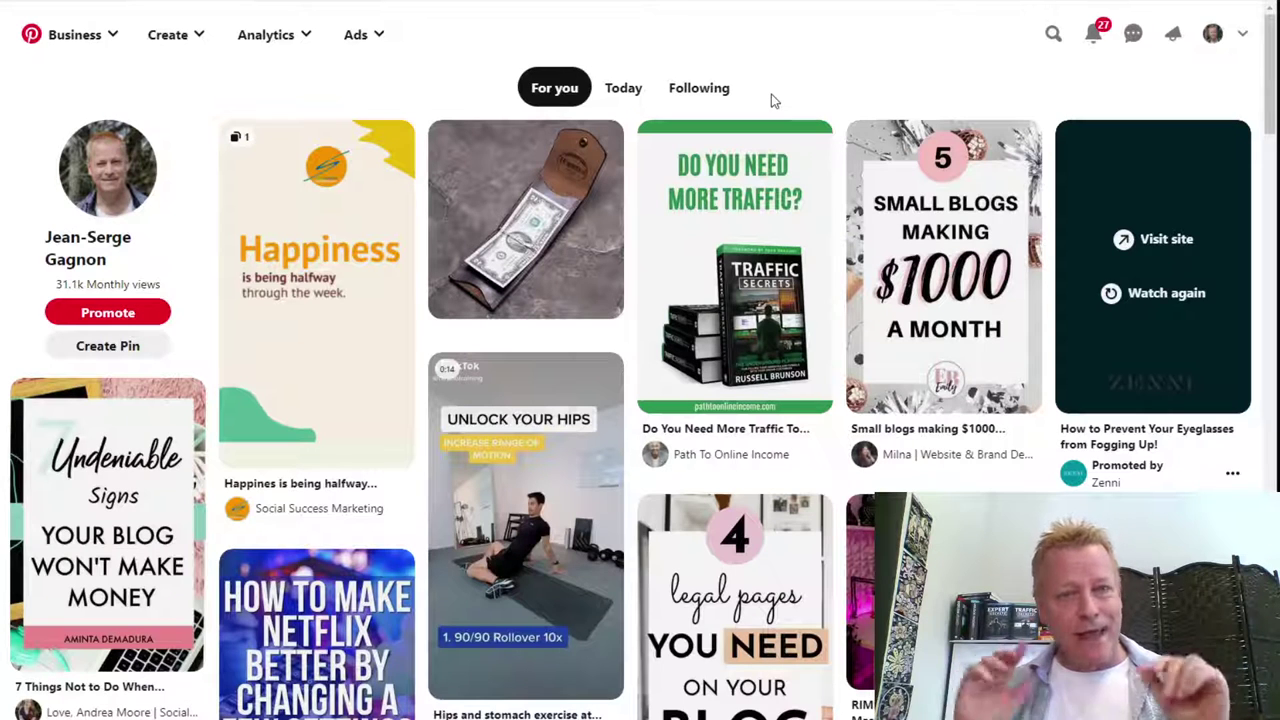
Look through the Create and account menus, then open the Business navigation menu.
mouse_move(712, 176)
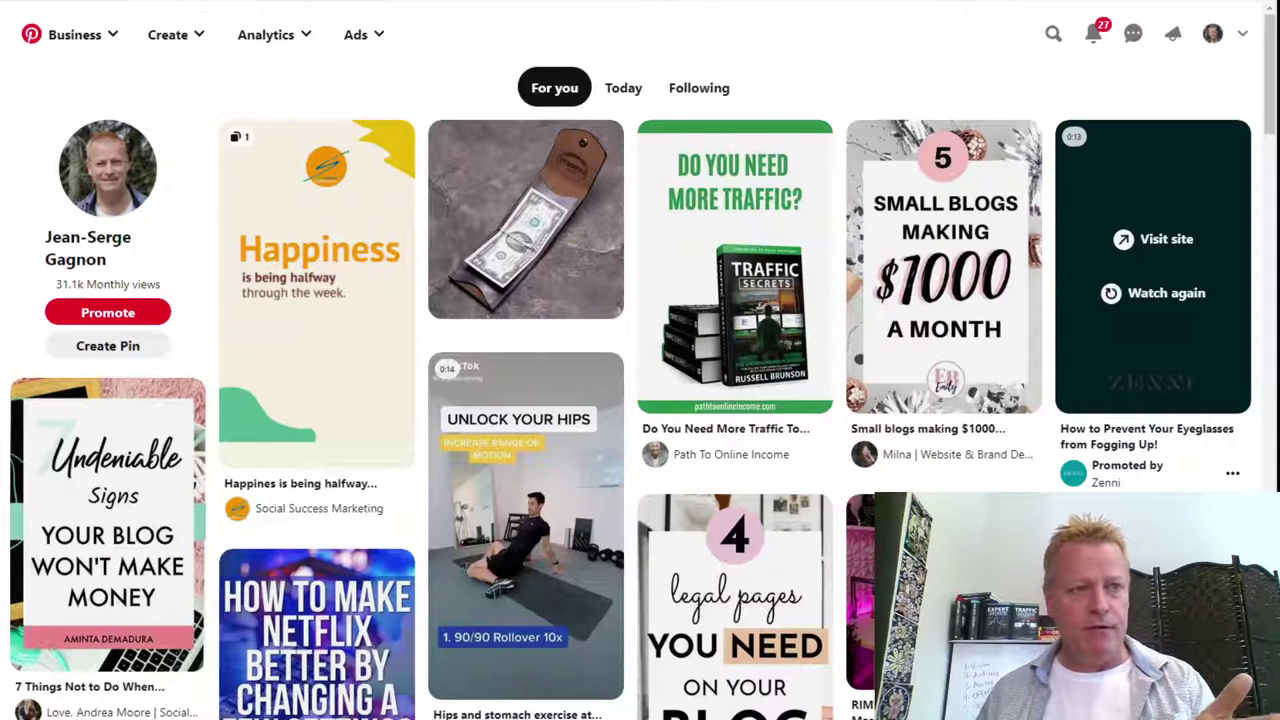
mouse_move(648, 128)
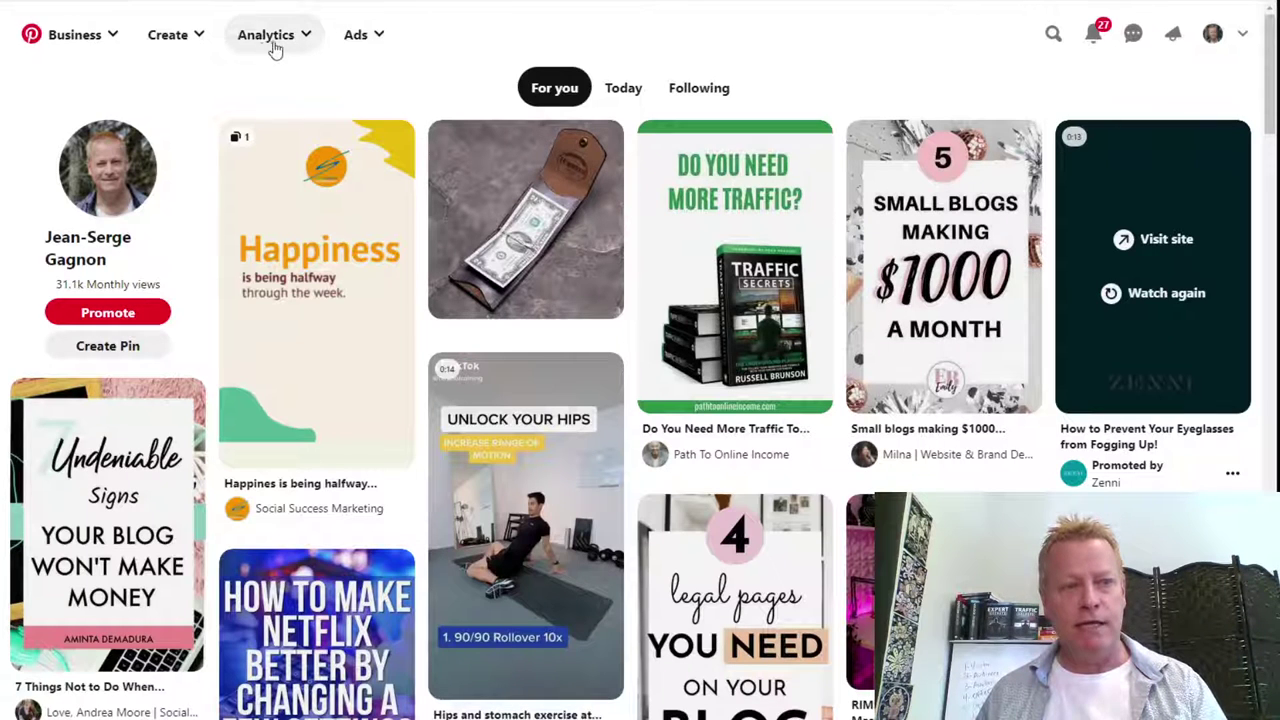
click(177, 38)
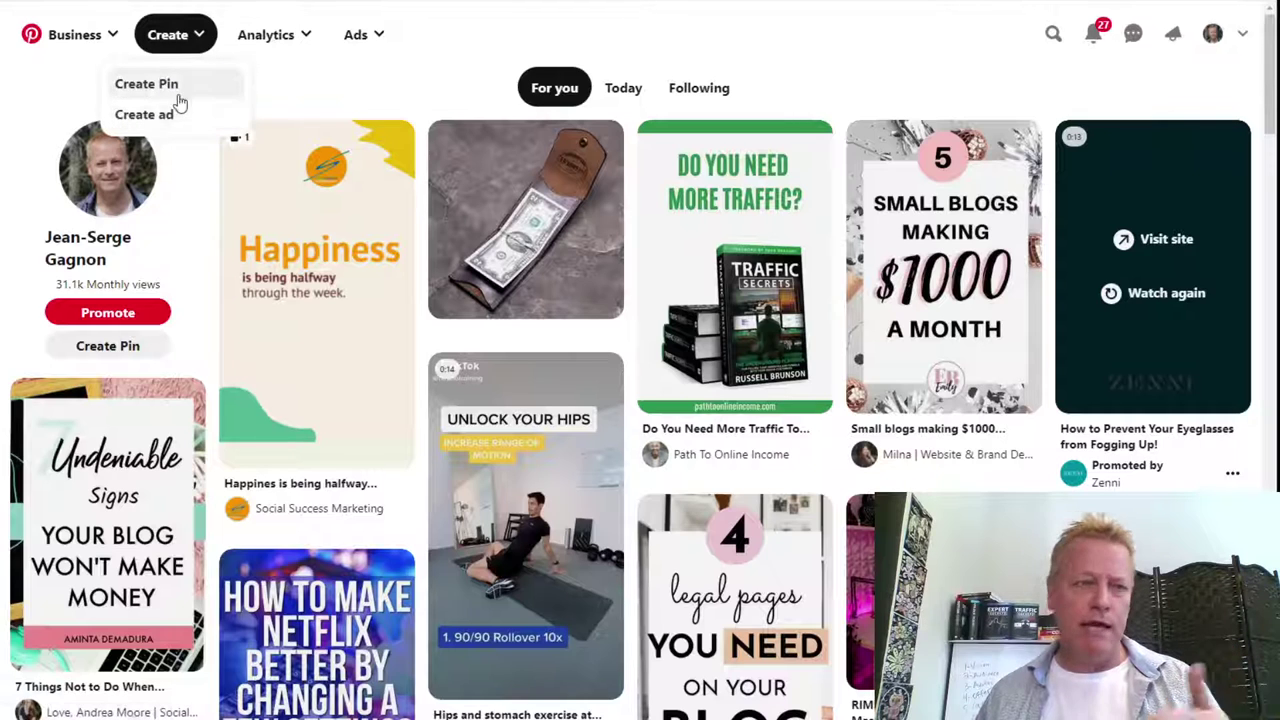
click(447, 73)
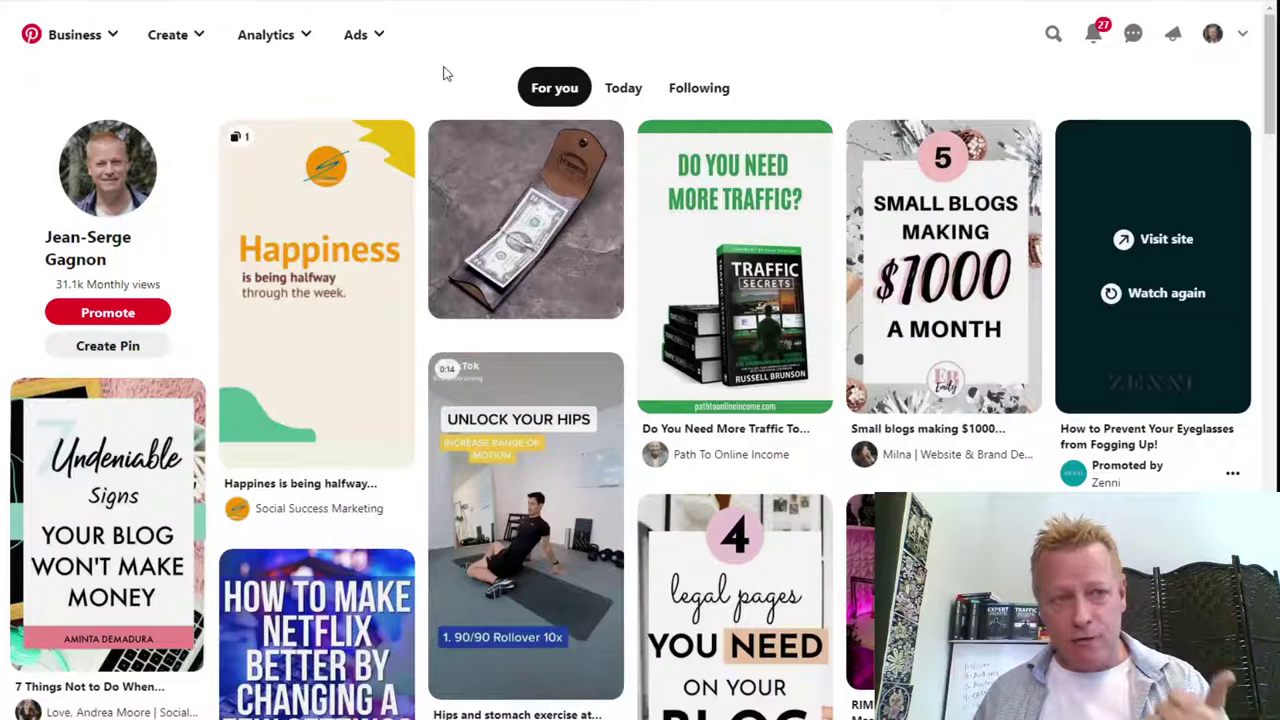
click(1243, 38)
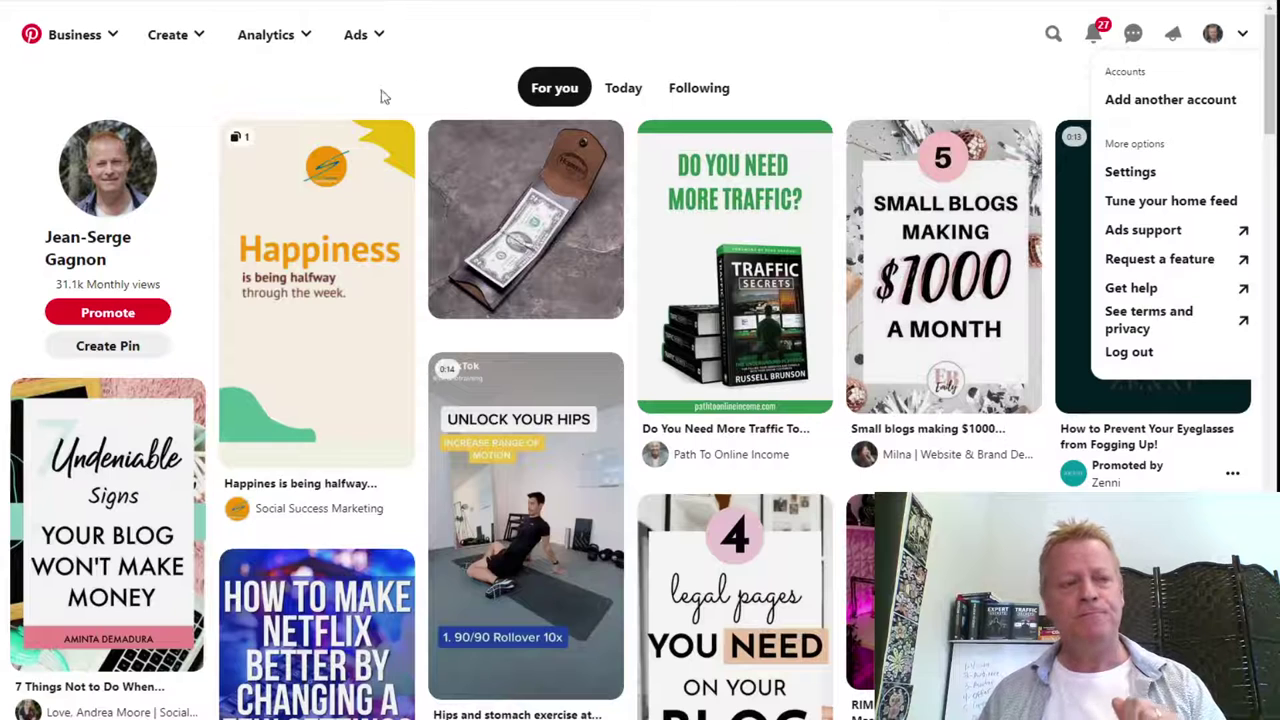
click(74, 36)
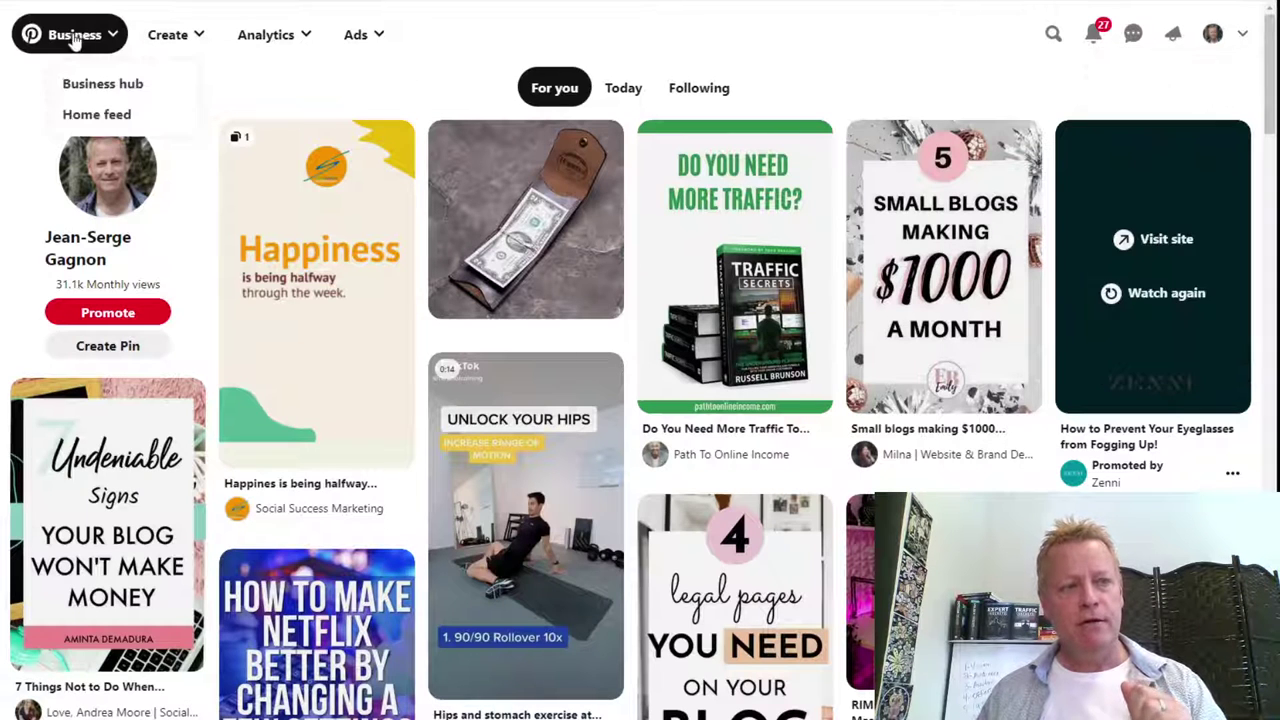
Open Business hub and scroll through its Your Pins and Your recent ads stats.
click(102, 86)
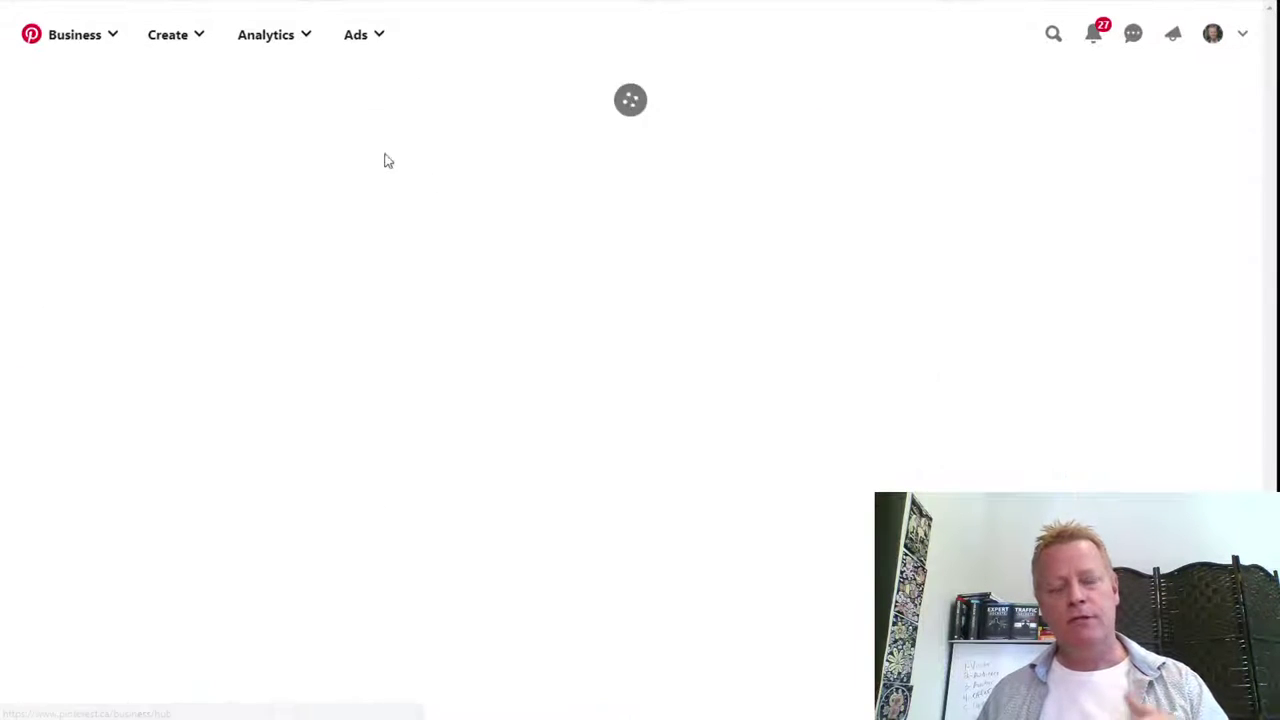
scroll(600, 400, down, 8)
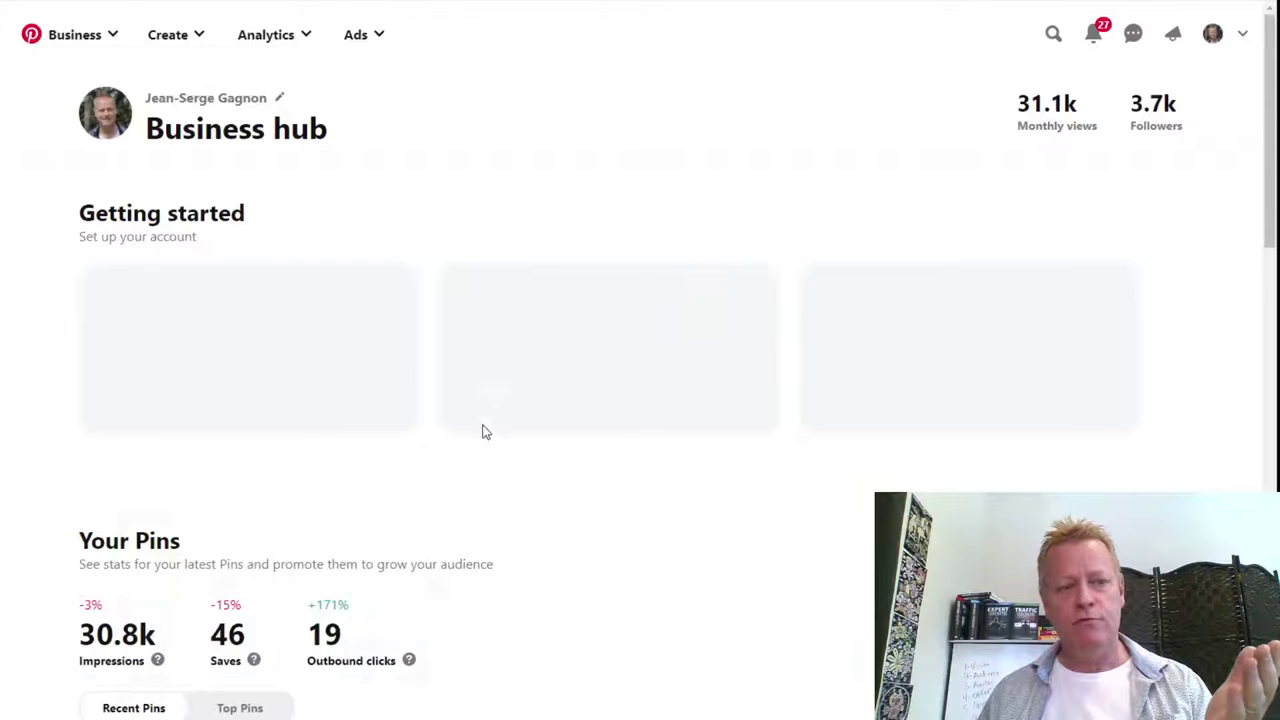
scroll(443, 408, down, 5)
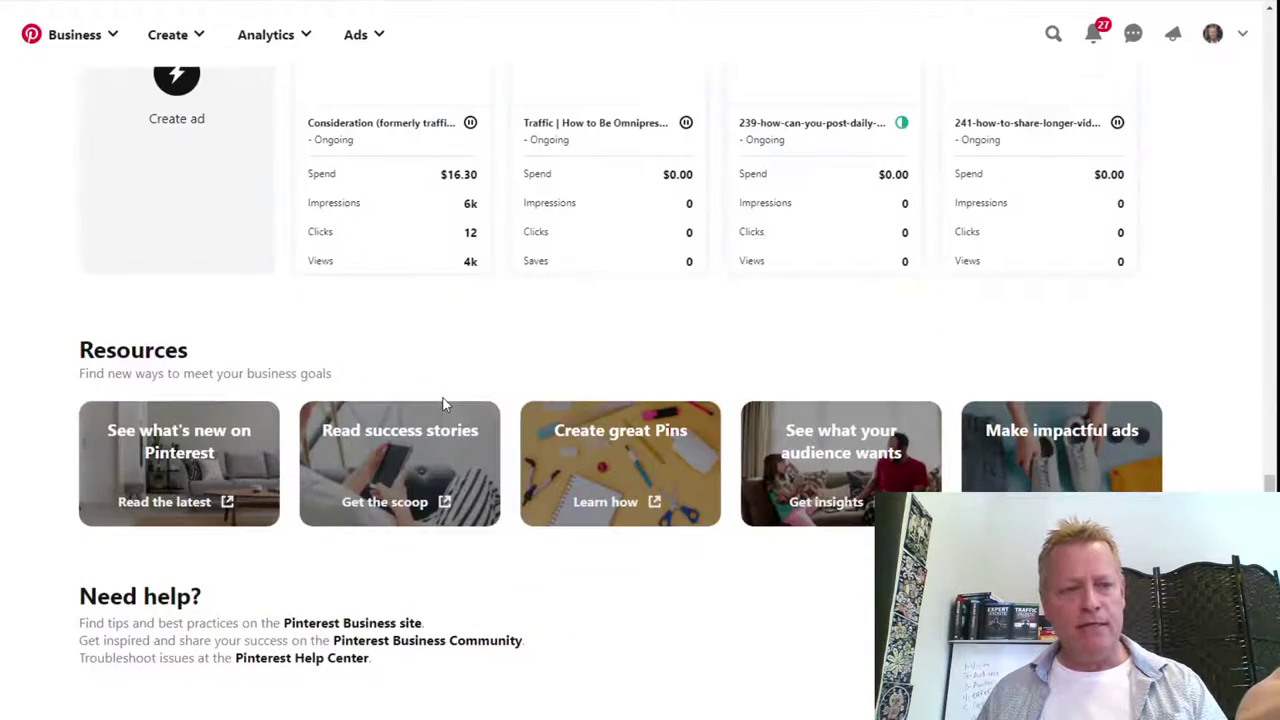
scroll(471, 414, up, 6)
scroll(620, 505, down, 2)
scroll(600, 500, up, 8)
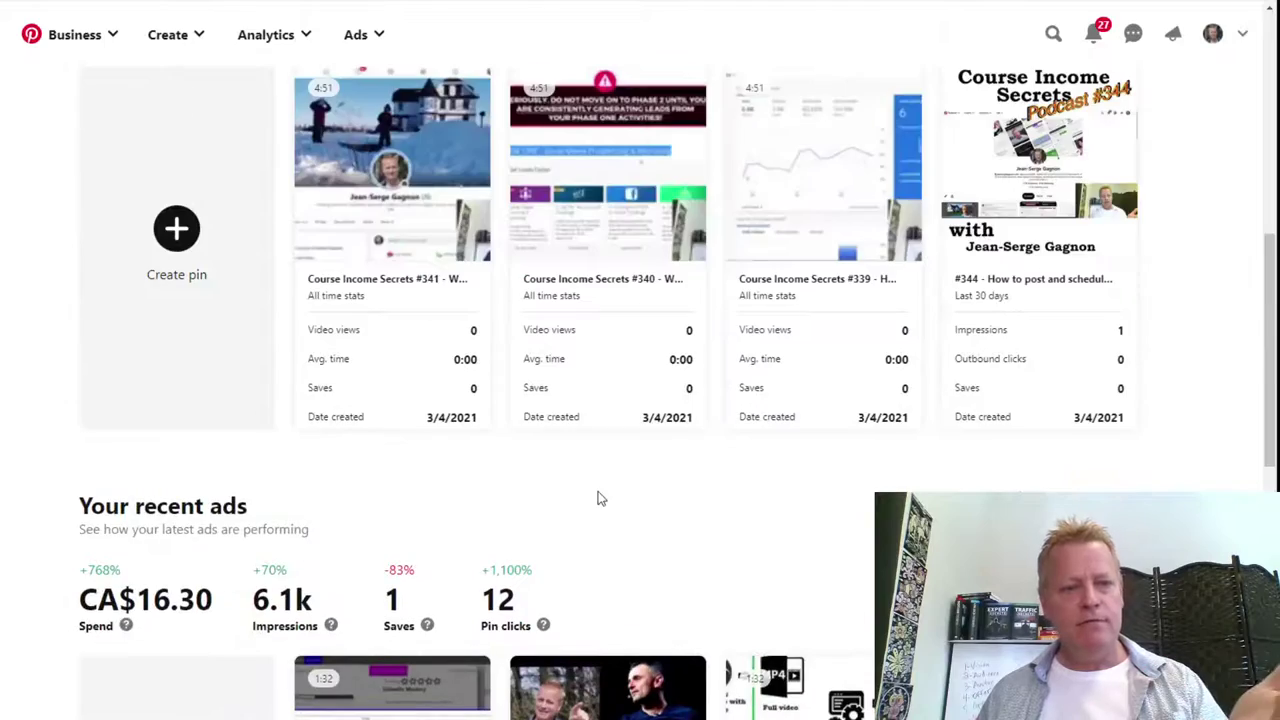
scroll(600, 498, down, 6)
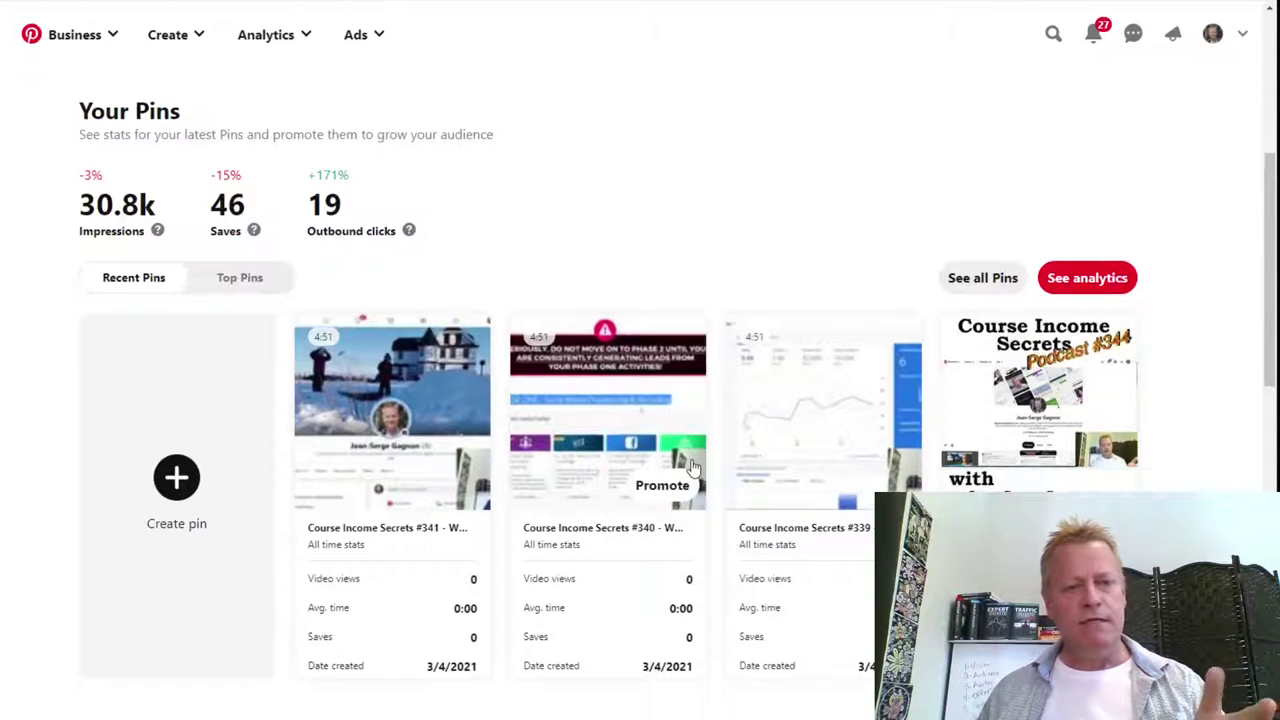
scroll(548, 497, down, 3)
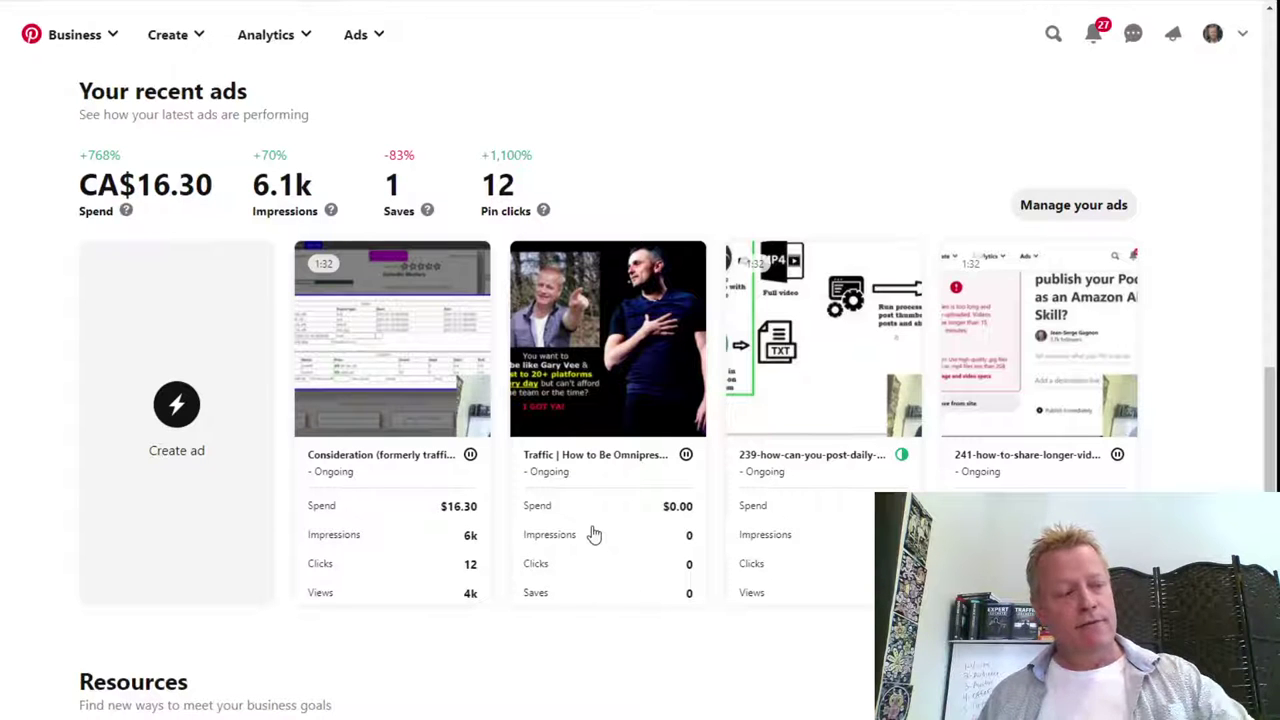
scroll(594, 535, up, 10)
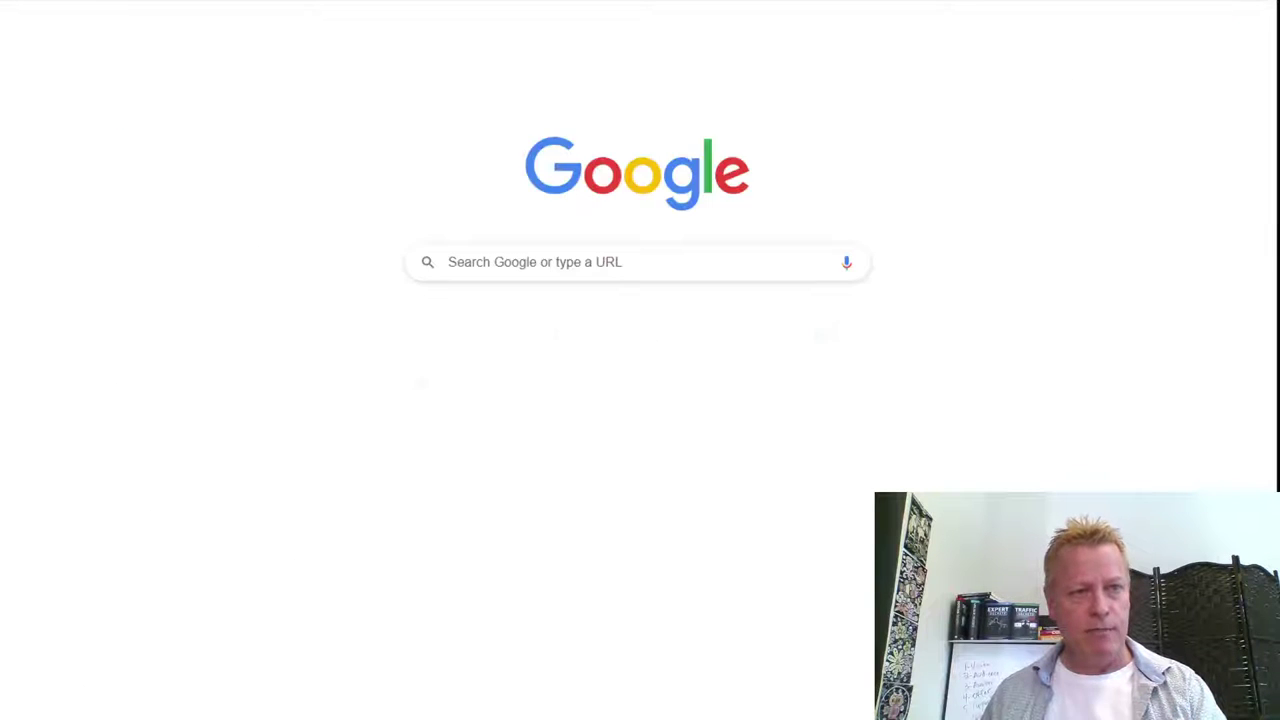
Load the blog website and view its page source.
text(j)
click(406, 43)
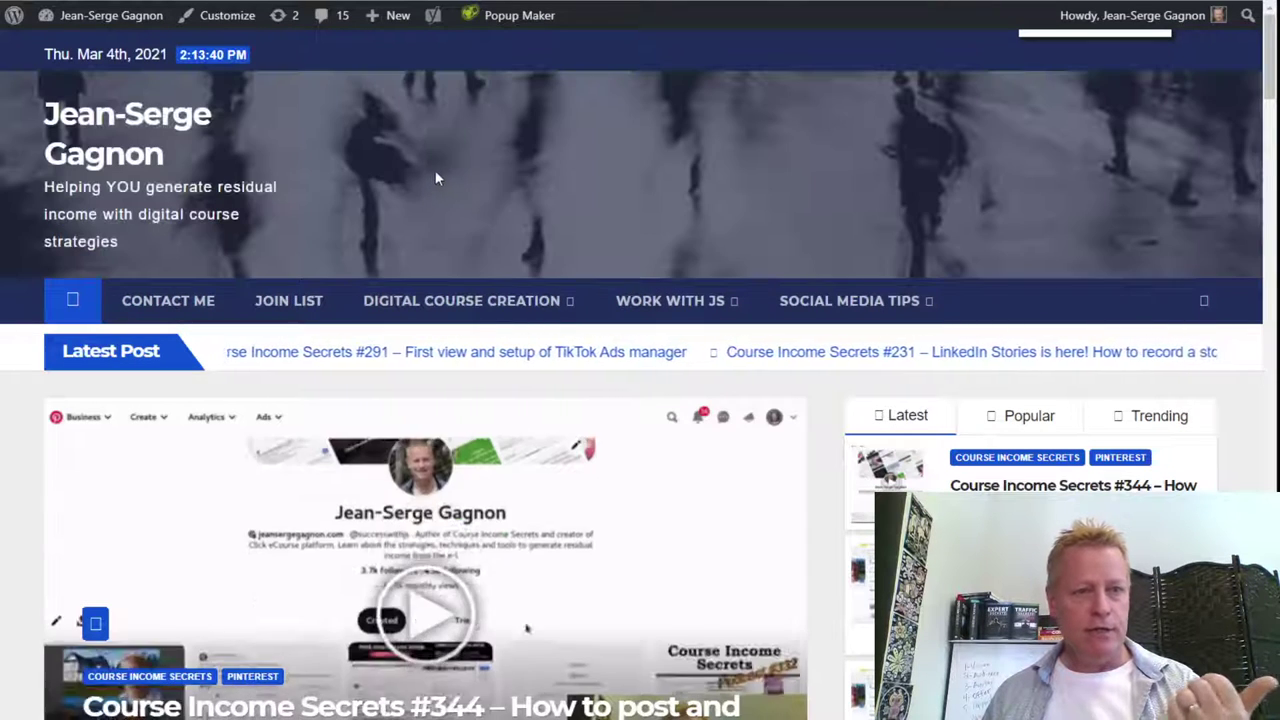
right_click(442, 160)
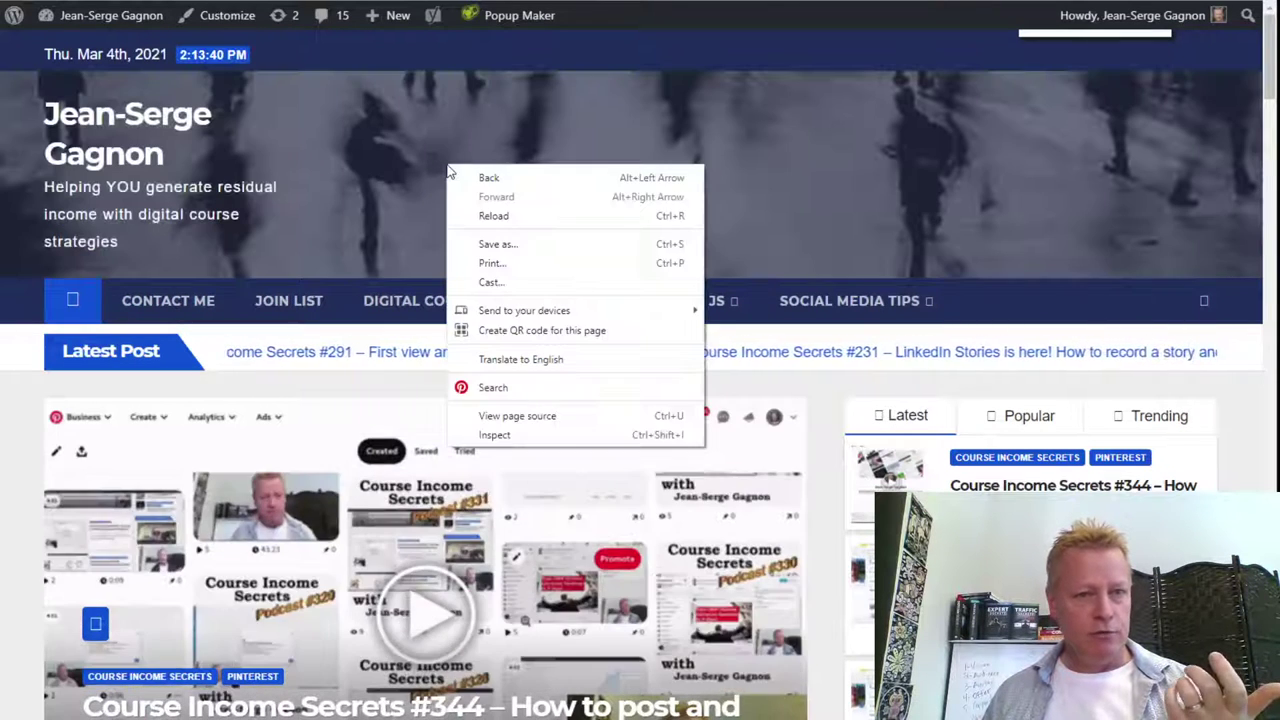
click(514, 414)
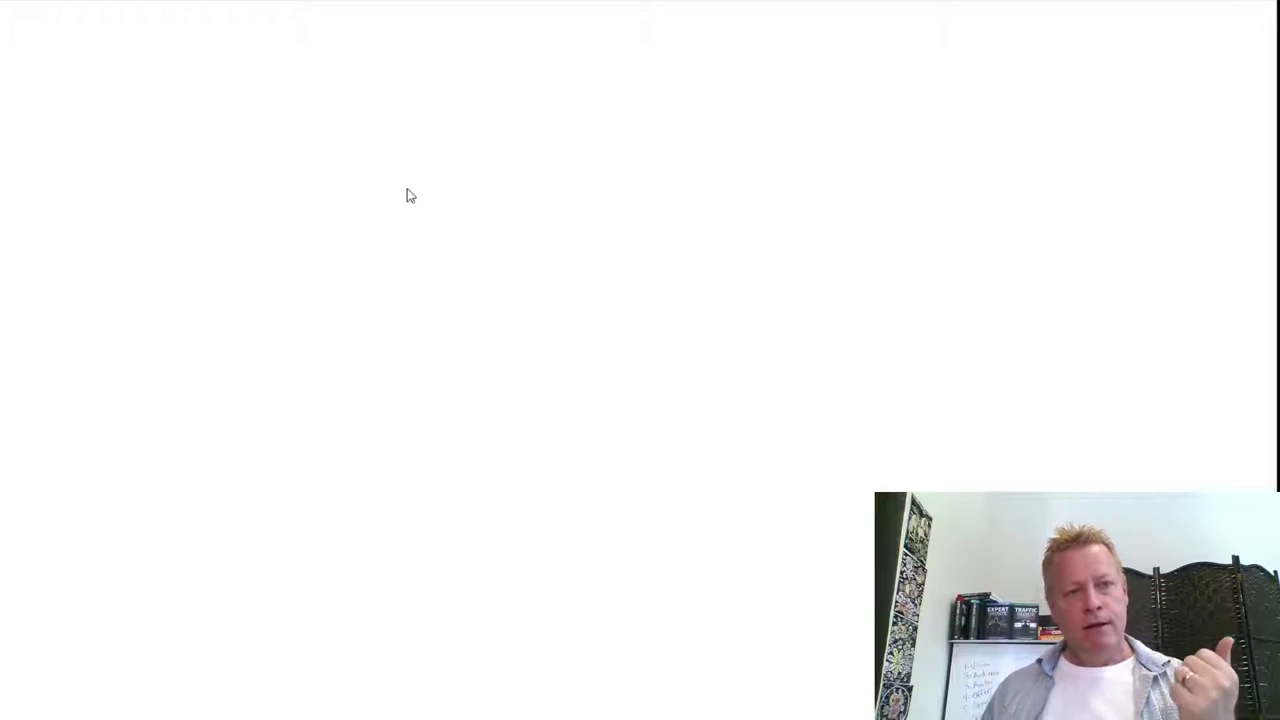
Search the source for 'pinterest' and jump to the Pinterest Tag block.
scroll(243, 266, down, 2)
scroll(243, 266, up, 2)
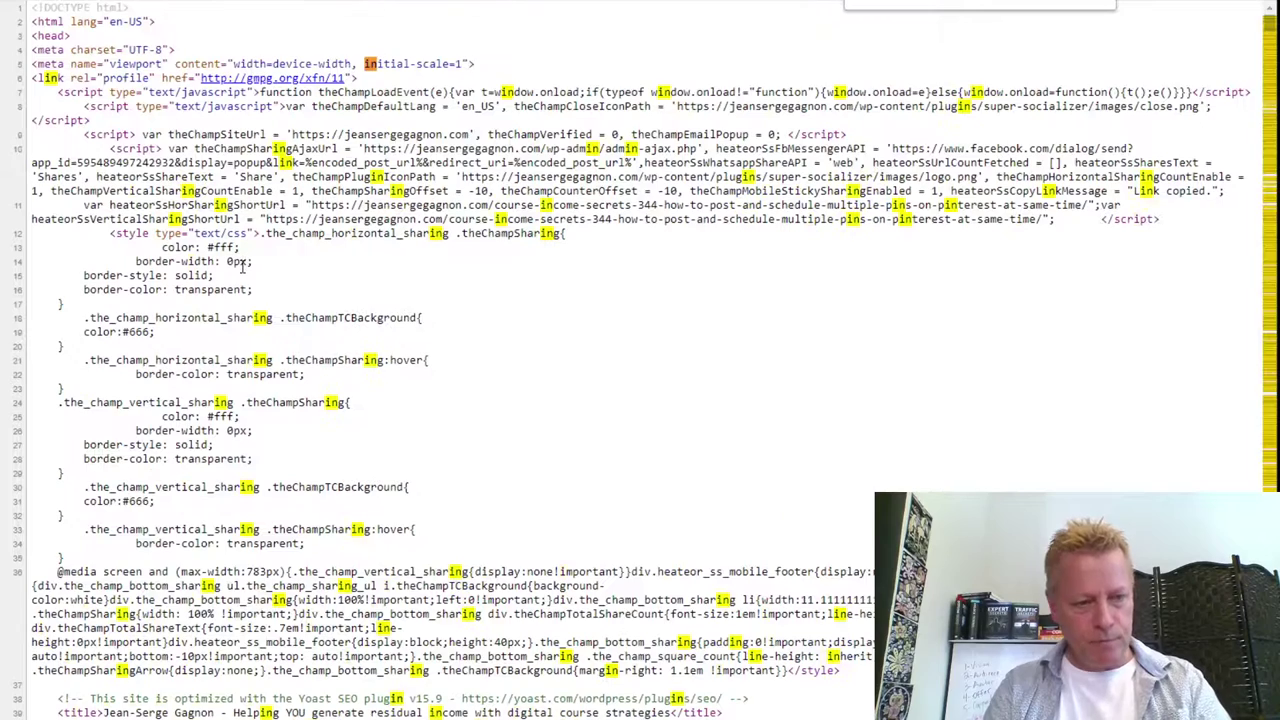
text(pinterest)
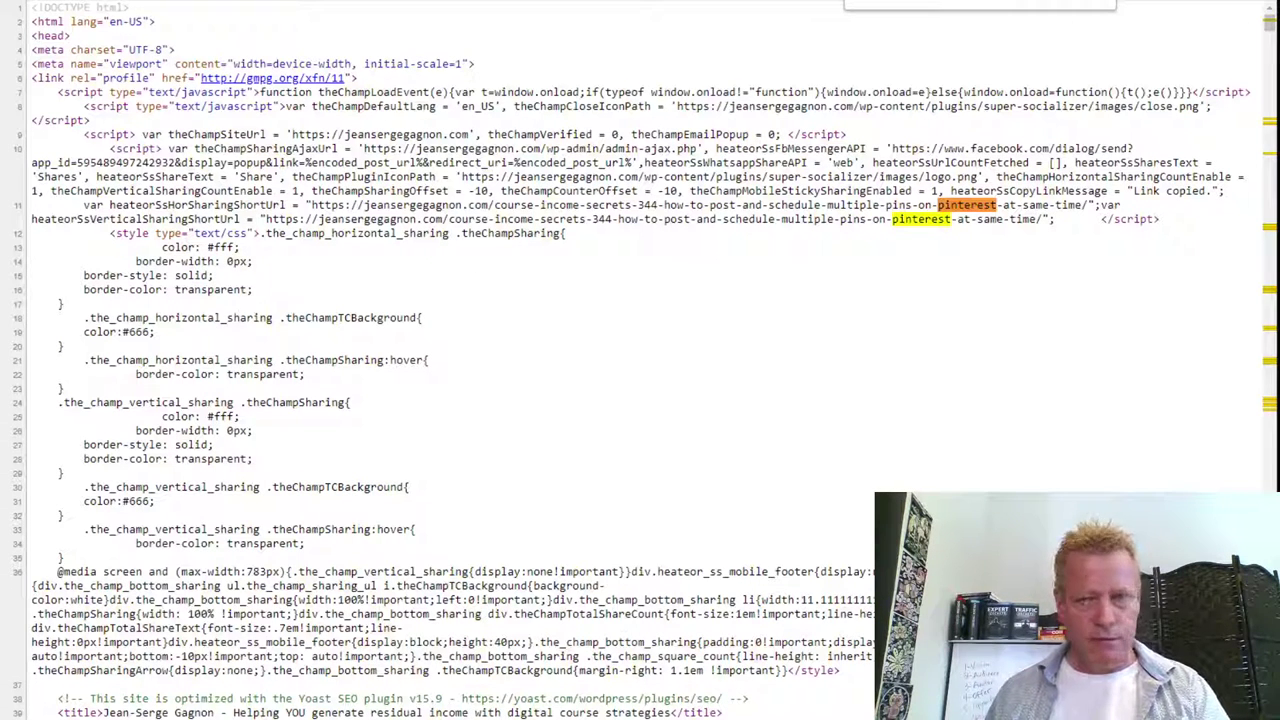
click(1075, 3)
click(1075, 3)
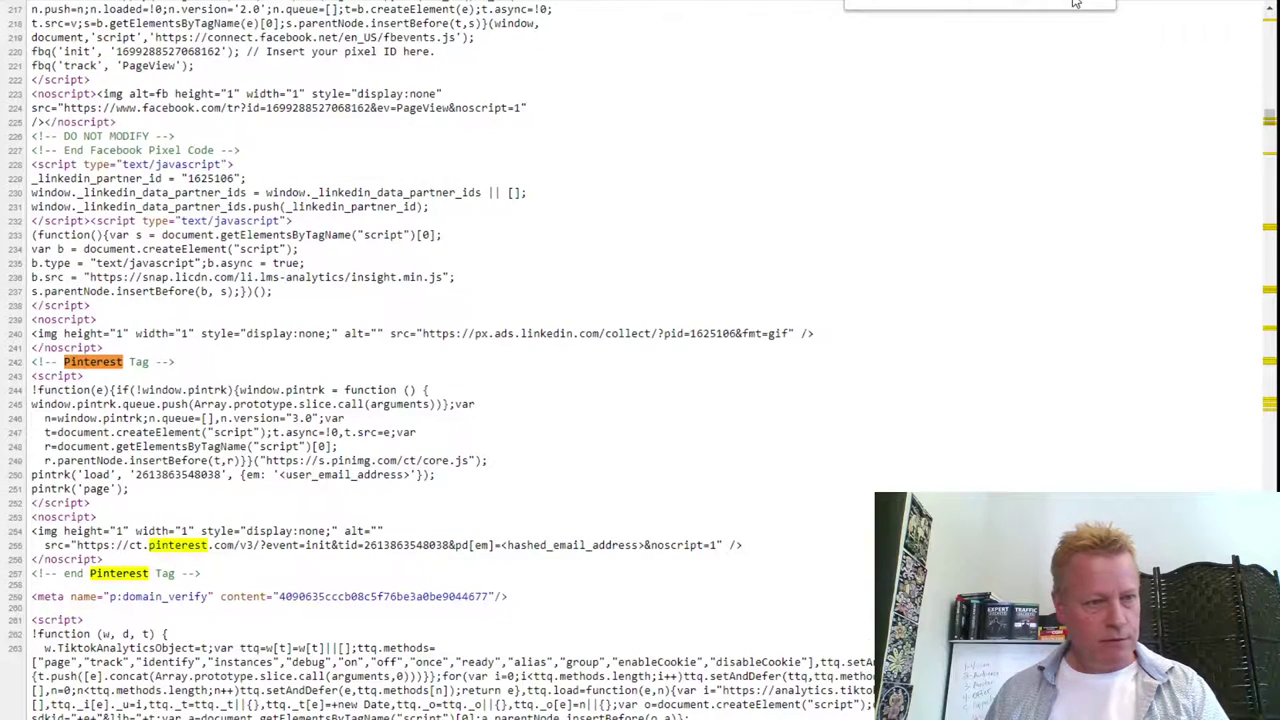
Highlight the Pinterest Tag and LinkedIn tracking code blocks in the source.
scroll(253, 475, down, 6)
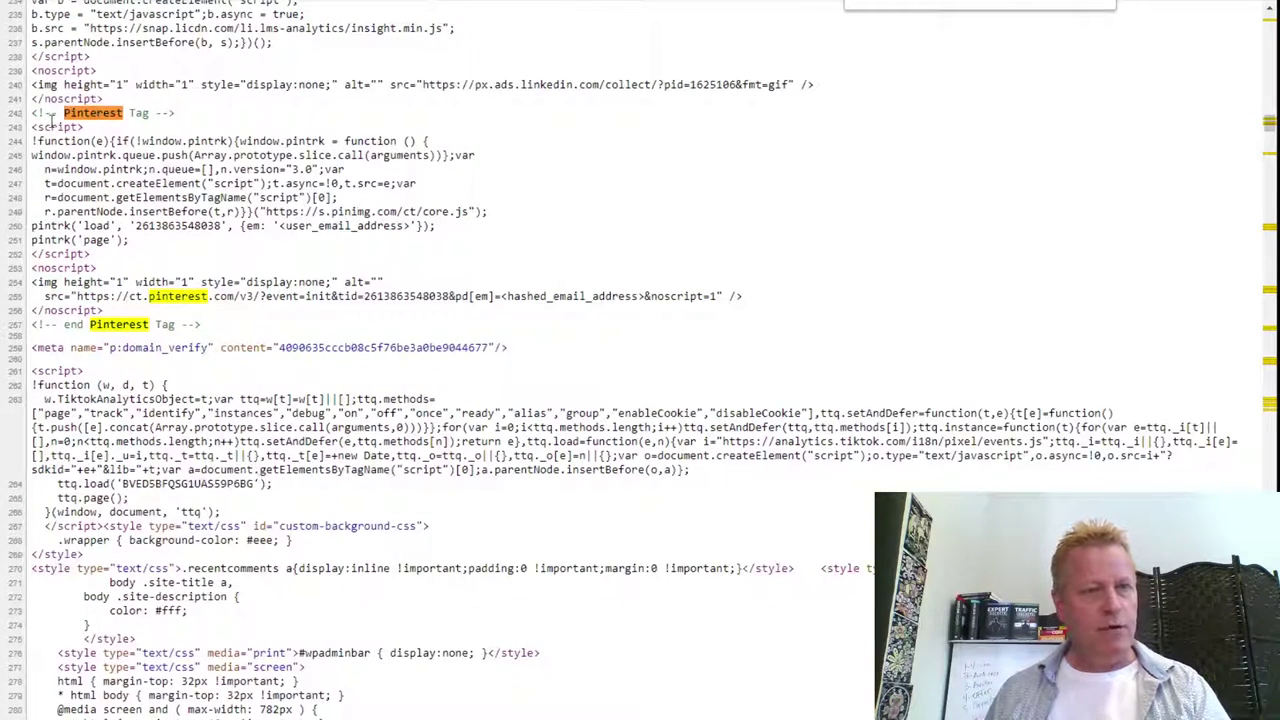
drag(33, 113, 268, 330)
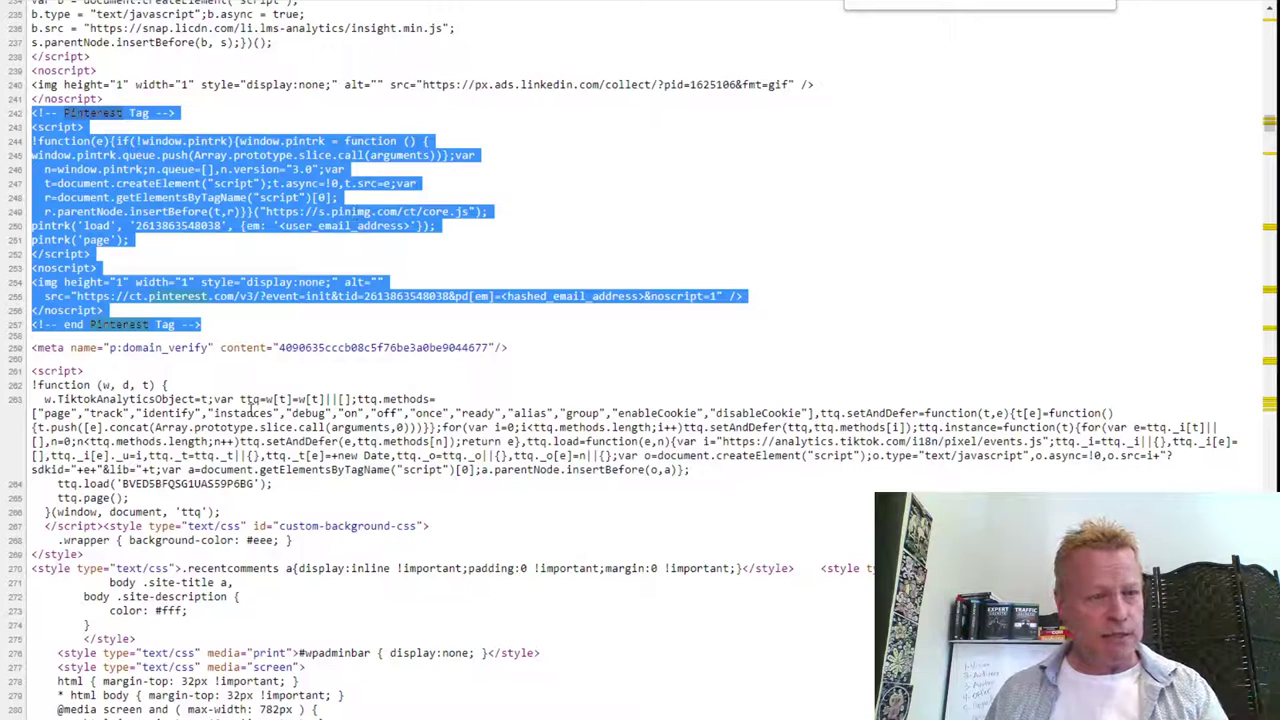
drag(63, 399, 278, 398)
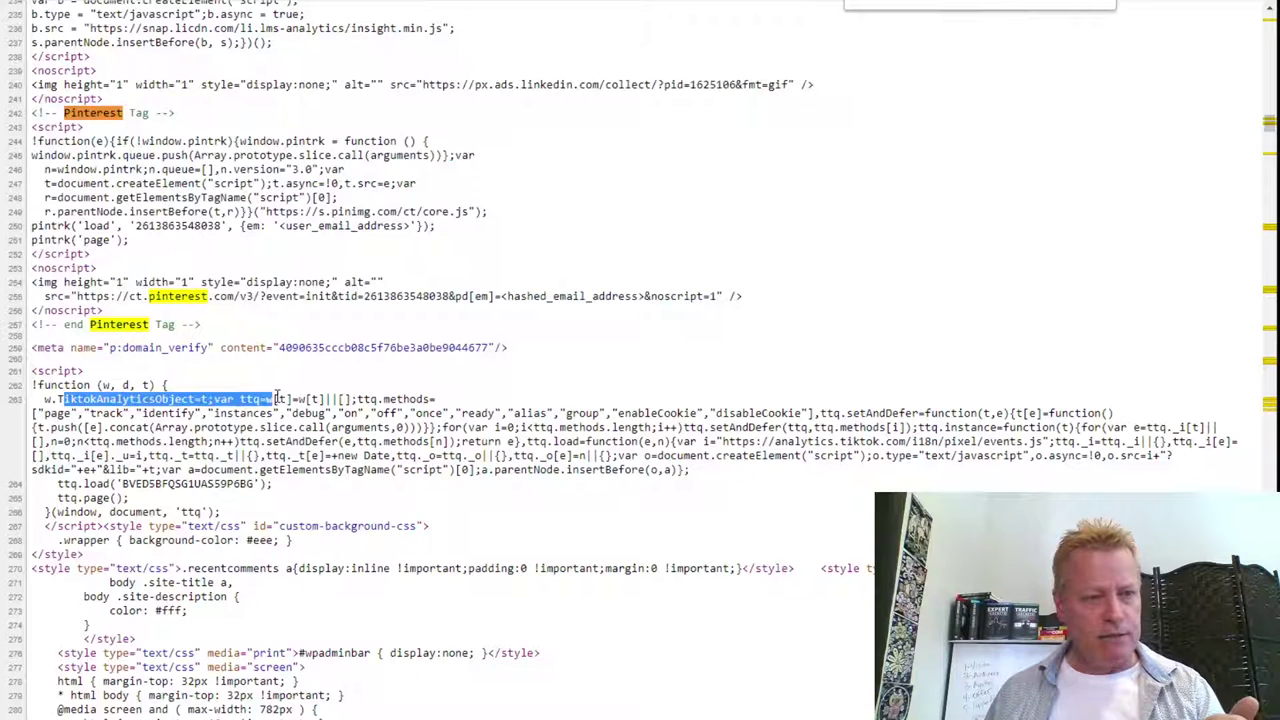
drag(90, 157, 148, 245)
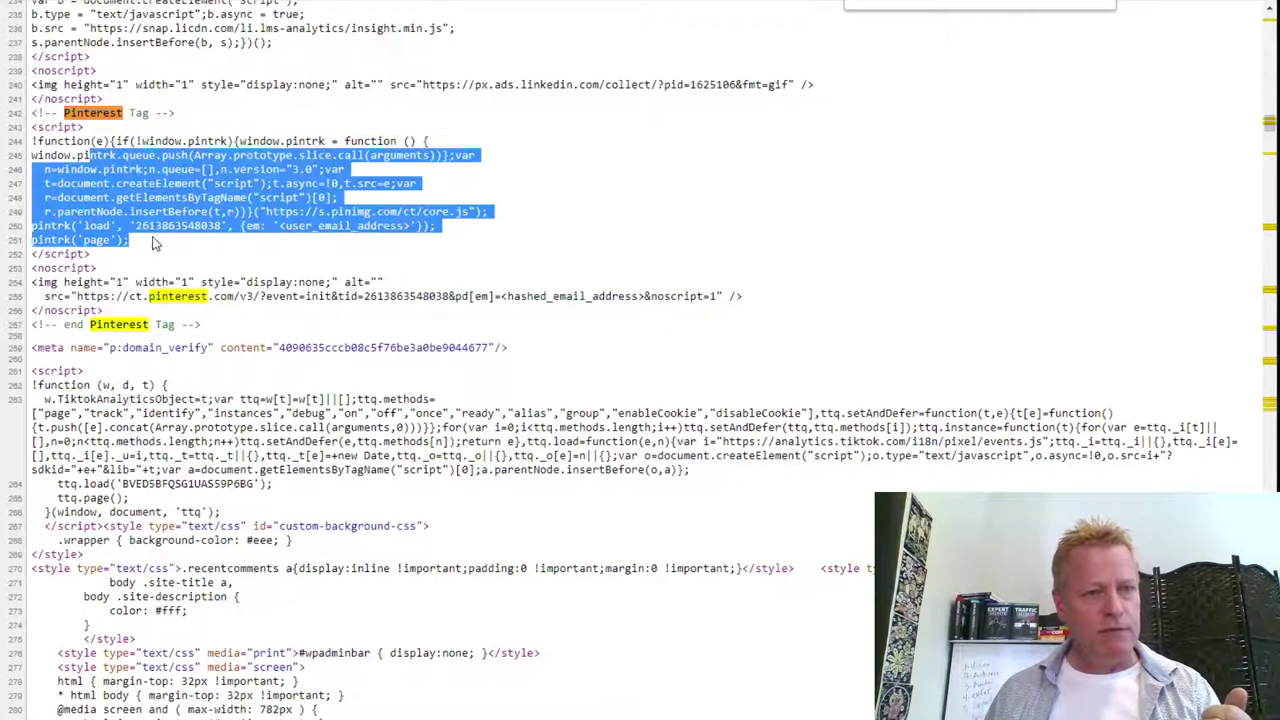
scroll(160, 245, up, 3)
scroll(176, 192, up, 3)
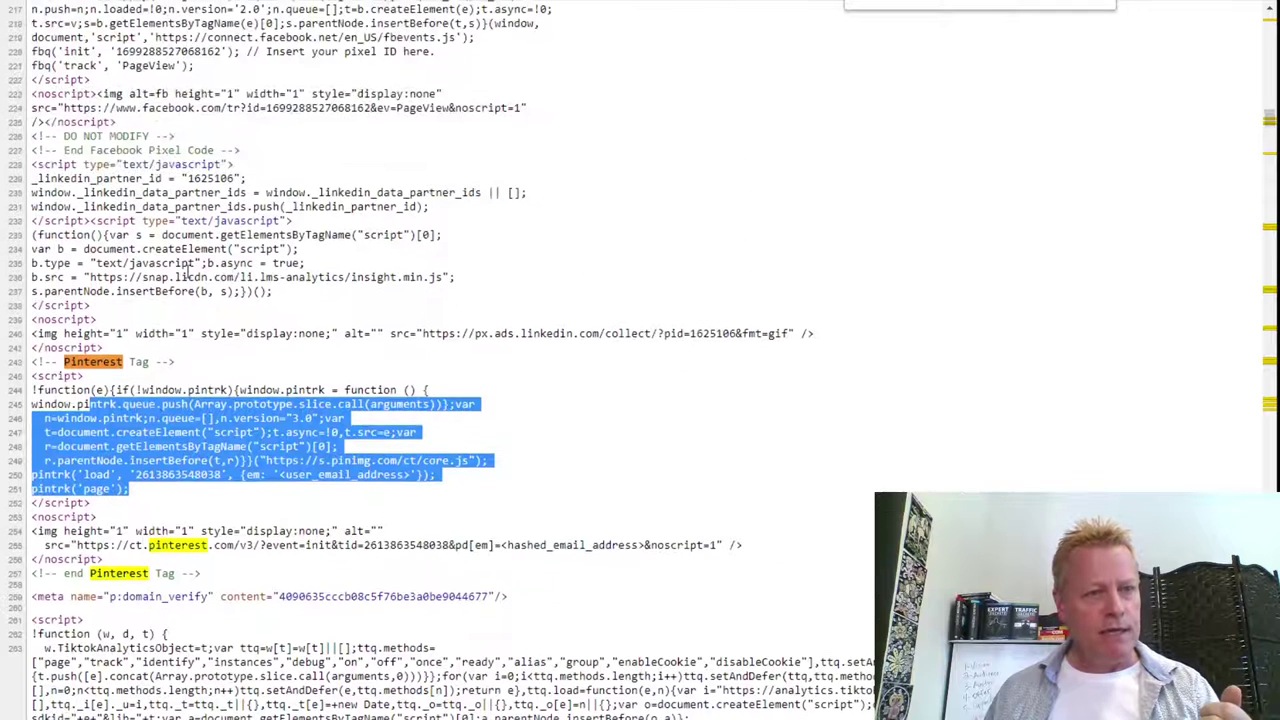
drag(722, 334, 140, 246)
click(92, 181)
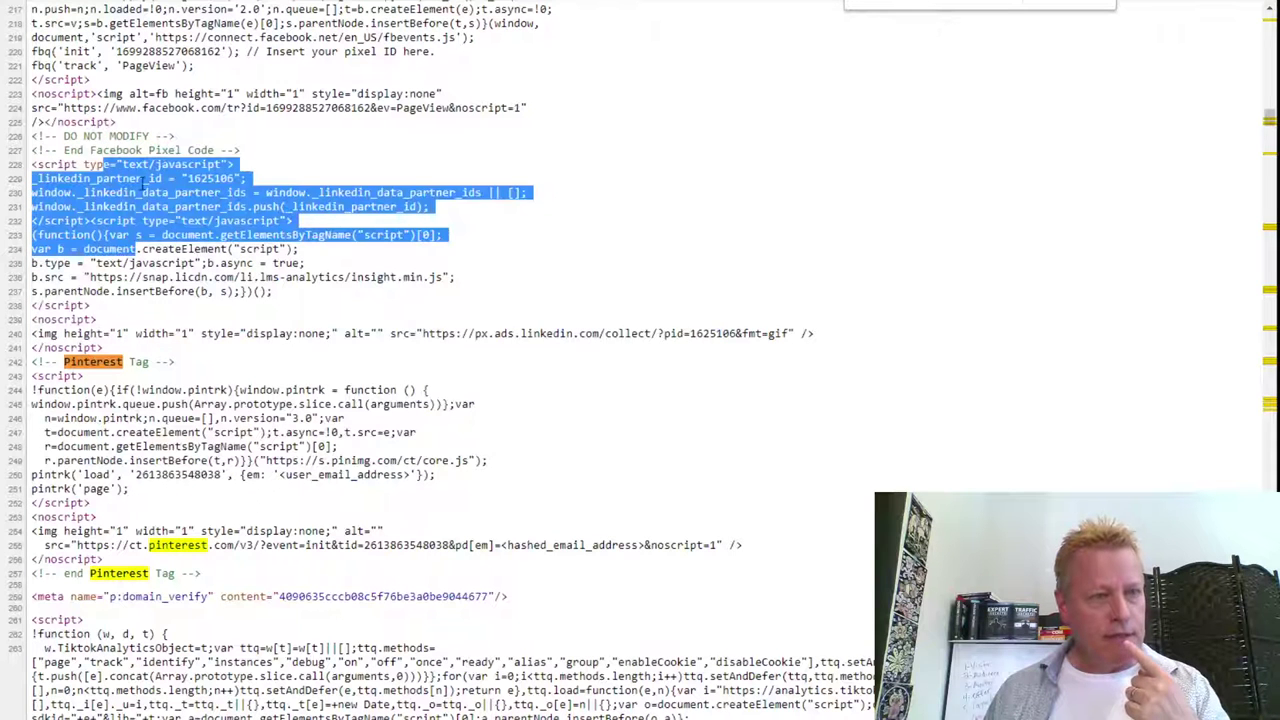
click(155, 165)
drag(177, 149, 96, 37)
Highlight the e-mail address placeholder on line 250, then open a new tab.
scroll(270, 281, up, 3)
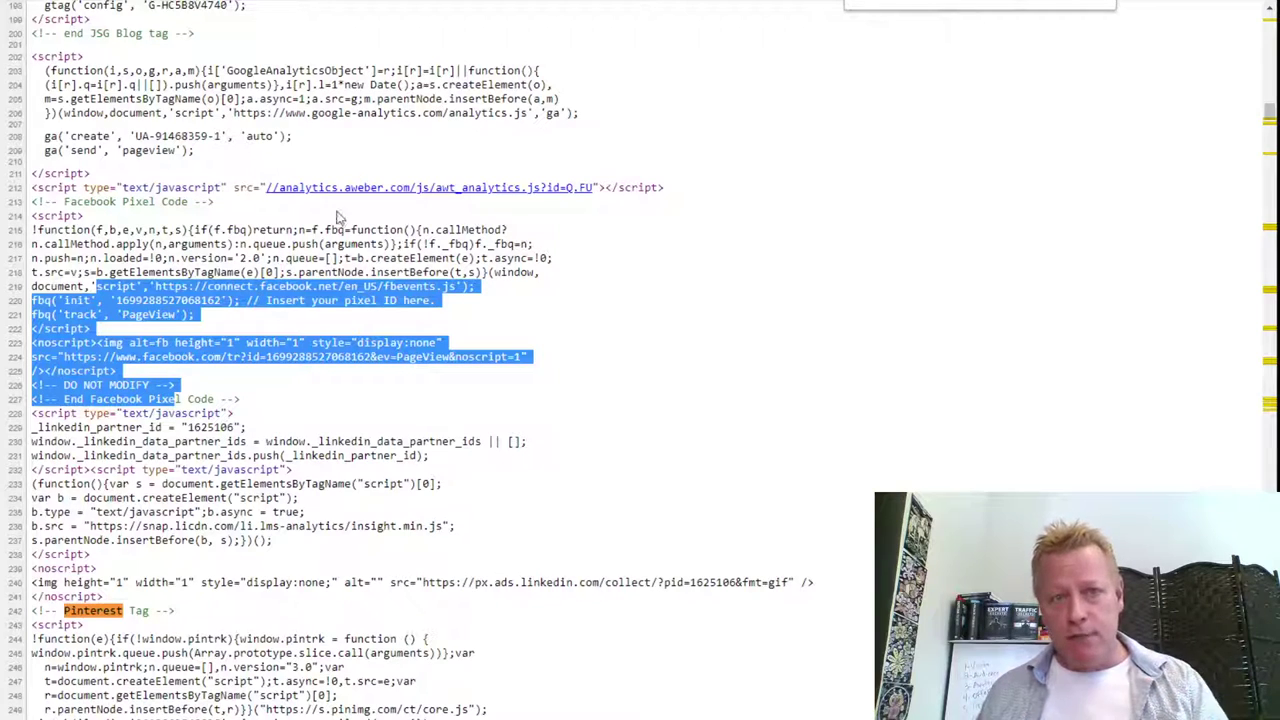
scroll(632, 208, down, 3)
scroll(632, 208, down, 6)
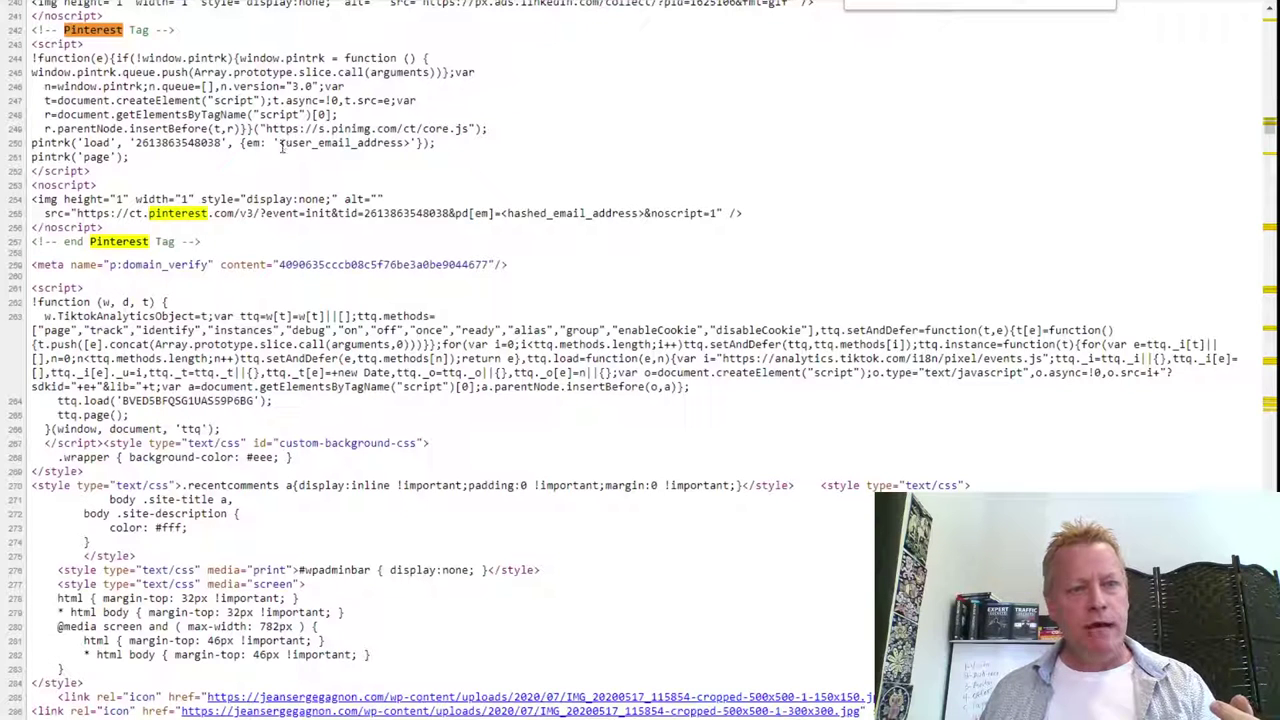
drag(281, 146, 410, 143)
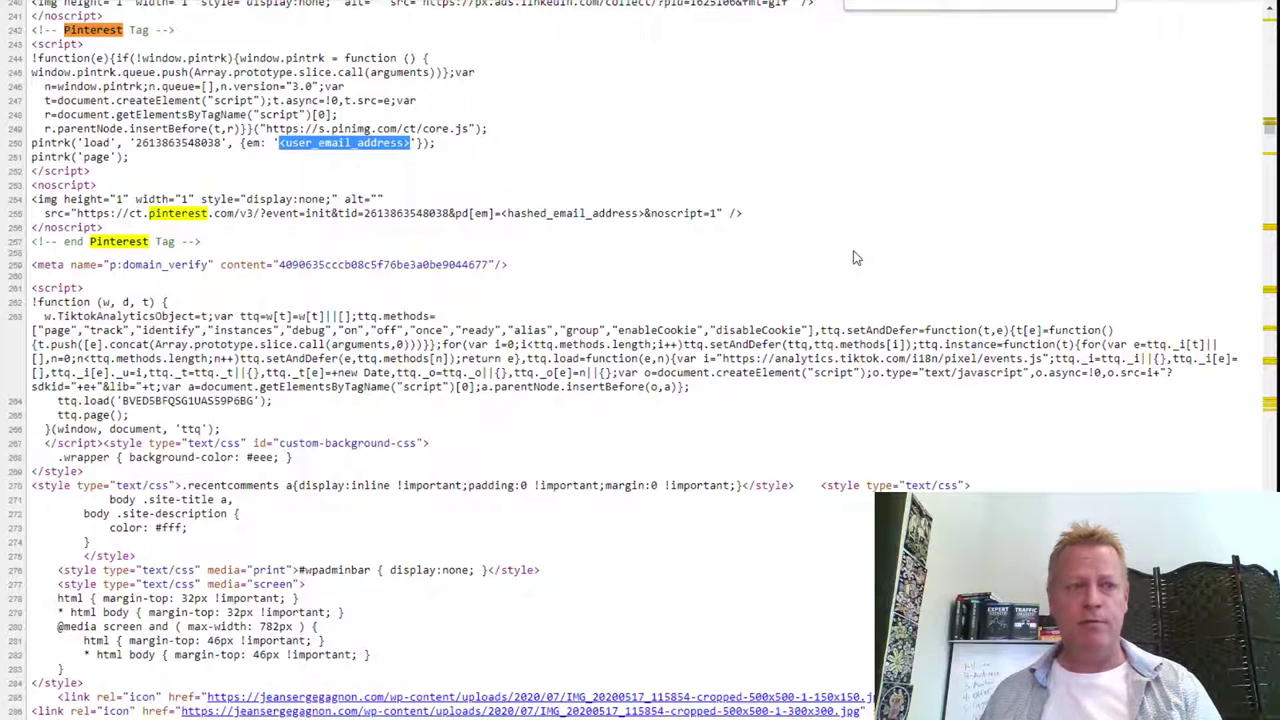
key(ctrl+t)
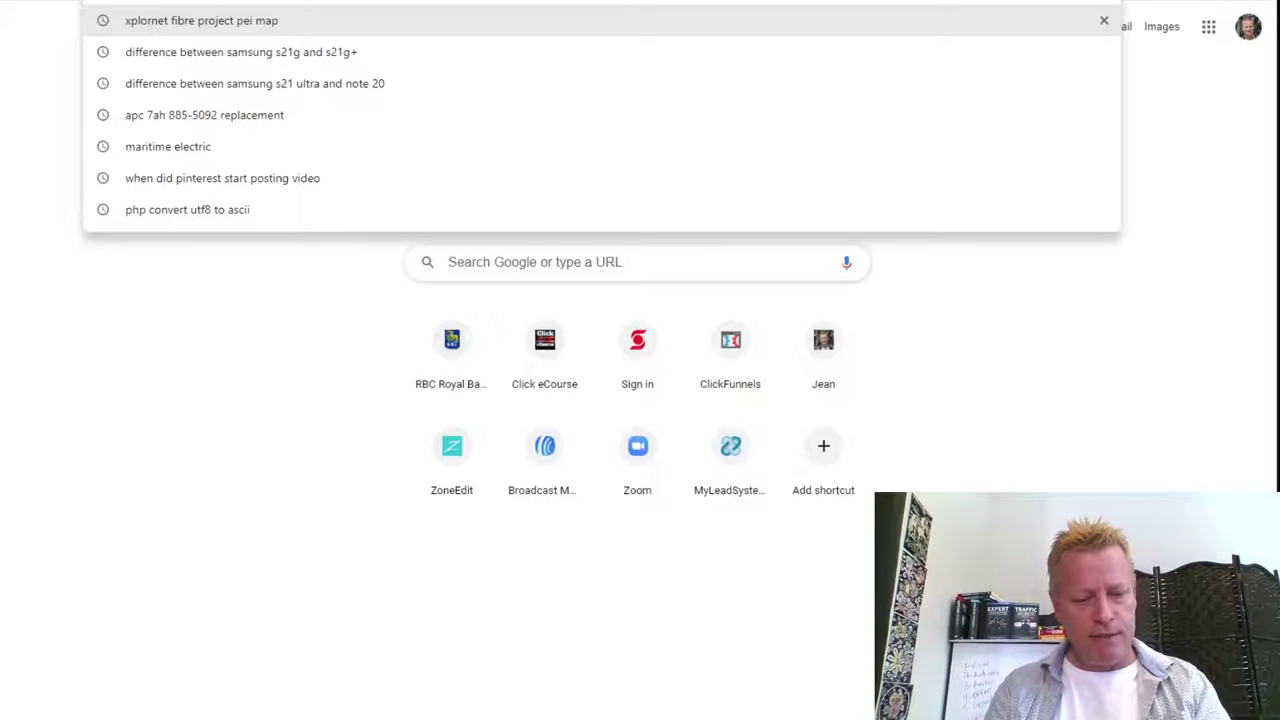
Load the Click eCourse site and scroll its page source to the Pinterest tag.
text(click)
key(Return)
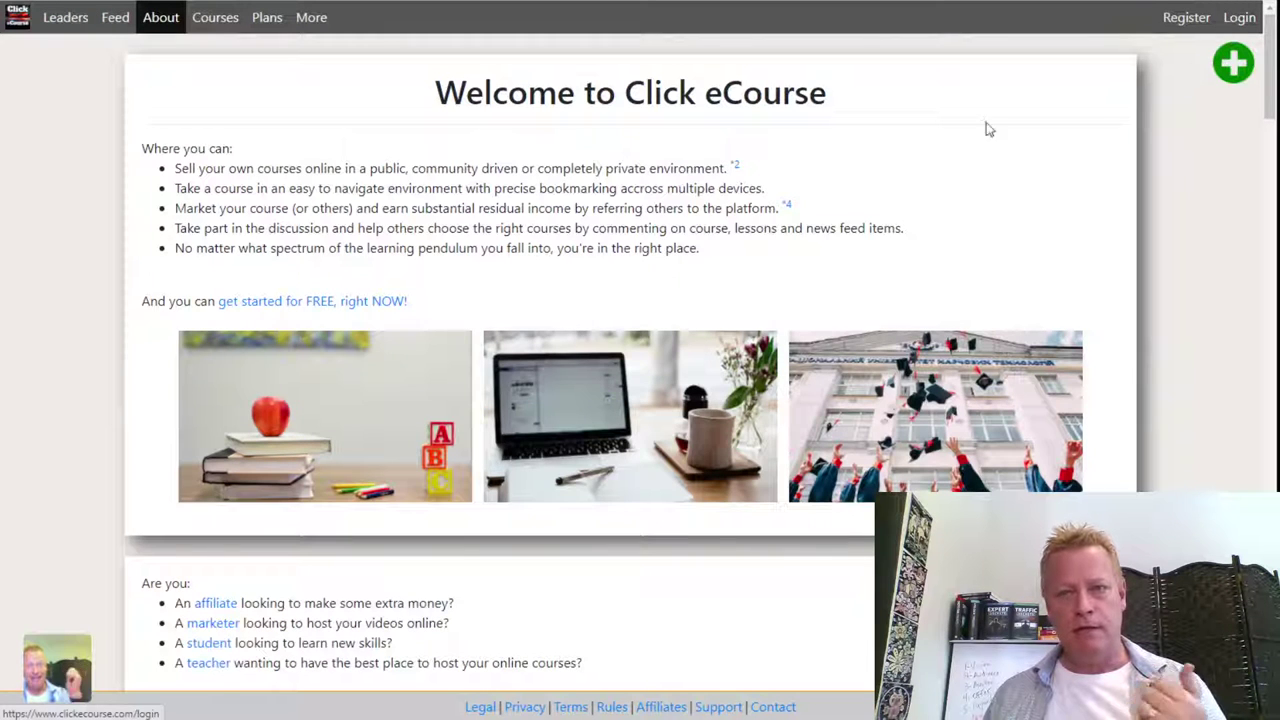
right_click(846, 168)
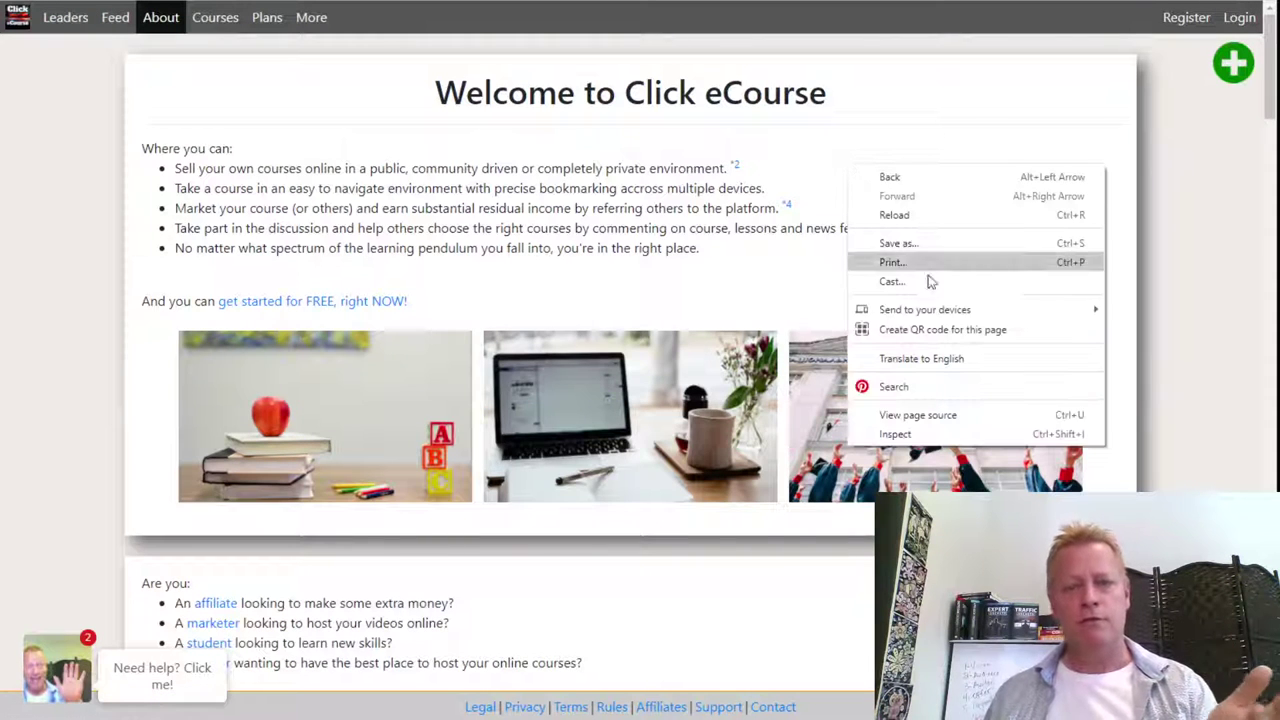
click(952, 416)
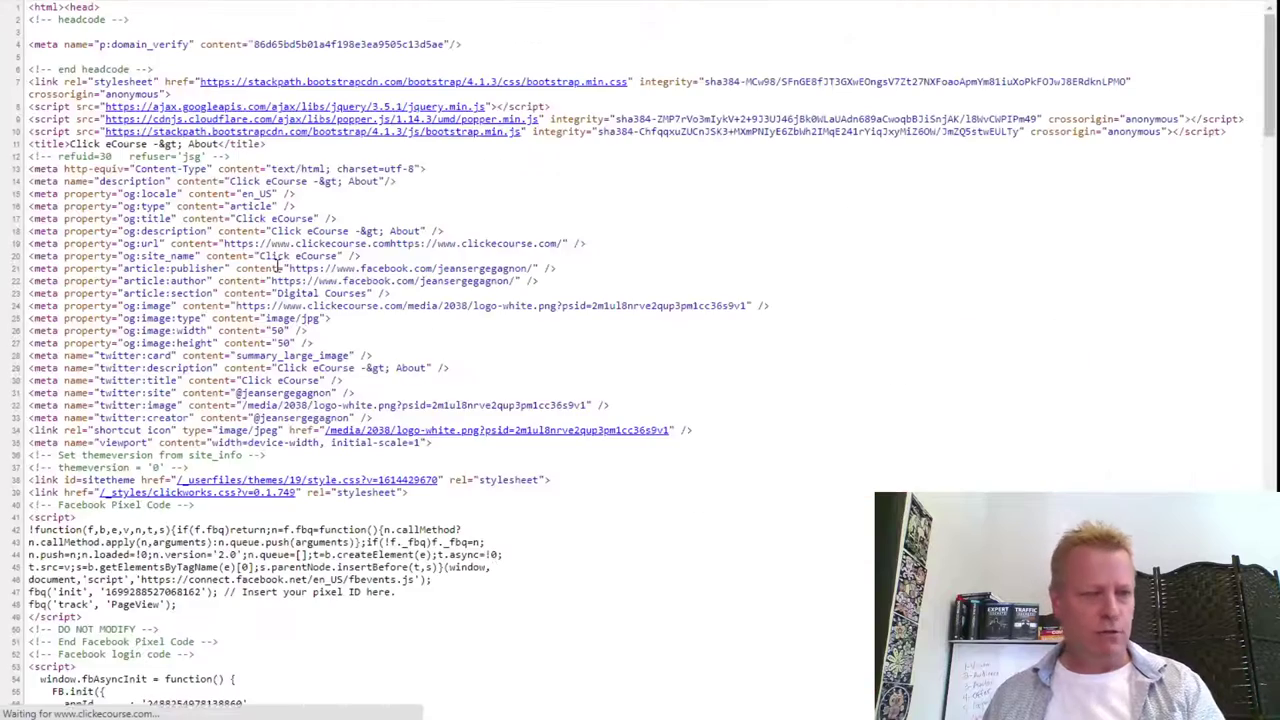
scroll(294, 427, down, 5)
scroll(148, 405, down, 5)
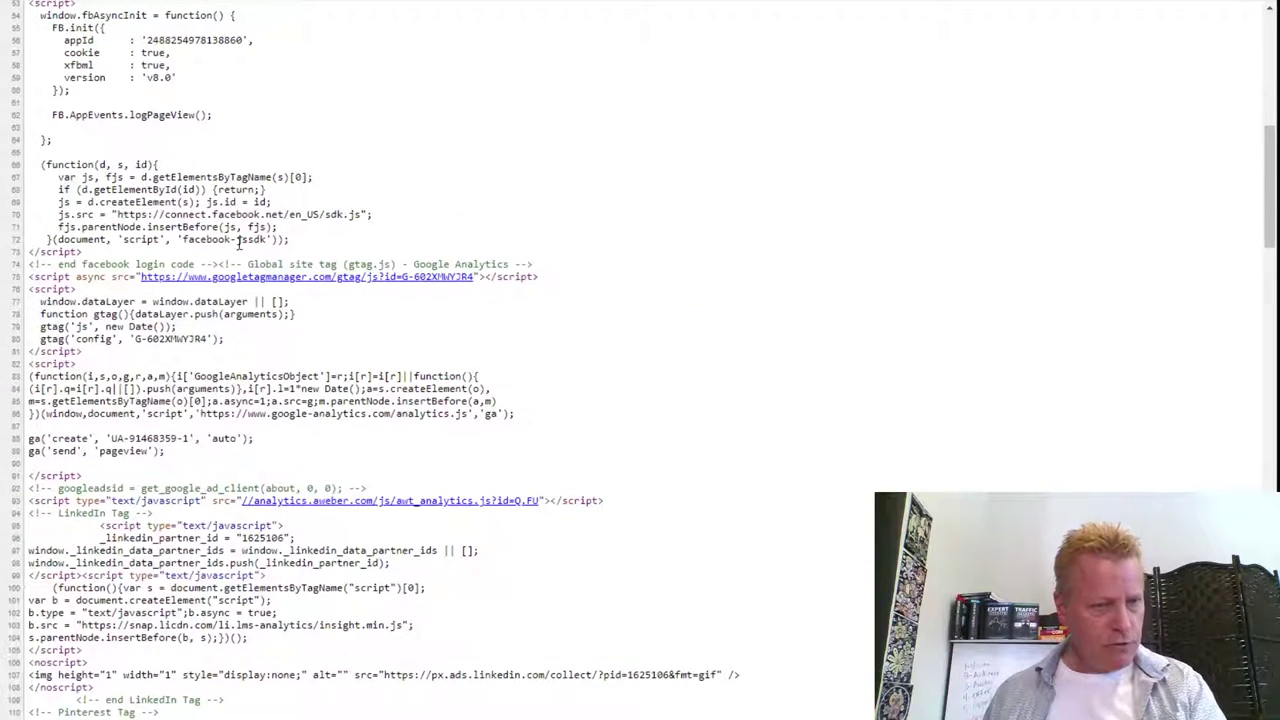
scroll(248, 400, down, 5)
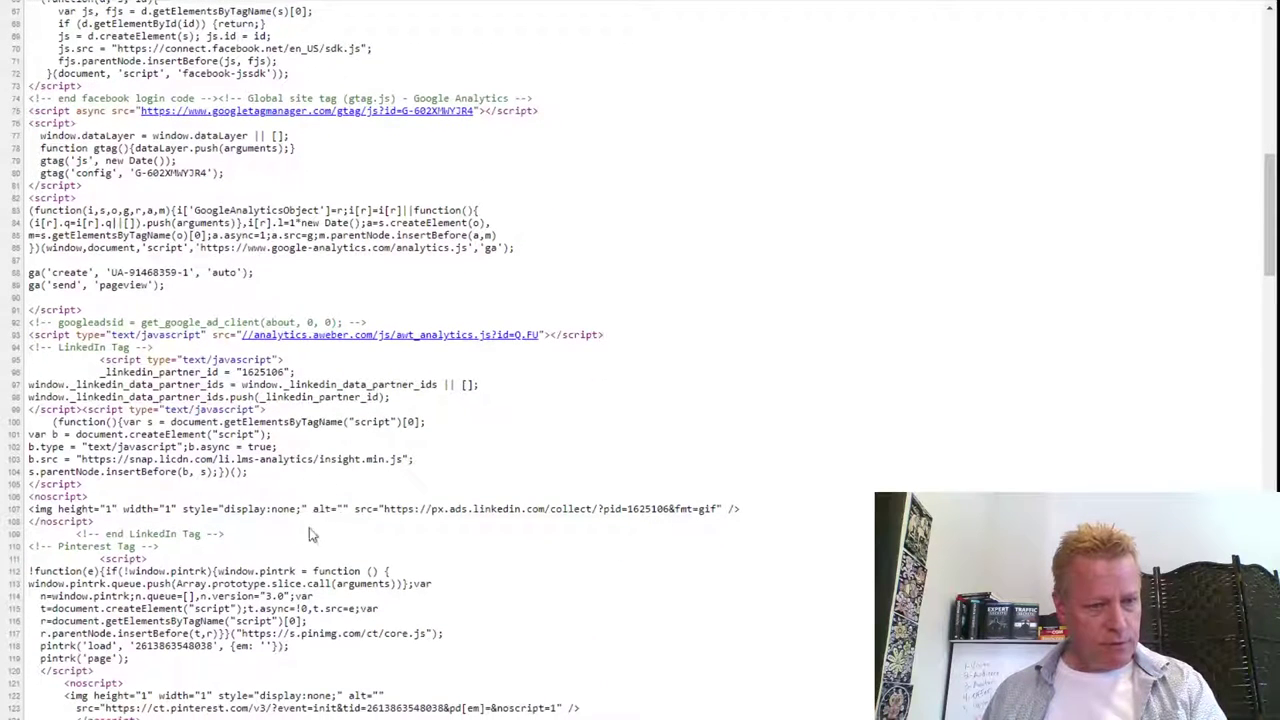
scroll(315, 395, down, 10)
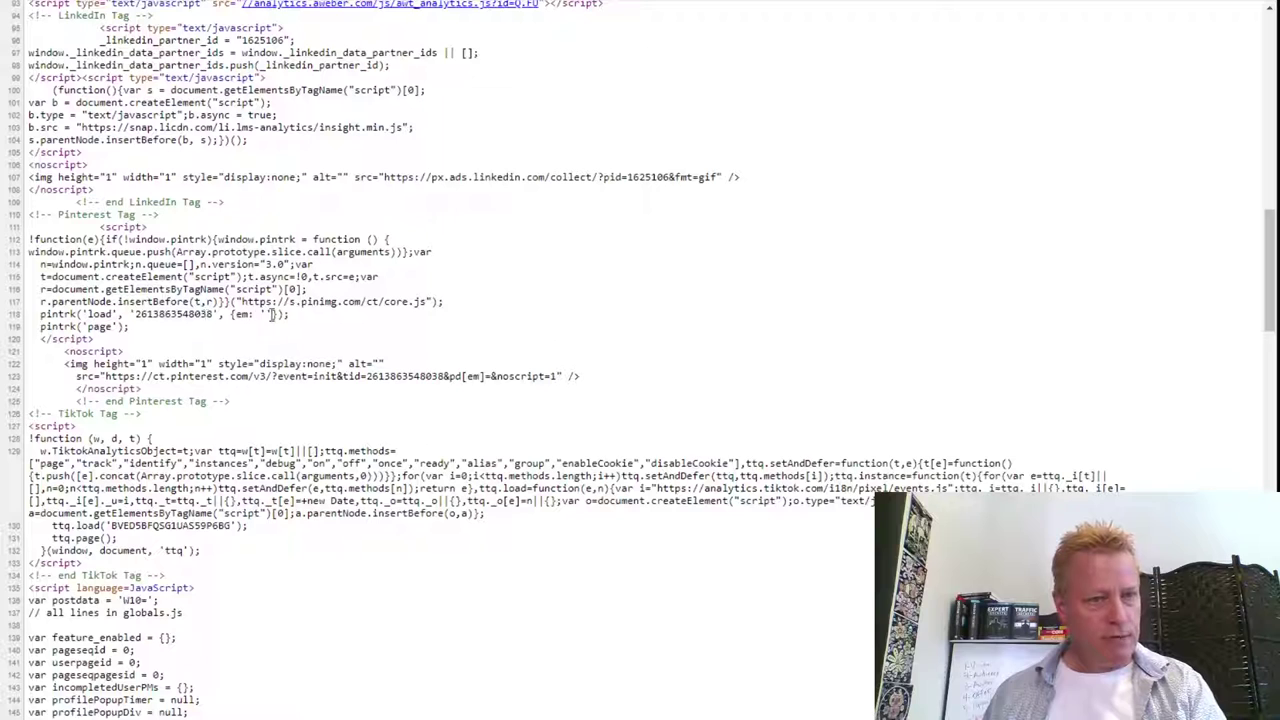
Select the tag's ID and empty em value, then log in through Facebook.
drag(275, 314, 71, 301)
click(190, 328)
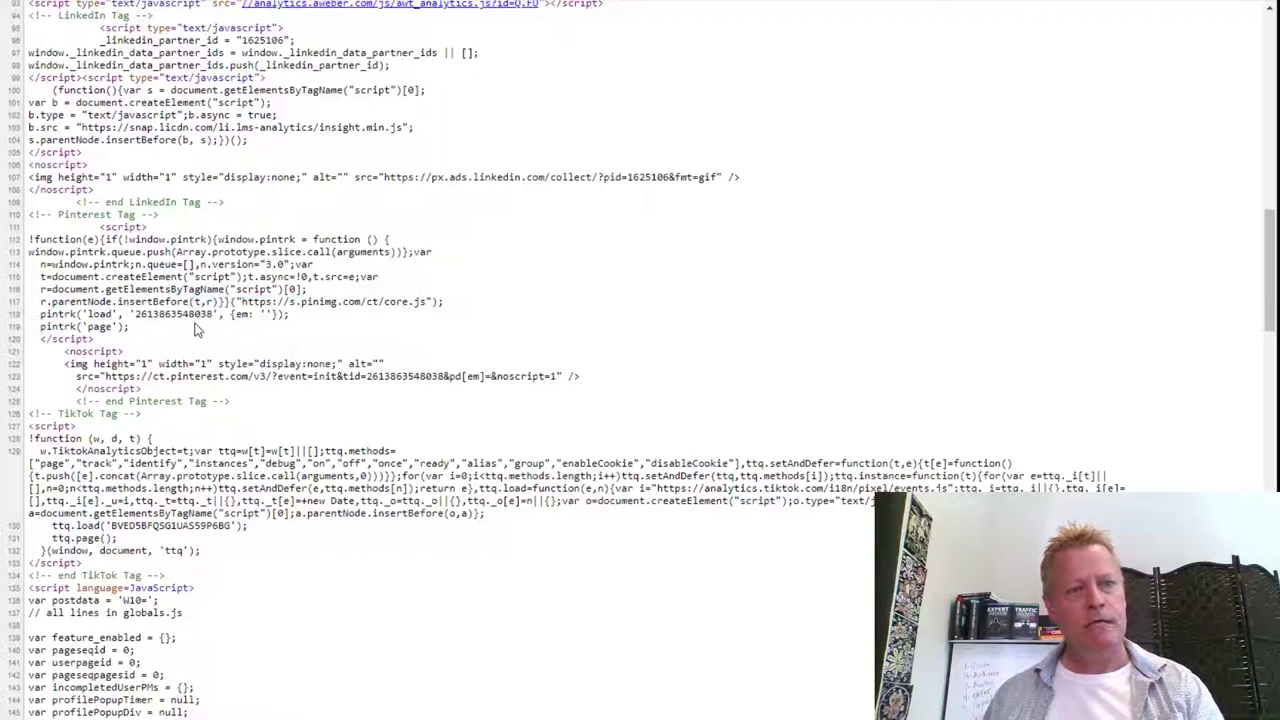
drag(131, 333, 34, 313)
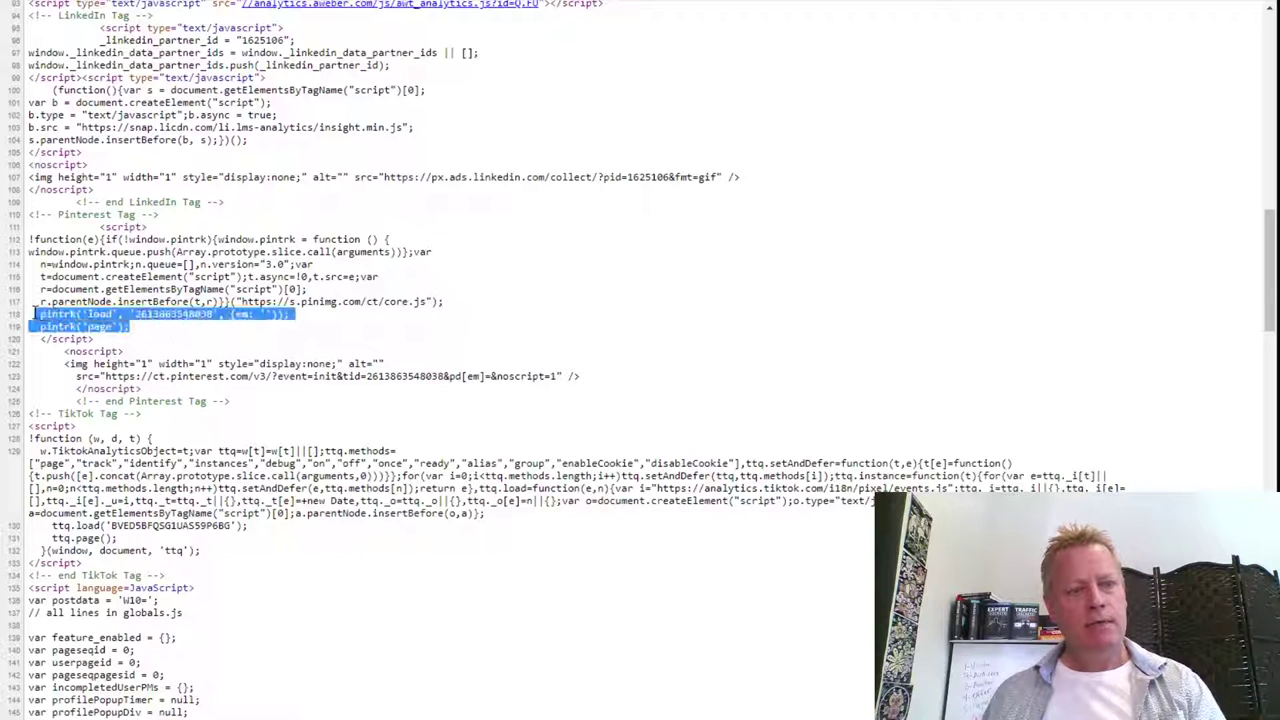
double_click(172, 315)
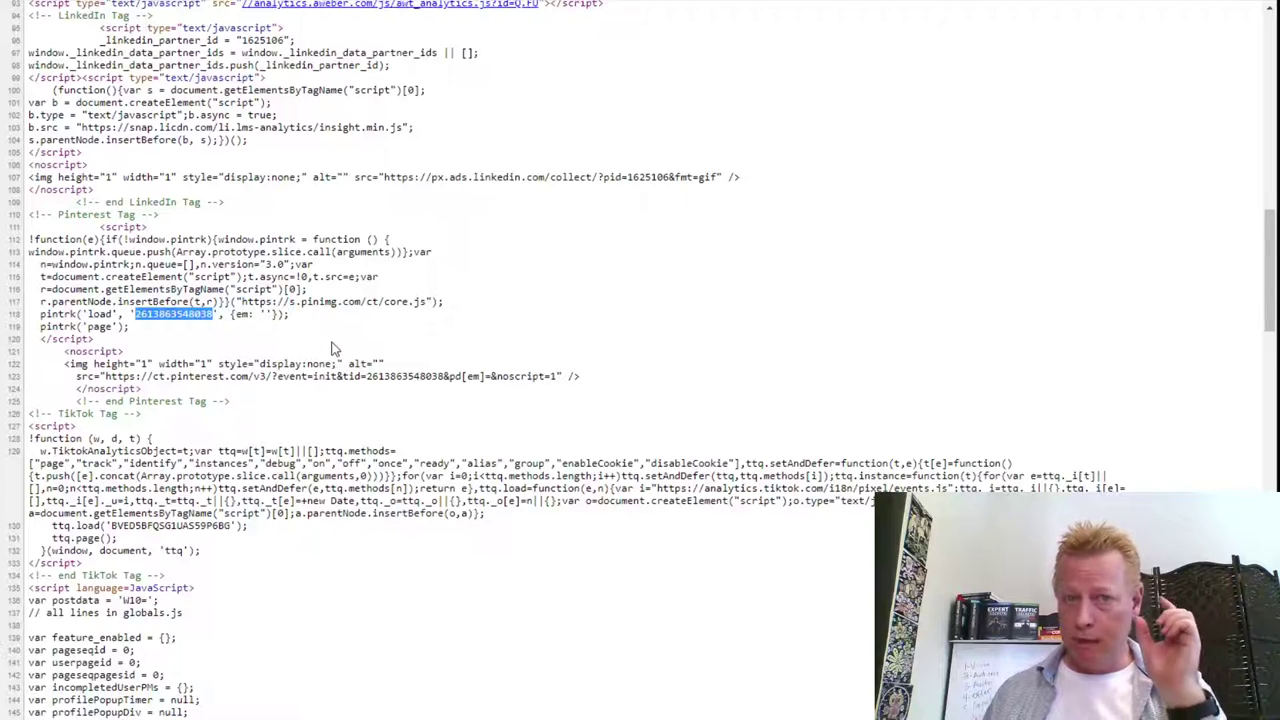
double_click(266, 314)
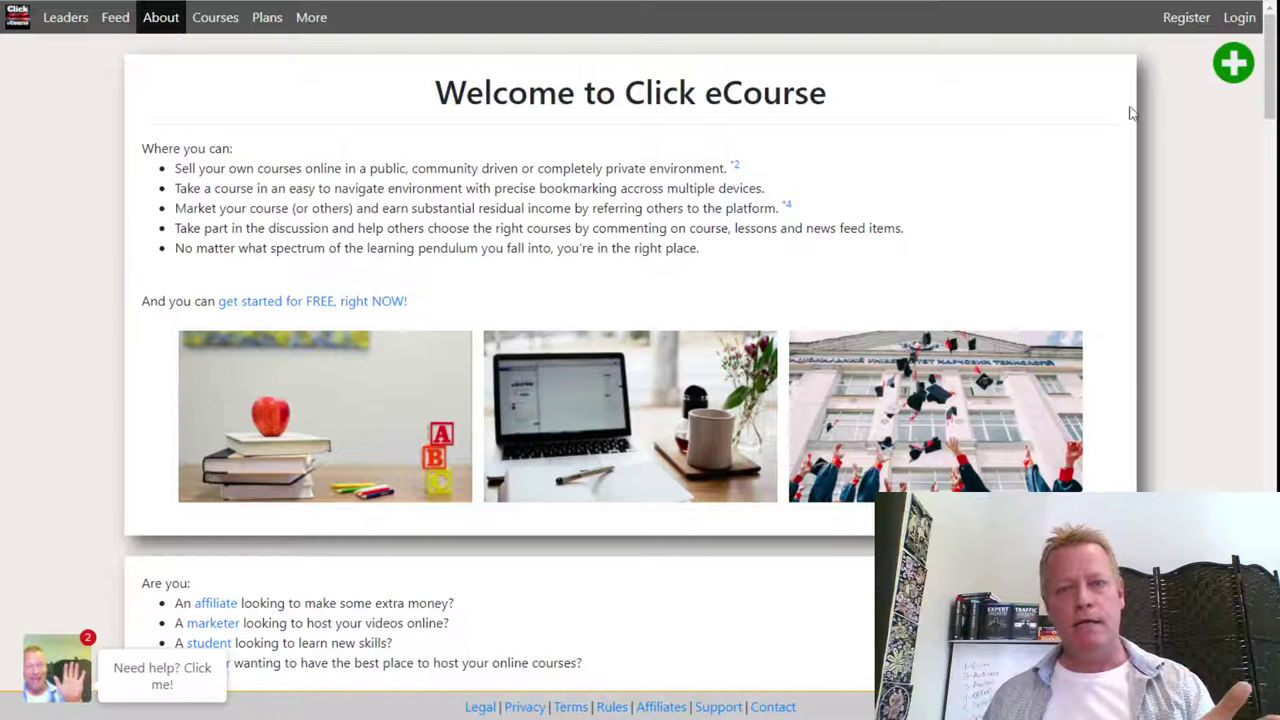
click(1238, 17)
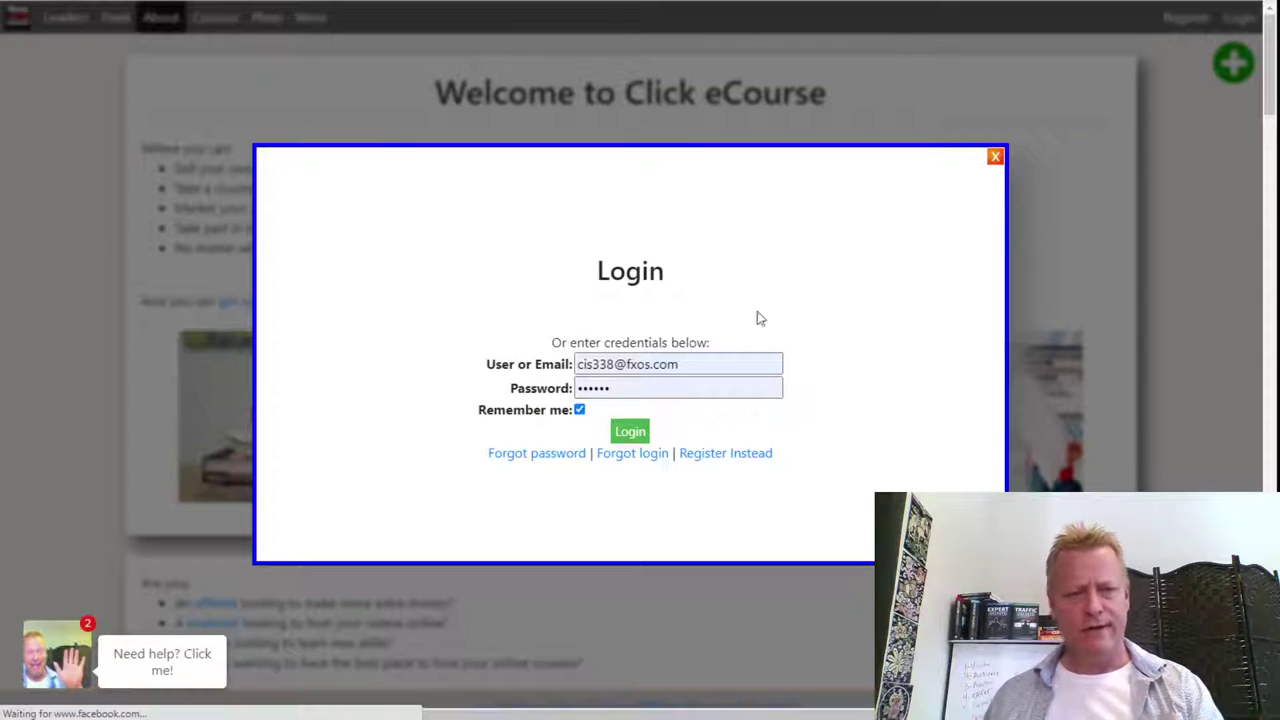
click(668, 316)
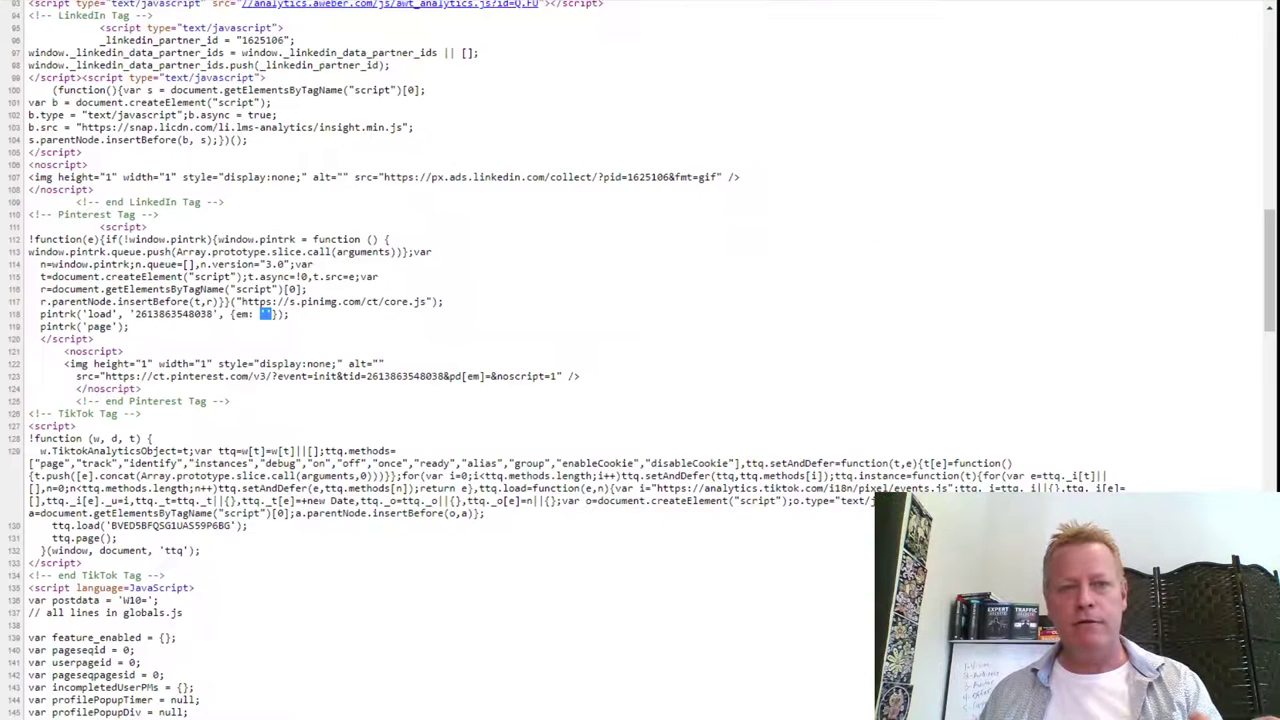
Reload the page source and select the tag's new hashed e-mail em value.
key(F5)
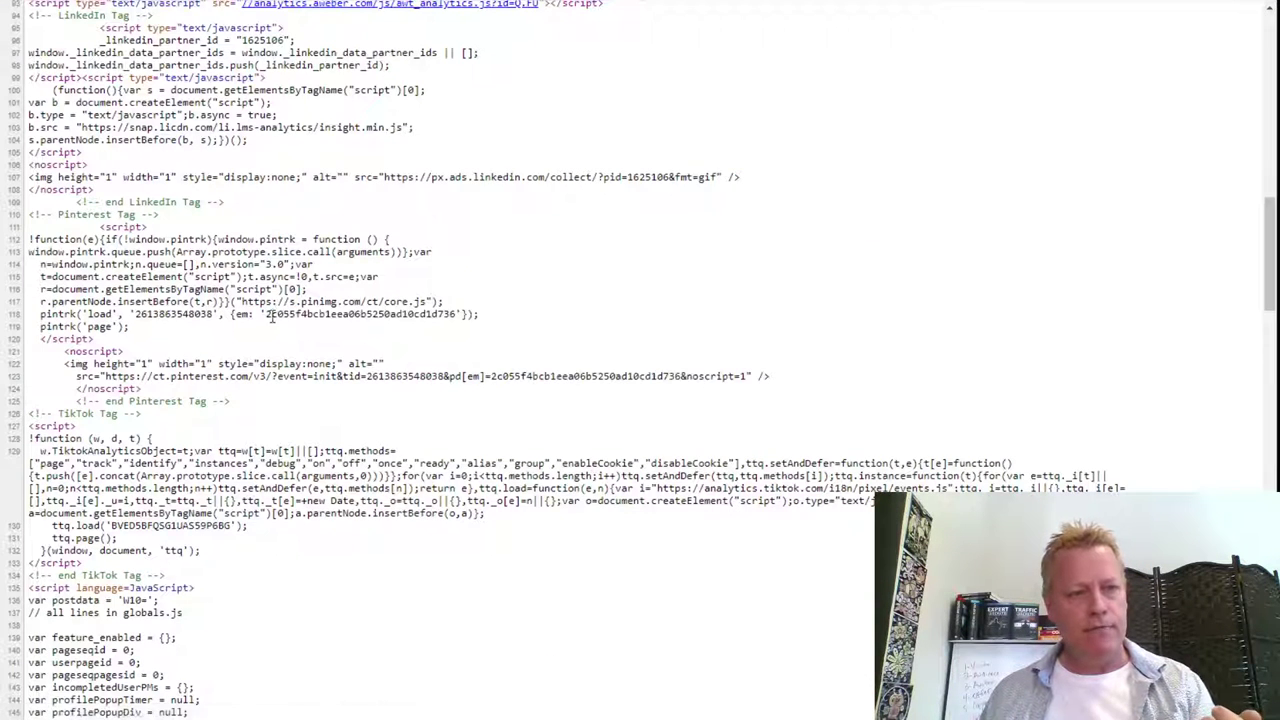
double_click(303, 315)
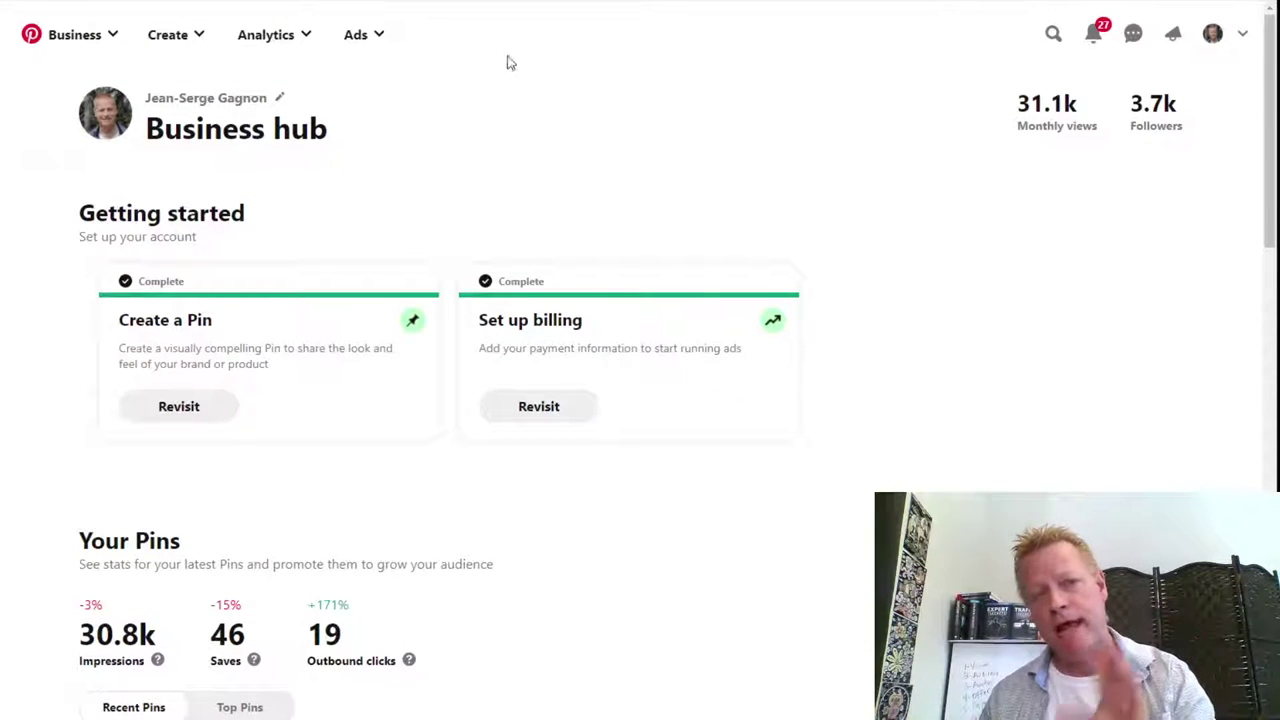
Go to the Audiences page from the Ads menu.
click(376, 40)
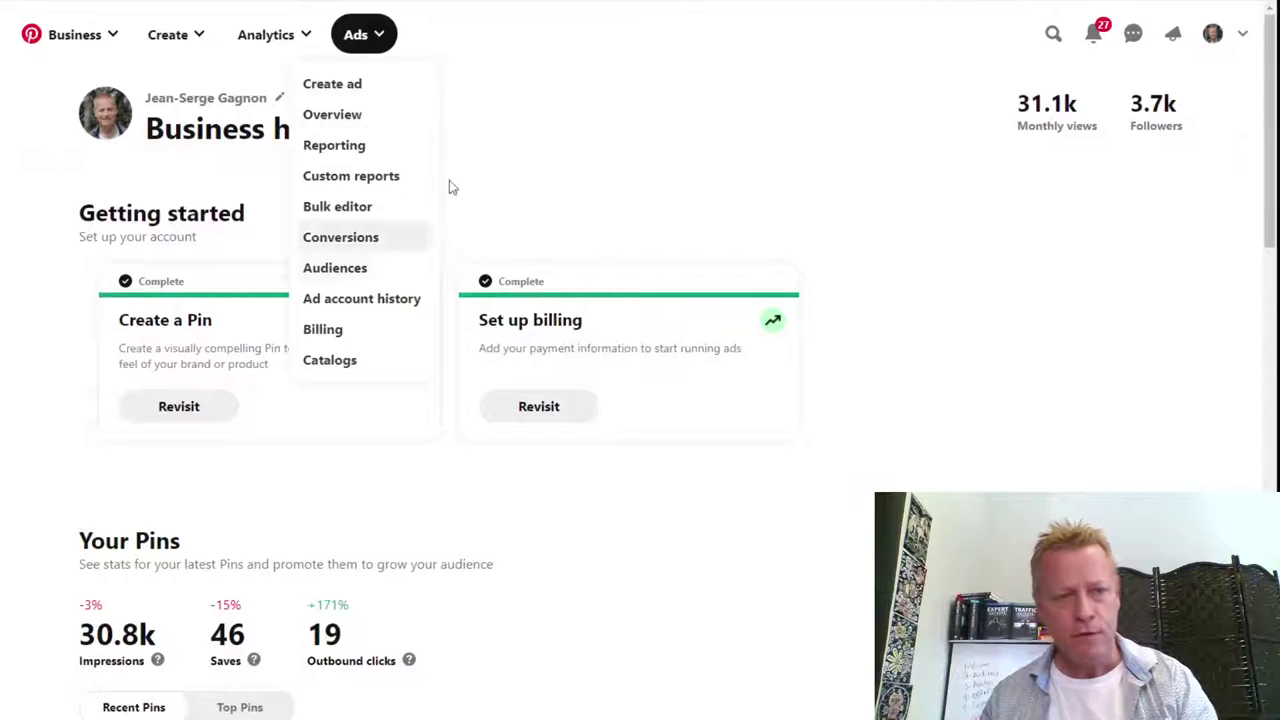
click(563, 114)
click(372, 40)
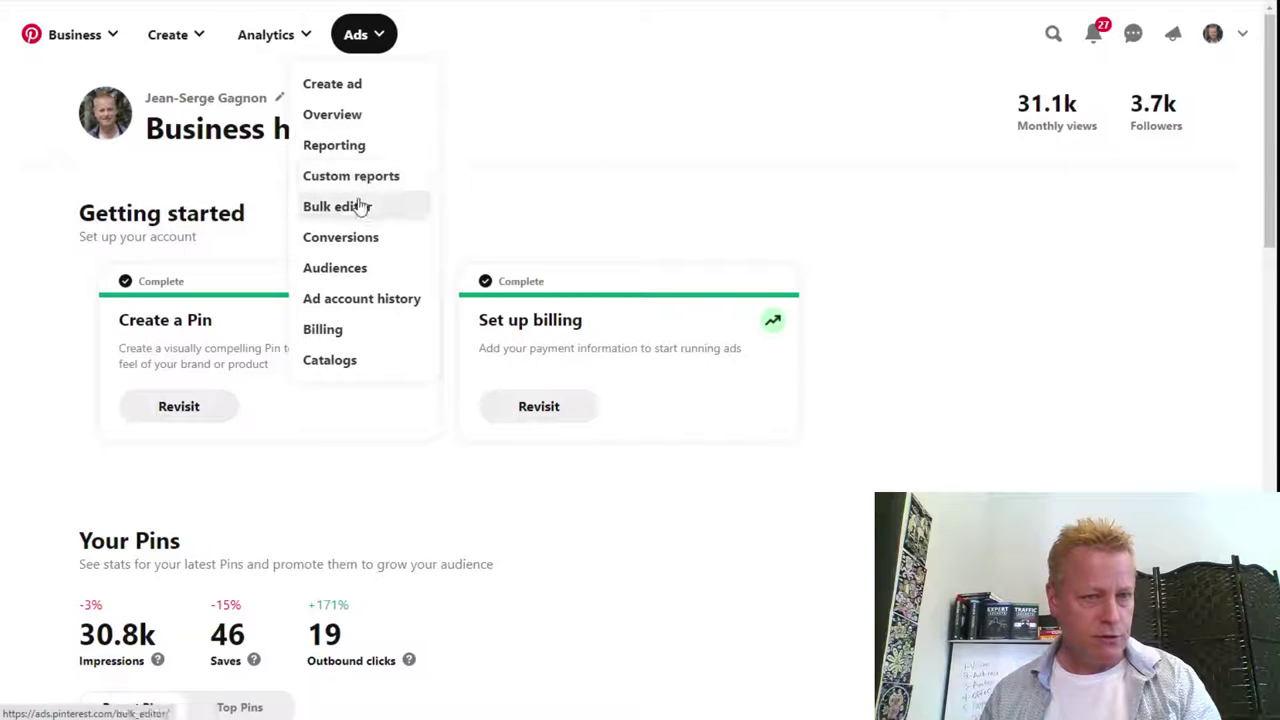
click(569, 131)
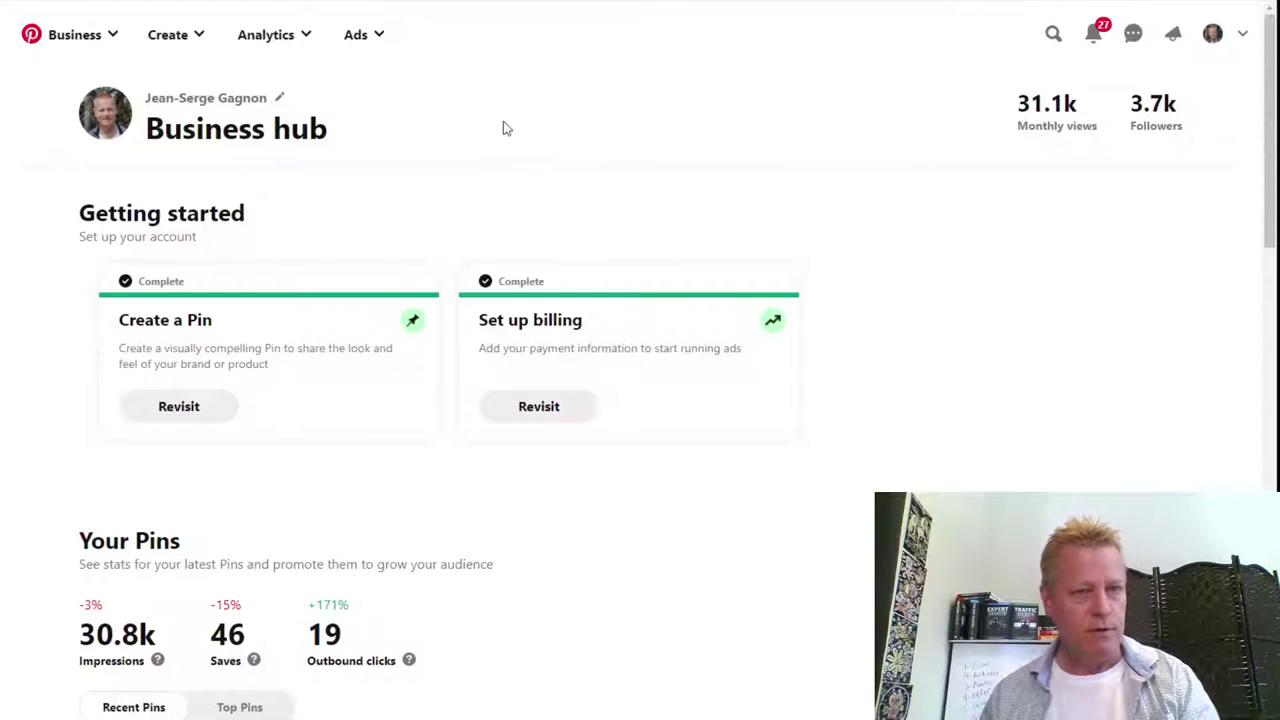
click(362, 36)
click(335, 266)
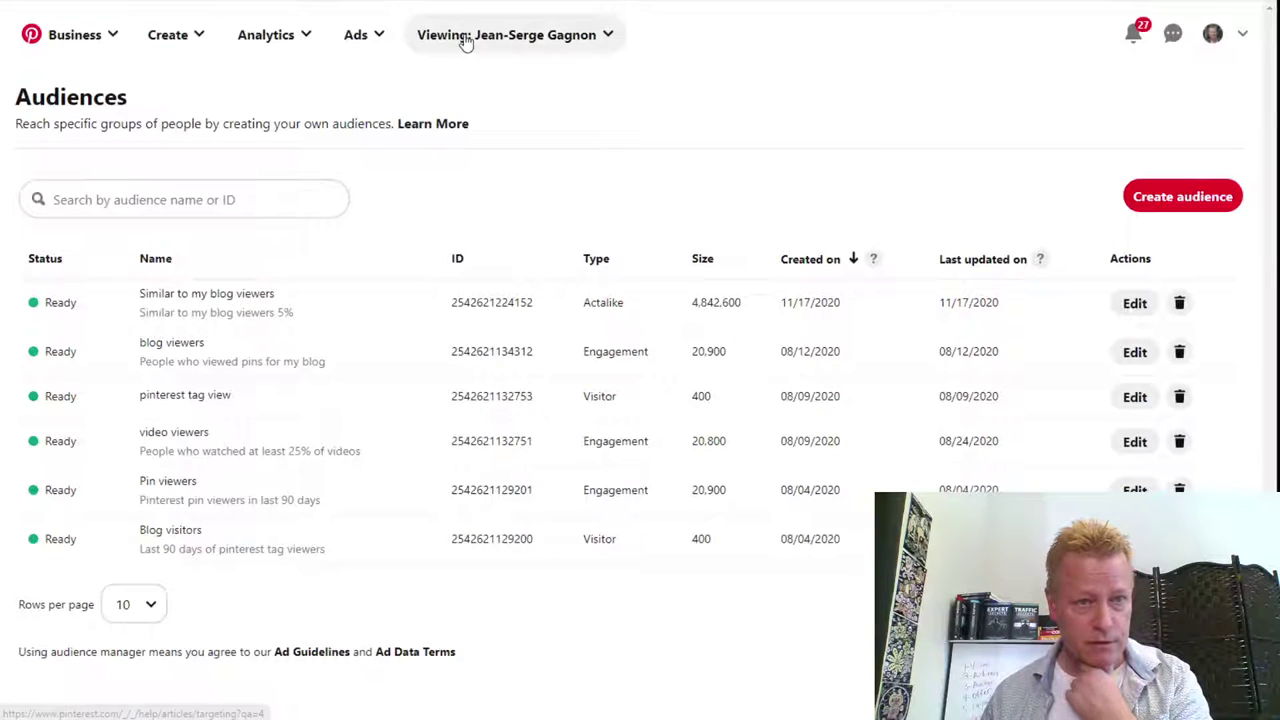
Switch to the Conversions page and select the Pinterest tag's ID number.
click(376, 38)
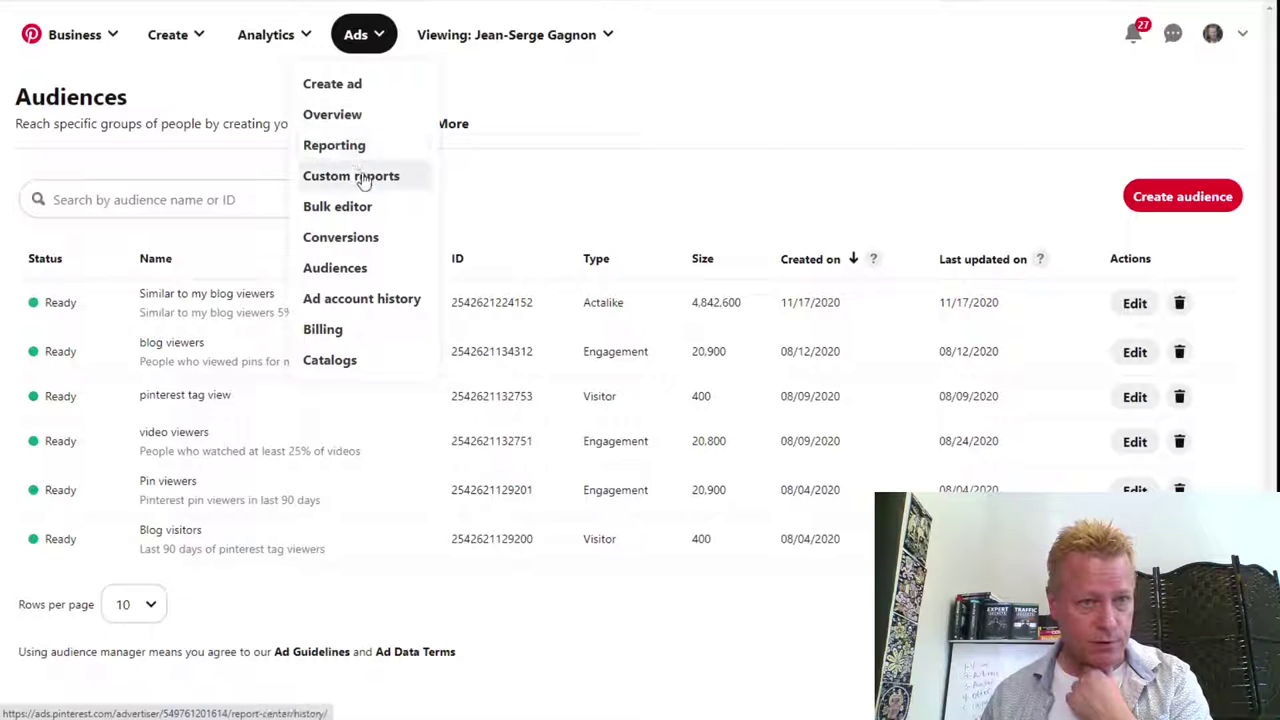
click(354, 249)
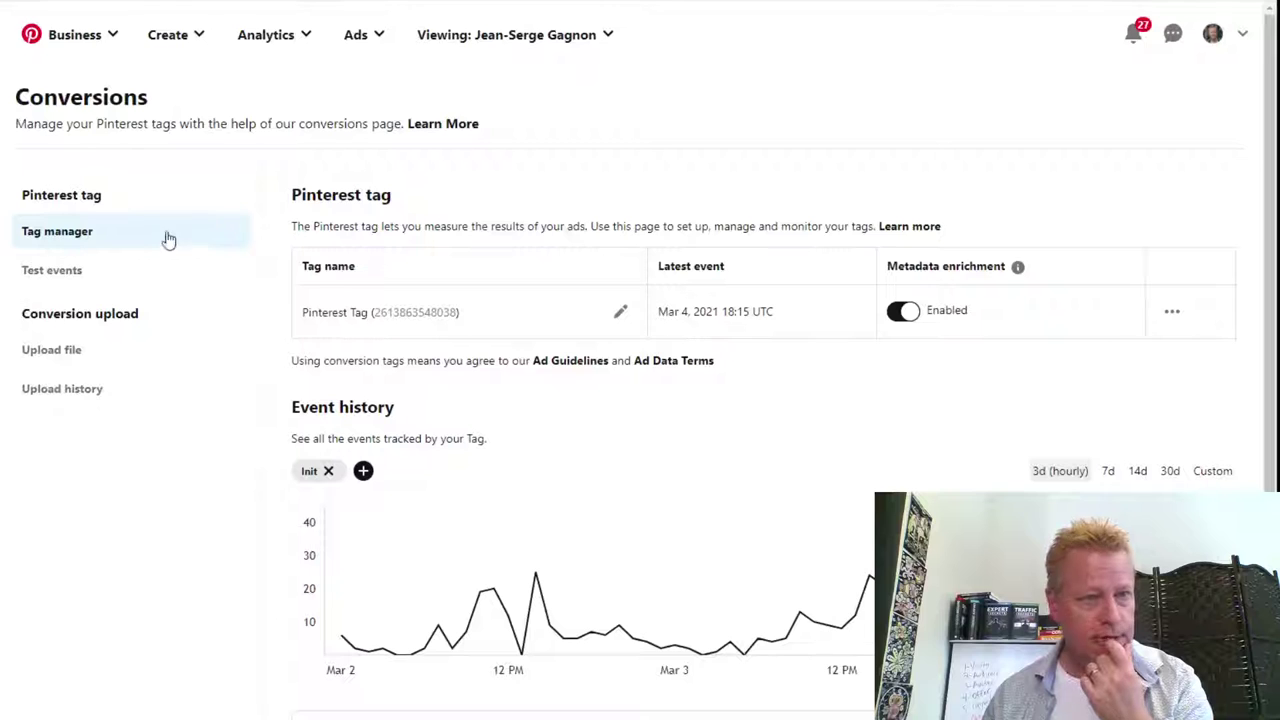
double_click(414, 311)
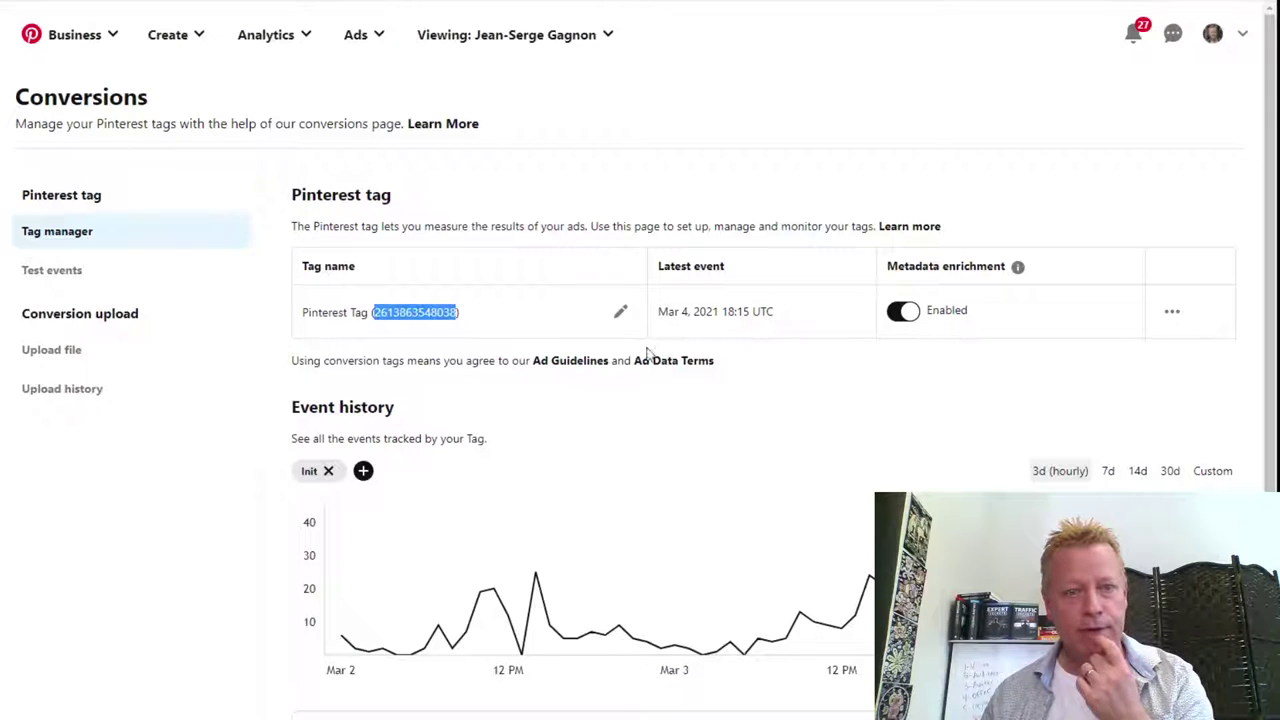
Reload Conversions and inspect the tag's hourly Init event history chart.
click(374, 40)
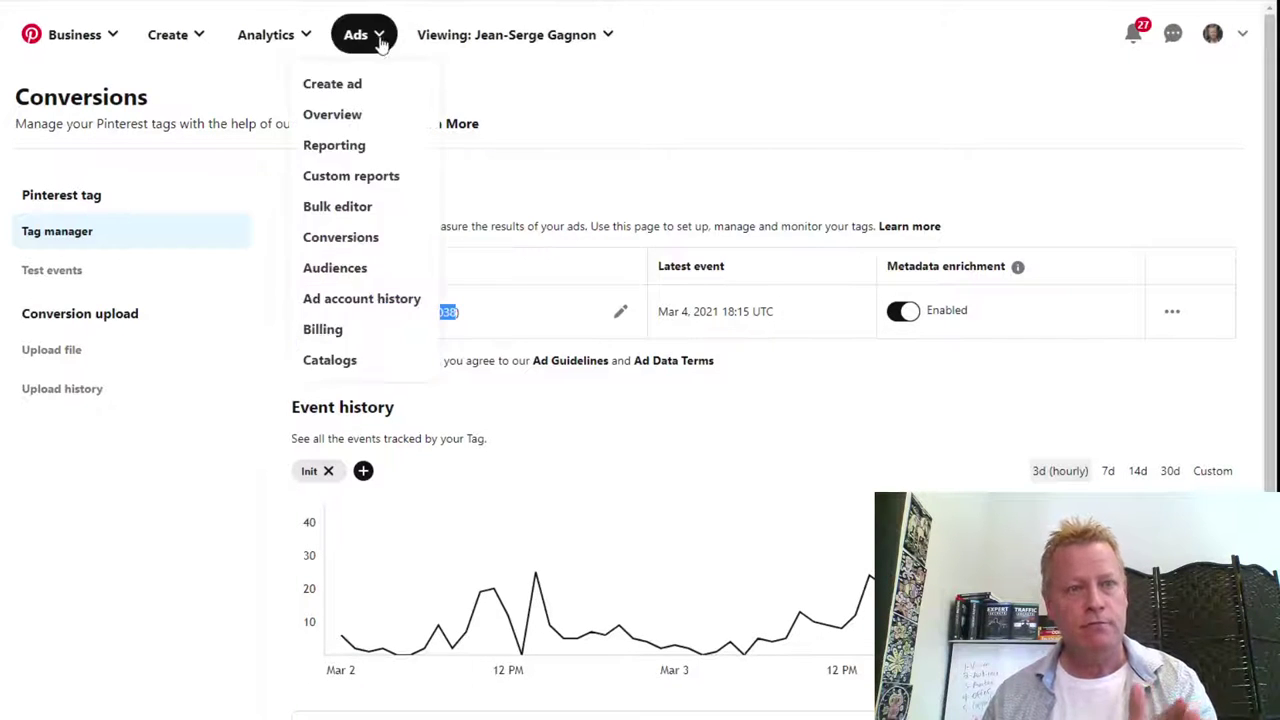
click(340, 236)
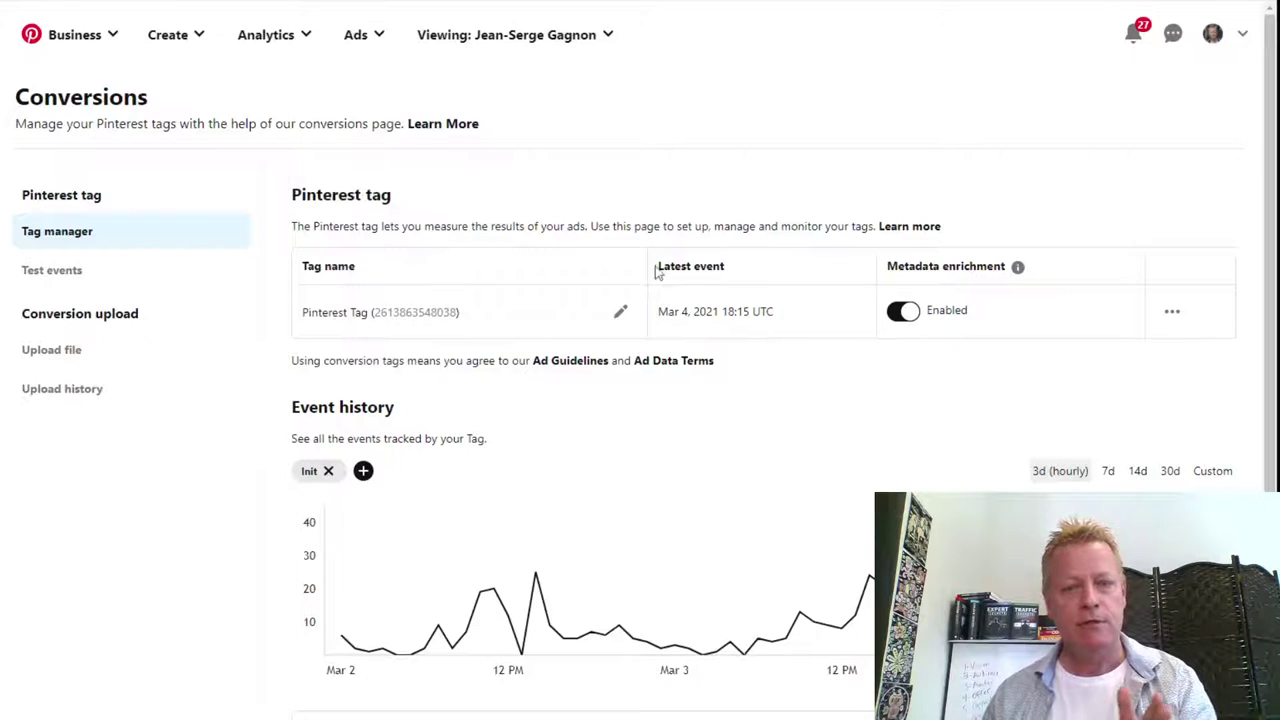
scroll(647, 280, down, 2)
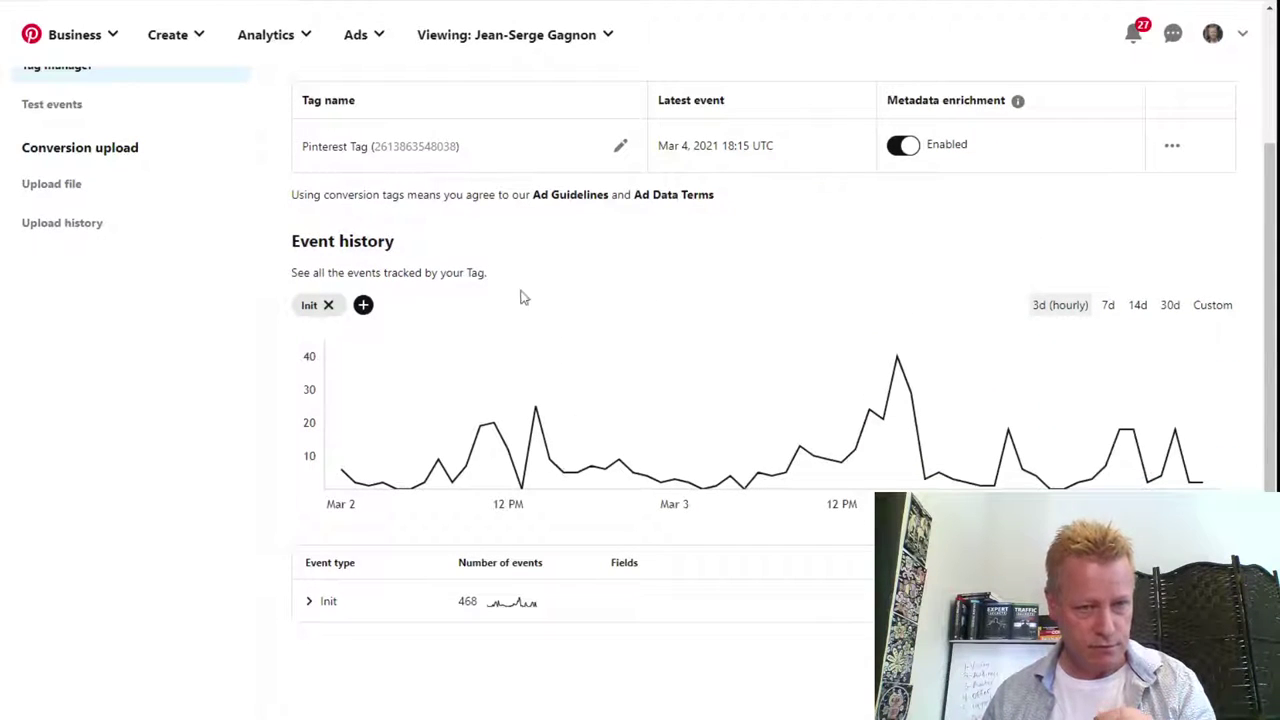
mouse_move(537, 425)
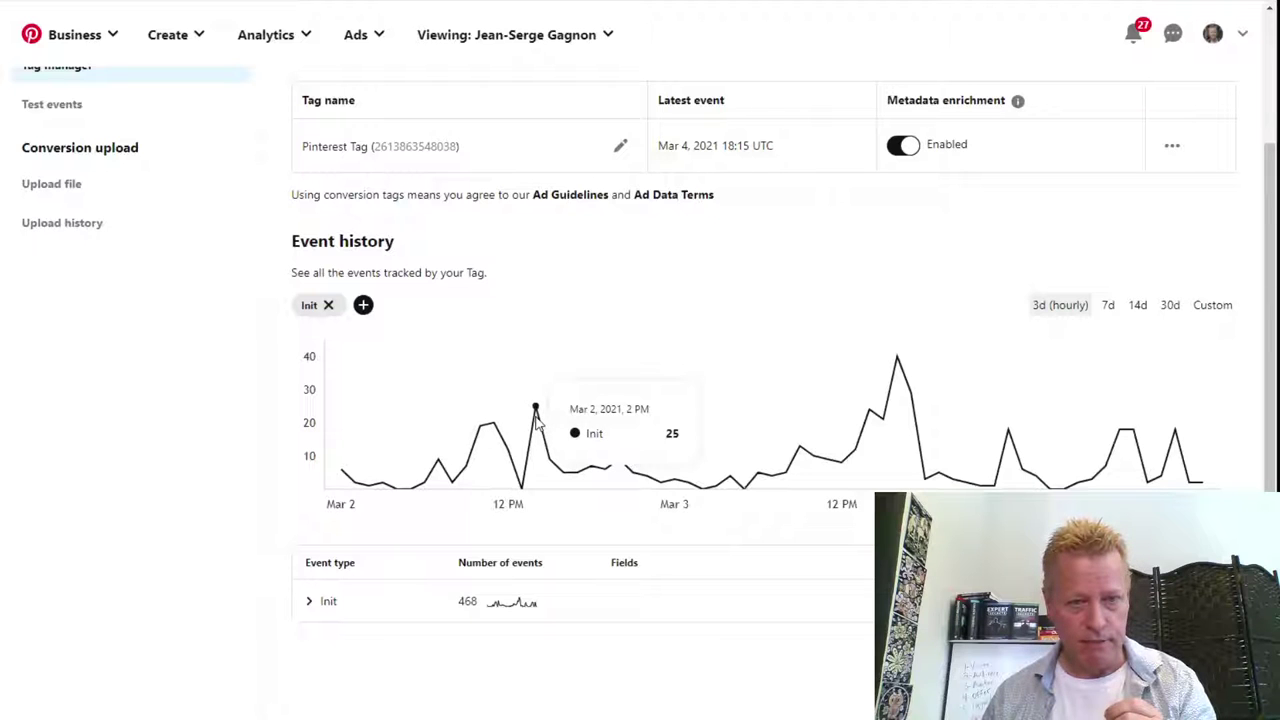
mouse_move(900, 371)
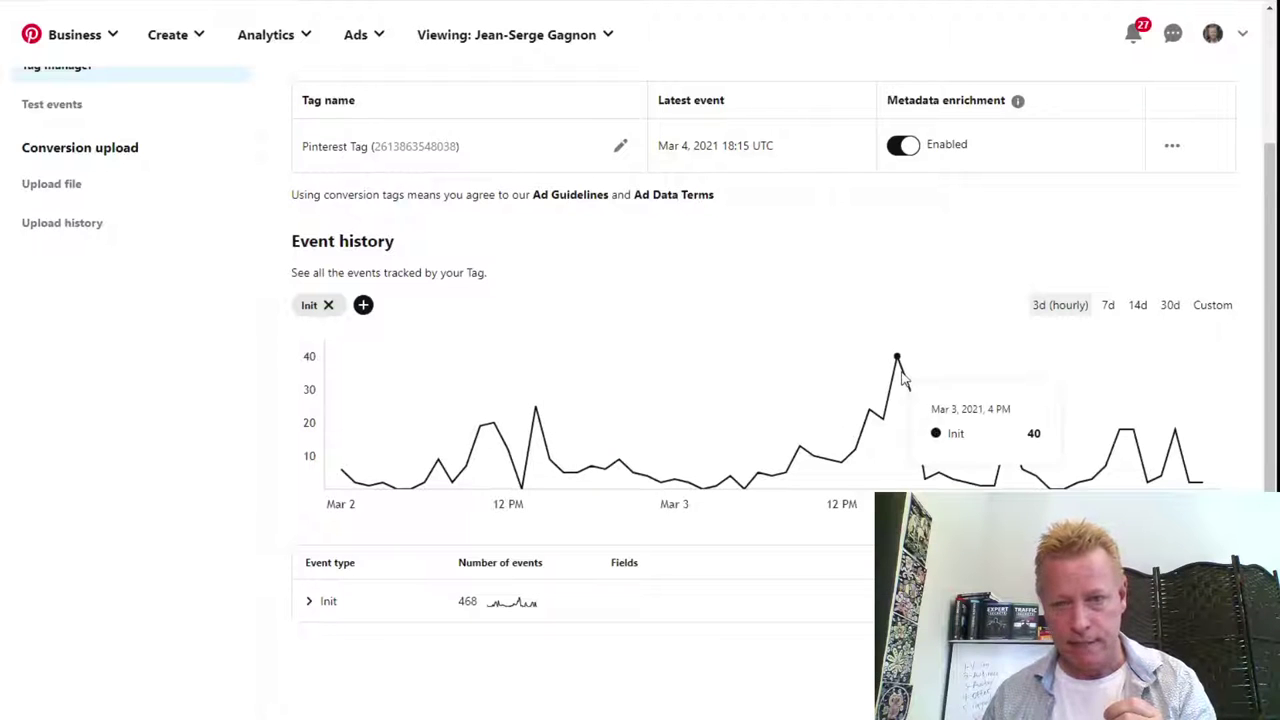
mouse_move(1012, 450)
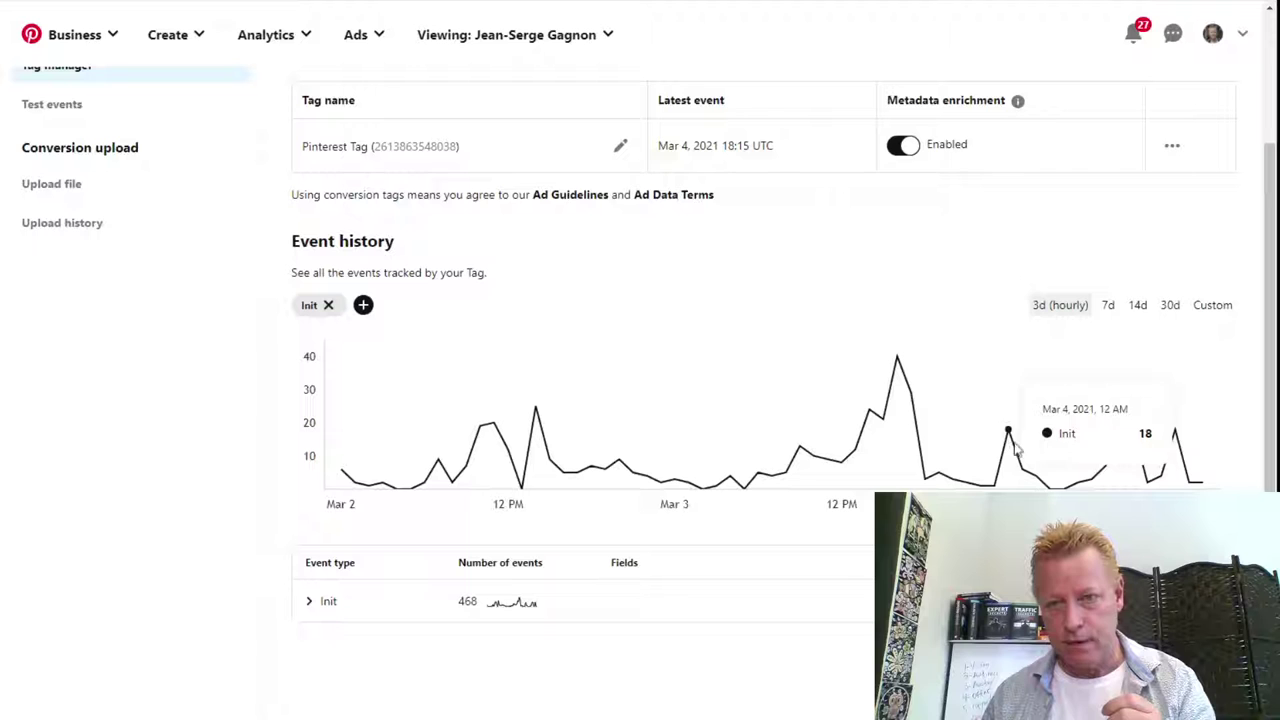
mouse_move(546, 353)
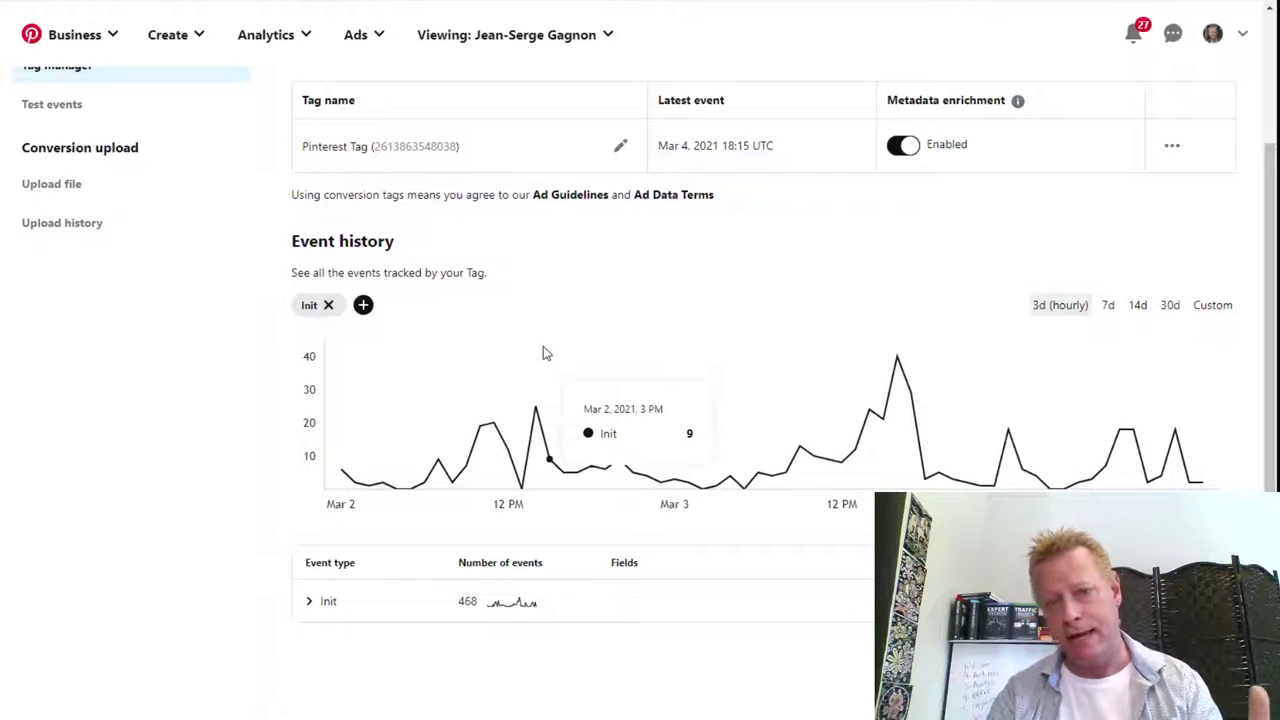
scroll(677, 277, up, 2)
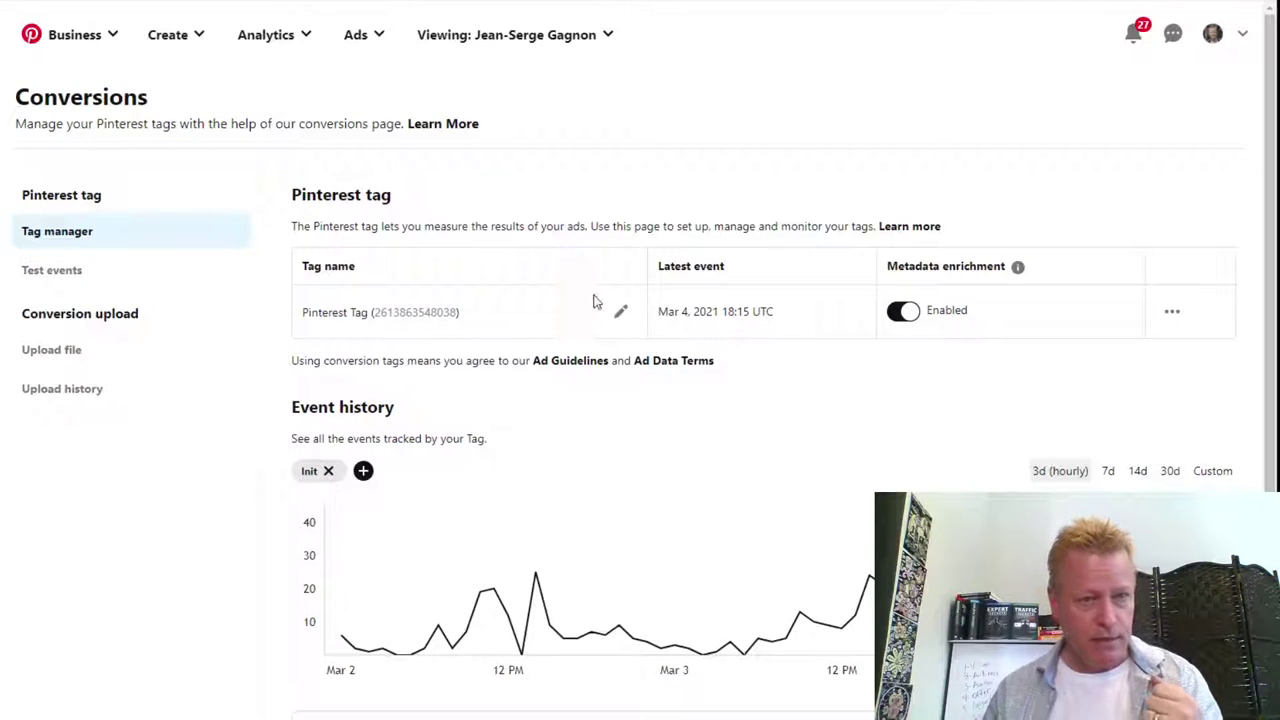
Check the tag's name, then open and close its code configuration options.
click(618, 313)
click(637, 314)
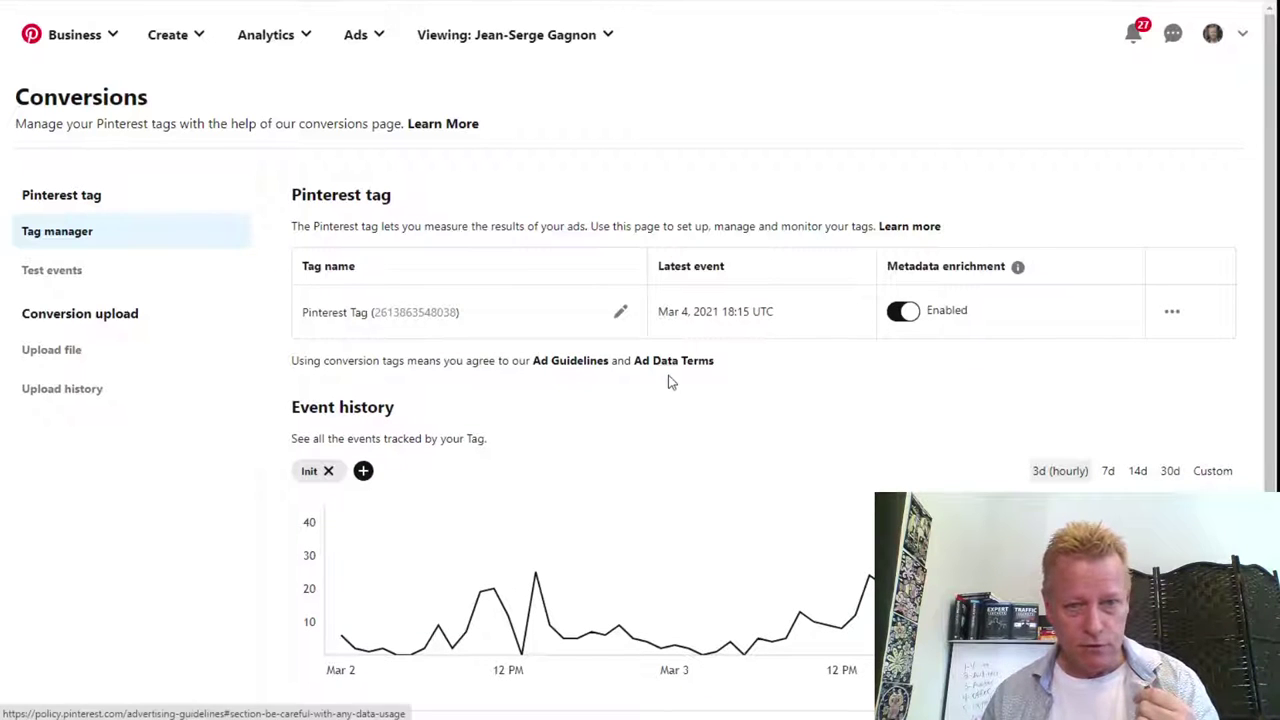
click(1168, 313)
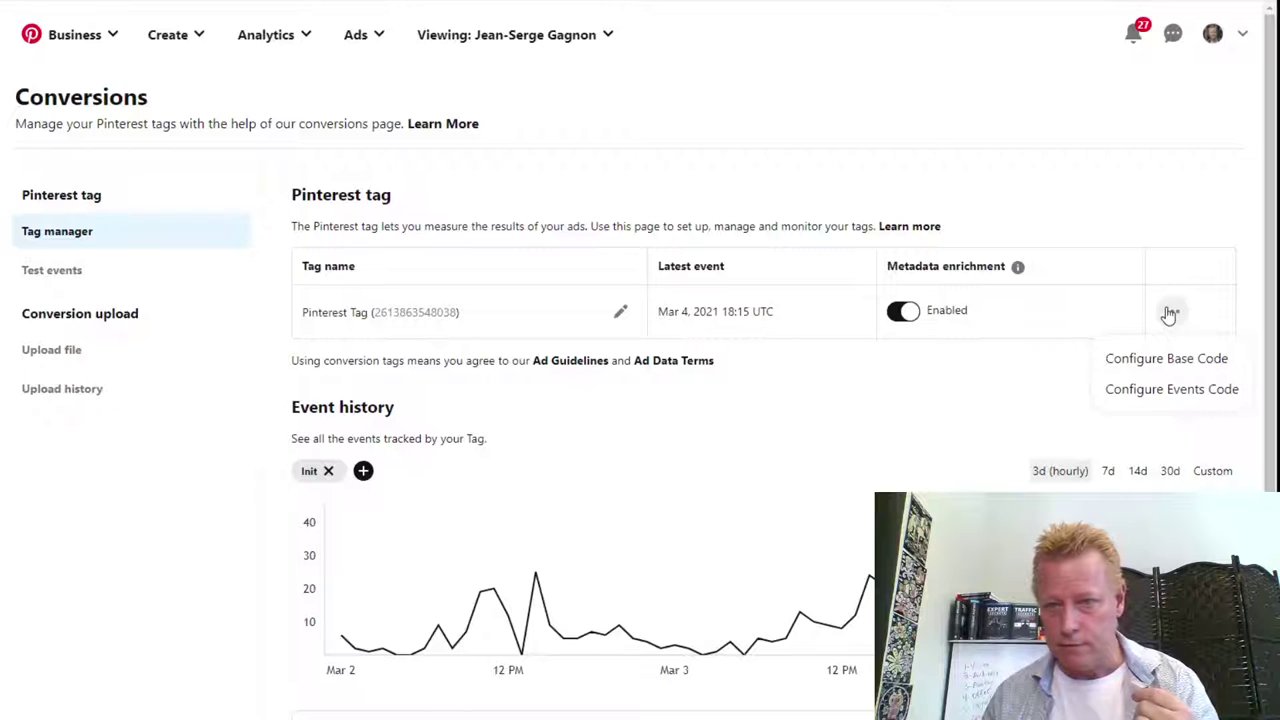
scroll(837, 408, down, 2)
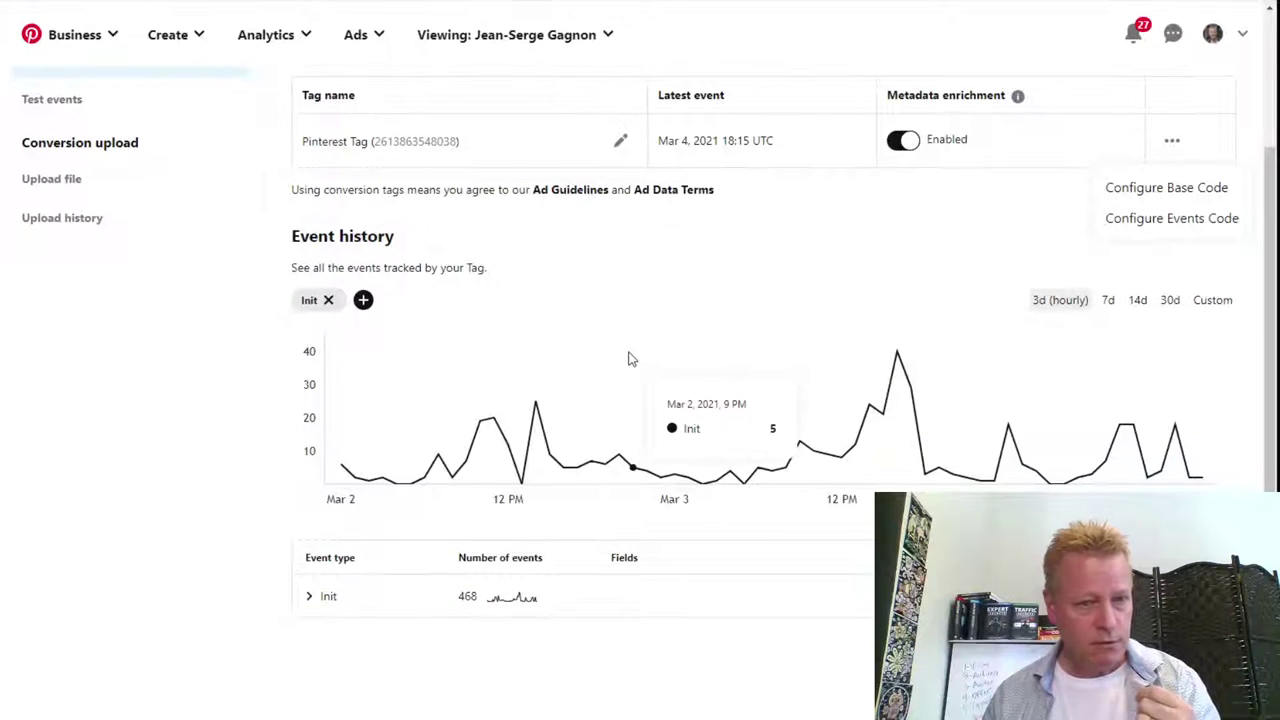
scroll(630, 360, up, 2)
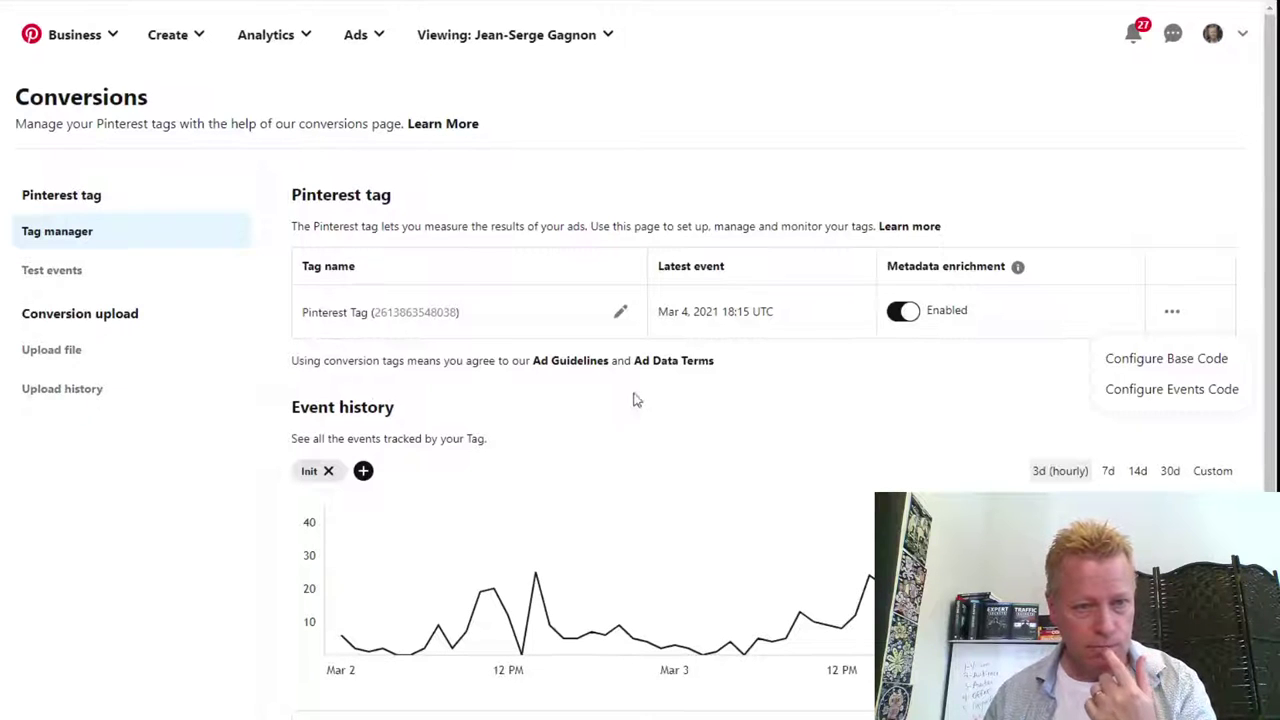
scroll(628, 380, down, 3)
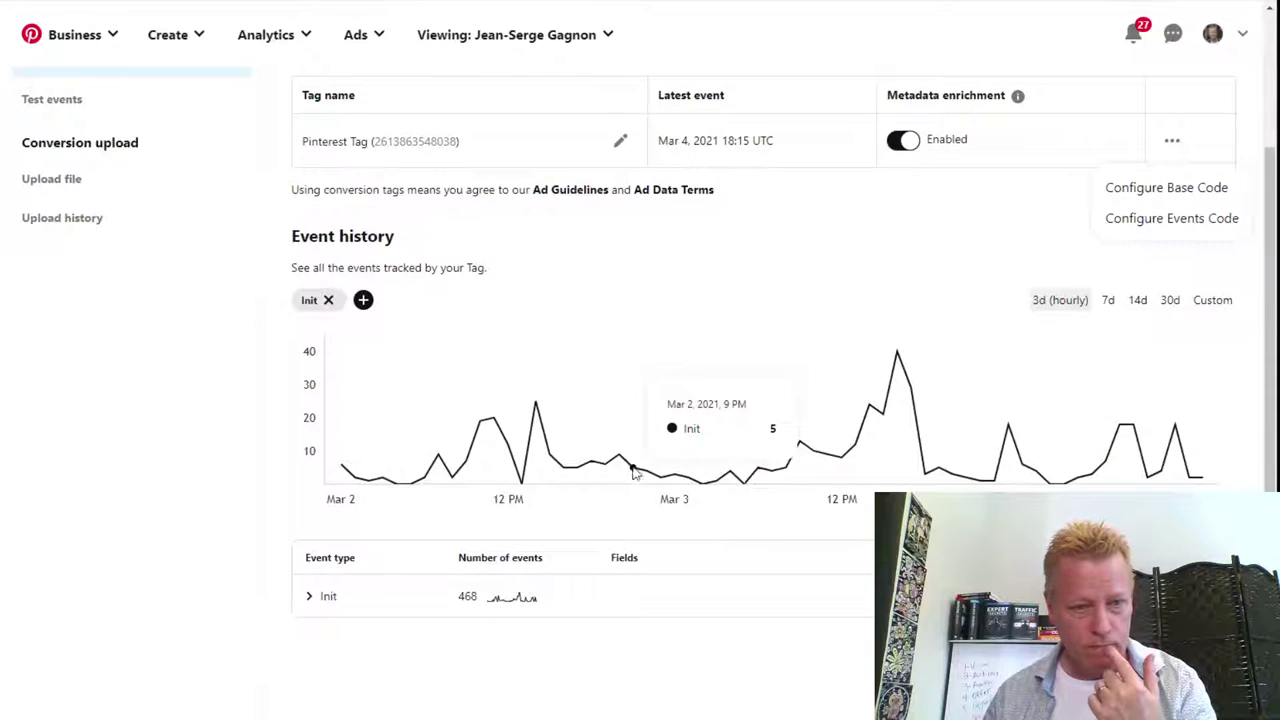
scroll(785, 408, up, 3)
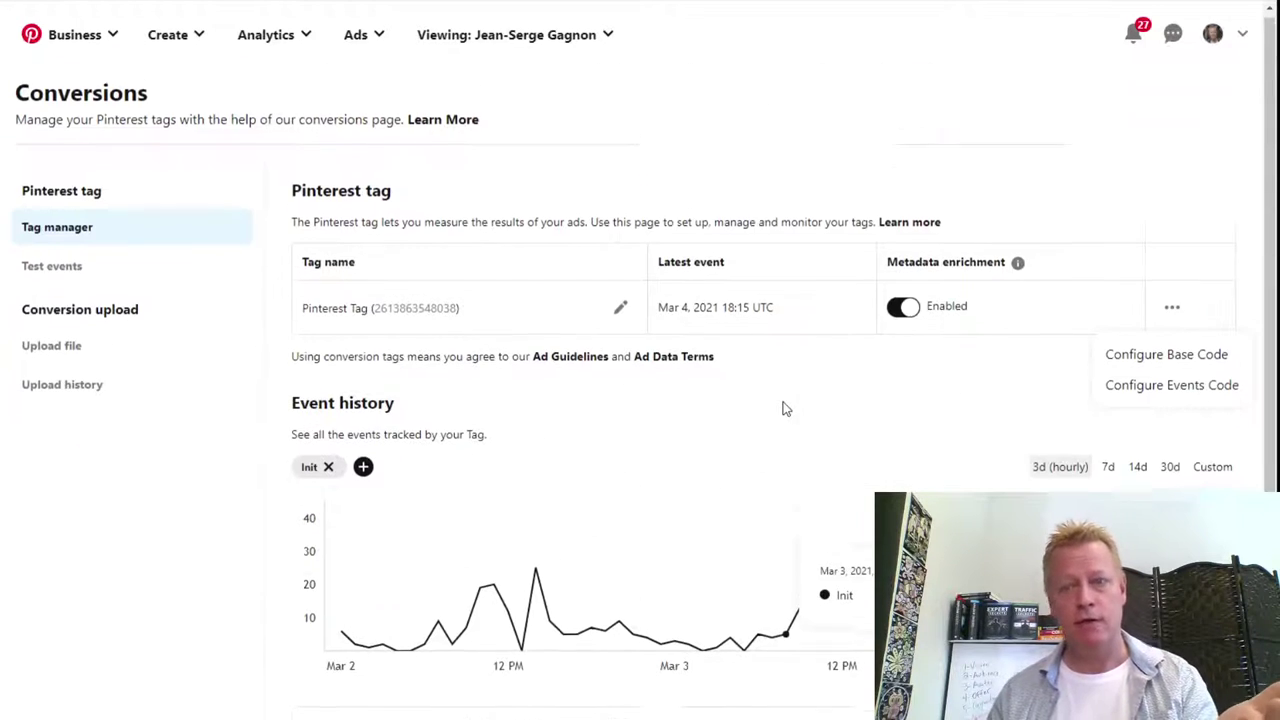
click(721, 441)
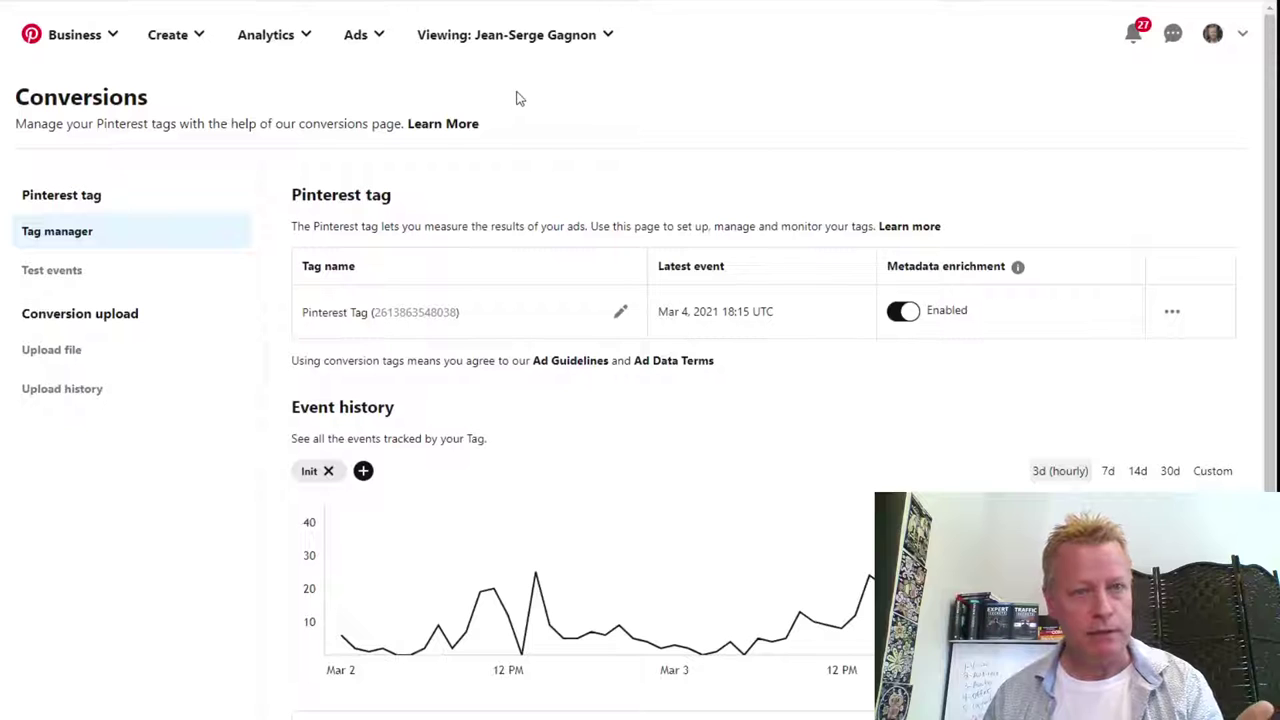
Visit Test events, return to Tag manager, and open the tag's Learn more article.
click(1243, 35)
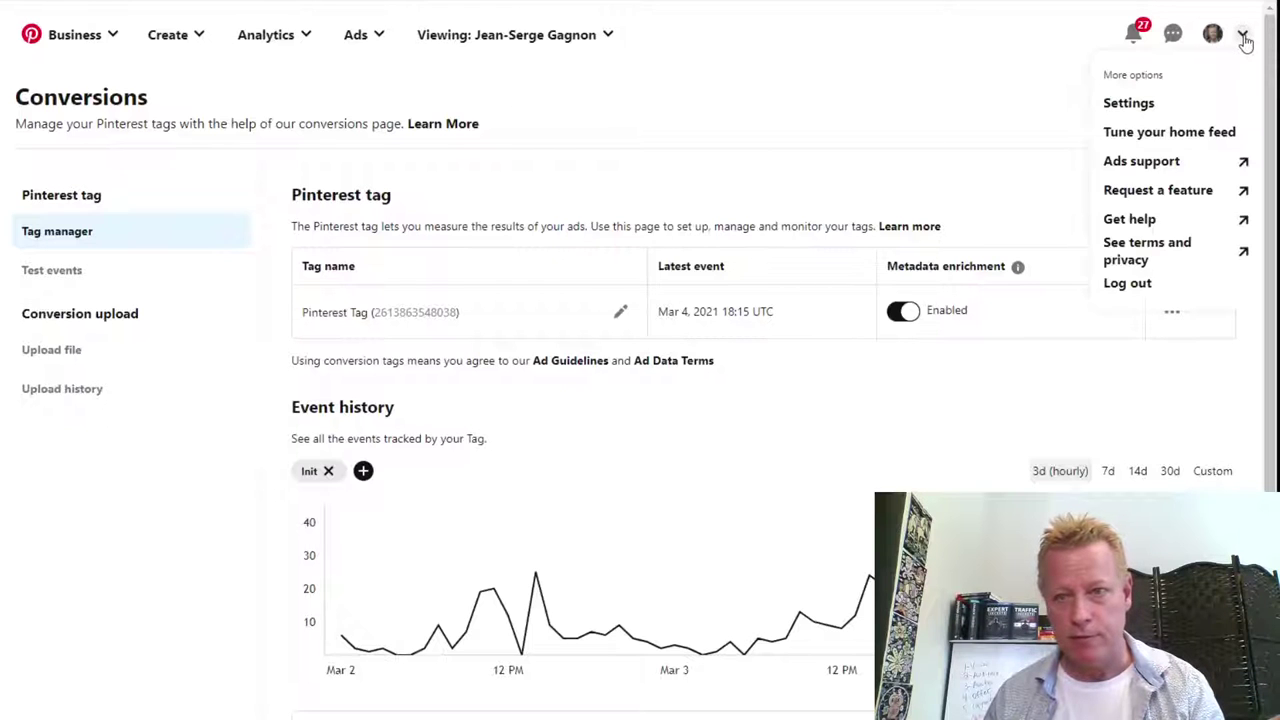
click(914, 117)
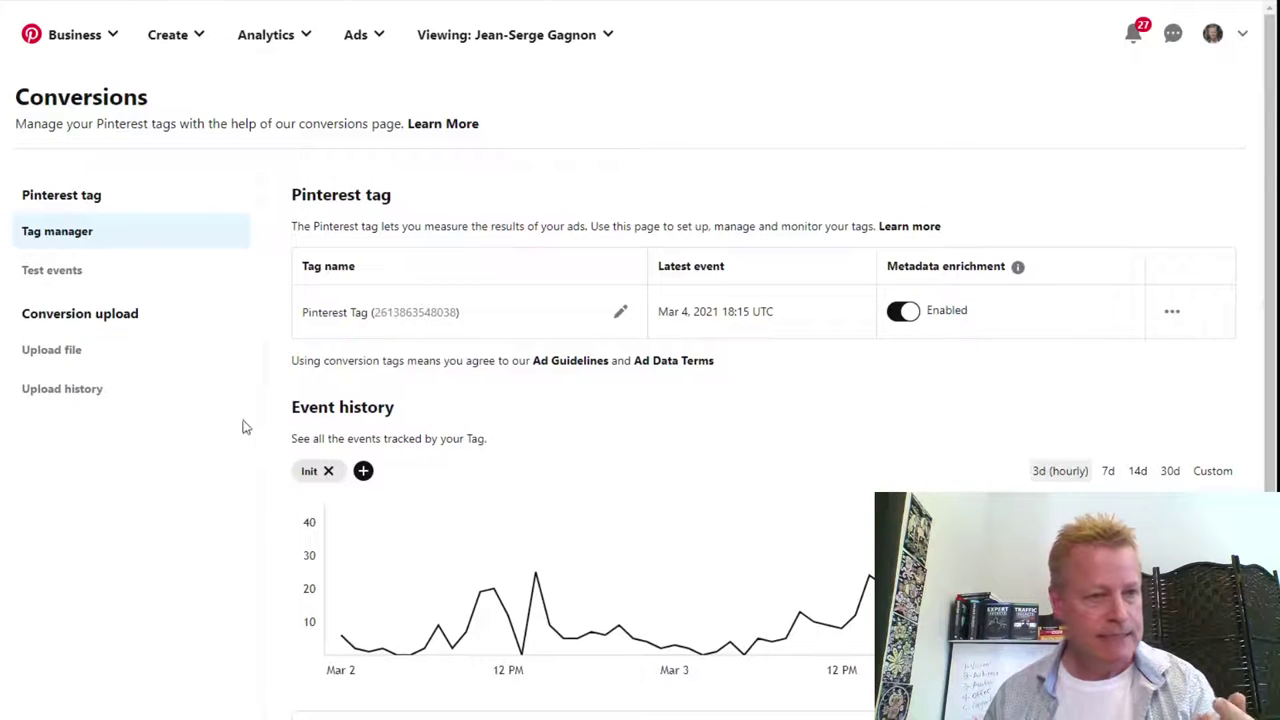
click(74, 278)
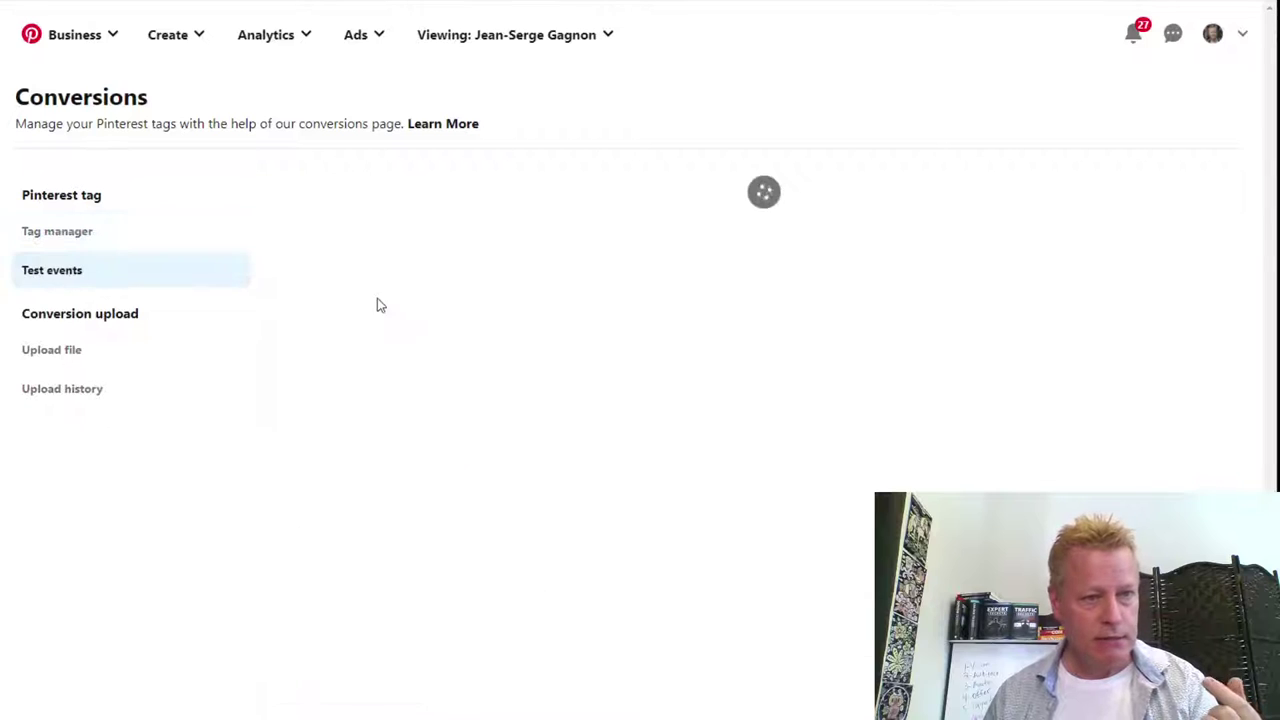
click(147, 234)
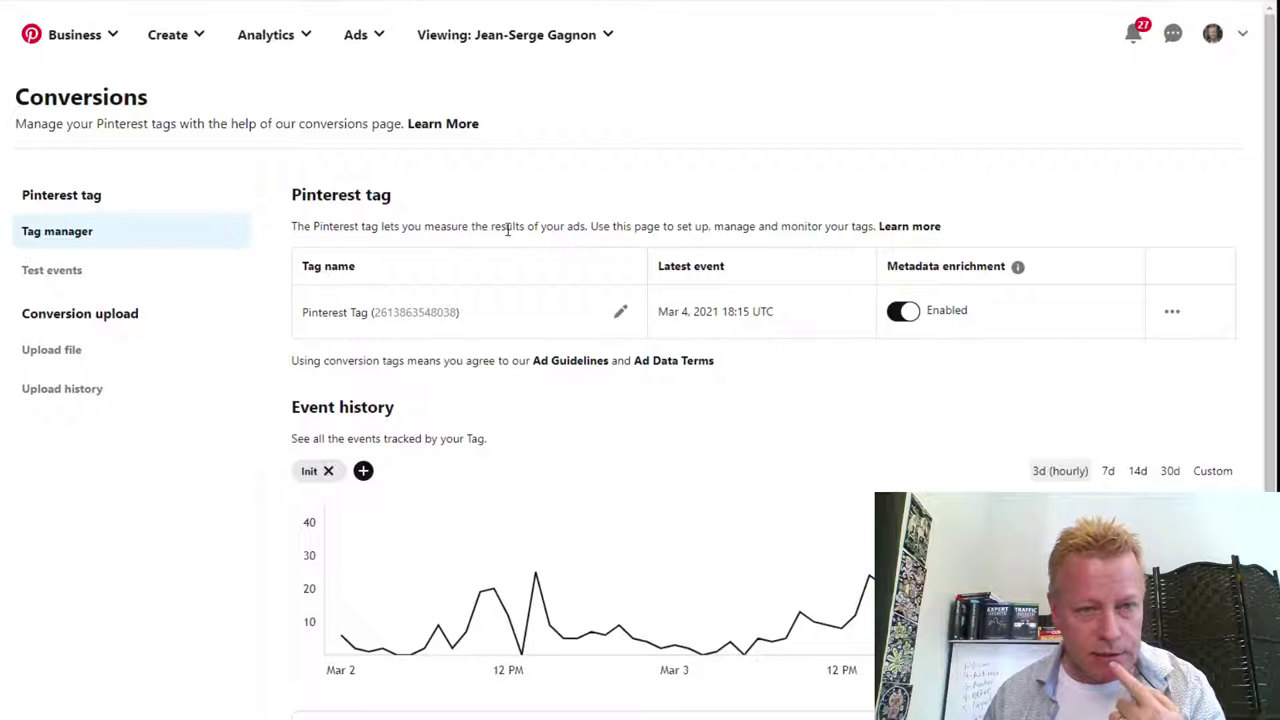
click(905, 230)
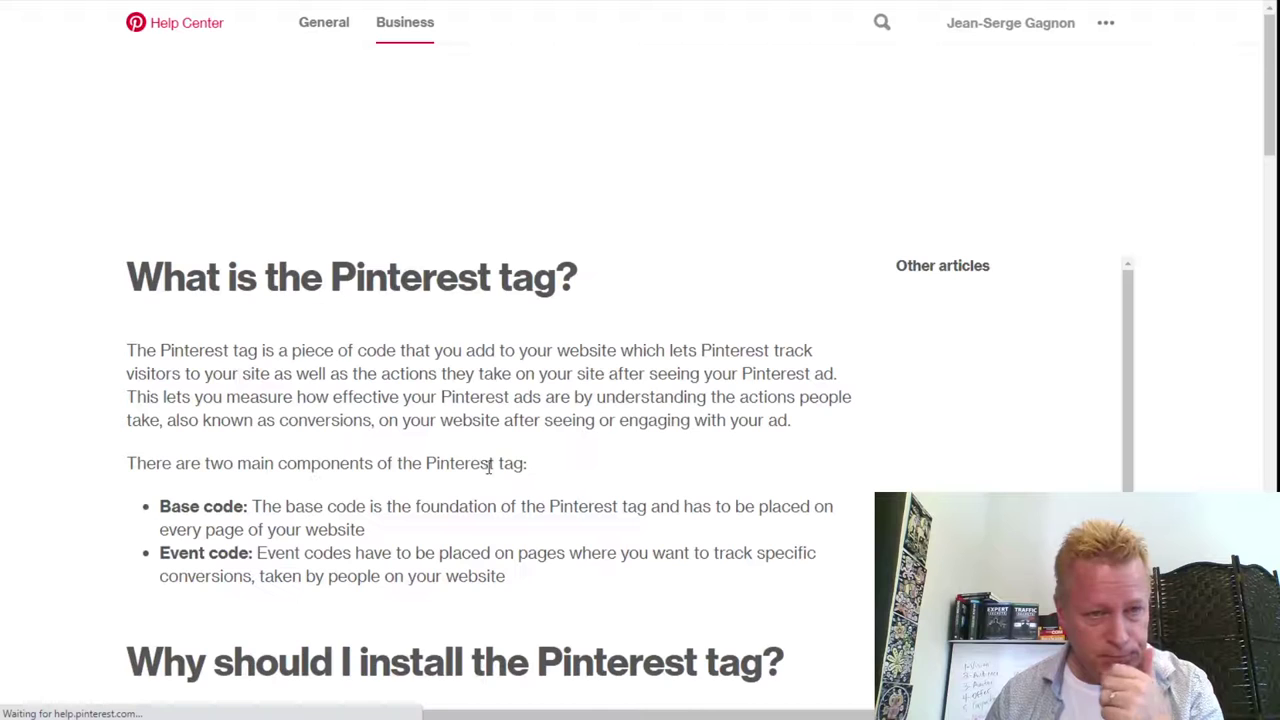
Read the Install the Pinterest tag article, highlighting the tag manager/platform integration phrase.
scroll(639, 369, down, 3)
scroll(423, 380, down, 3)
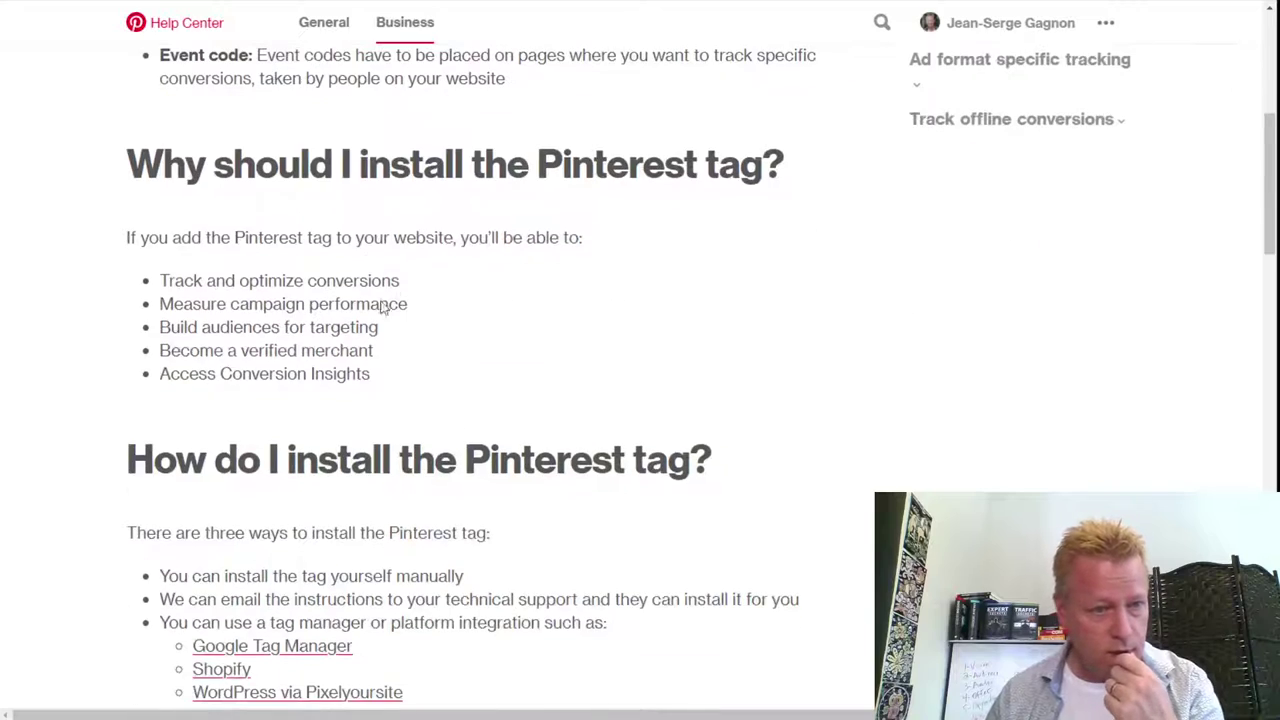
scroll(414, 397, down, 3)
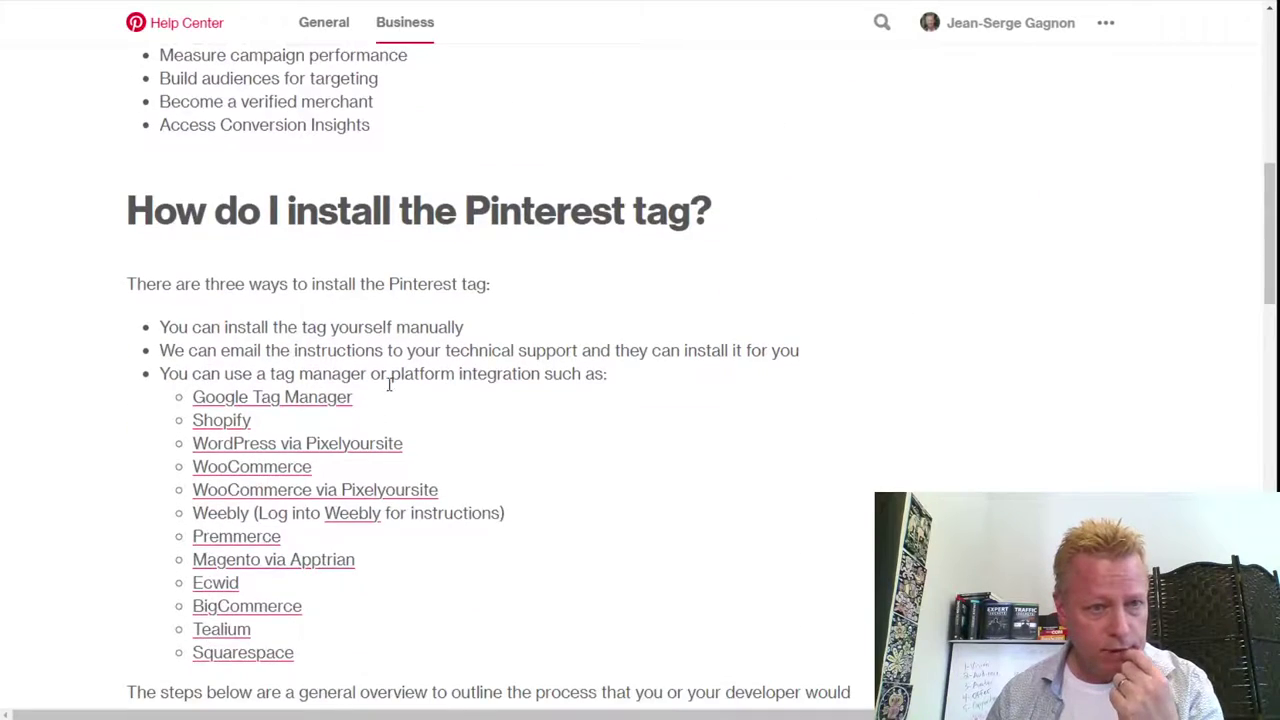
scroll(391, 380, down, 4)
scroll(300, 300, up, 3)
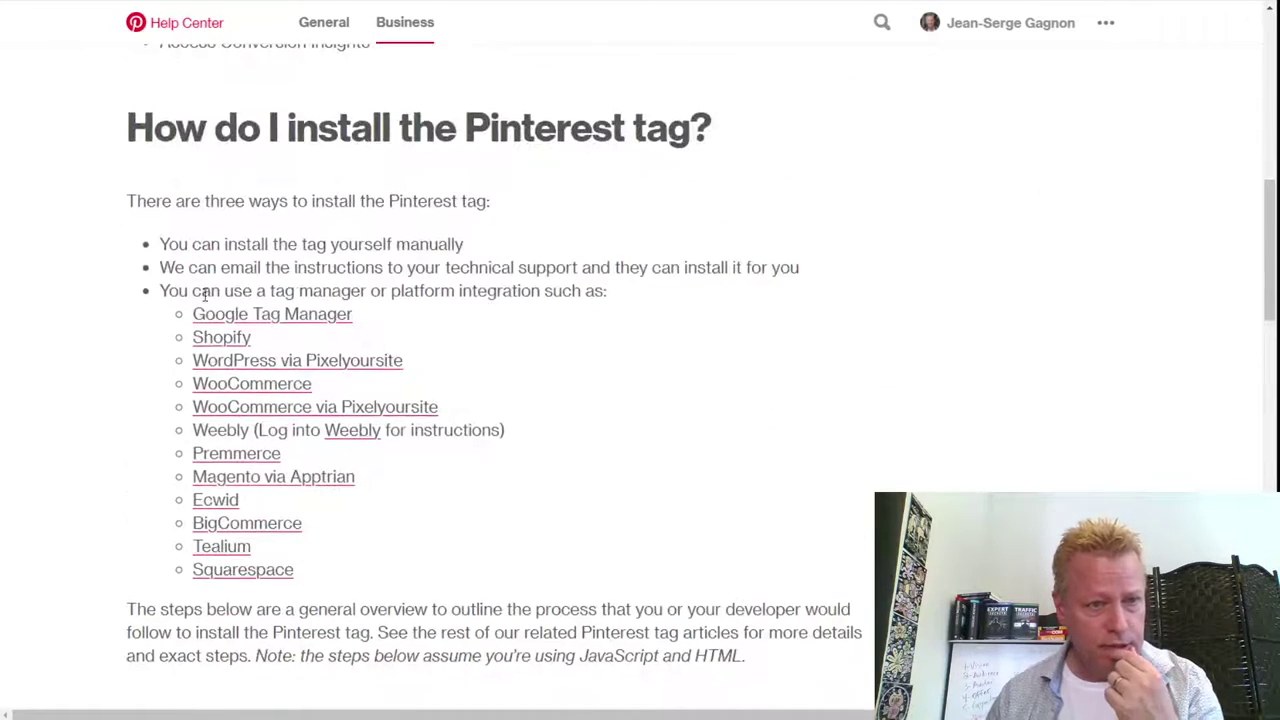
drag(297, 291, 597, 291)
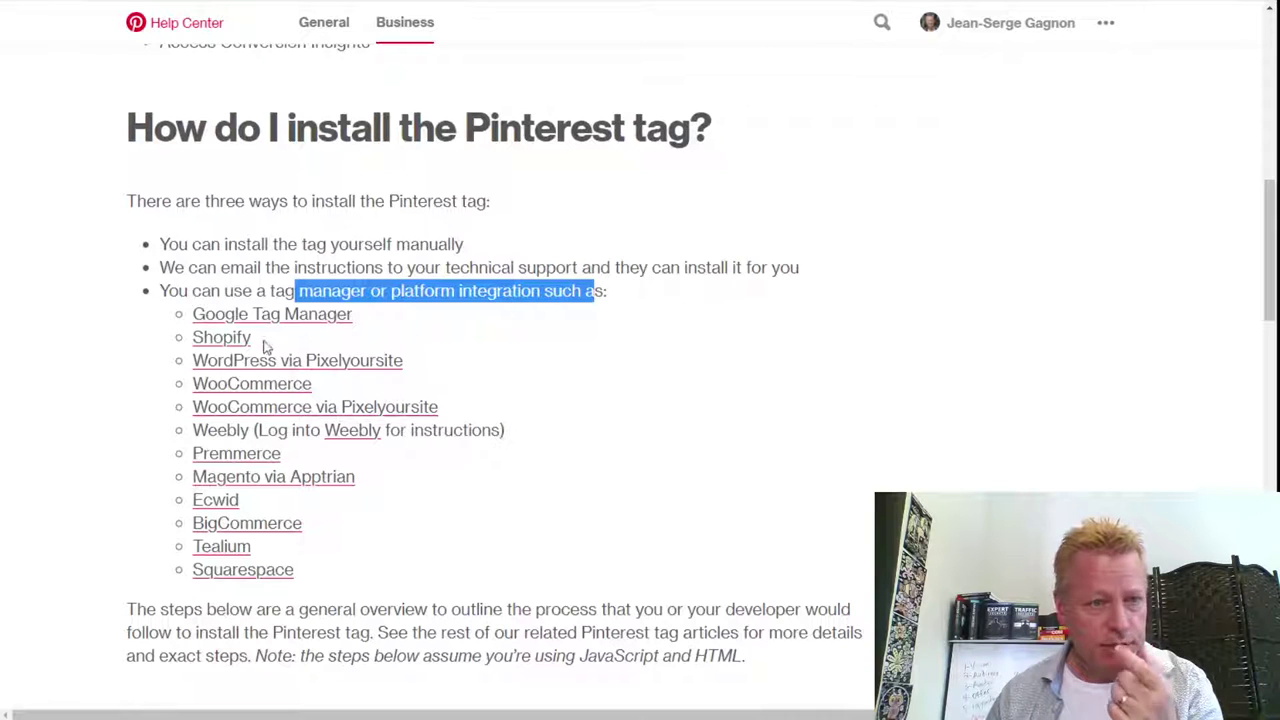
scroll(320, 460, down, 3)
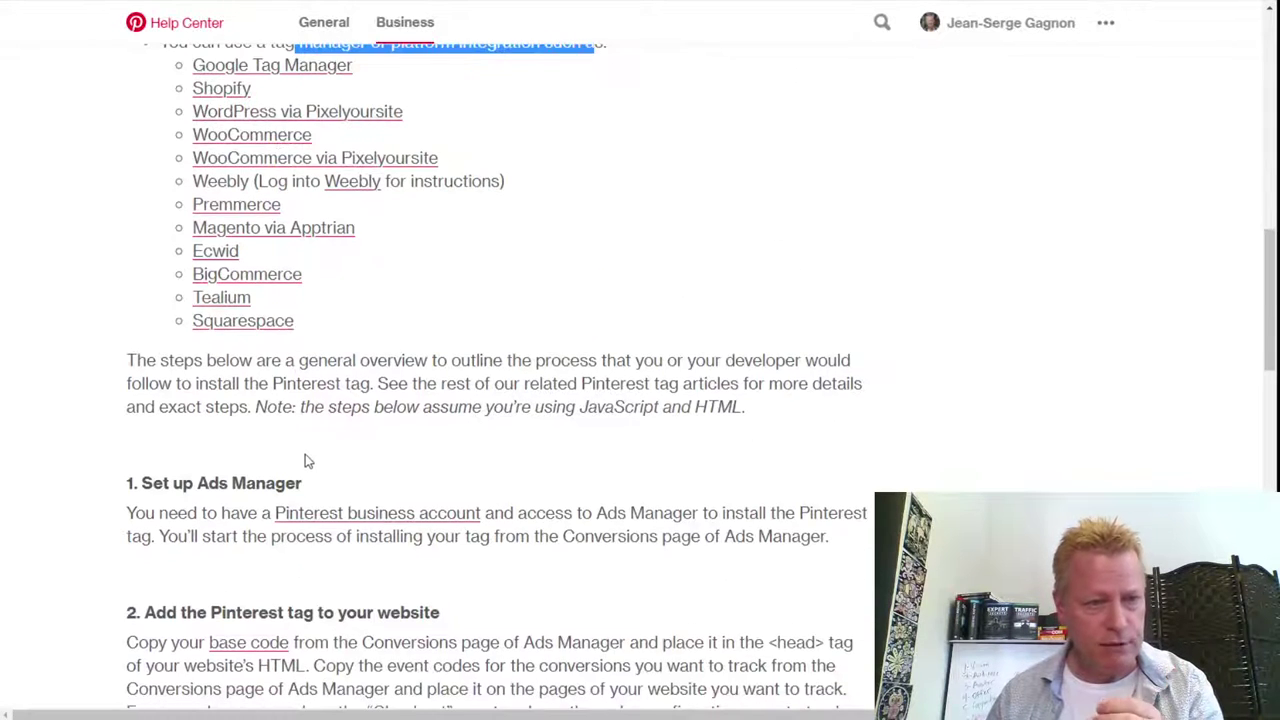
scroll(307, 461, down, 2)
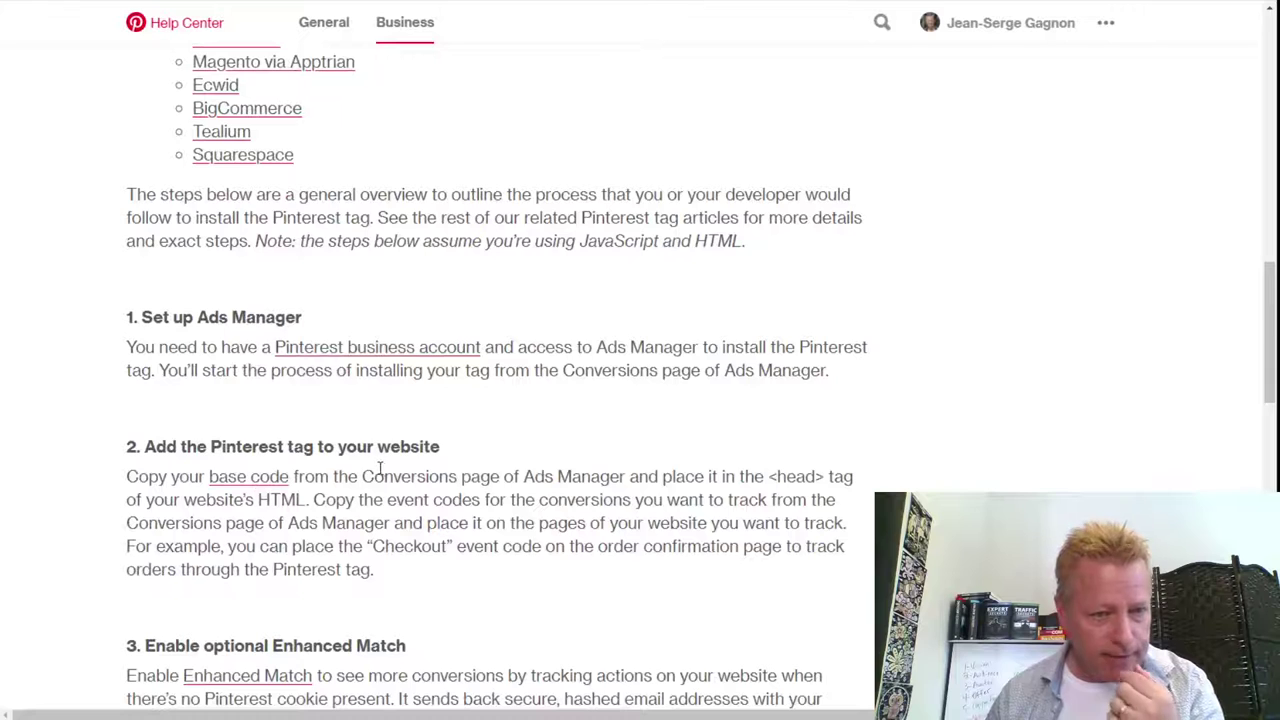
scroll(457, 487, down, 2)
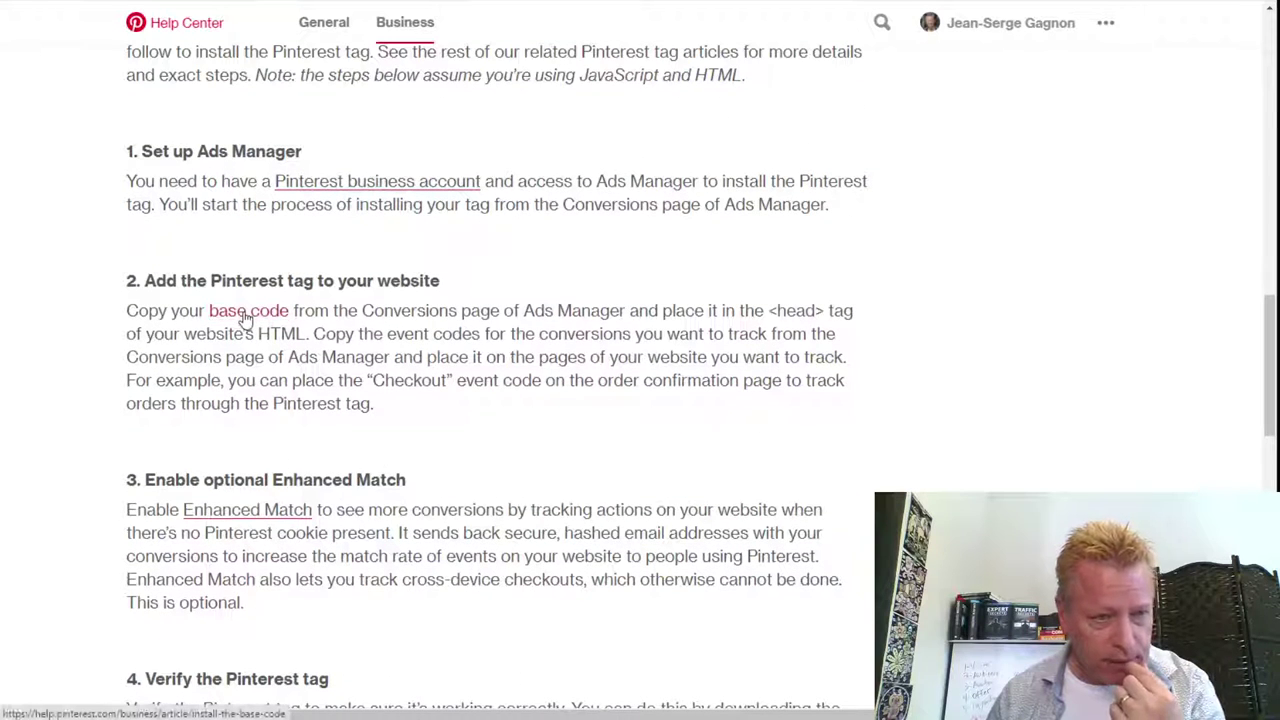
Open and read the 'Add the base code to your website' article.
click(284, 319)
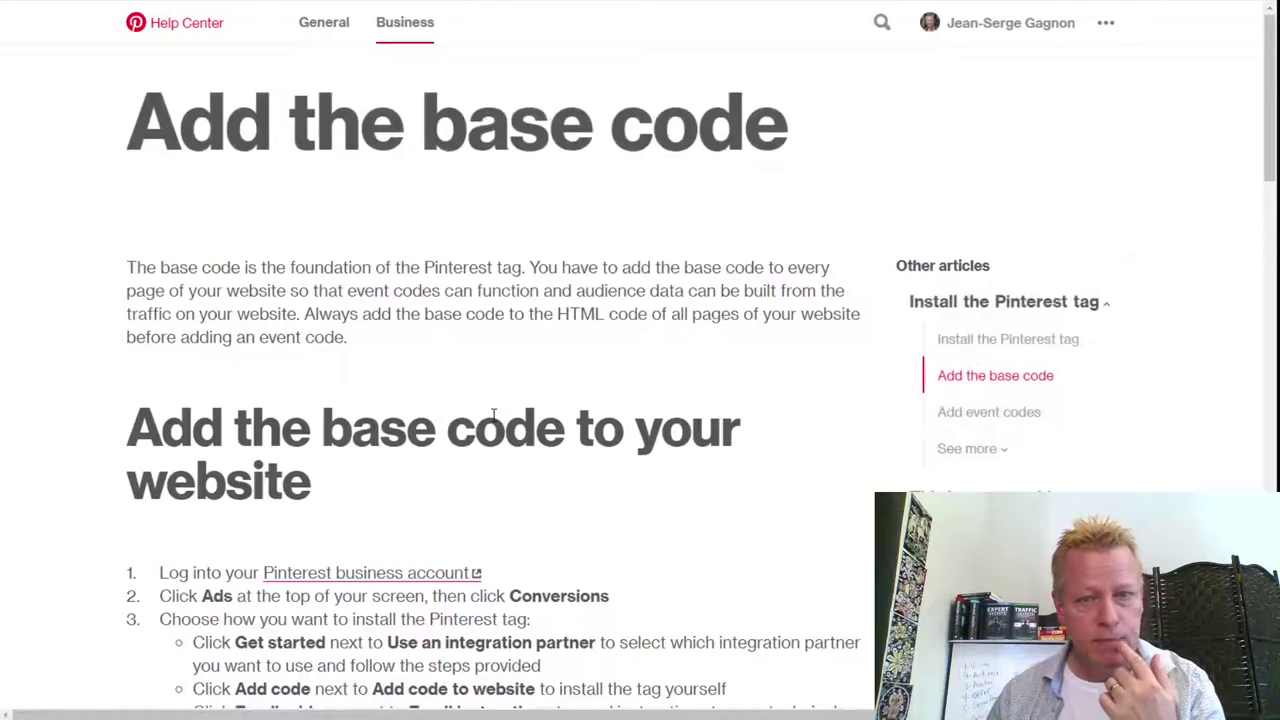
scroll(854, 470, down, 3)
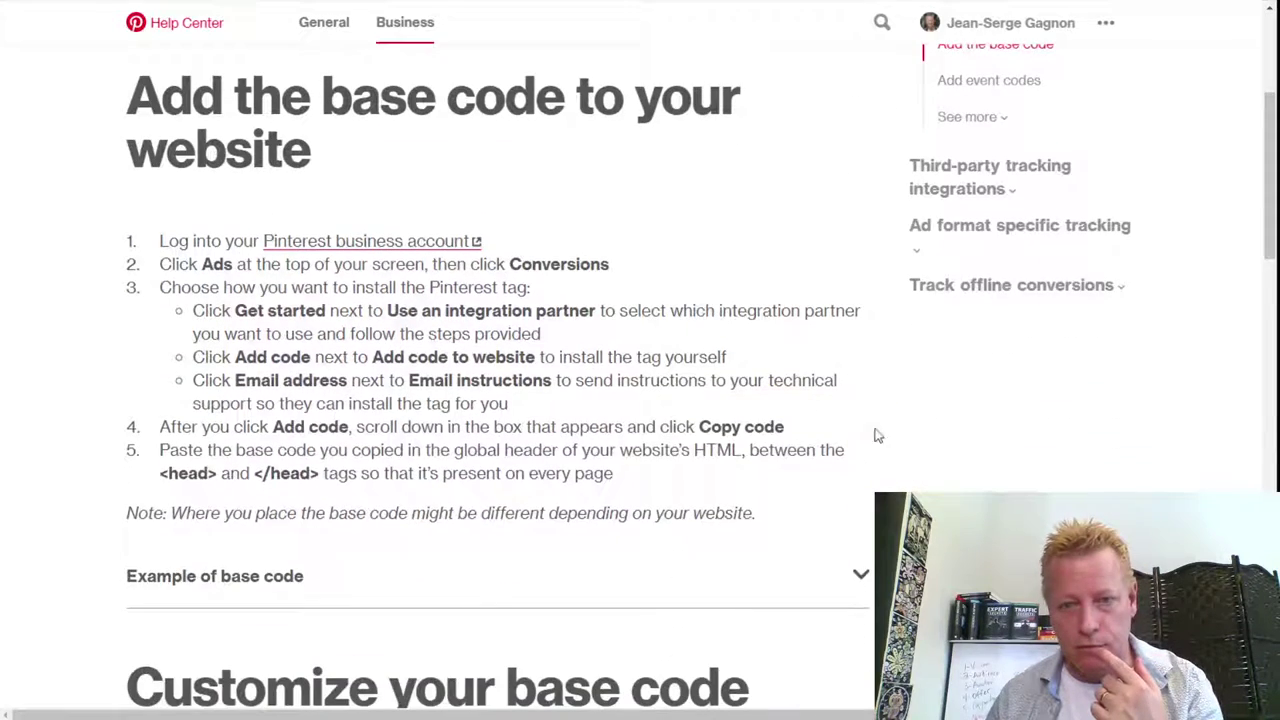
scroll(400, 492, down, 4)
scroll(377, 484, up, 5)
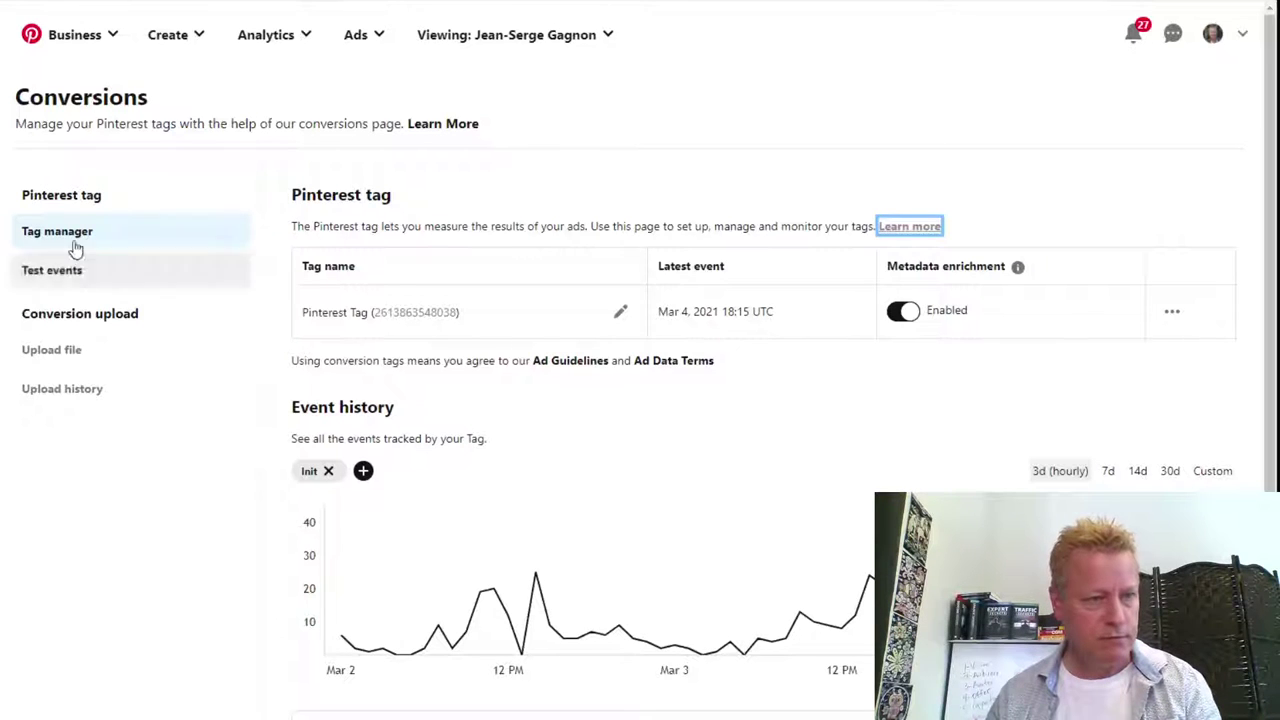
click(72, 194)
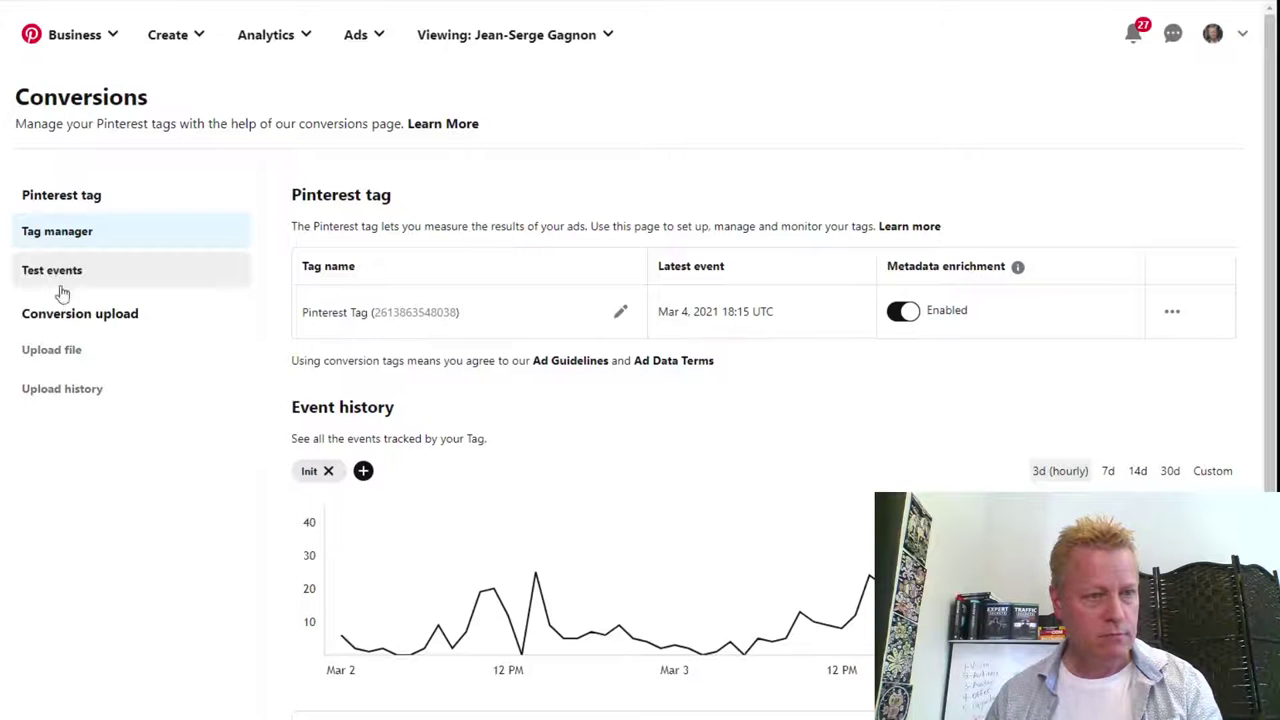
scroll(149, 497, down, 2)
scroll(651, 523, up, 2)
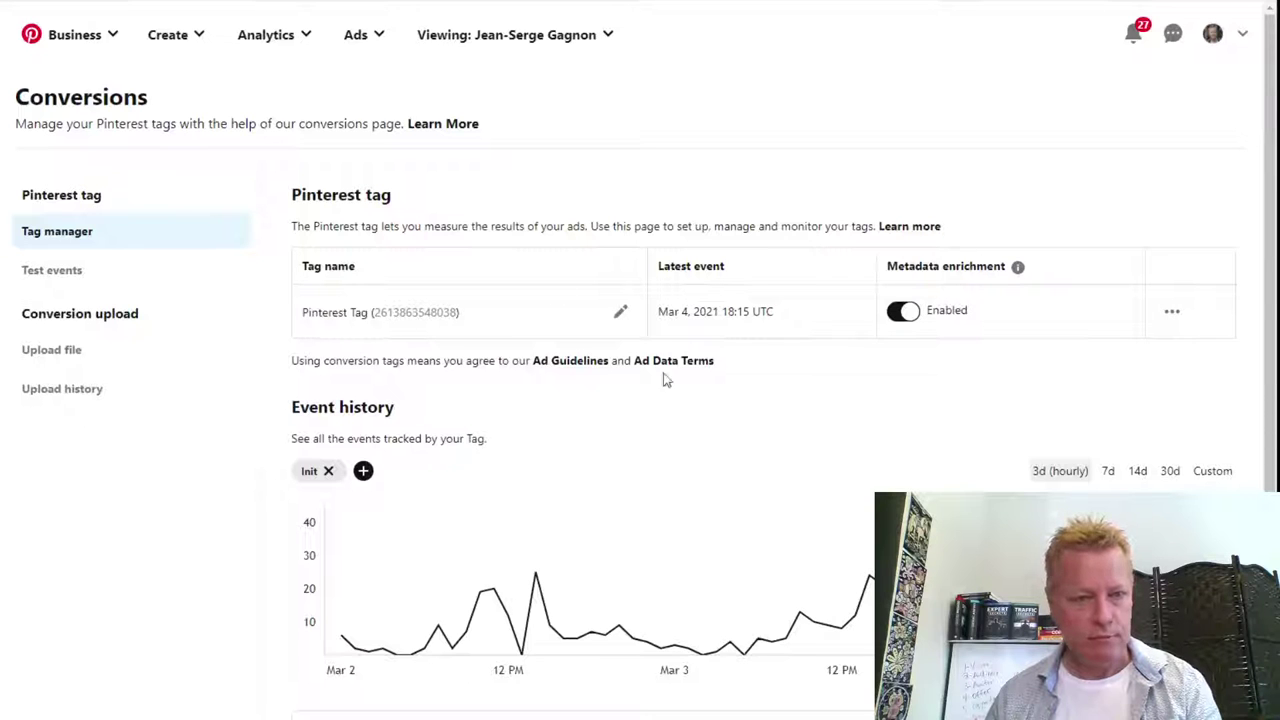
double_click(389, 311)
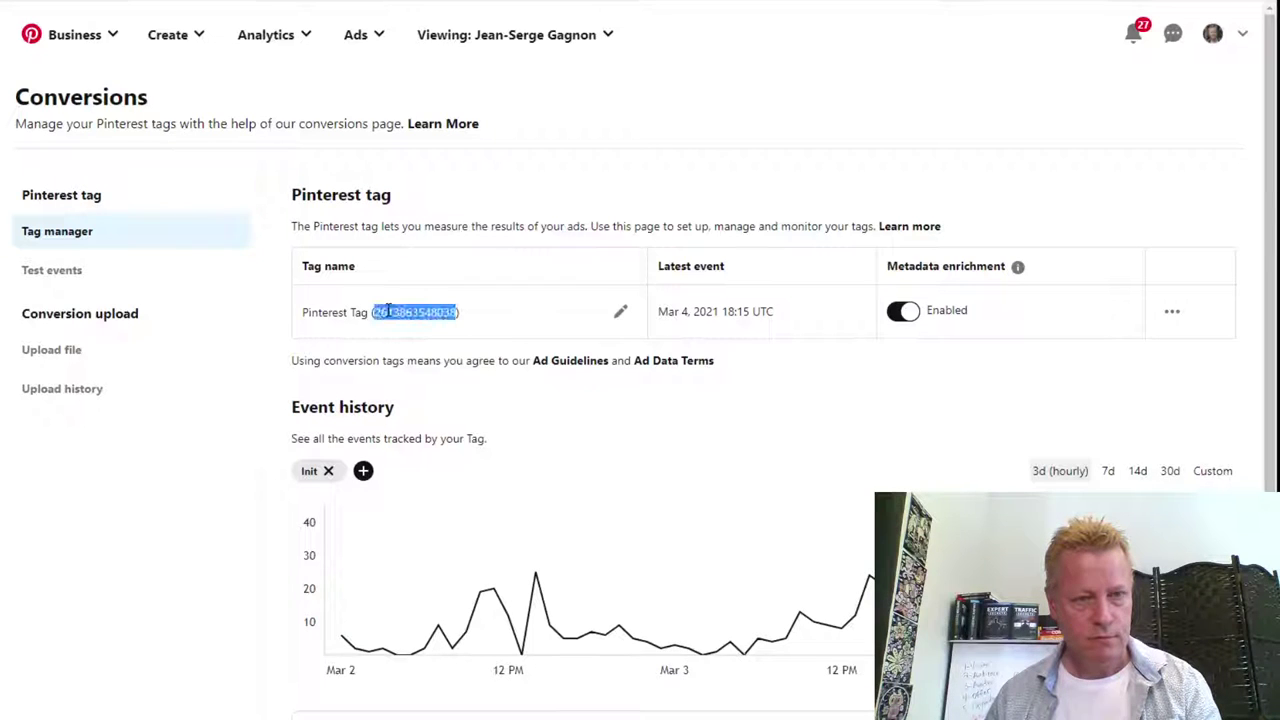
click(414, 311)
right_click(414, 311)
key(Escape)
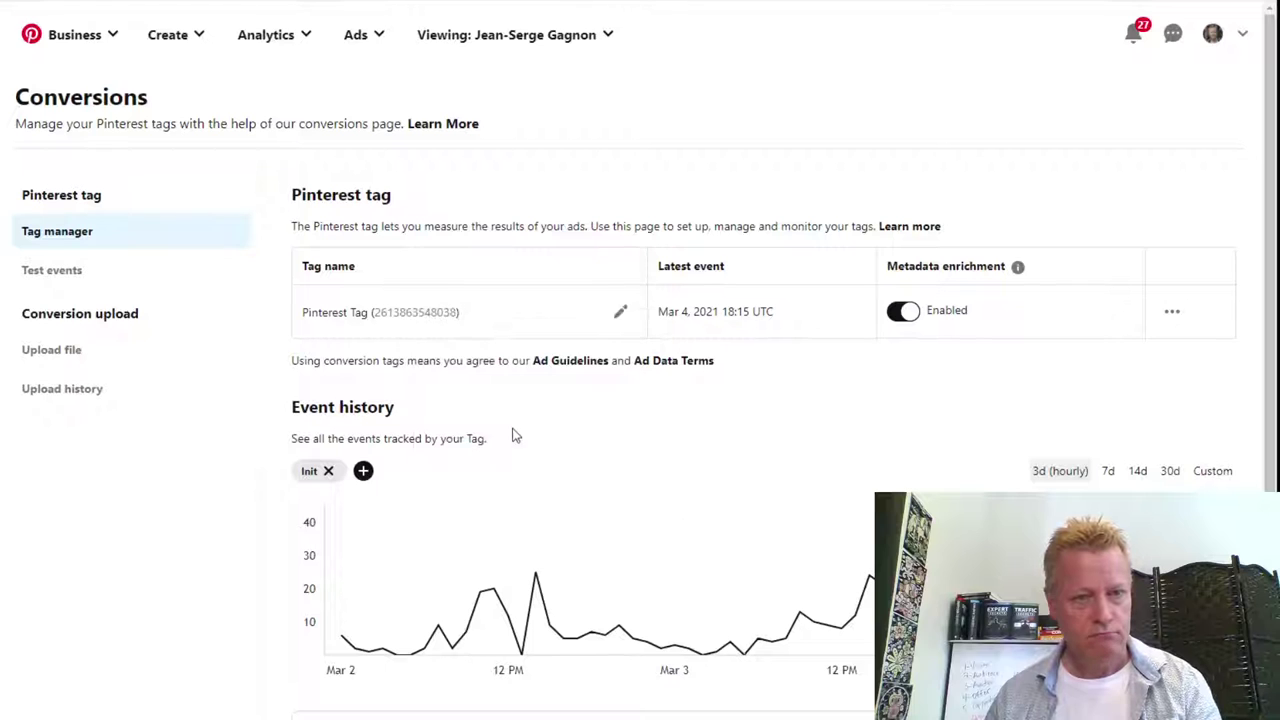
scroll(660, 474, down, 2)
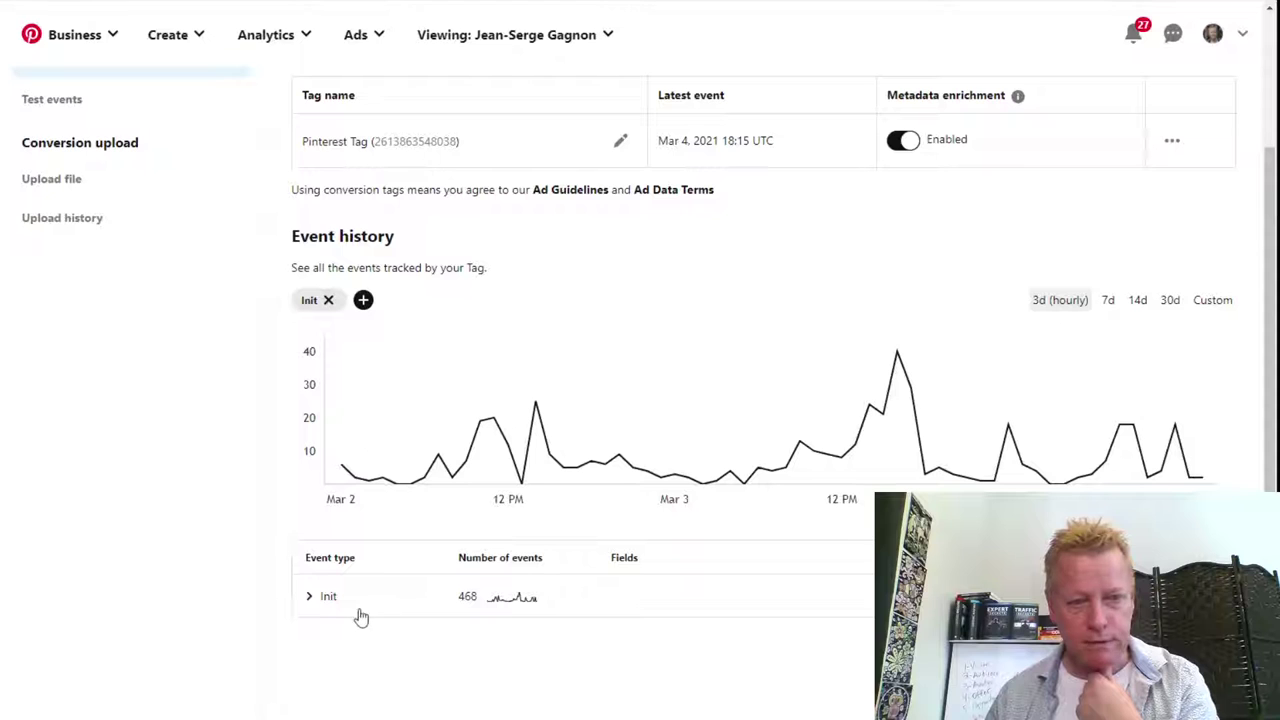
click(309, 597)
scroll(446, 603, down, 1)
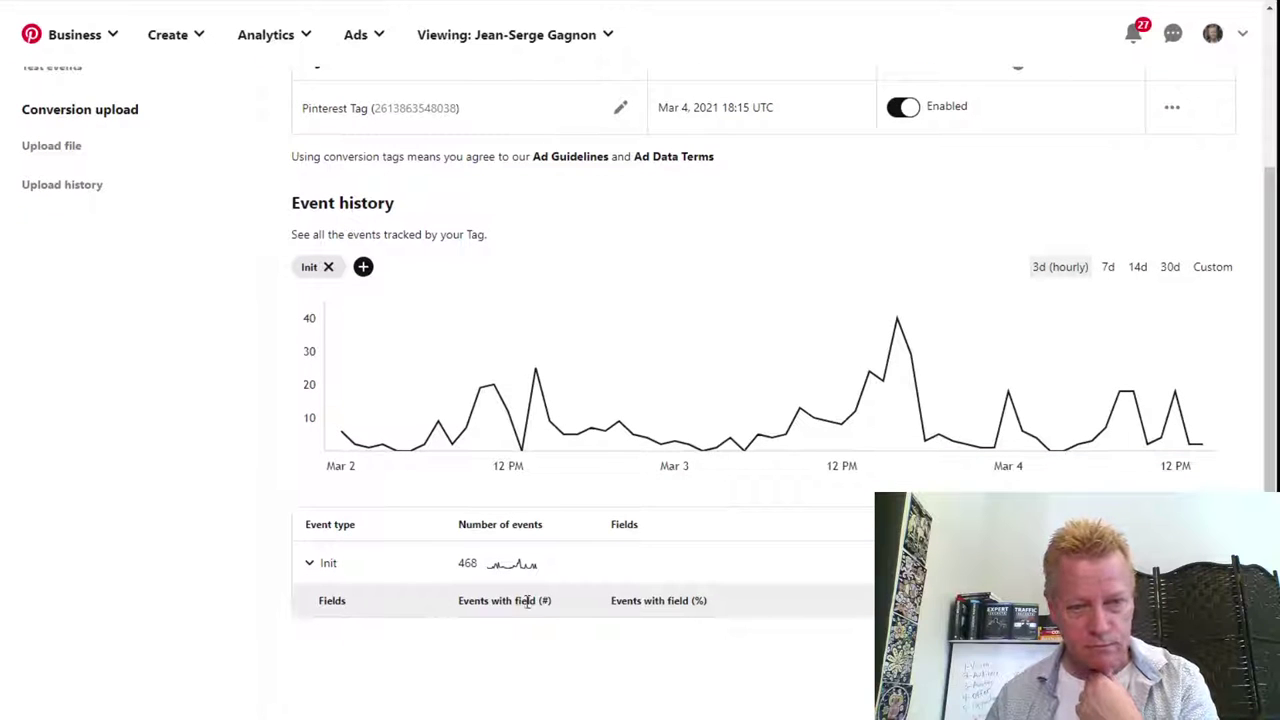
click(309, 564)
scroll(471, 409, up, 2)
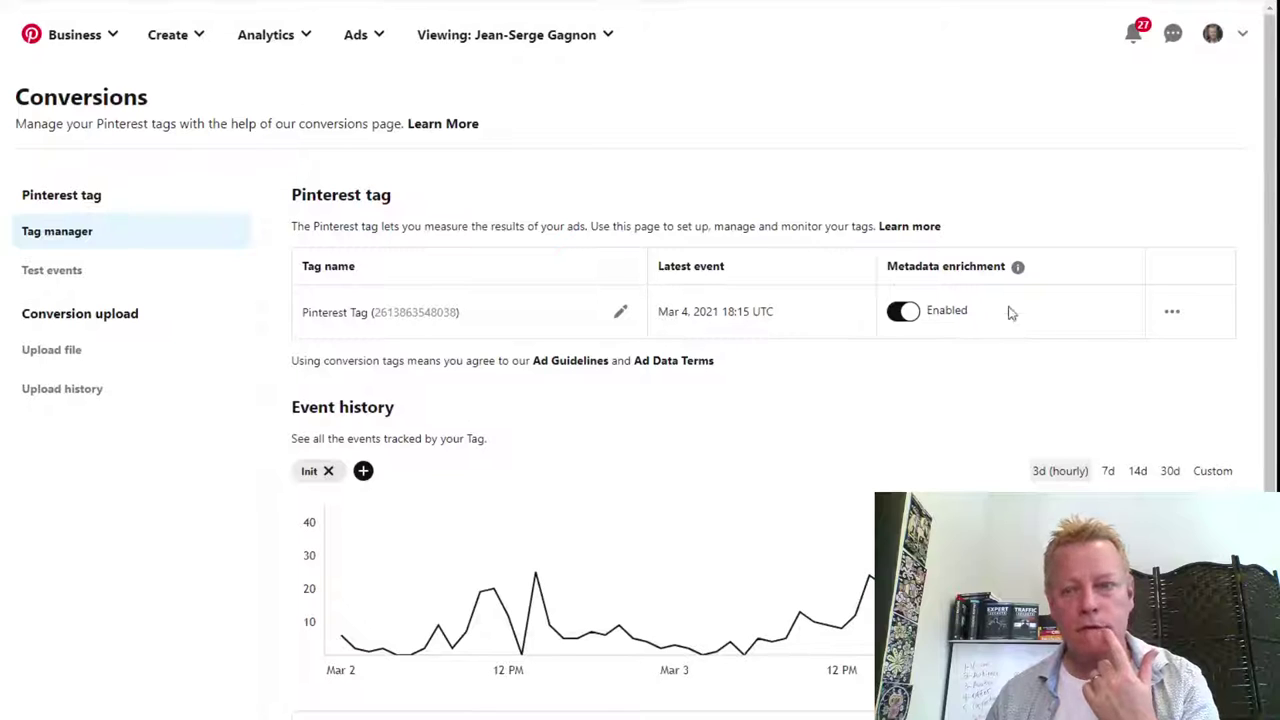
Choose the manual install option for the Pinterest tag's base code.
click(1174, 317)
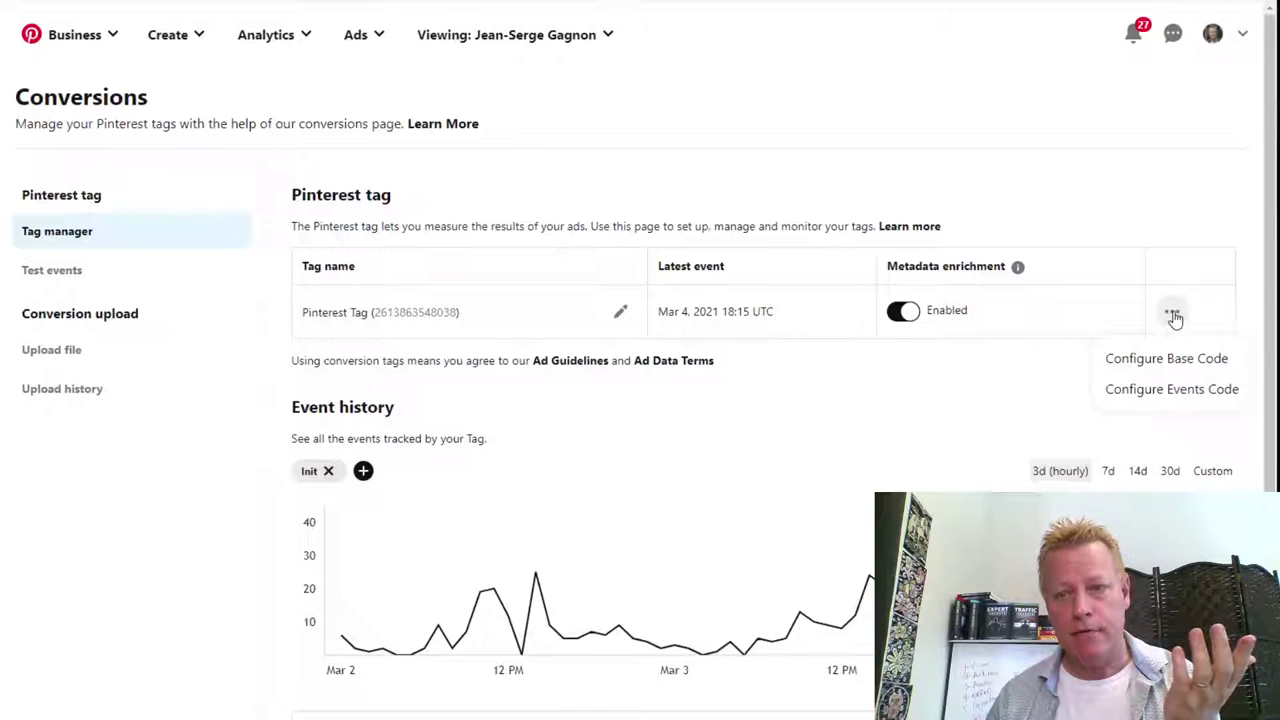
click(1181, 361)
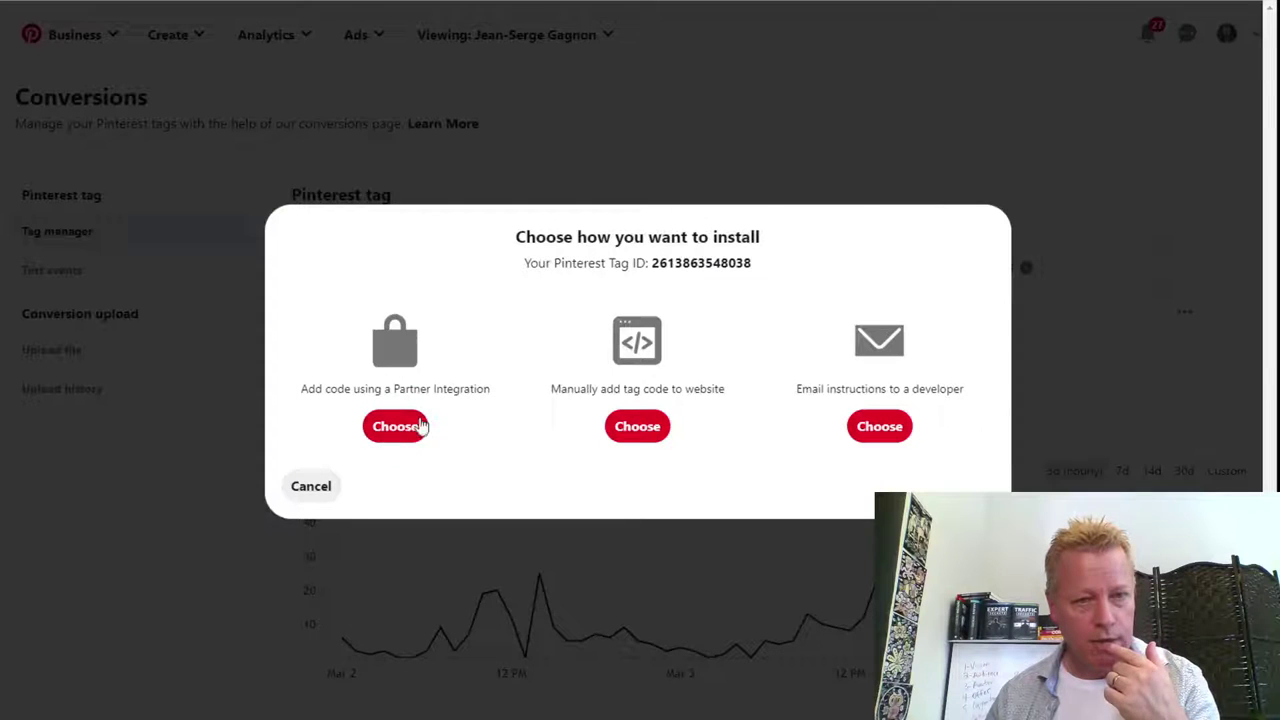
click(312, 487)
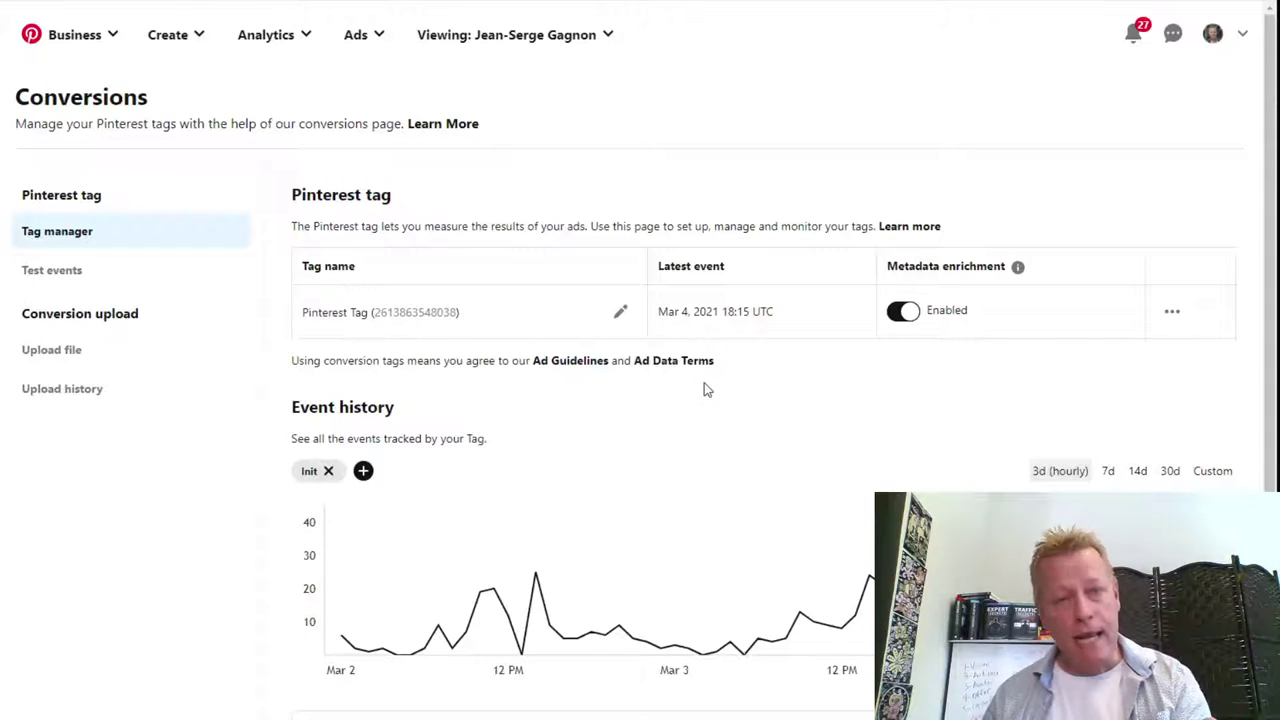
click(1172, 314)
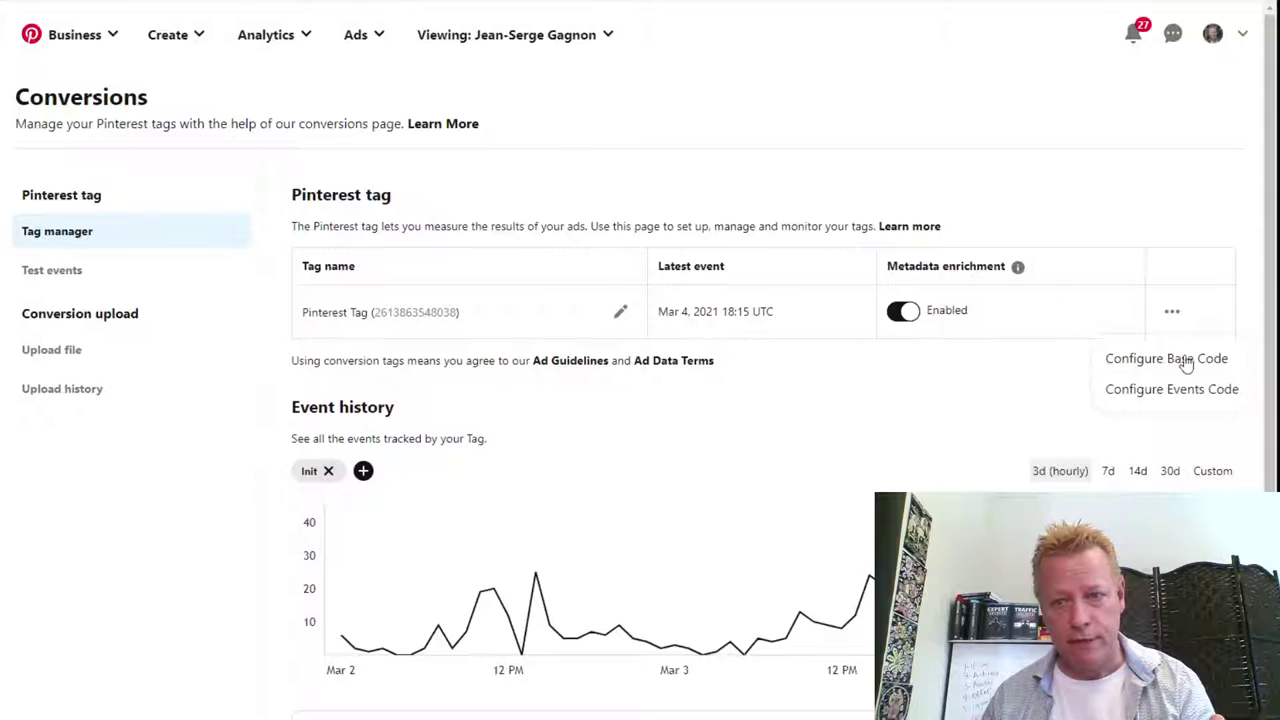
click(1186, 362)
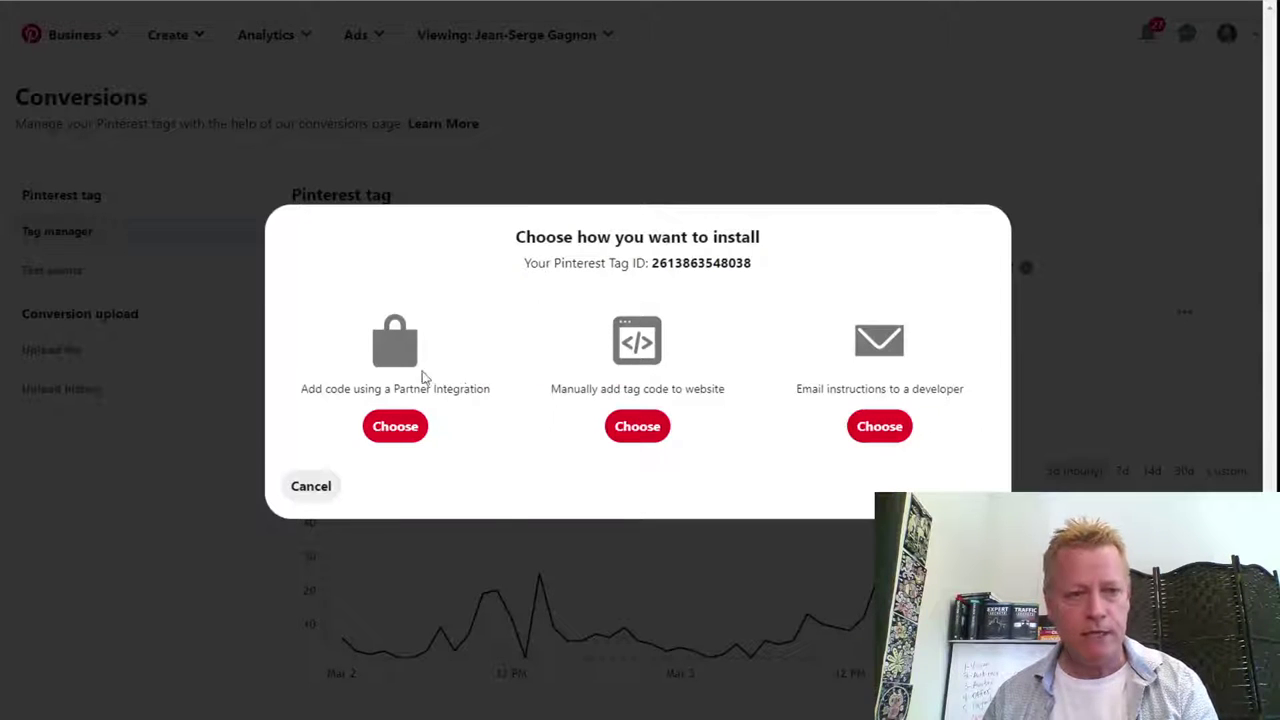
click(634, 430)
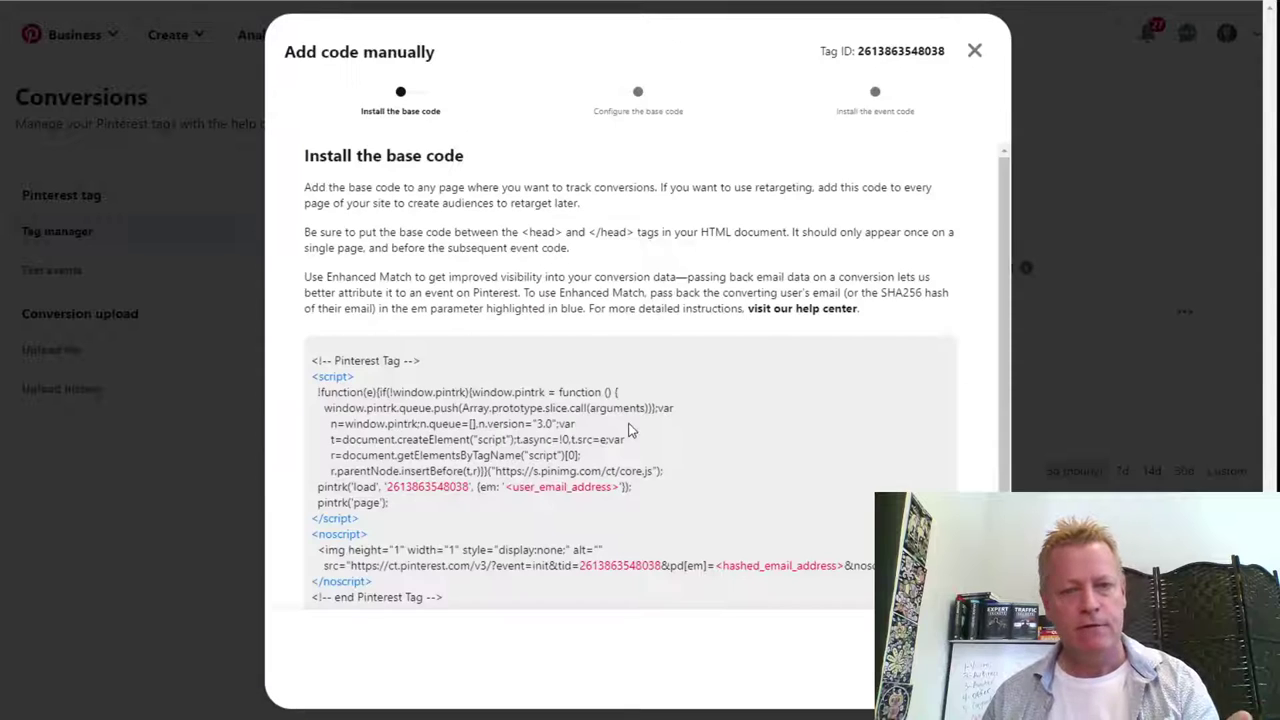
Review the base code's user_email_address and hashed_email_address placeholders, then close the manual setup.
drag(318, 390, 534, 500)
click(733, 518)
scroll(733, 518, down, 1)
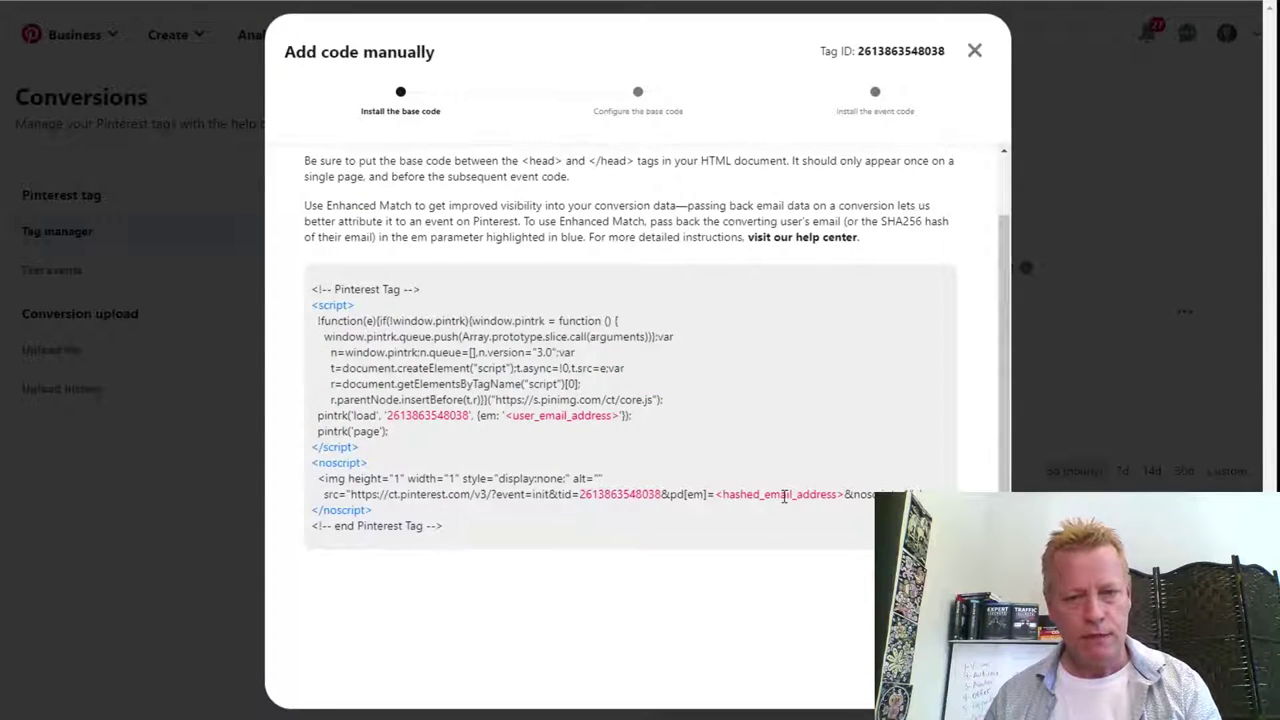
double_click(784, 496)
double_click(565, 416)
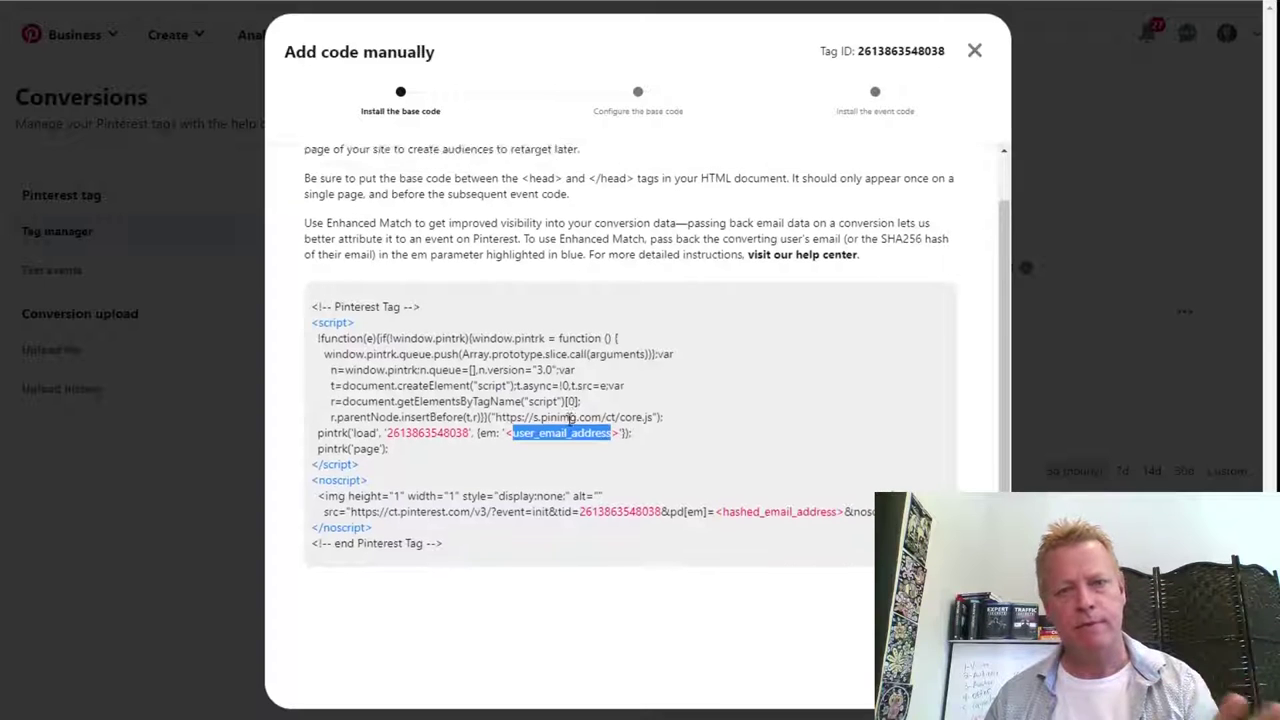
scroll(567, 418, up, 1)
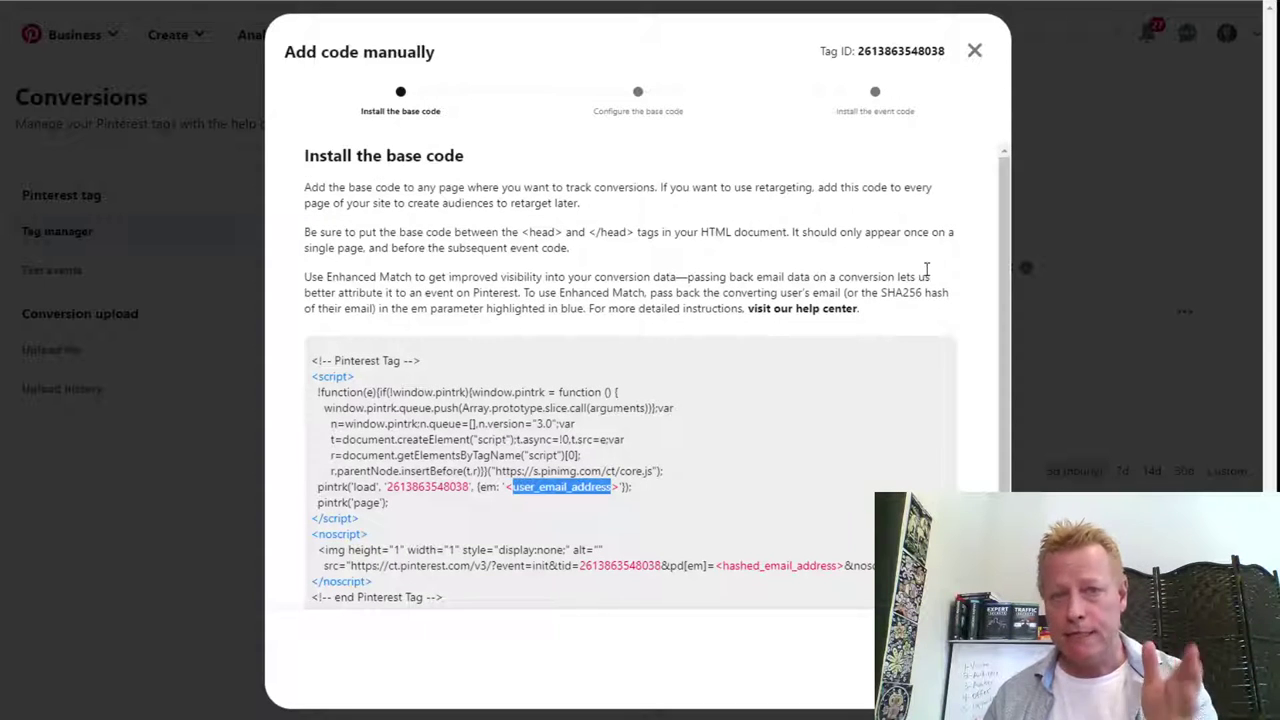
click(974, 51)
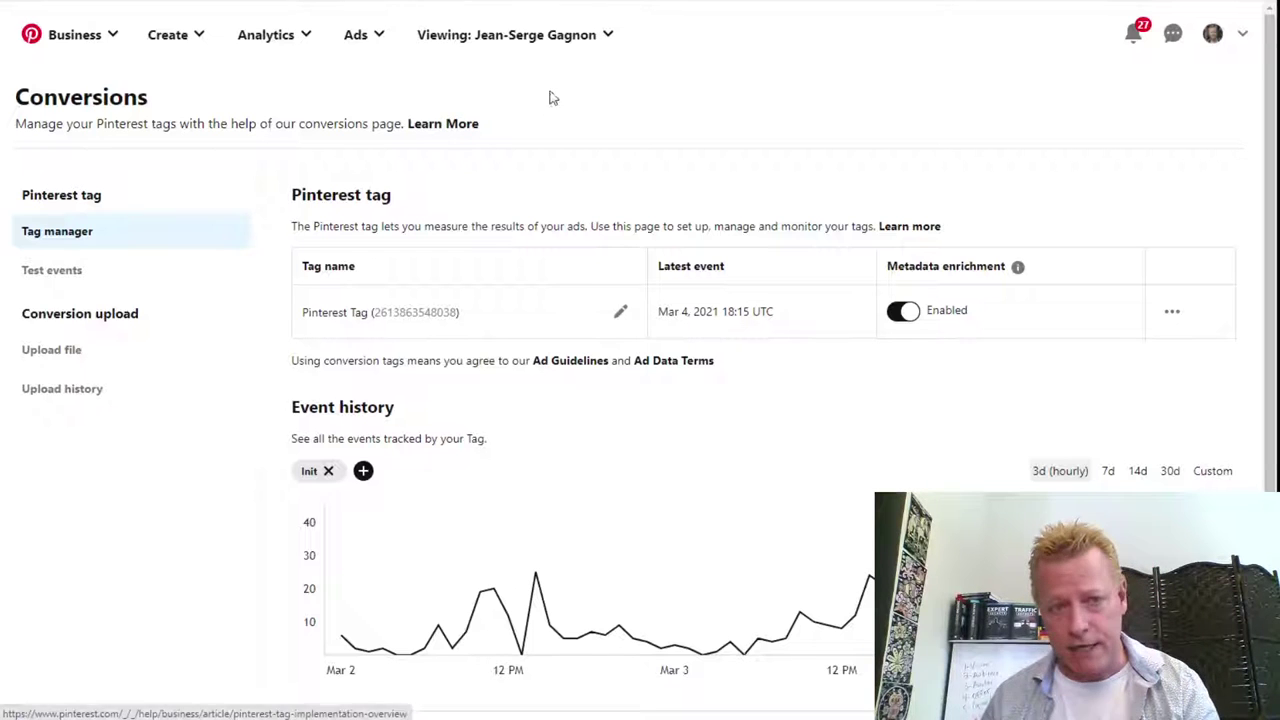
click(380, 38)
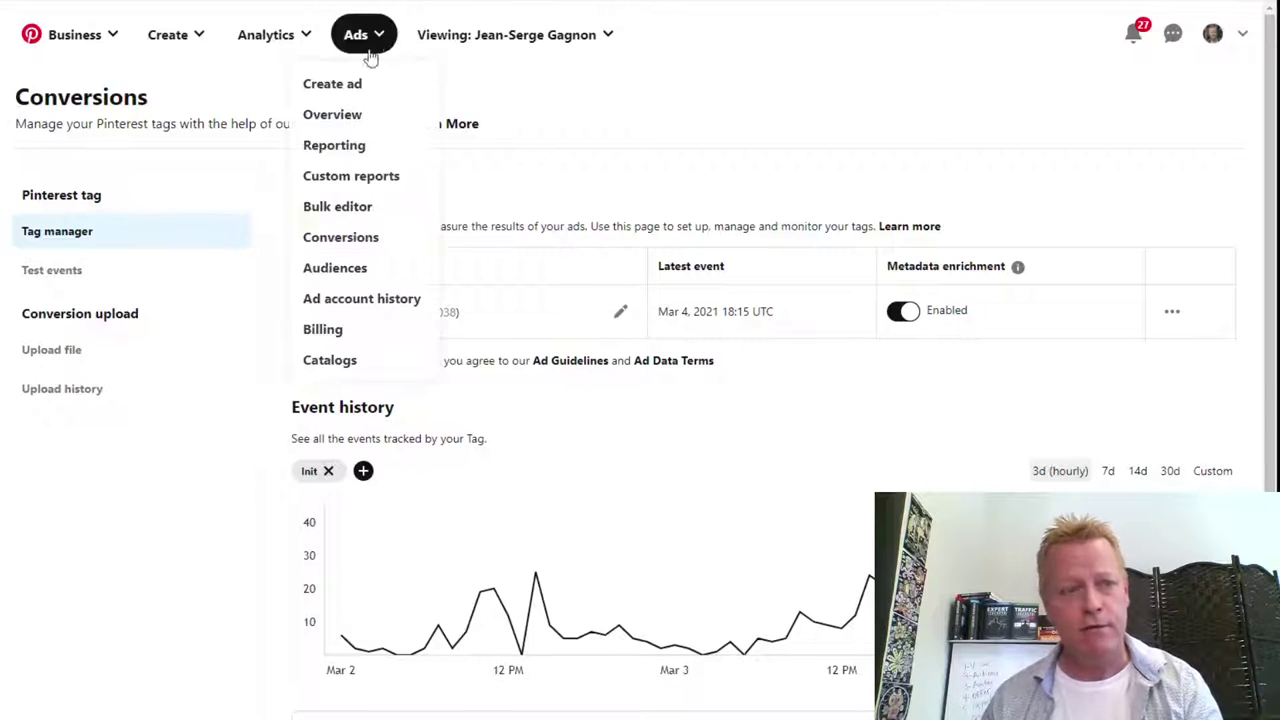
From Ads > Audiences, create an audience of 'Visitors who went to your site'.
click(336, 270)
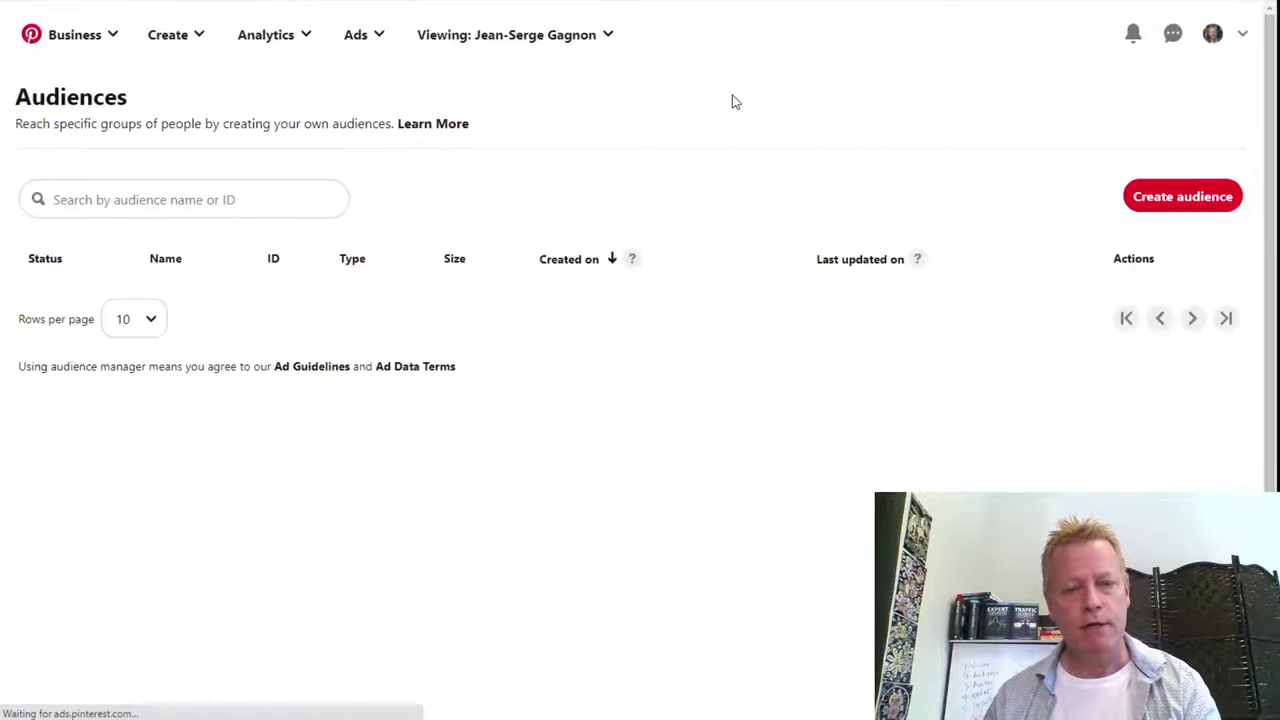
click(1158, 195)
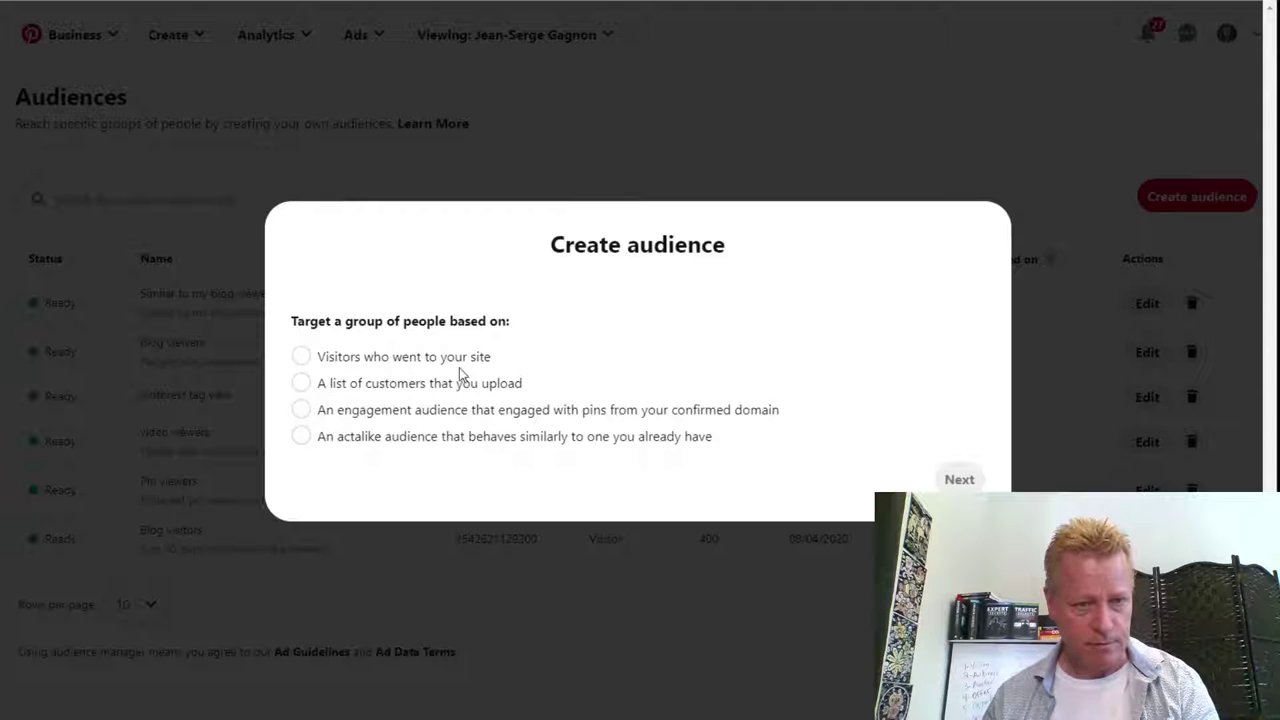
click(299, 357)
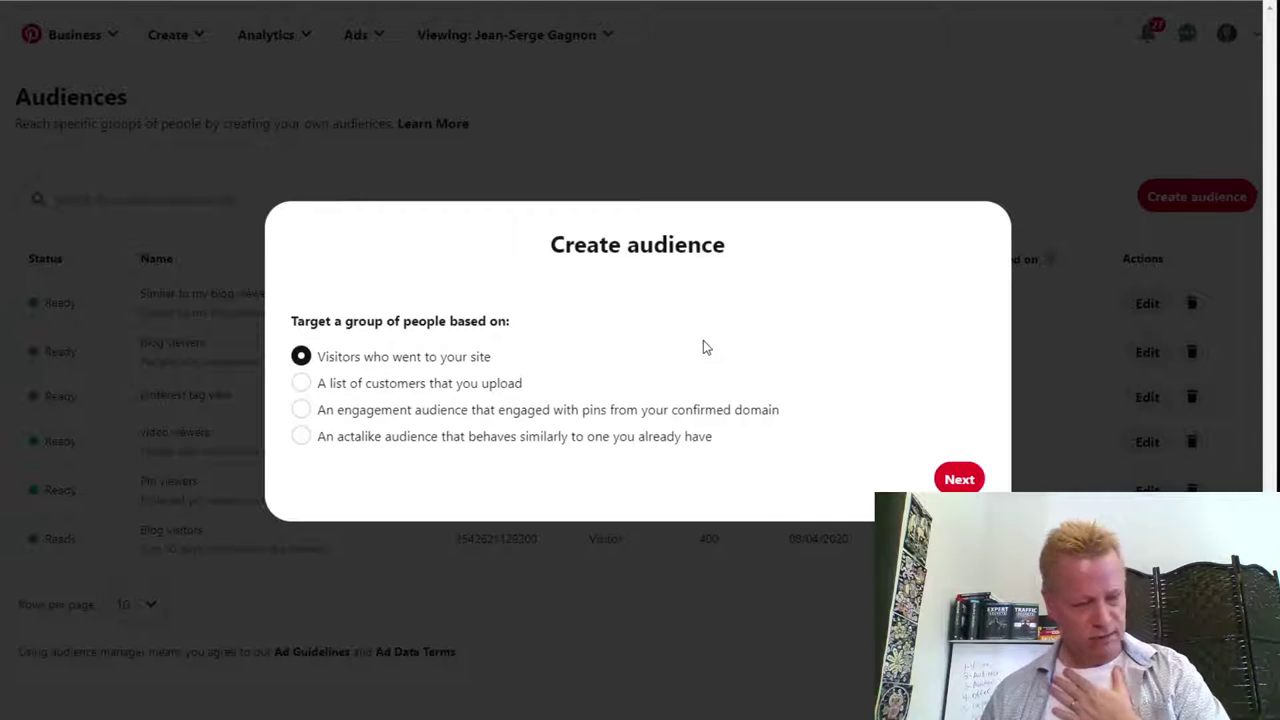
click(959, 479)
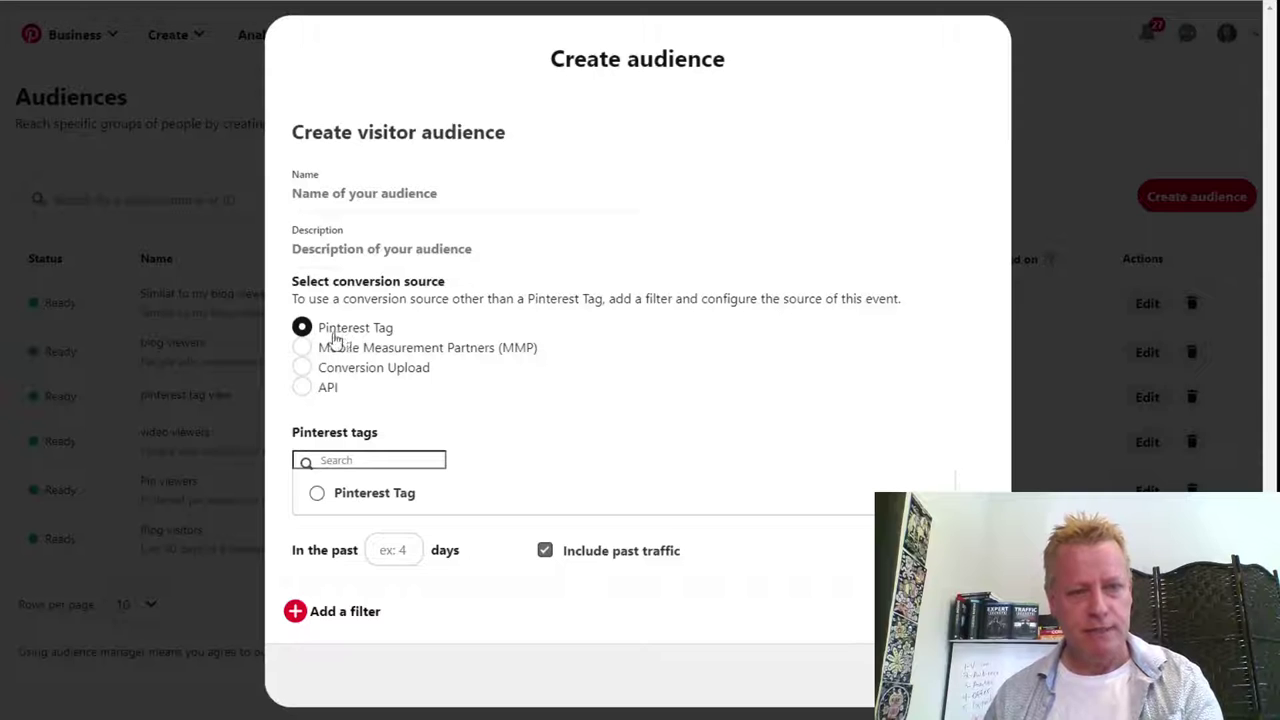
Name the audience 'Click eCourse Visitors' and paste the same text as its description.
click(342, 190)
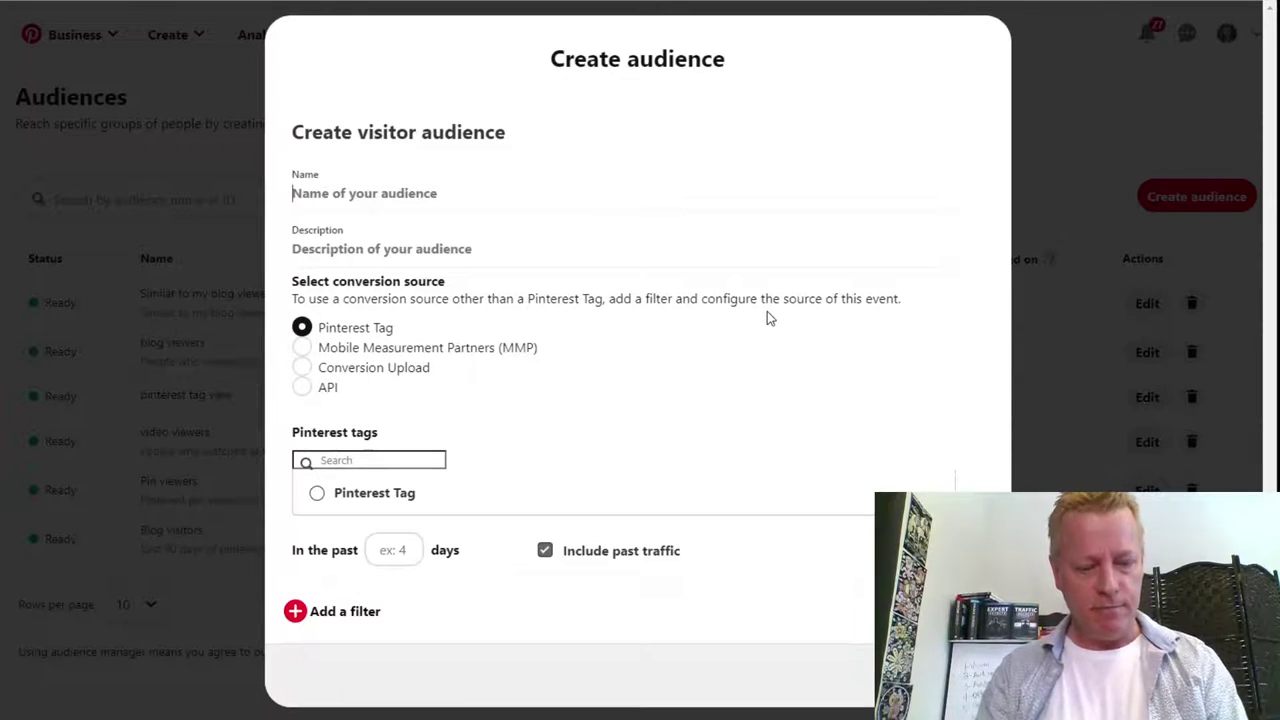
text(Blog Visitors)
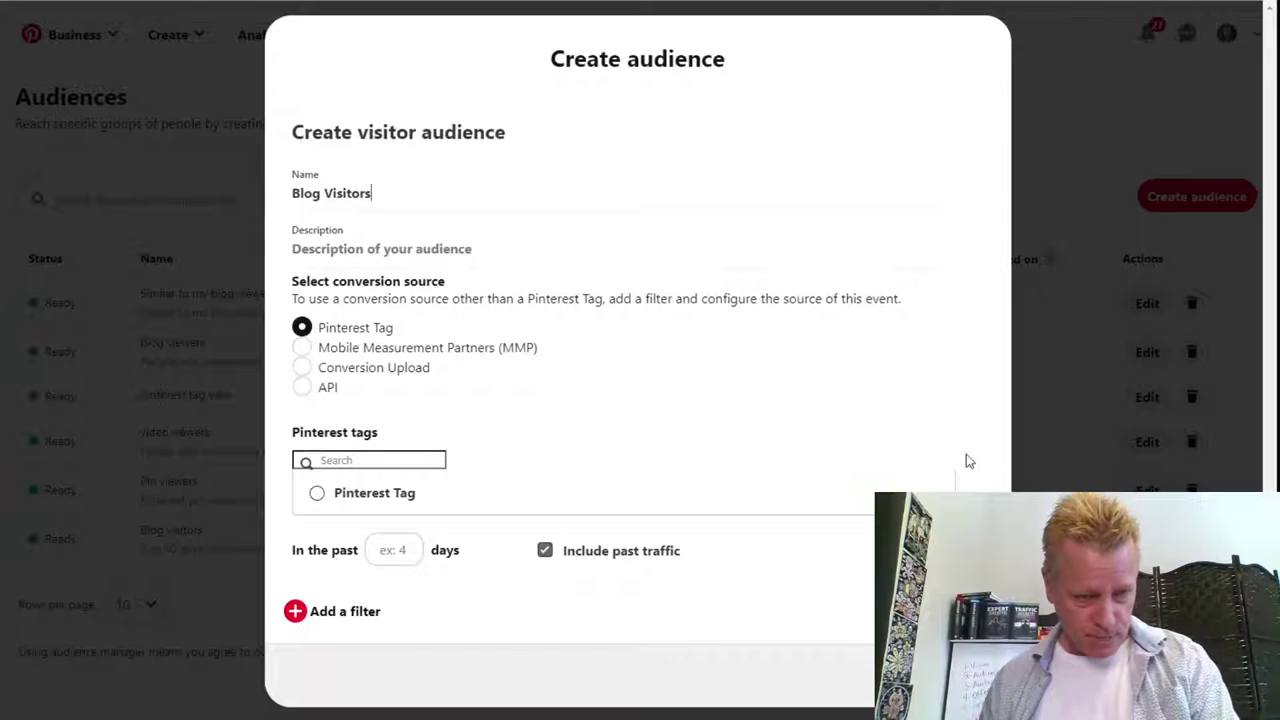
double_click(296, 196)
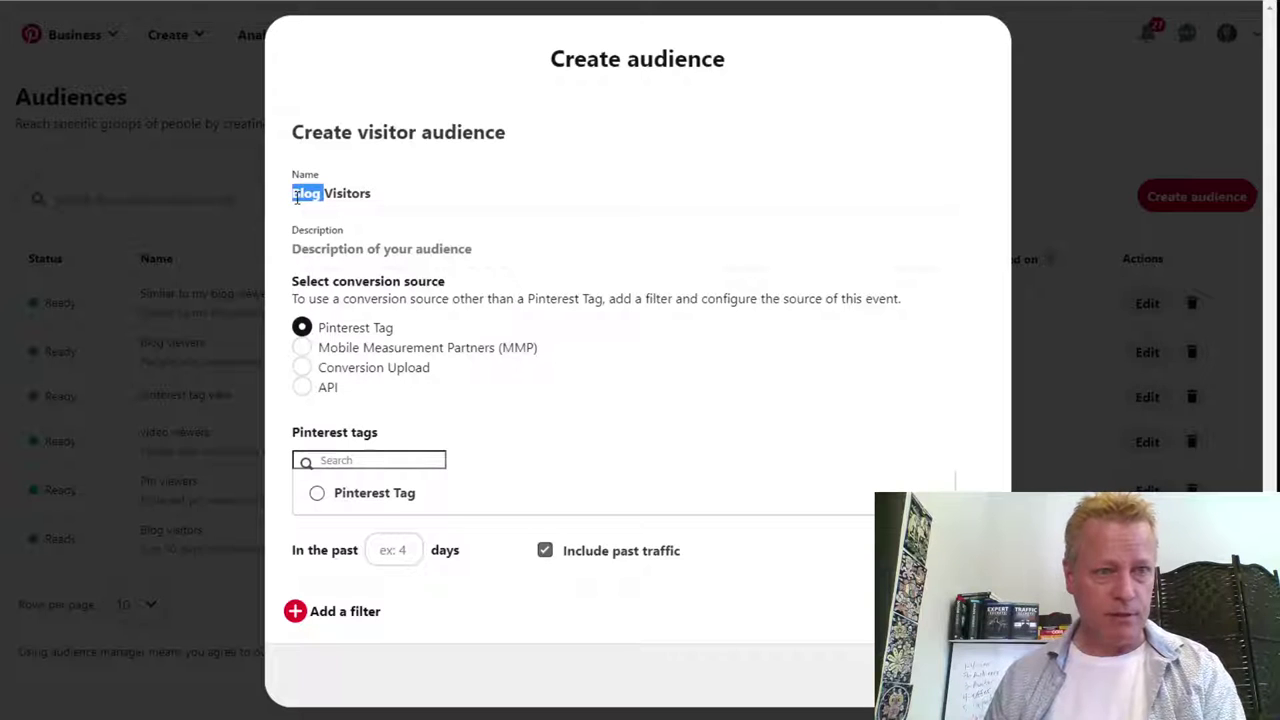
text(Click)
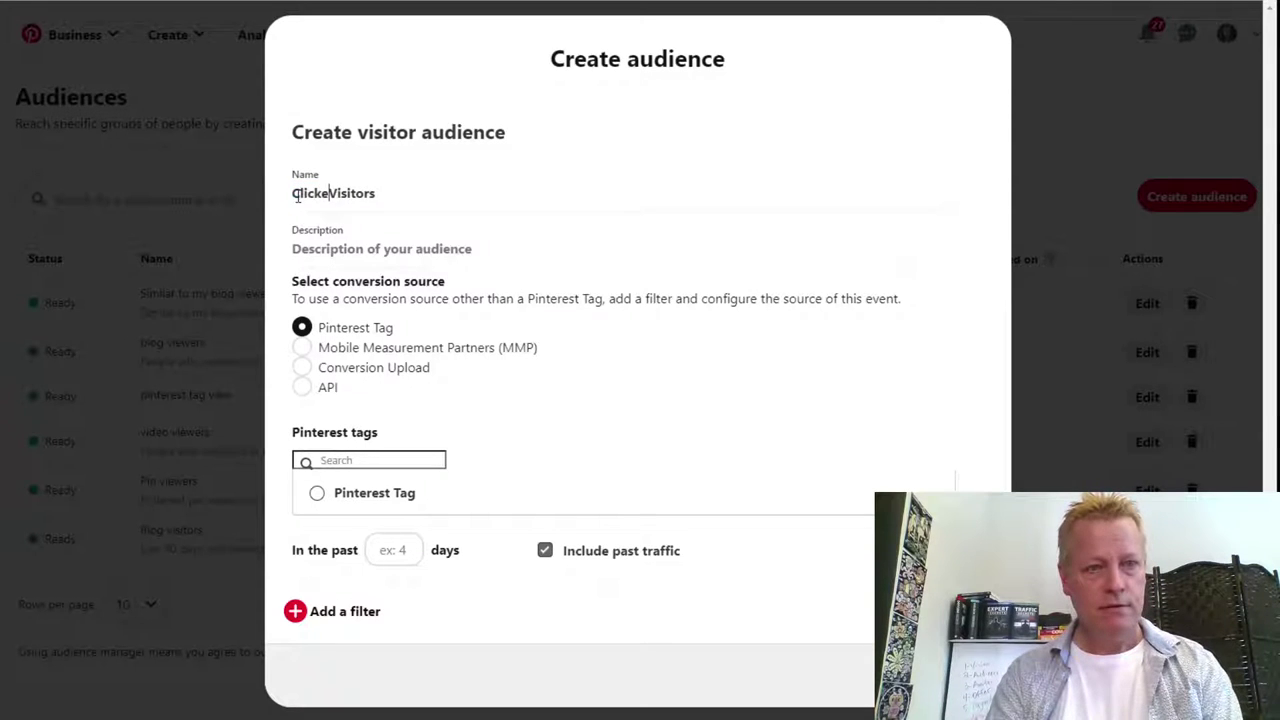
text( eCourse)
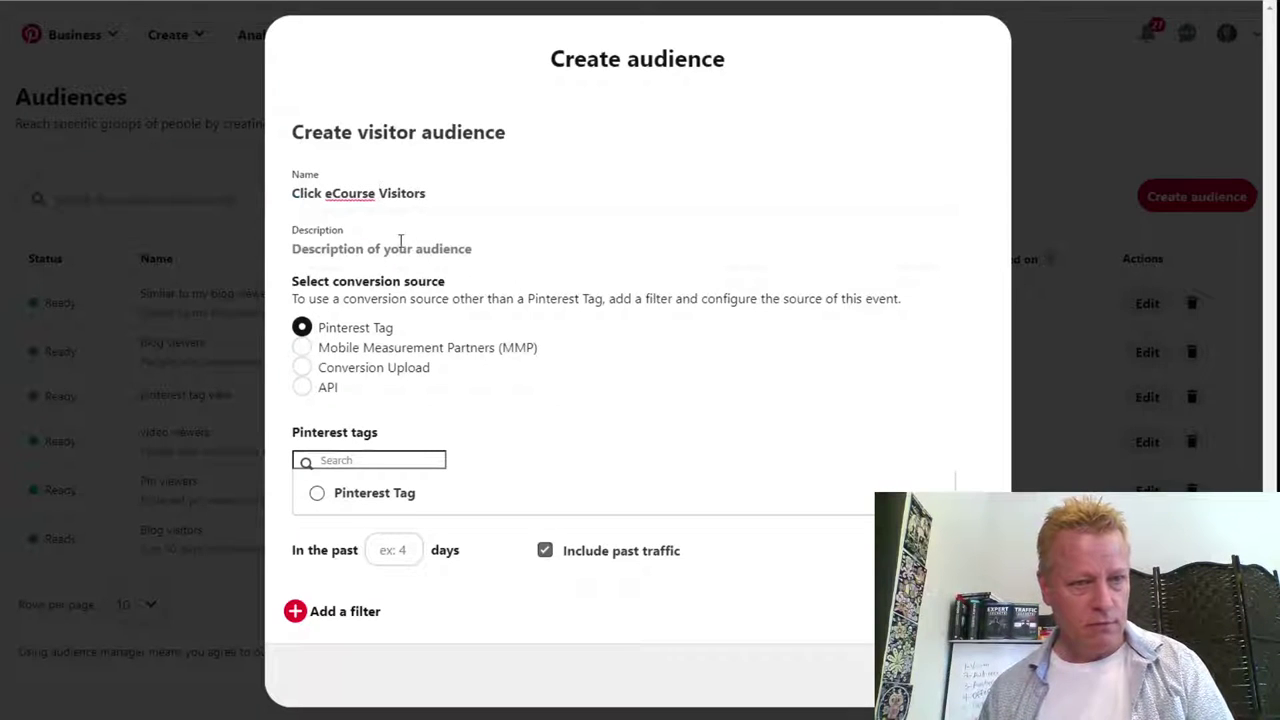
drag(437, 183, 280, 219)
key(ctrl+c)
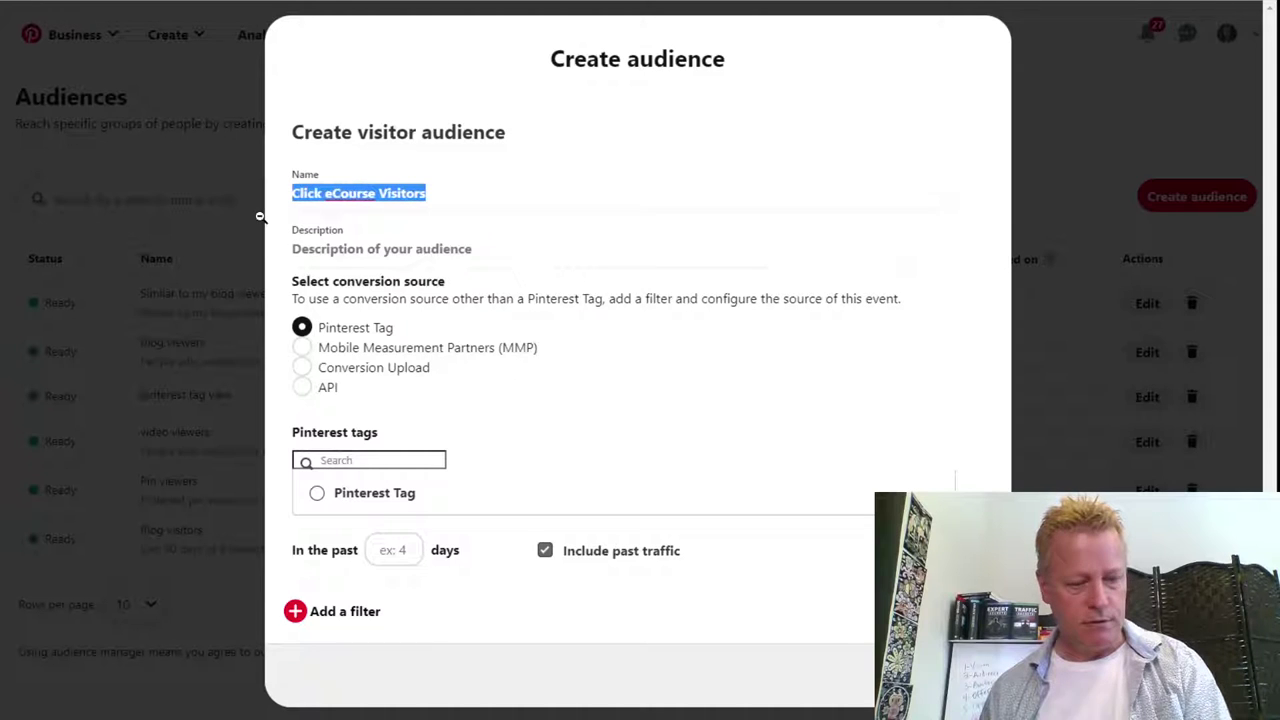
click(358, 252)
key(ctrl+v)
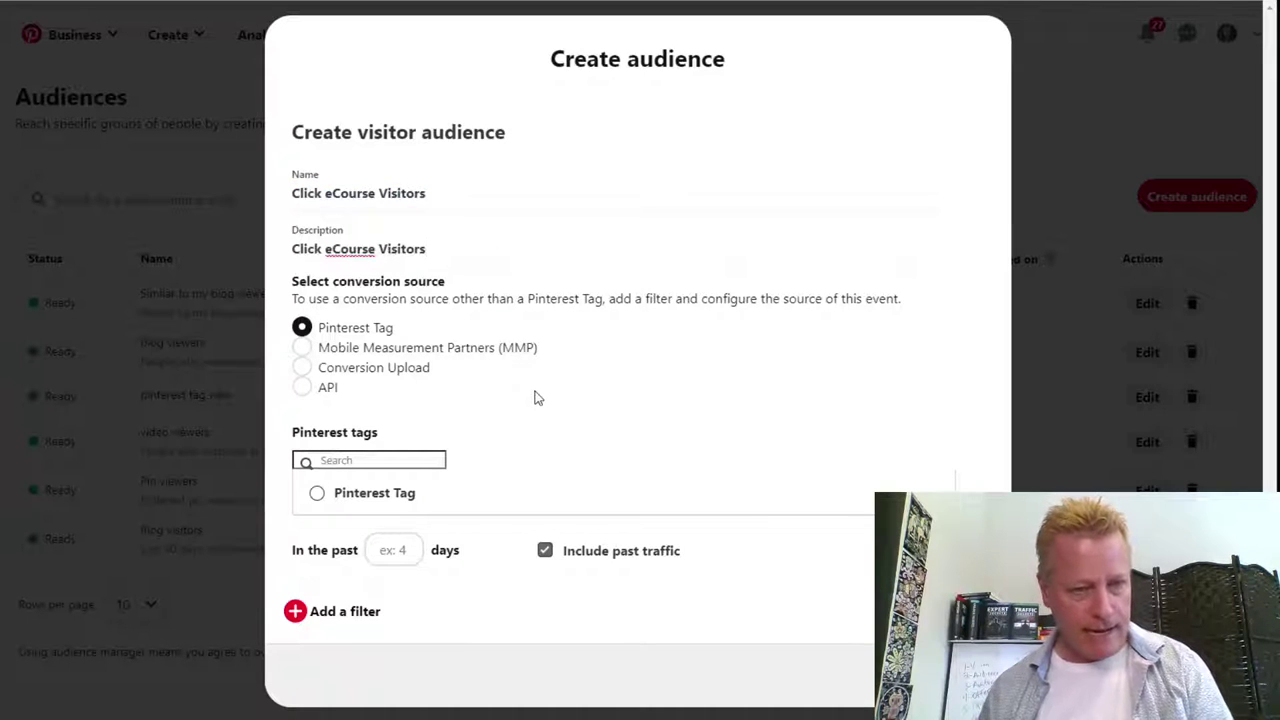
Use Pinterest Tag visitors from 365 days with a URL contains 'clickecourse' filter, then create it.
click(316, 495)
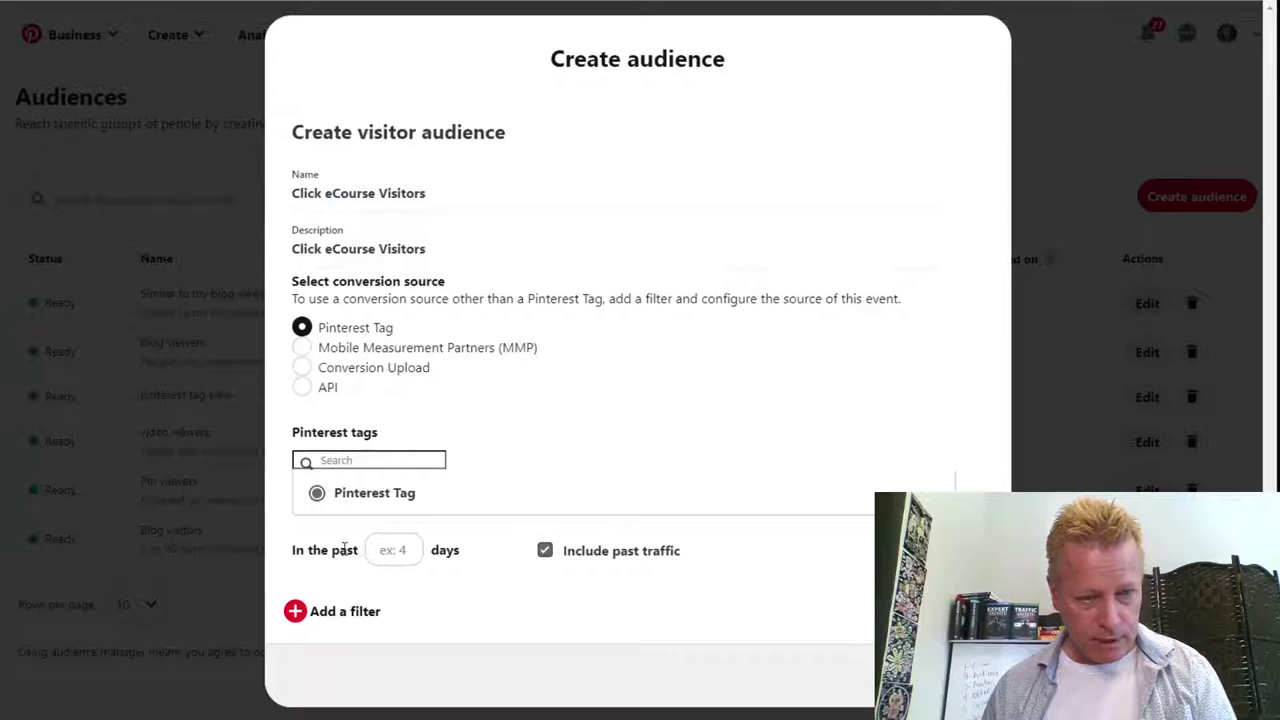
click(392, 553)
text(365)
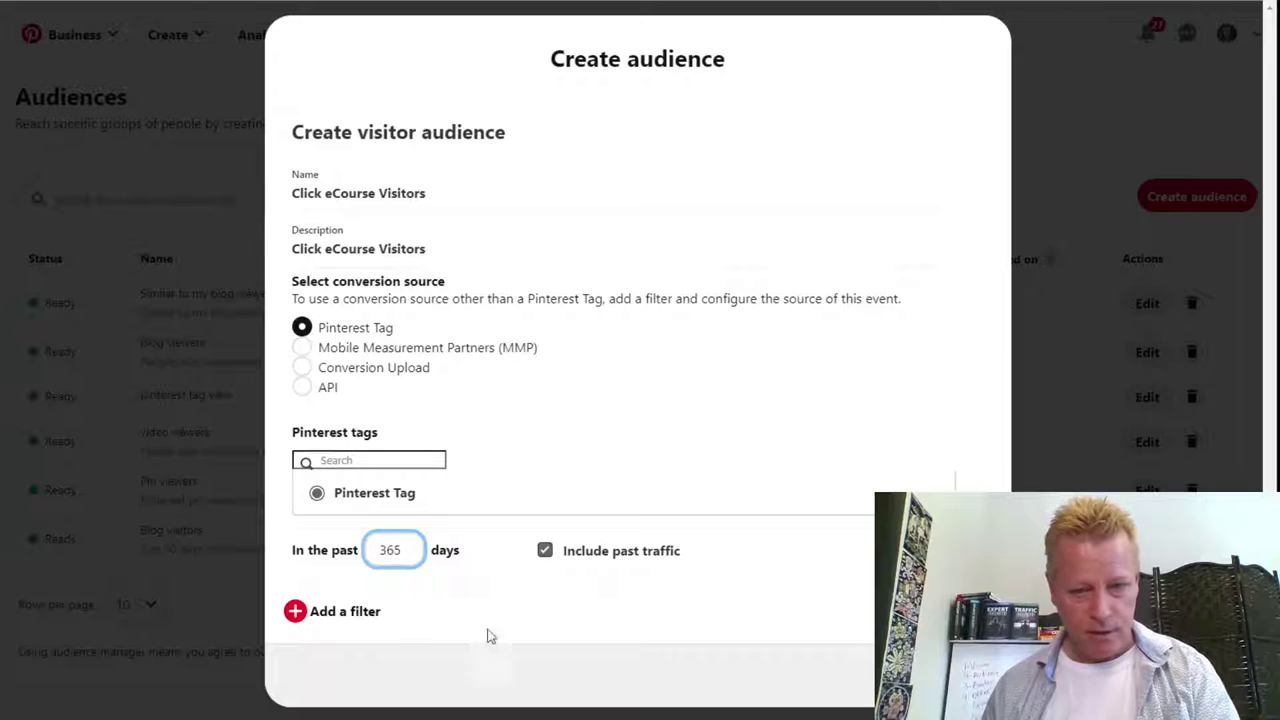
click(313, 613)
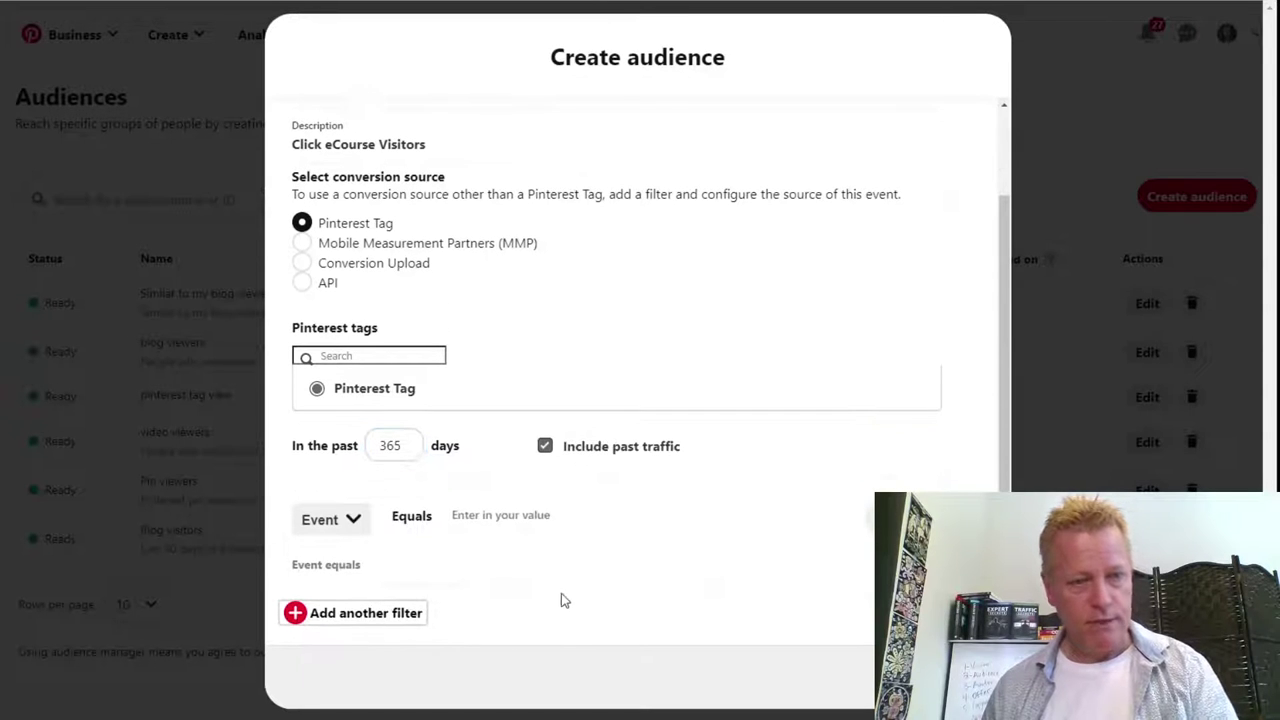
click(352, 518)
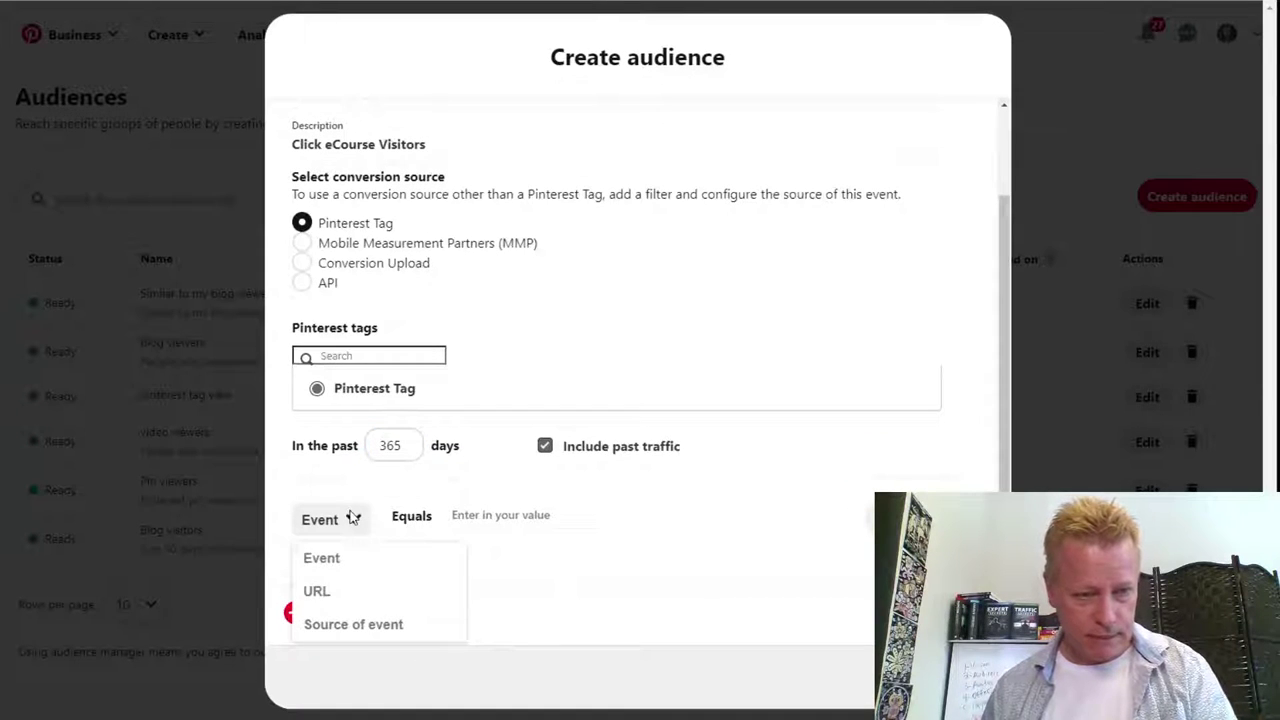
click(318, 592)
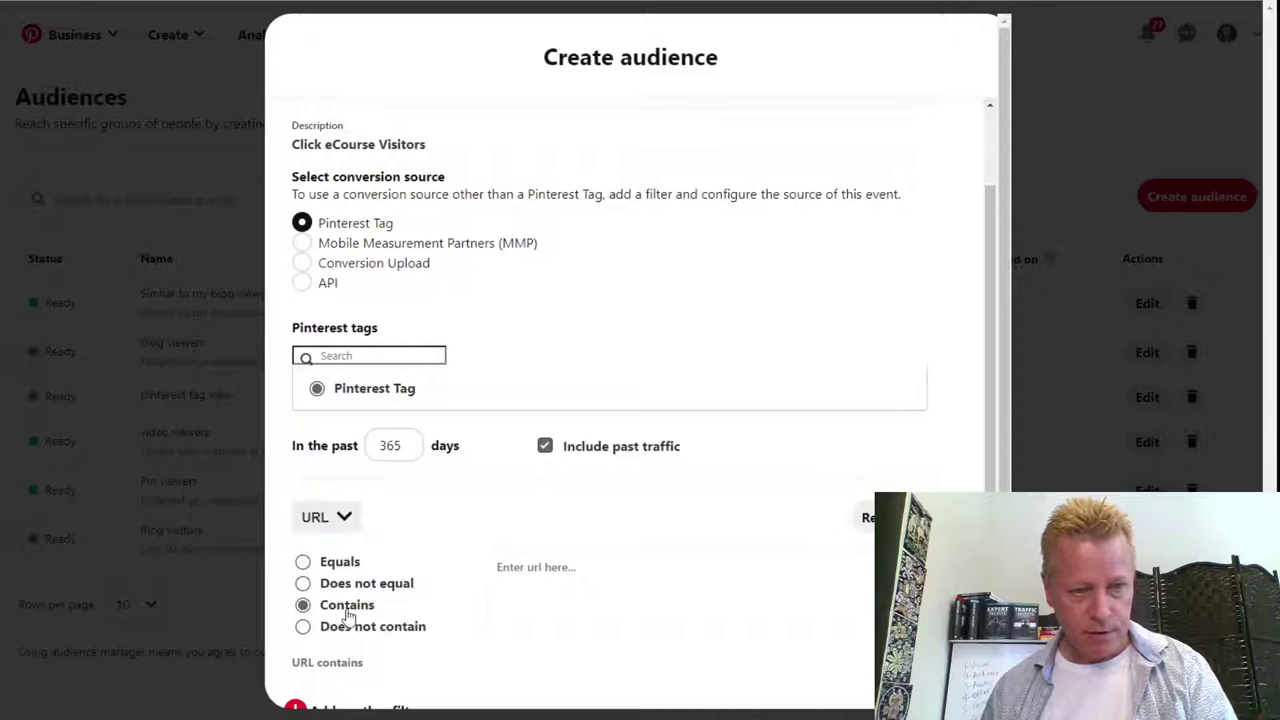
text(clickecourse)
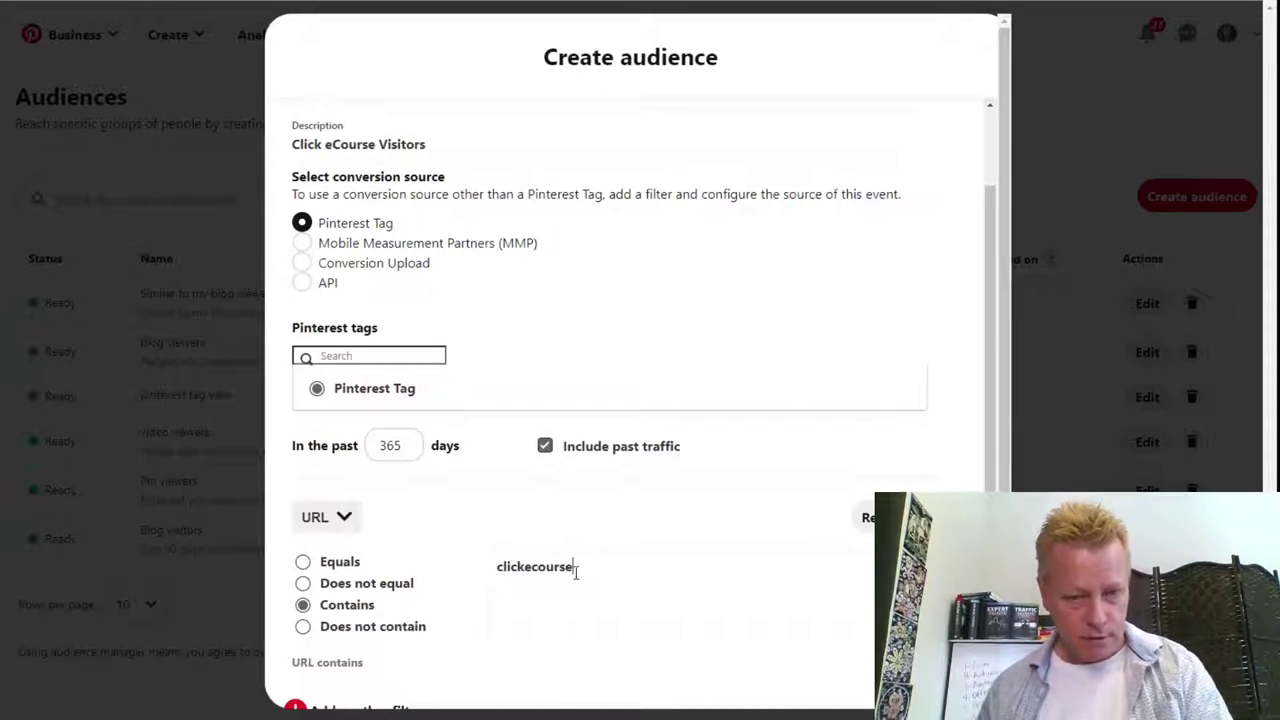
scroll(565, 568, down, 1)
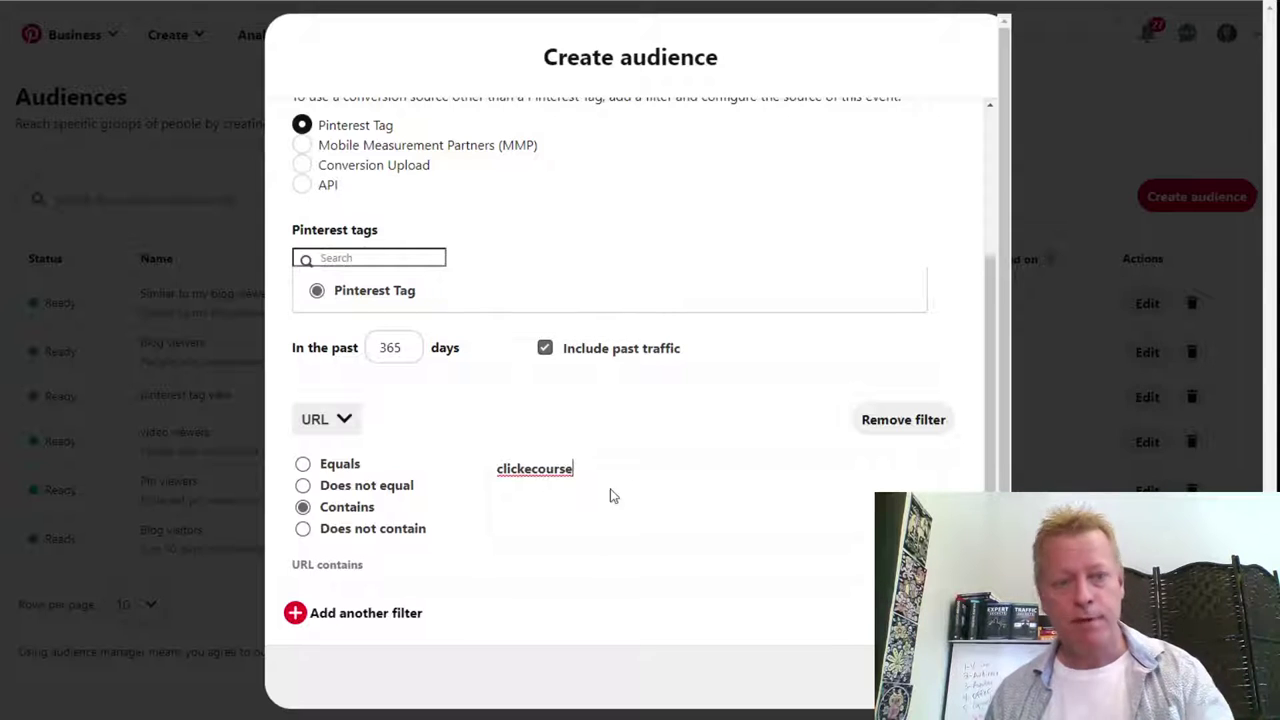
scroll(457, 365, up, 3)
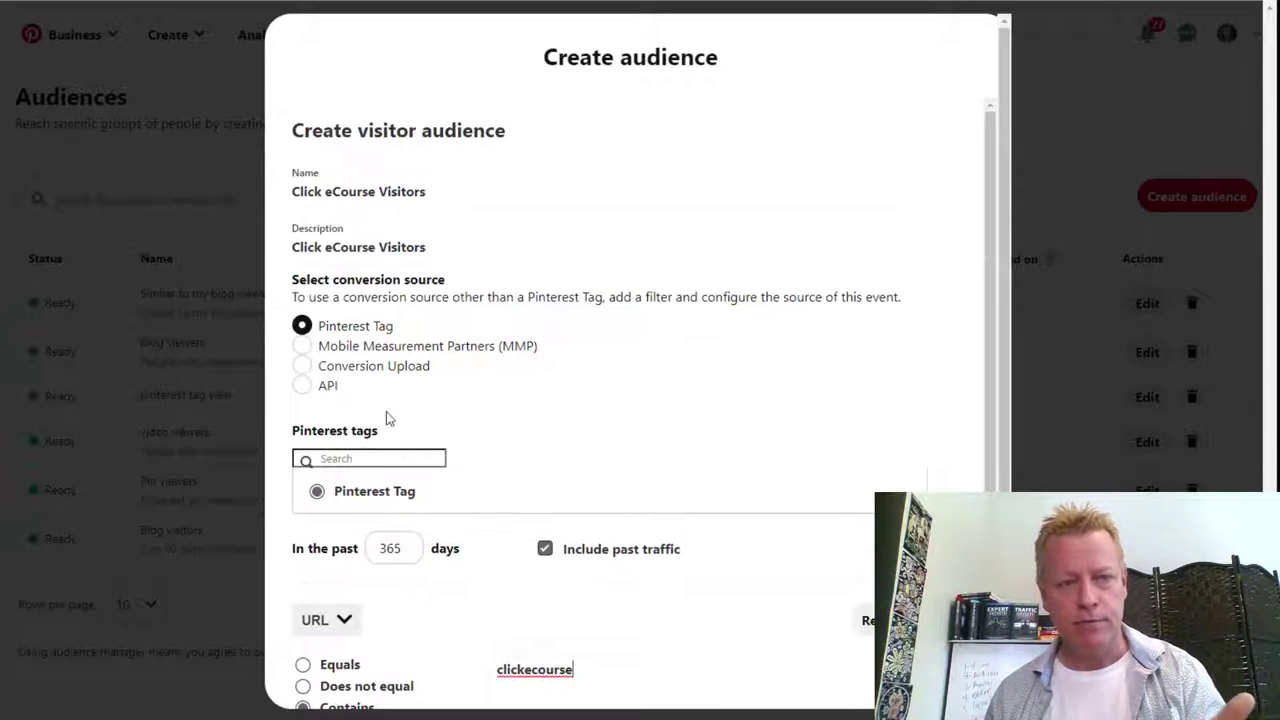
scroll(554, 514, down, 2)
key(Return)
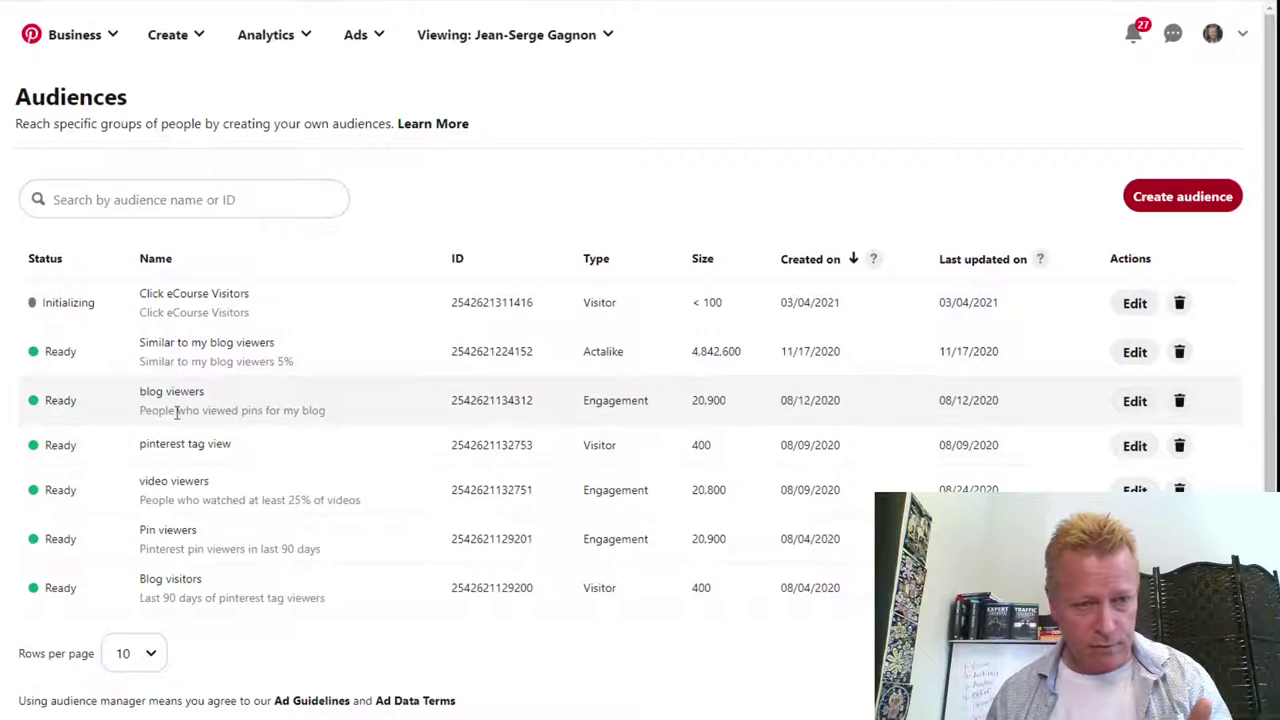
Update the blog viewers audience without changing its 90-day settings.
click(1133, 401)
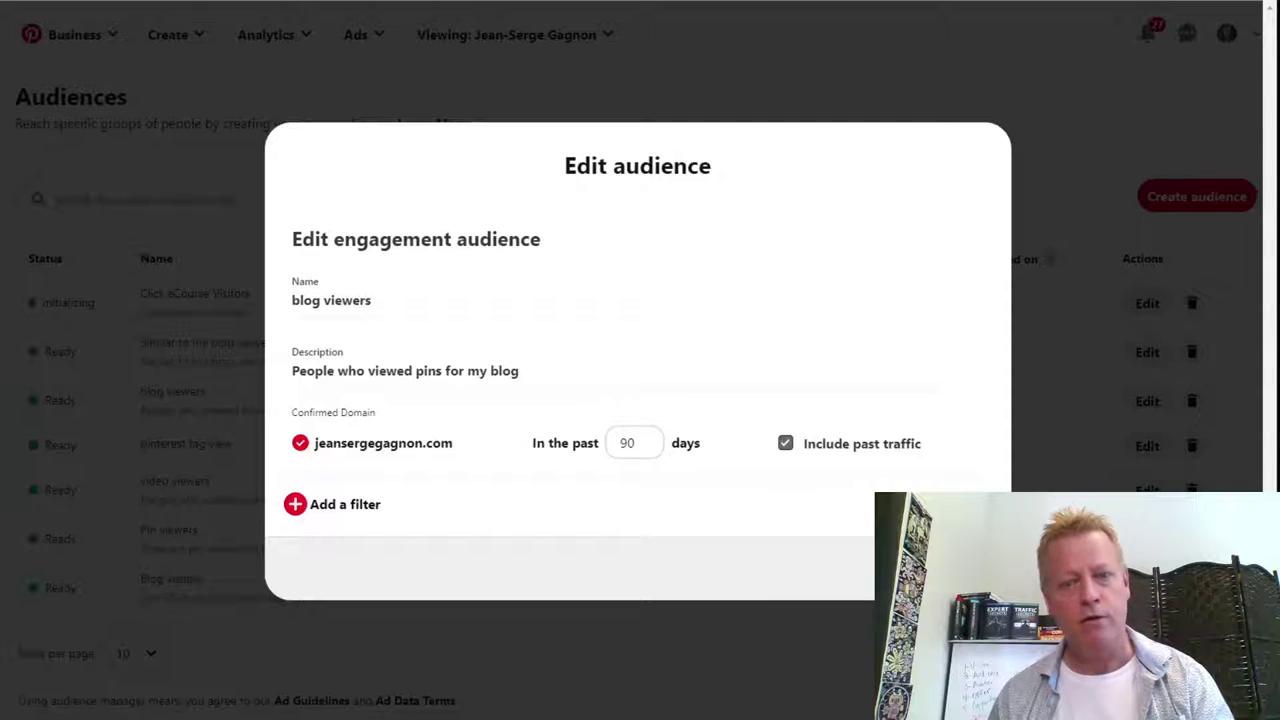
click(955, 568)
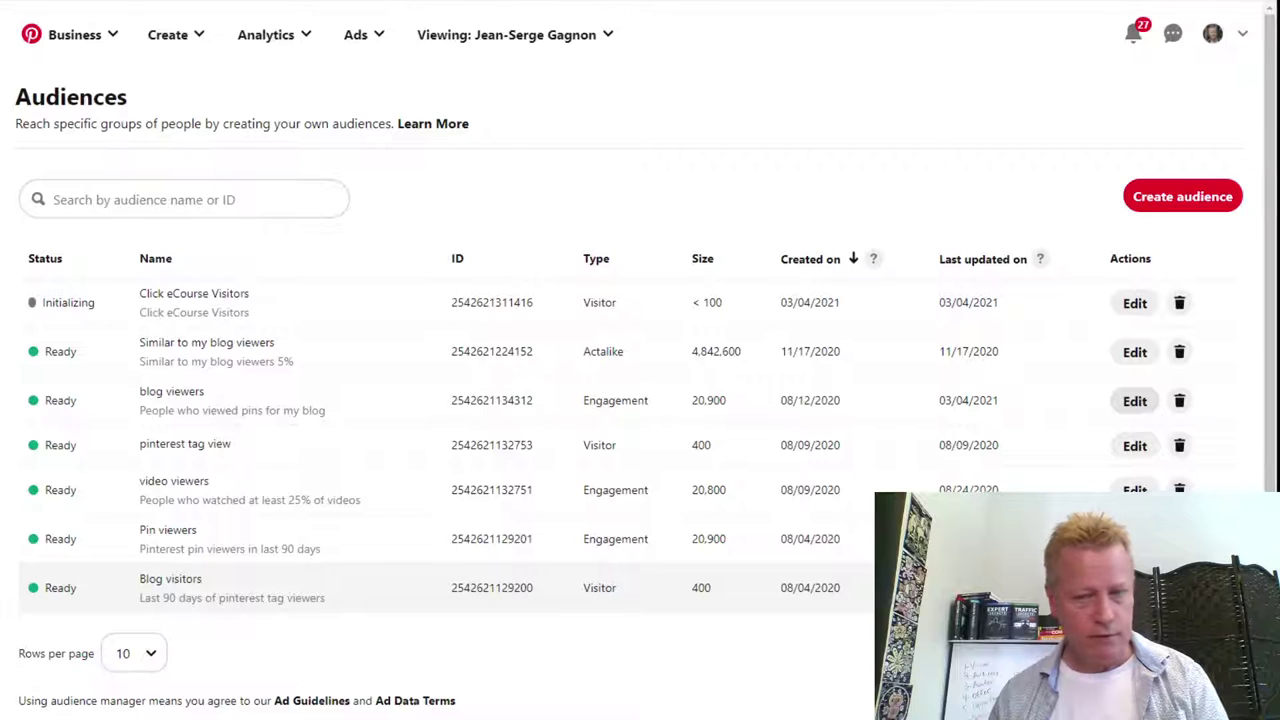
Change the Blog visitors audience lookback from 90 to 365 days and save it.
click(1135, 587)
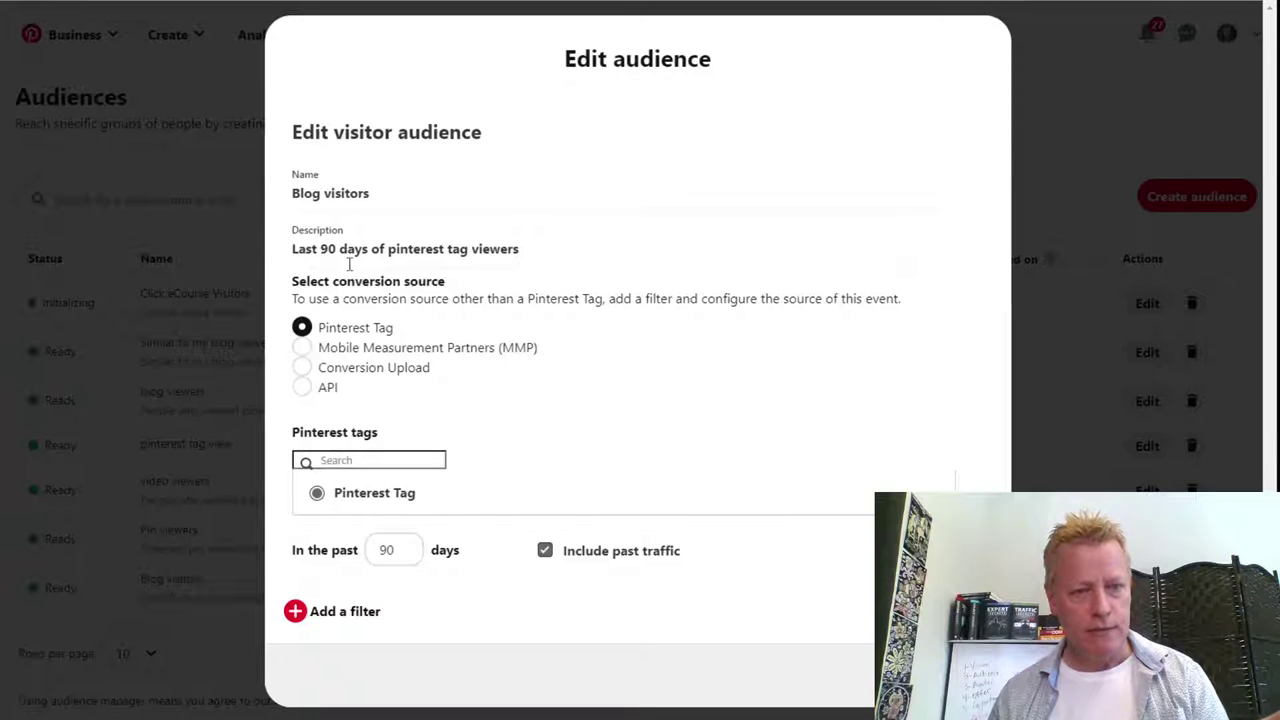
drag(403, 554, 362, 556)
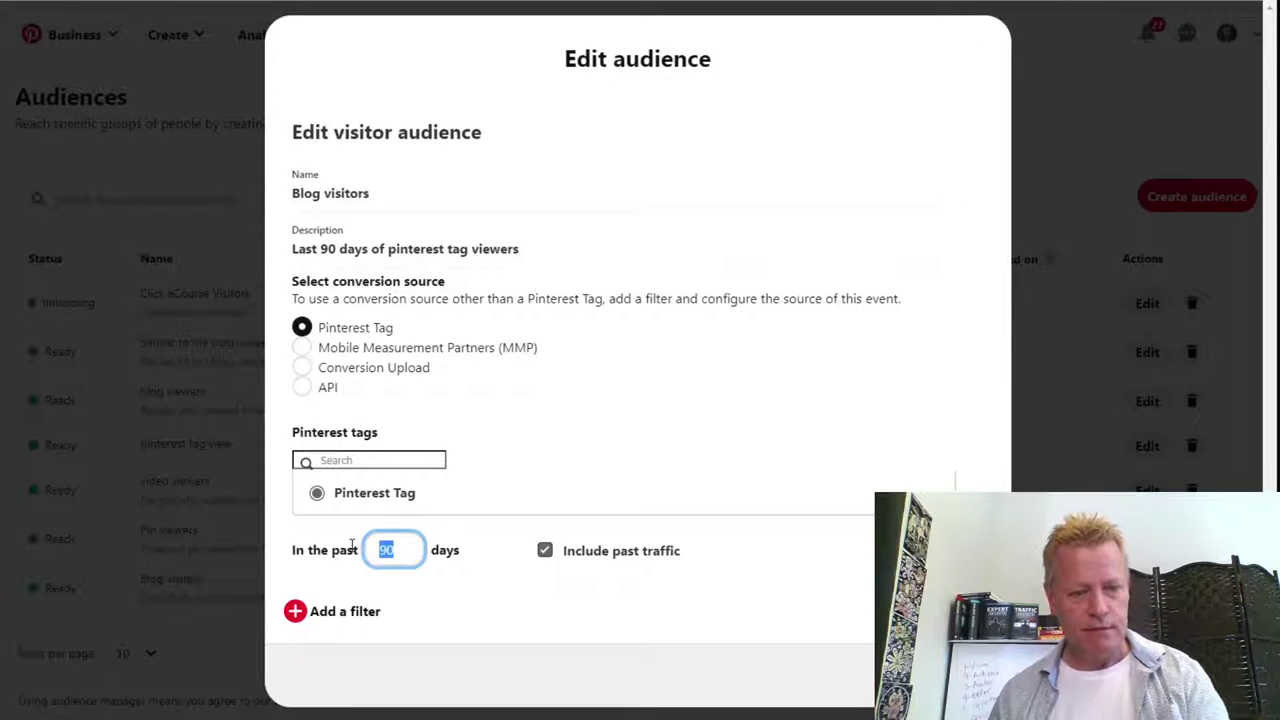
text(365)
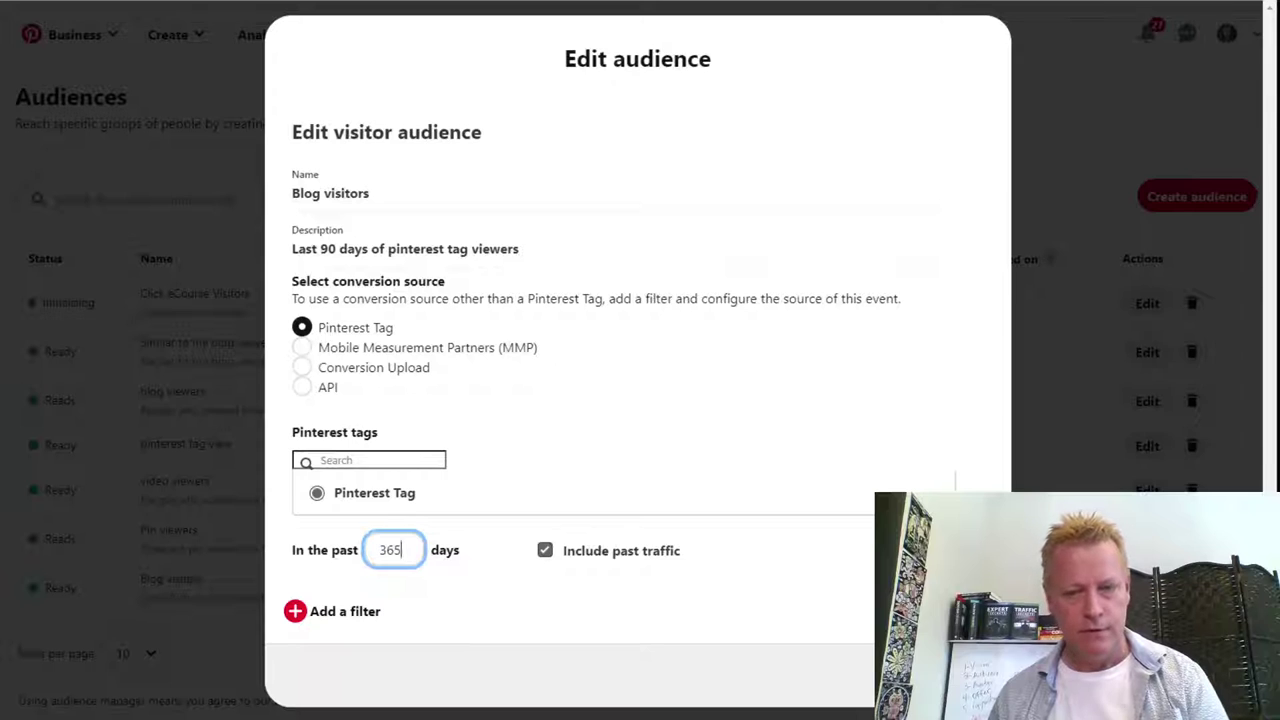
key(Return)
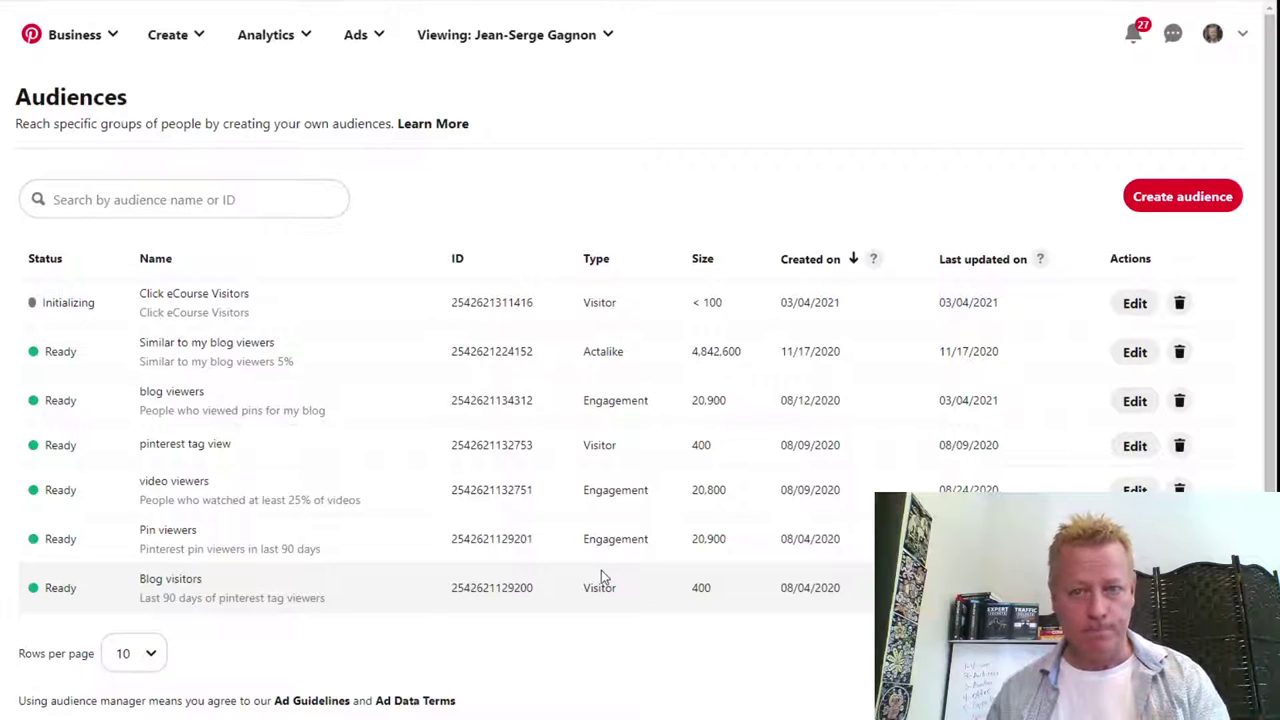
click(1183, 196)
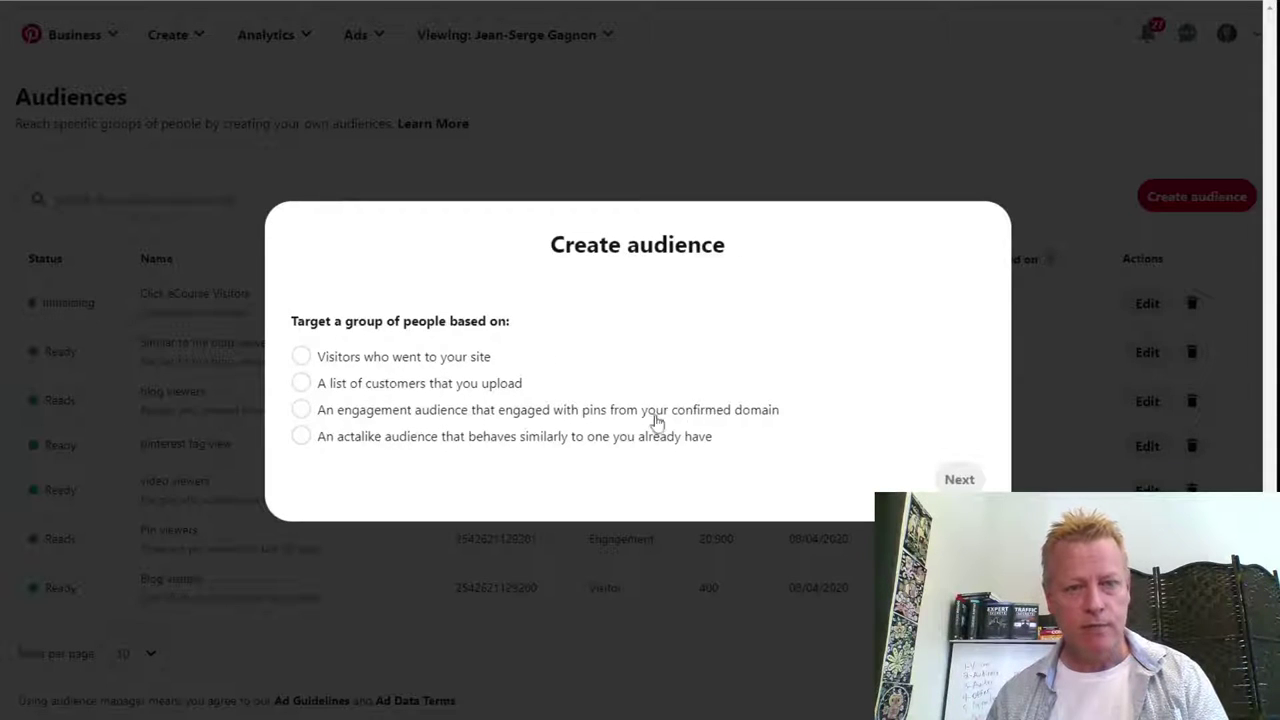
click(302, 410)
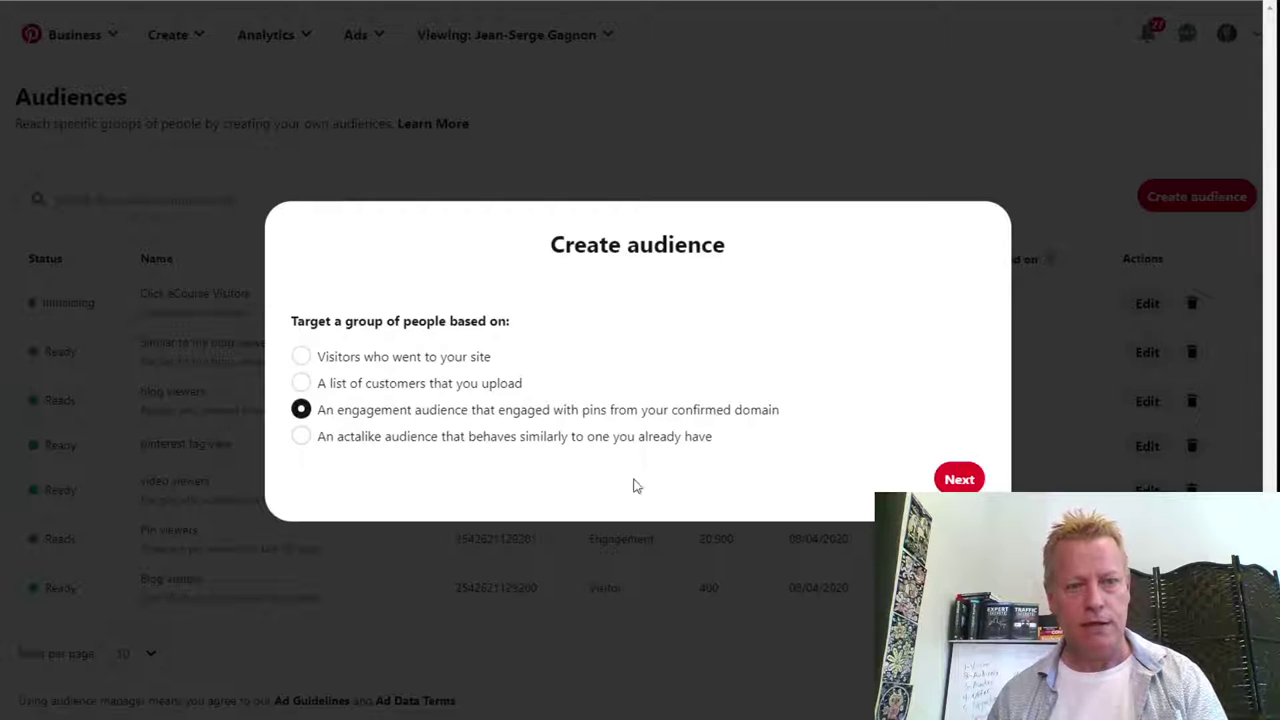
click(959, 479)
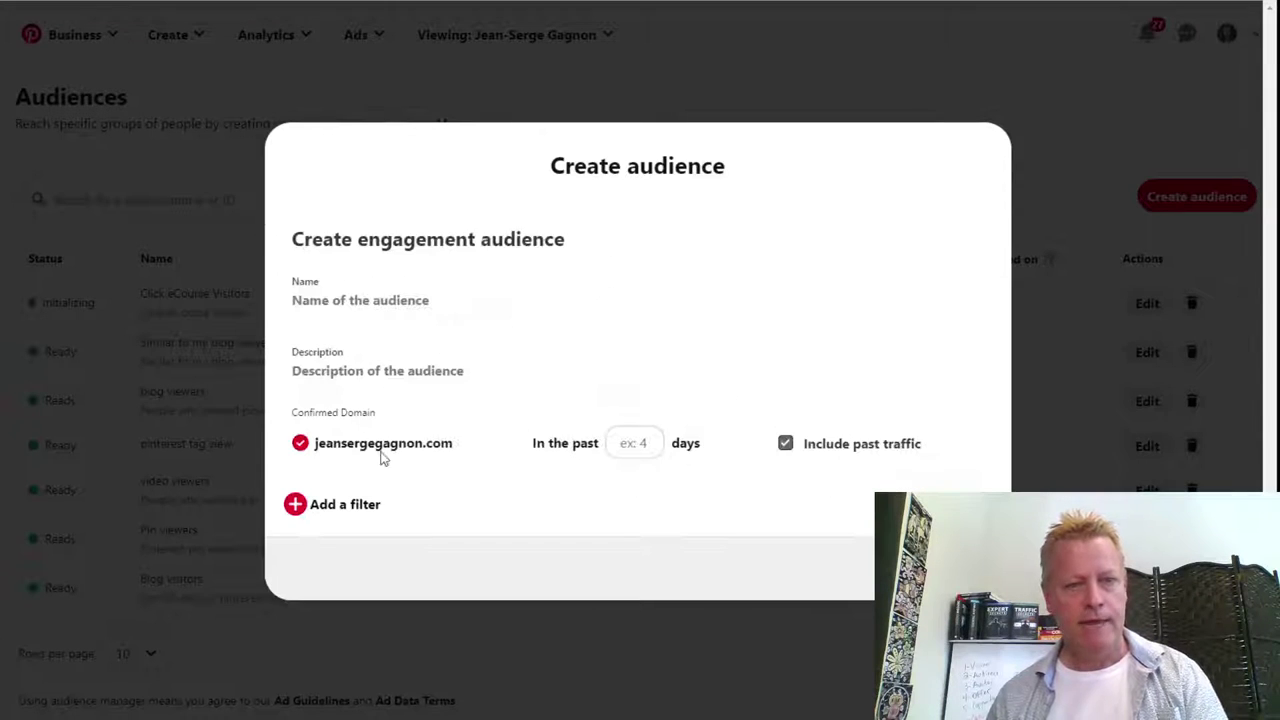
drag(338, 441, 455, 451)
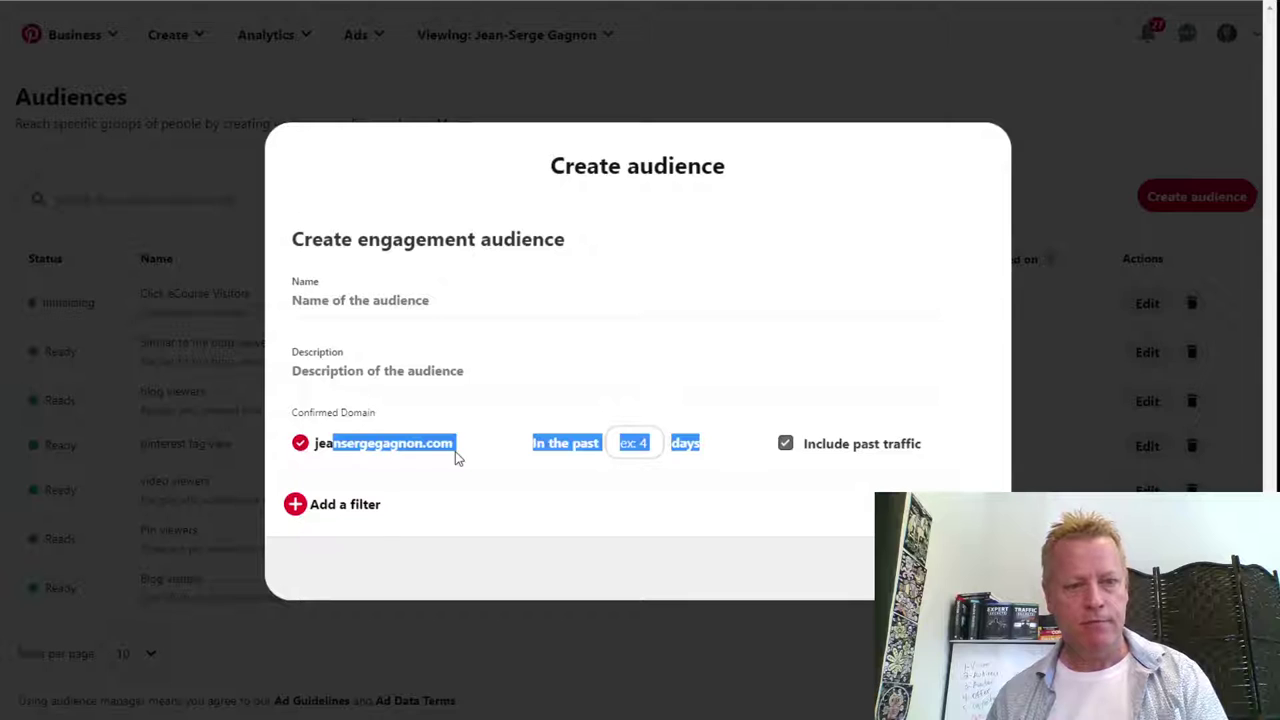
click(576, 501)
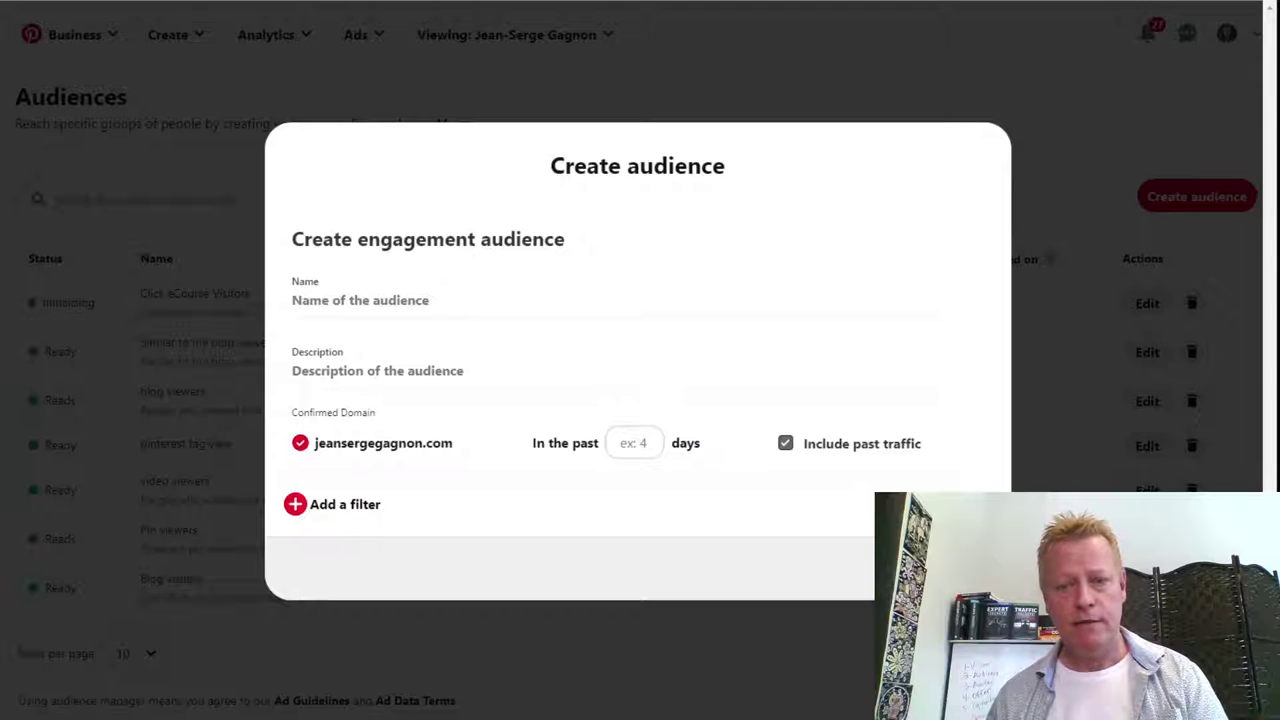
click(980, 168)
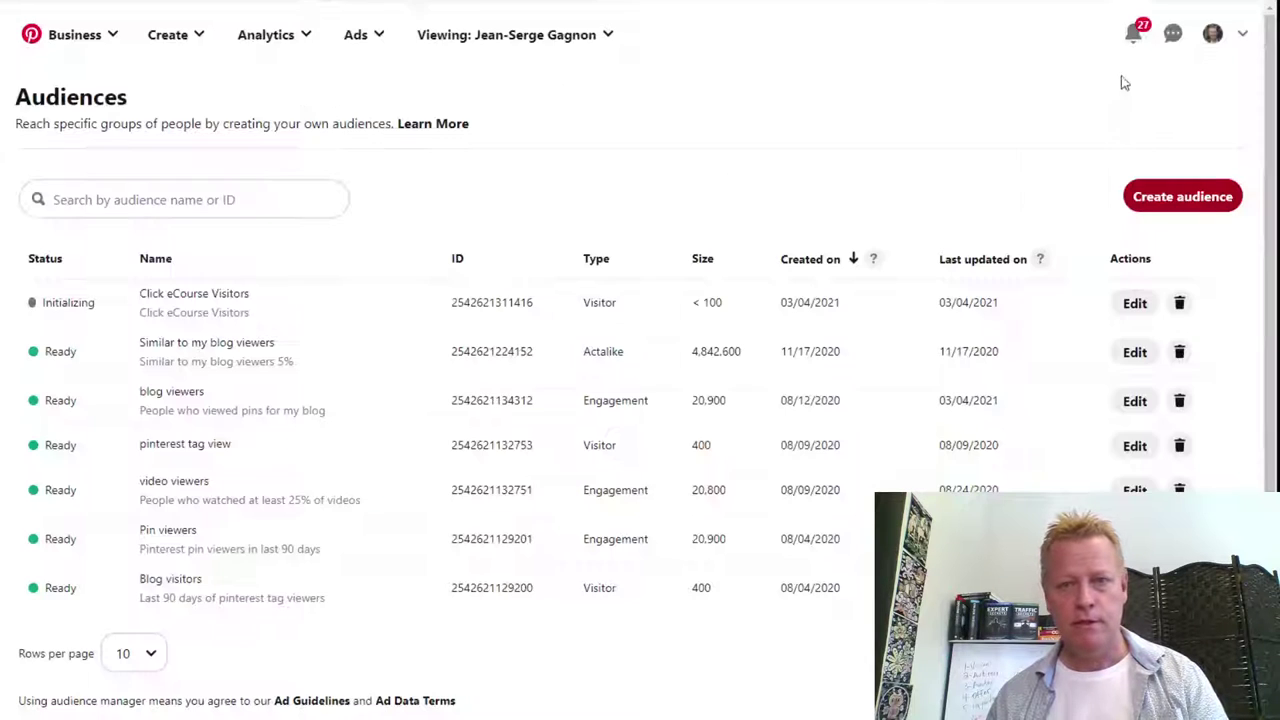
Go to Settings from the top-right account menu.
click(1240, 34)
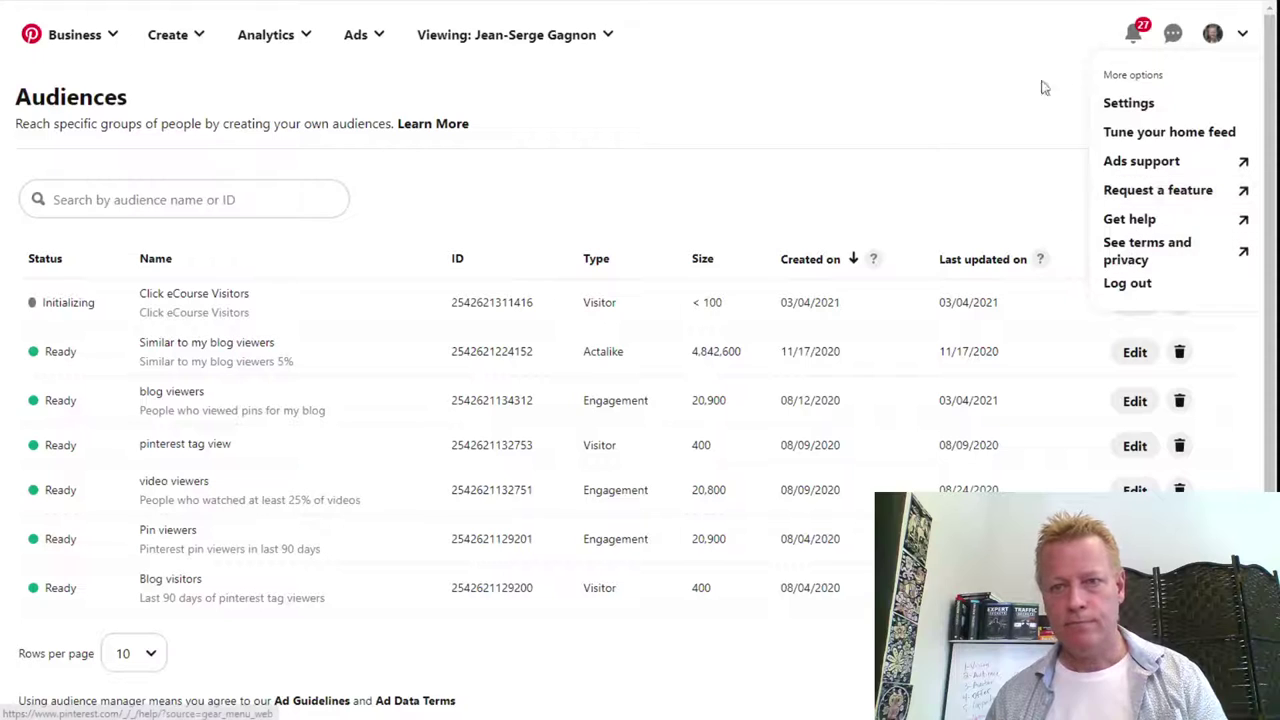
click(1128, 103)
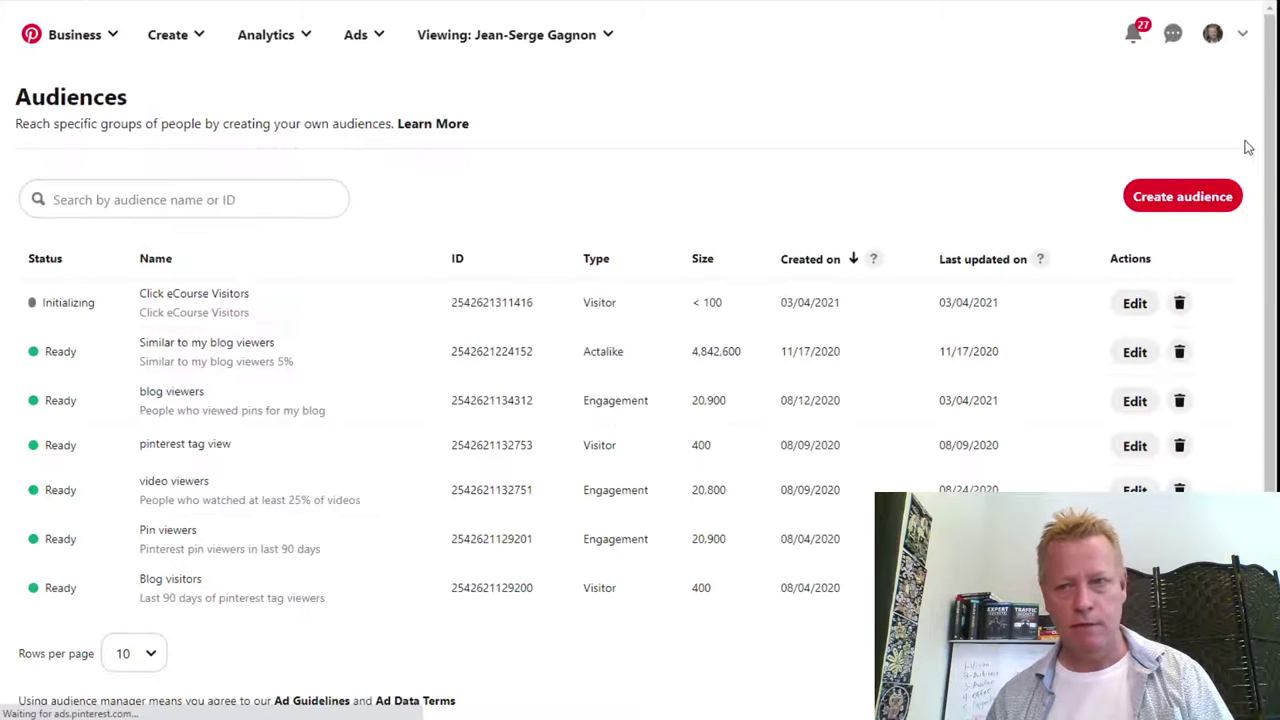
click(1240, 40)
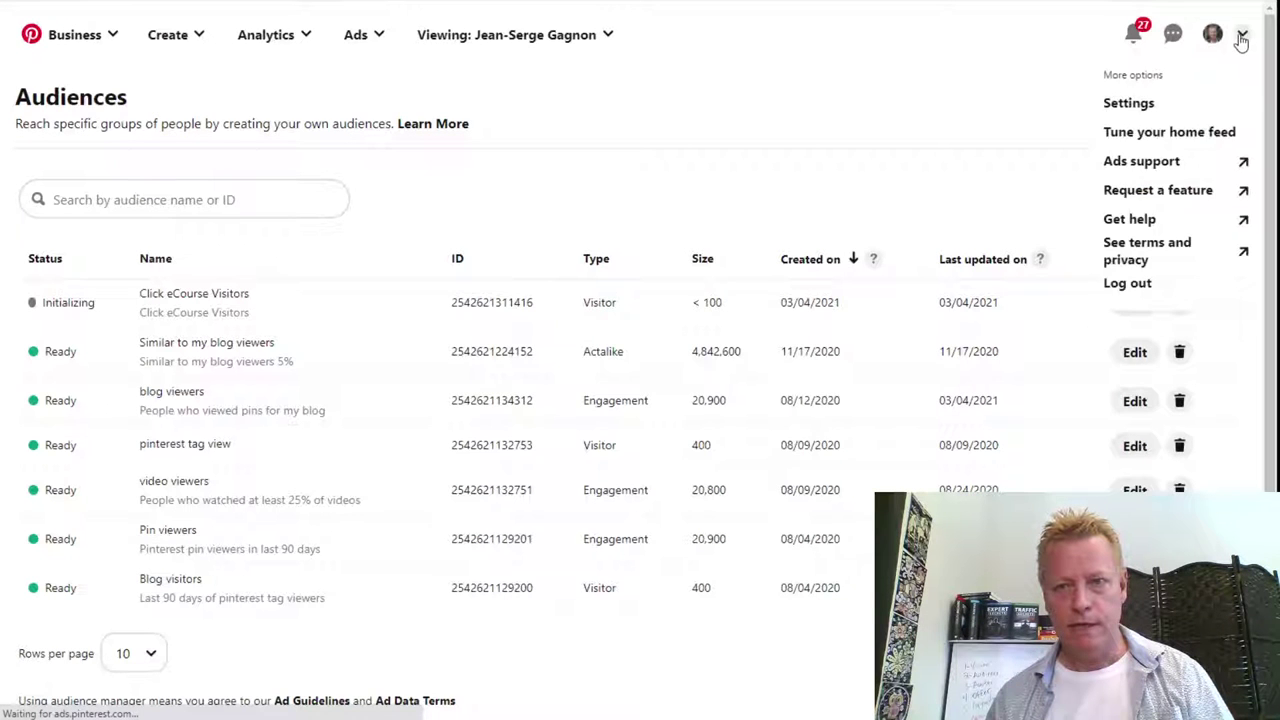
click(1132, 104)
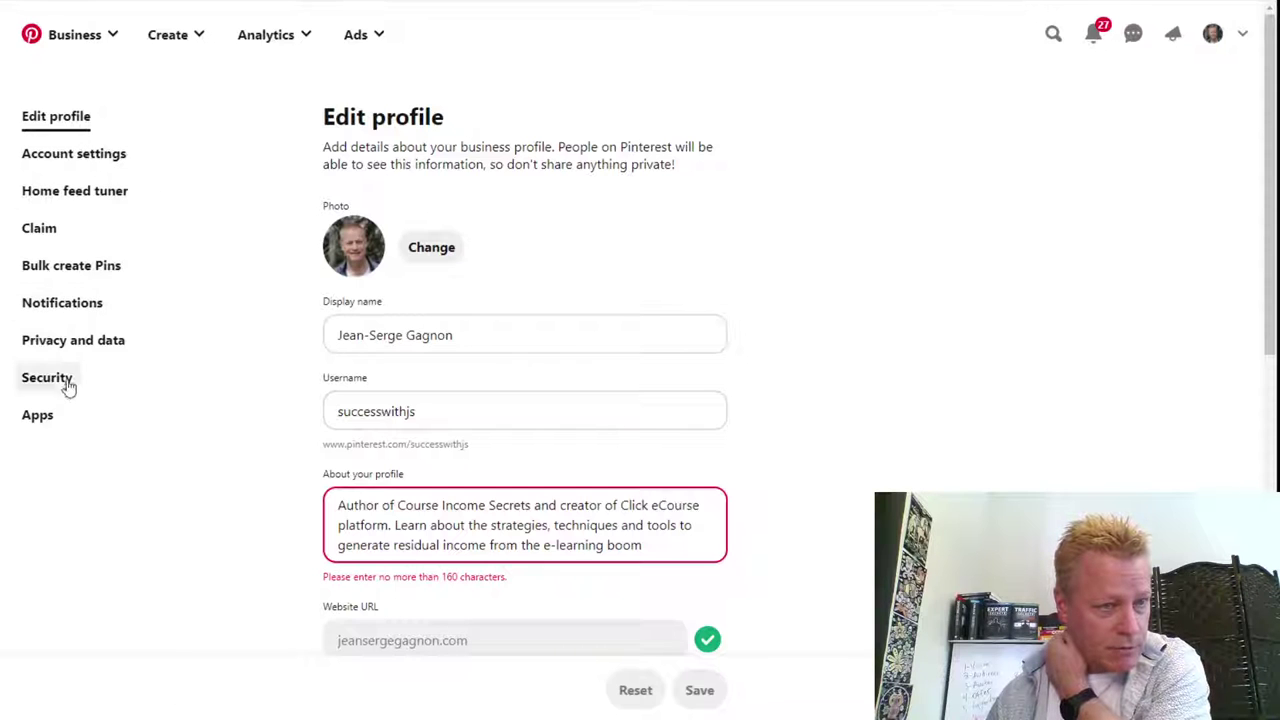
Start claiming a website under Claim and copy the TXT verification record.
click(45, 231)
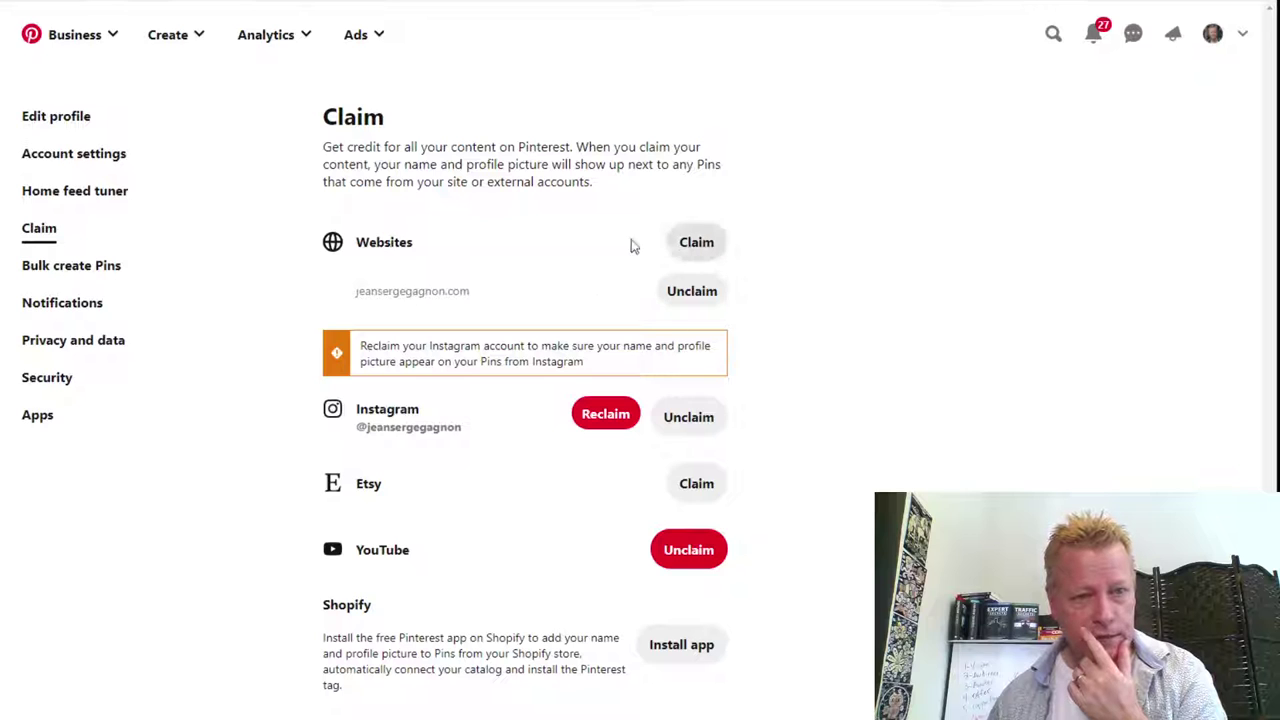
click(695, 248)
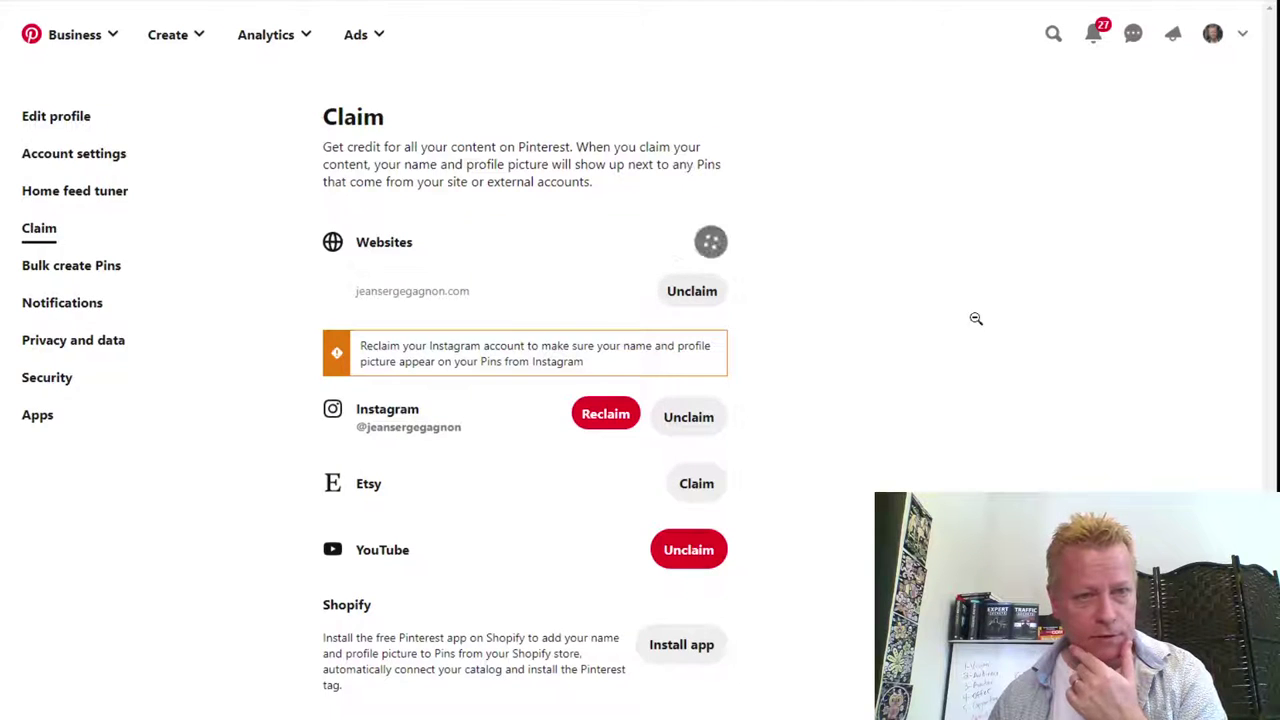
click(480, 403)
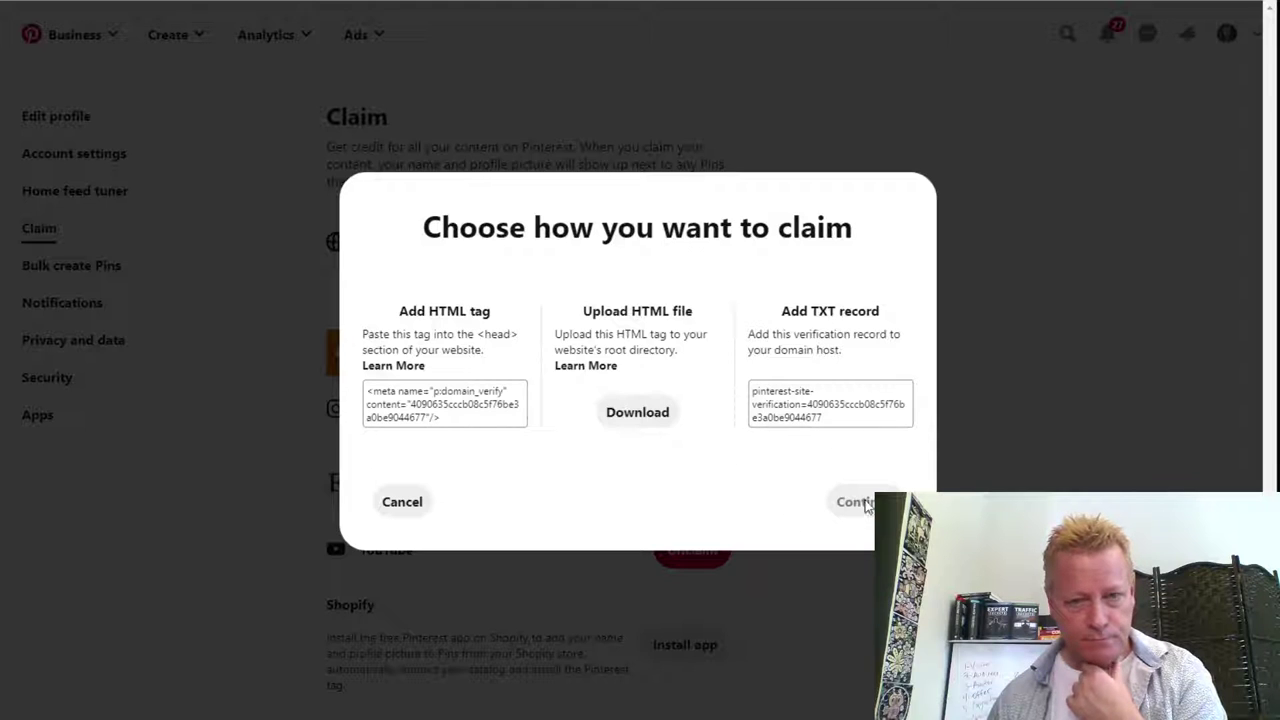
click(488, 405)
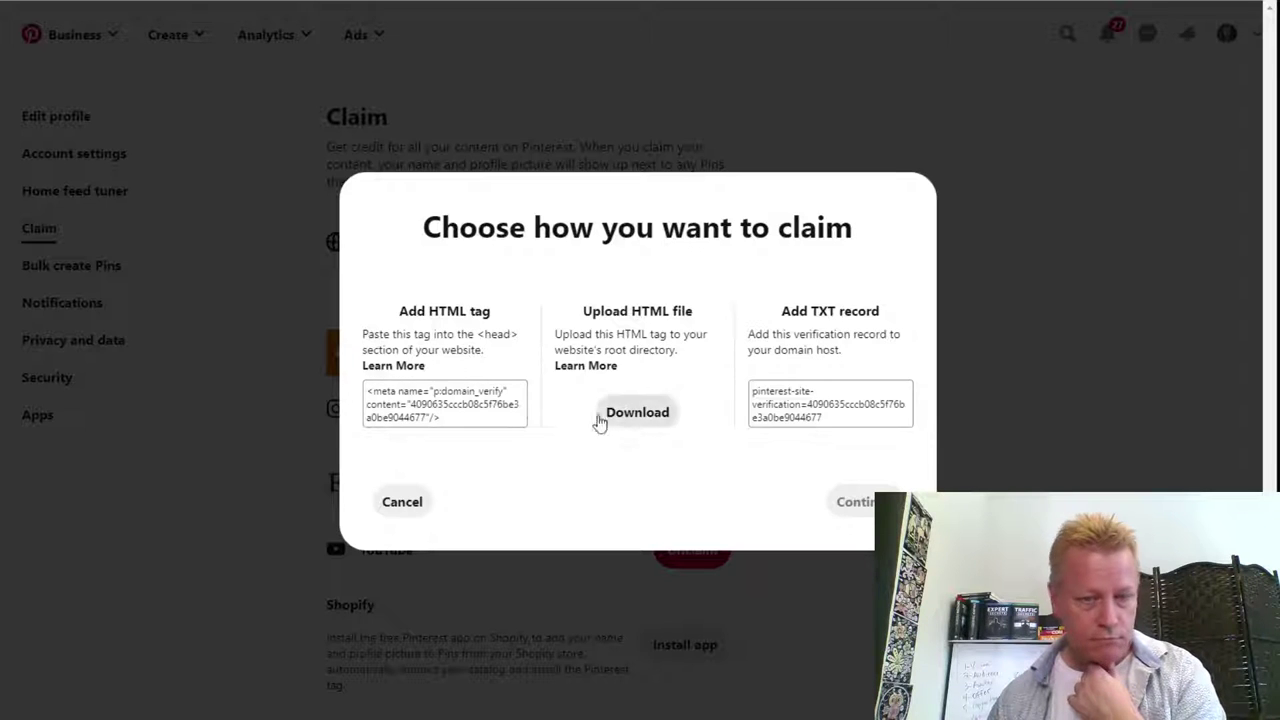
click(803, 416)
click(840, 505)
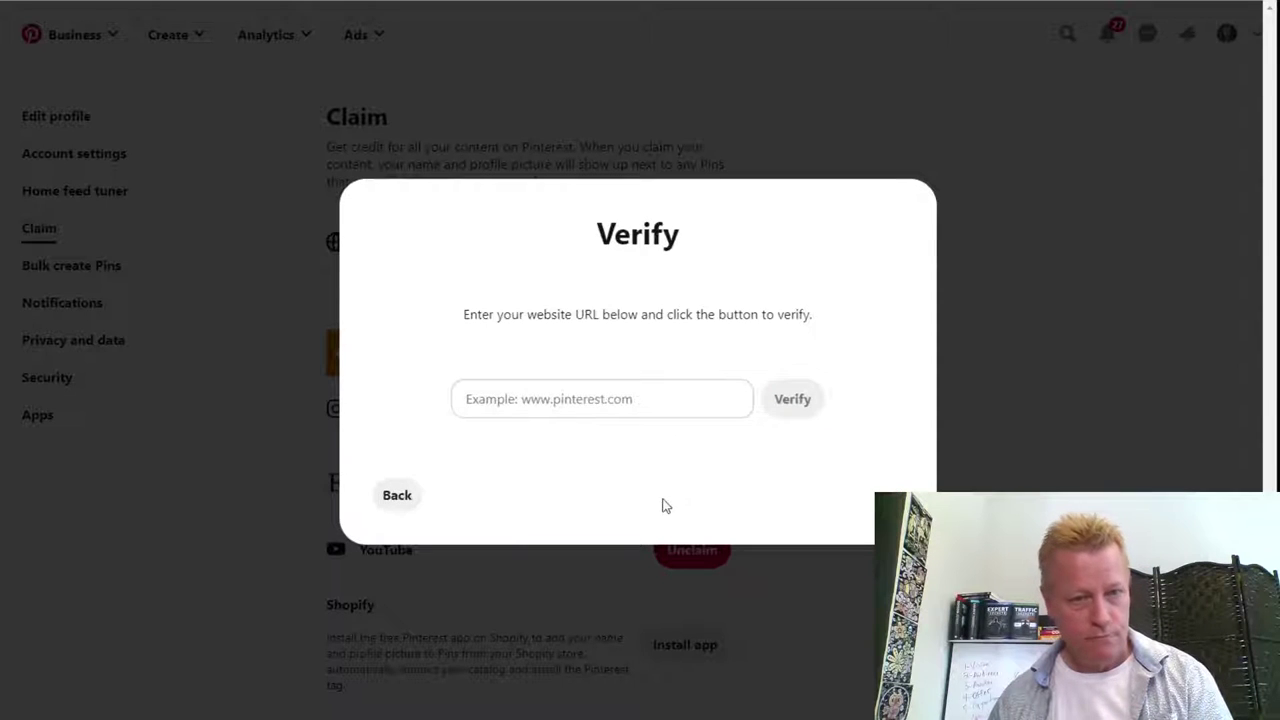
click(577, 401)
text(www.)
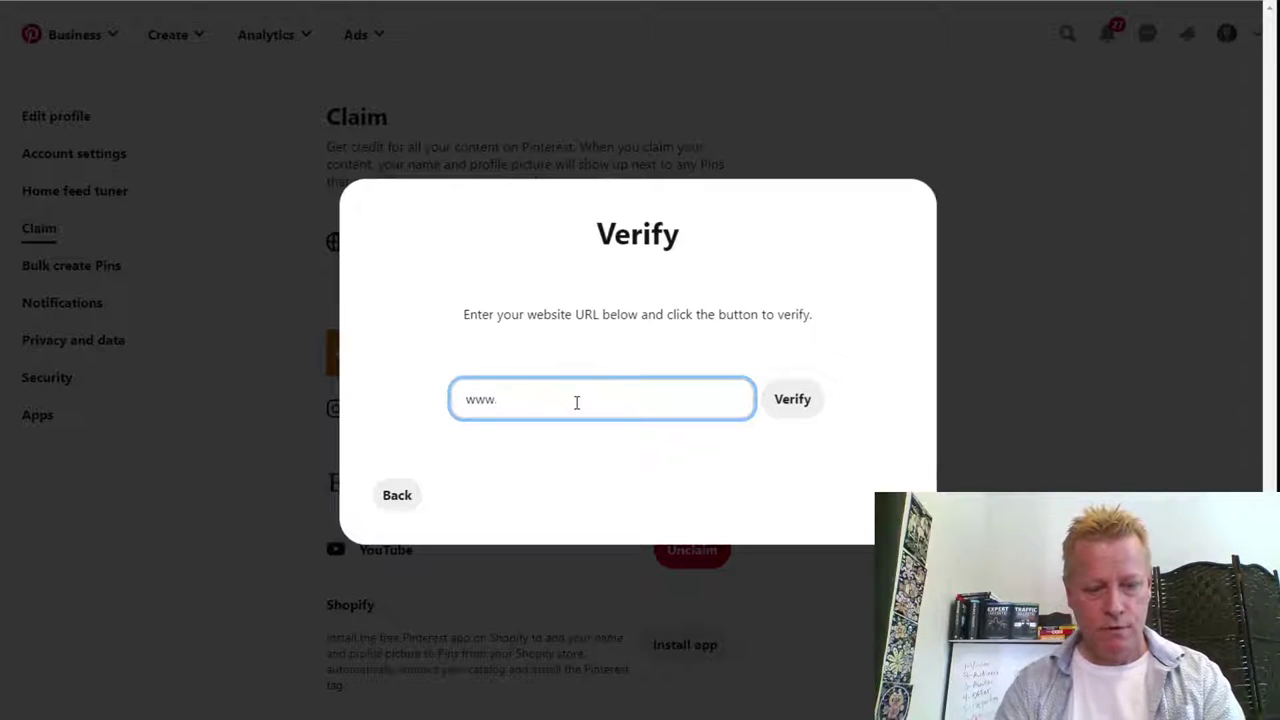
text(clickecourse.com)
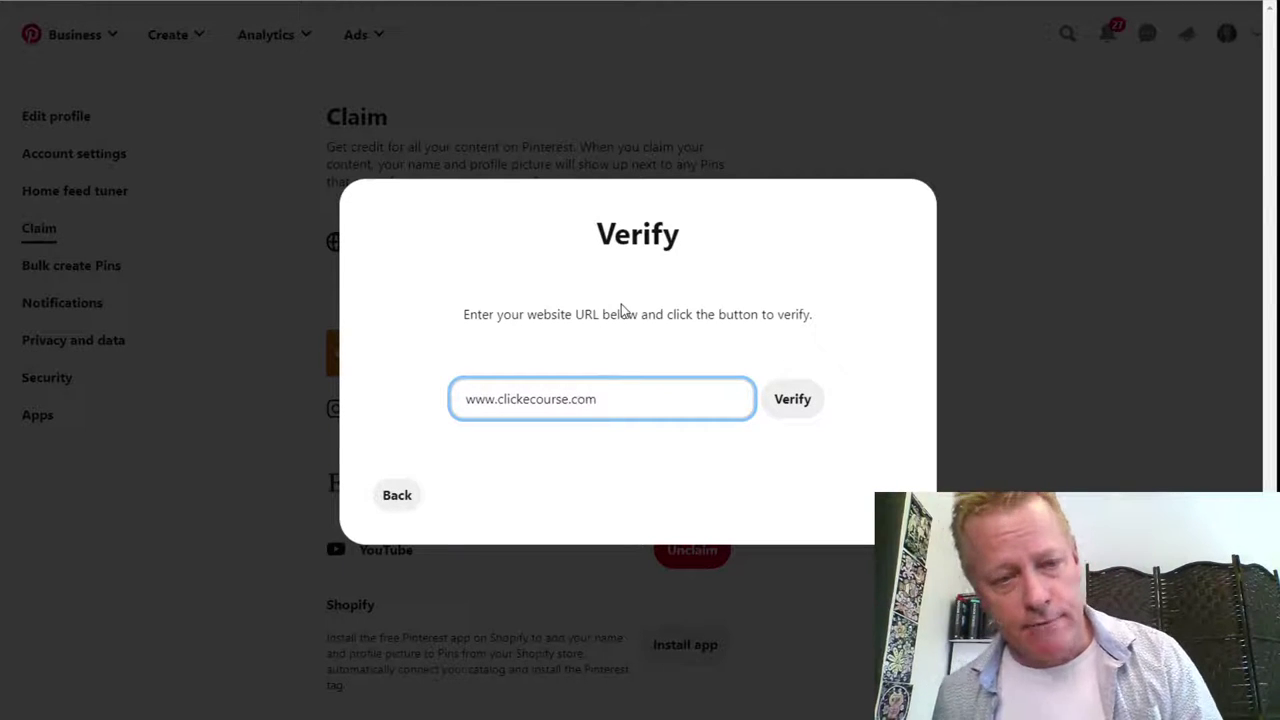
click(410, 497)
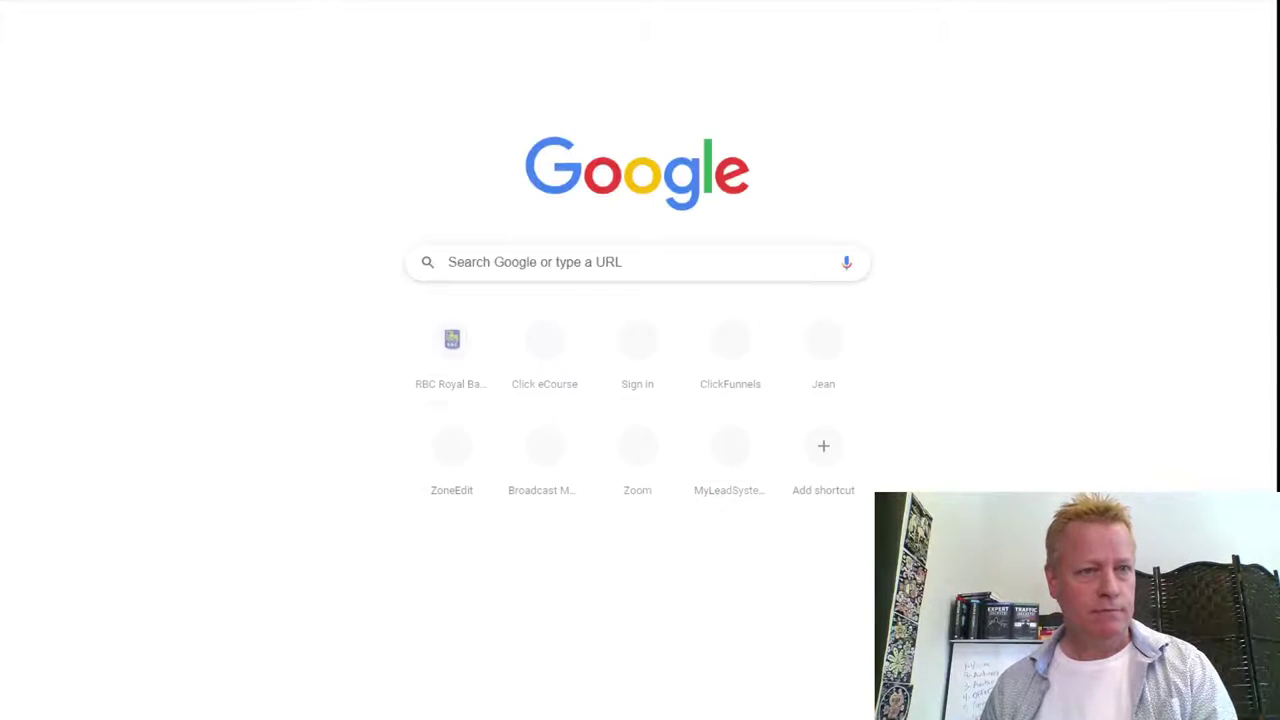
click(295, 1)
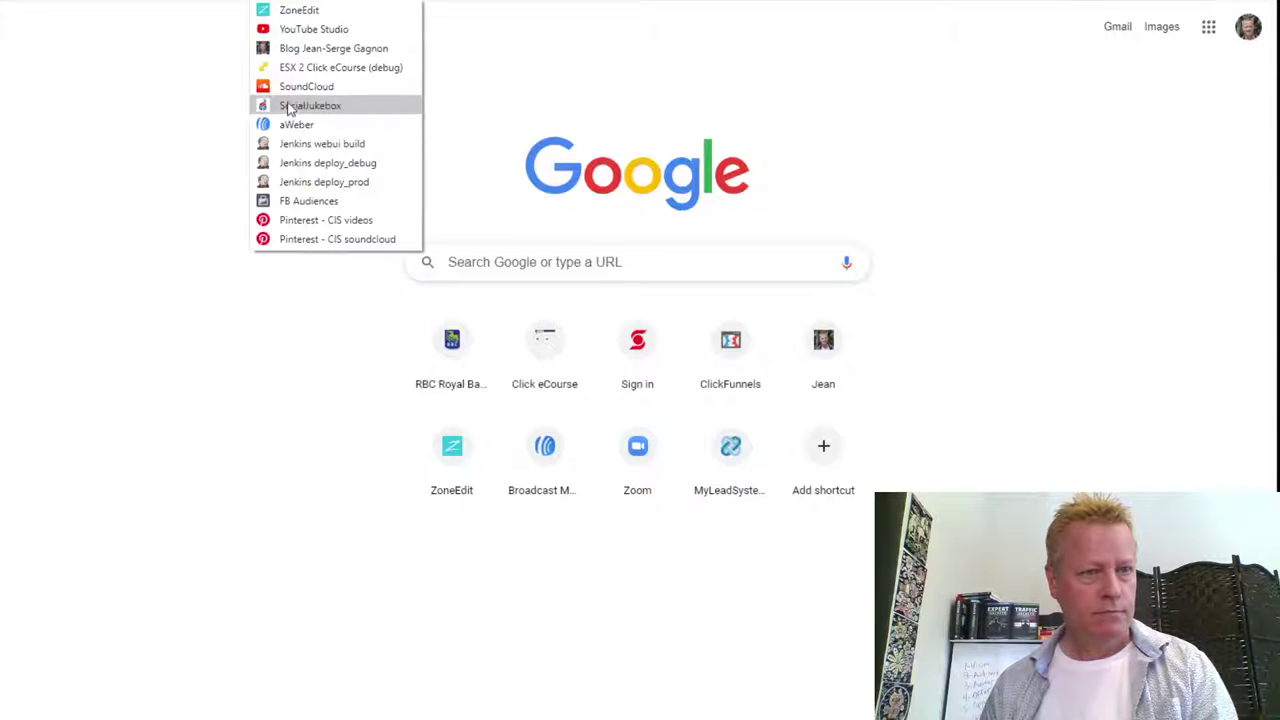
Log in to ZoneEdit and open clickecourse.com's DNS records in the Modular Editor.
click(296, 12)
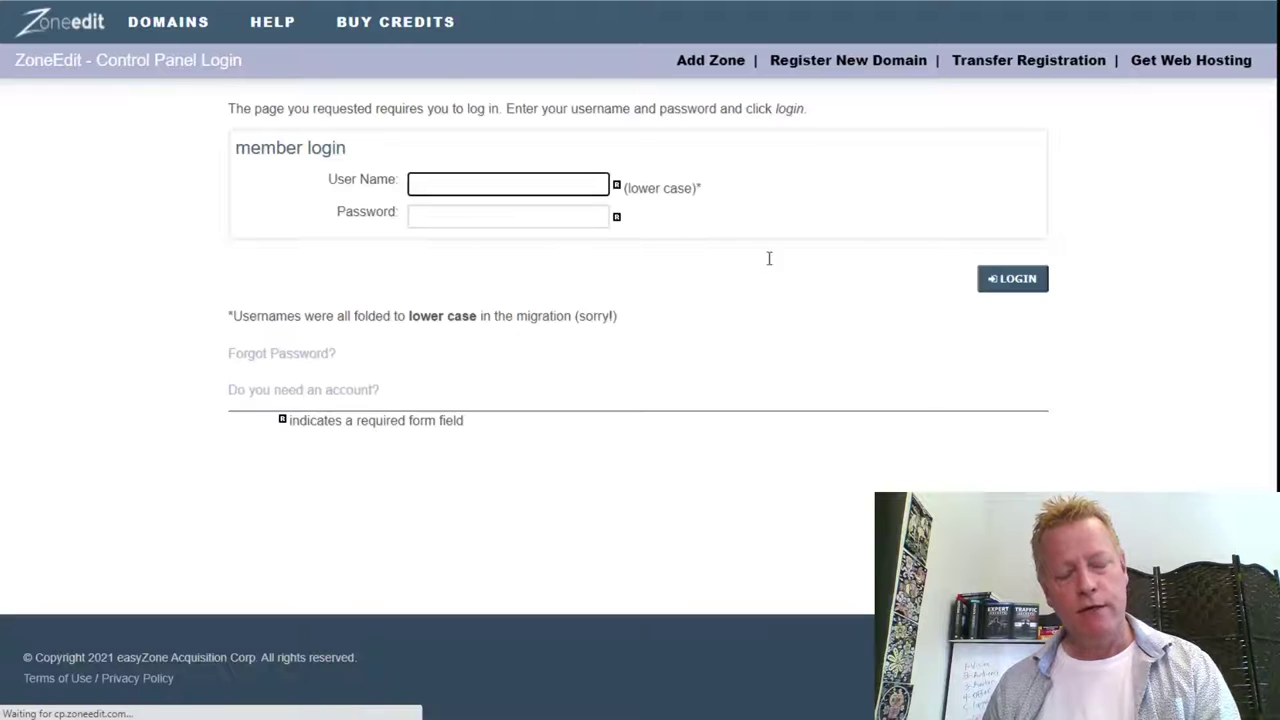
click(1031, 289)
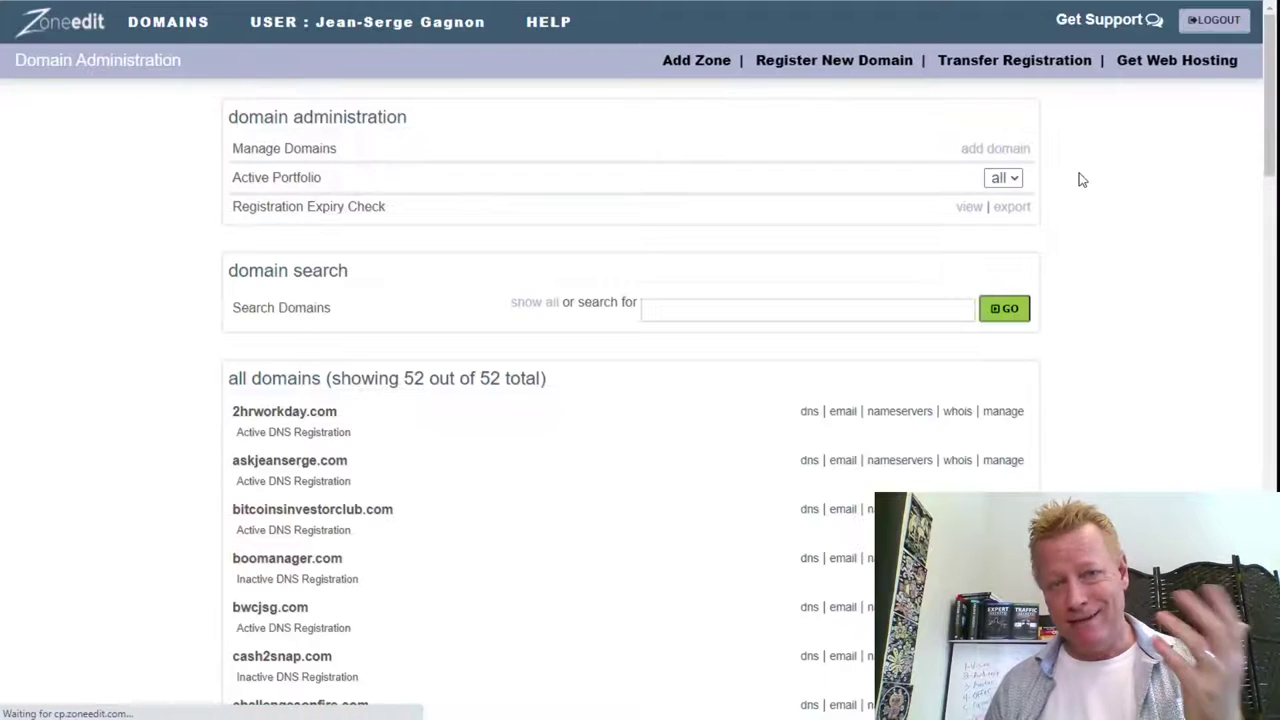
scroll(466, 480, down, 3)
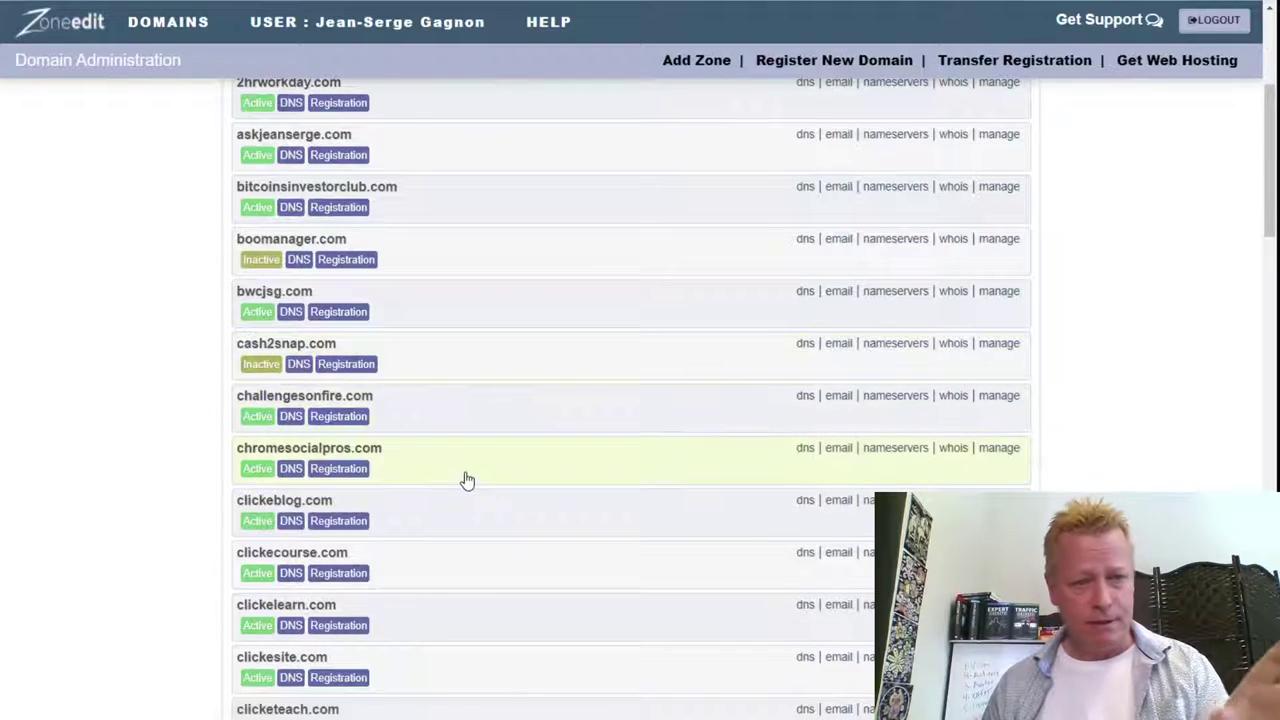
scroll(466, 480, down, 1)
scroll(466, 477, up, 1)
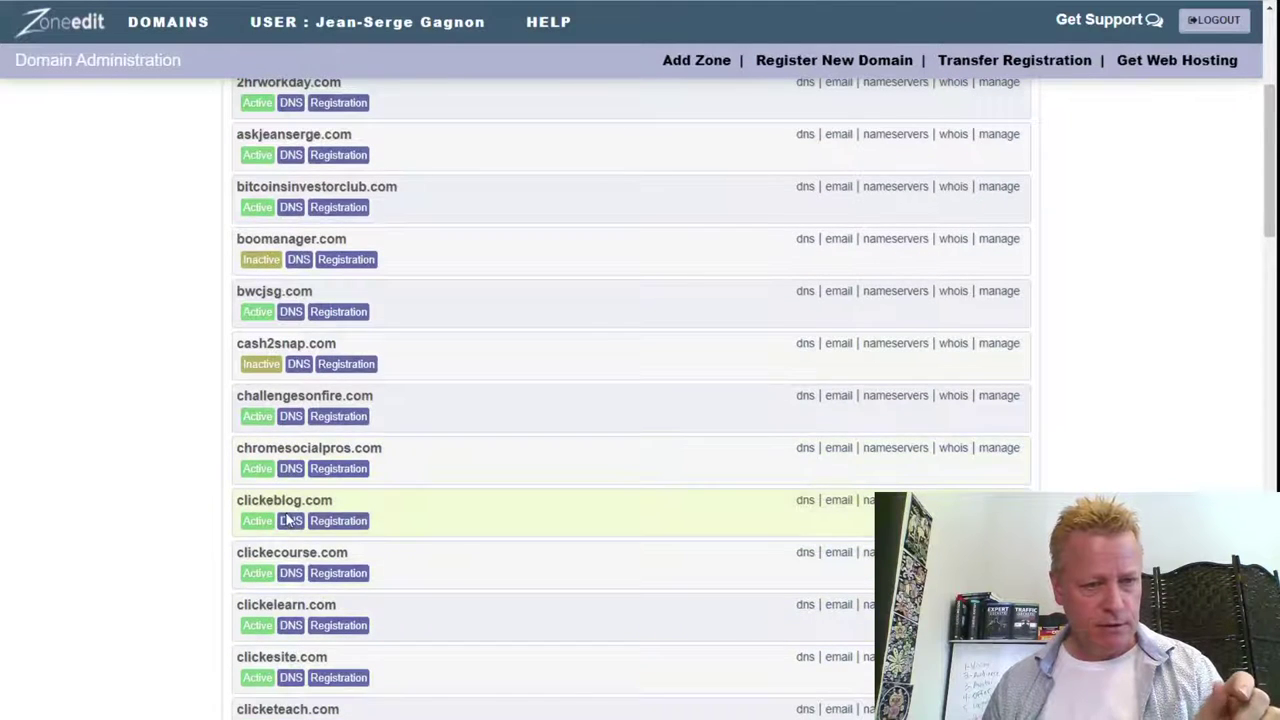
scroll(284, 478, down, 2)
click(805, 387)
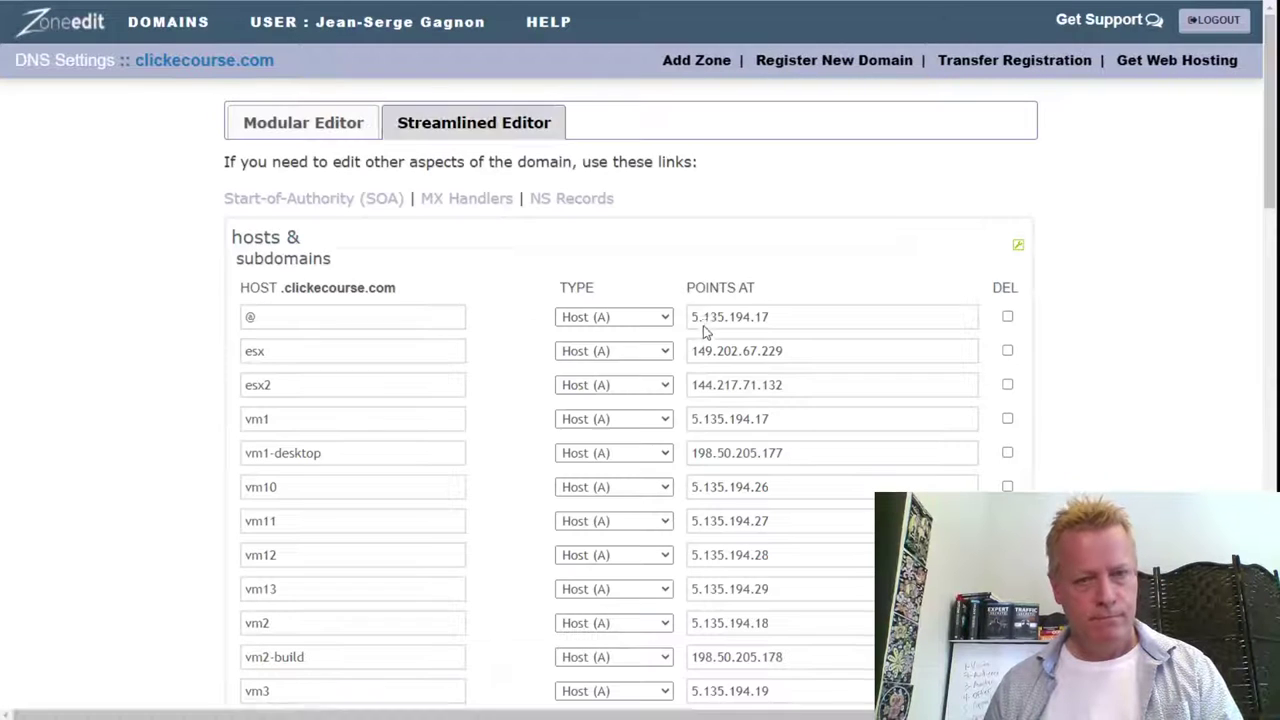
click(310, 123)
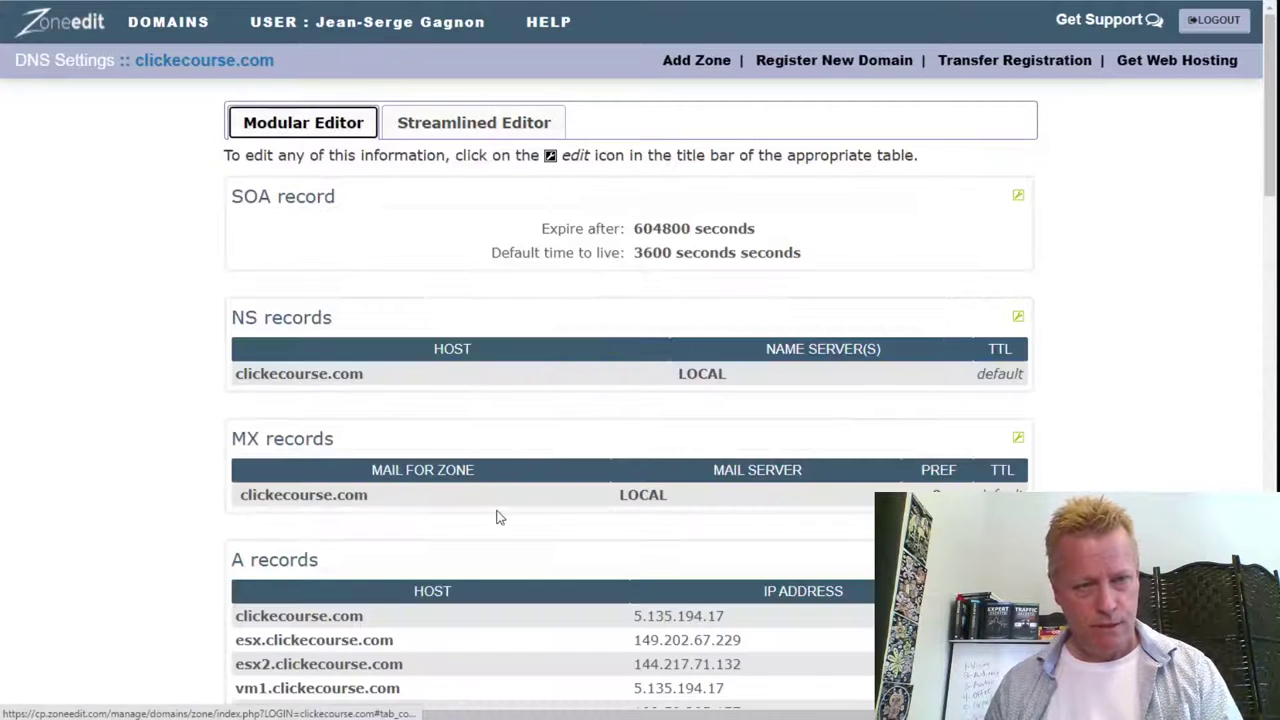
Add a new TXT record row with the pasted Pinterest verification string, removing its prefix.
scroll(500, 512, down, 5)
scroll(499, 503, down, 10)
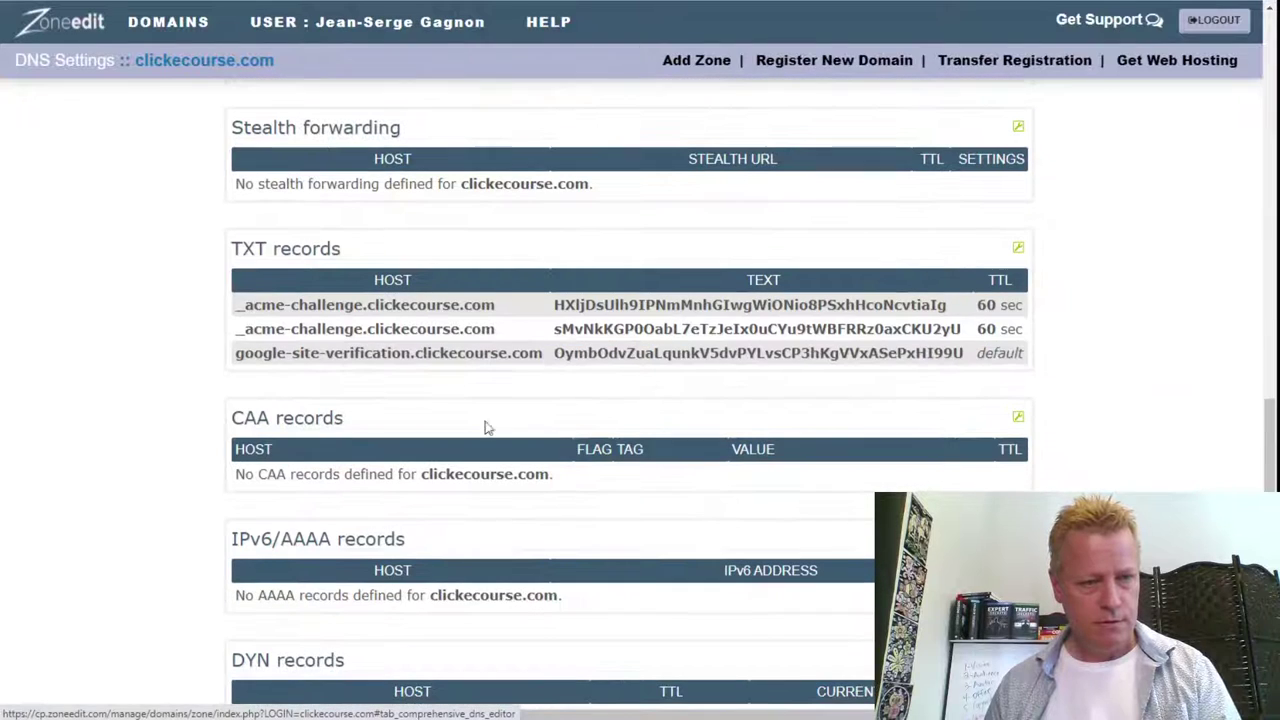
click(1018, 247)
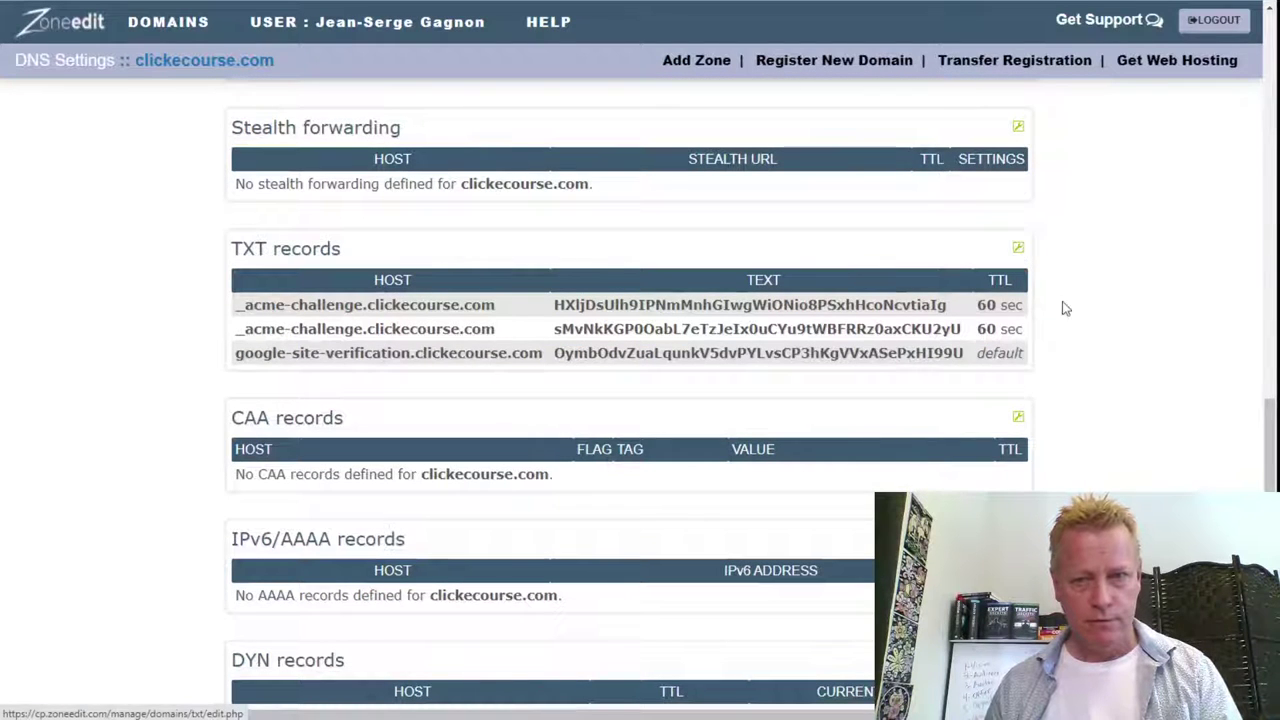
scroll(629, 397, down, 2)
click(562, 325)
text(pinterest-site-verification=4090635cccb08c5f76be3a0be9044677)
double_click(607, 321)
drag(683, 320, 523, 326)
key(ctrl+c)
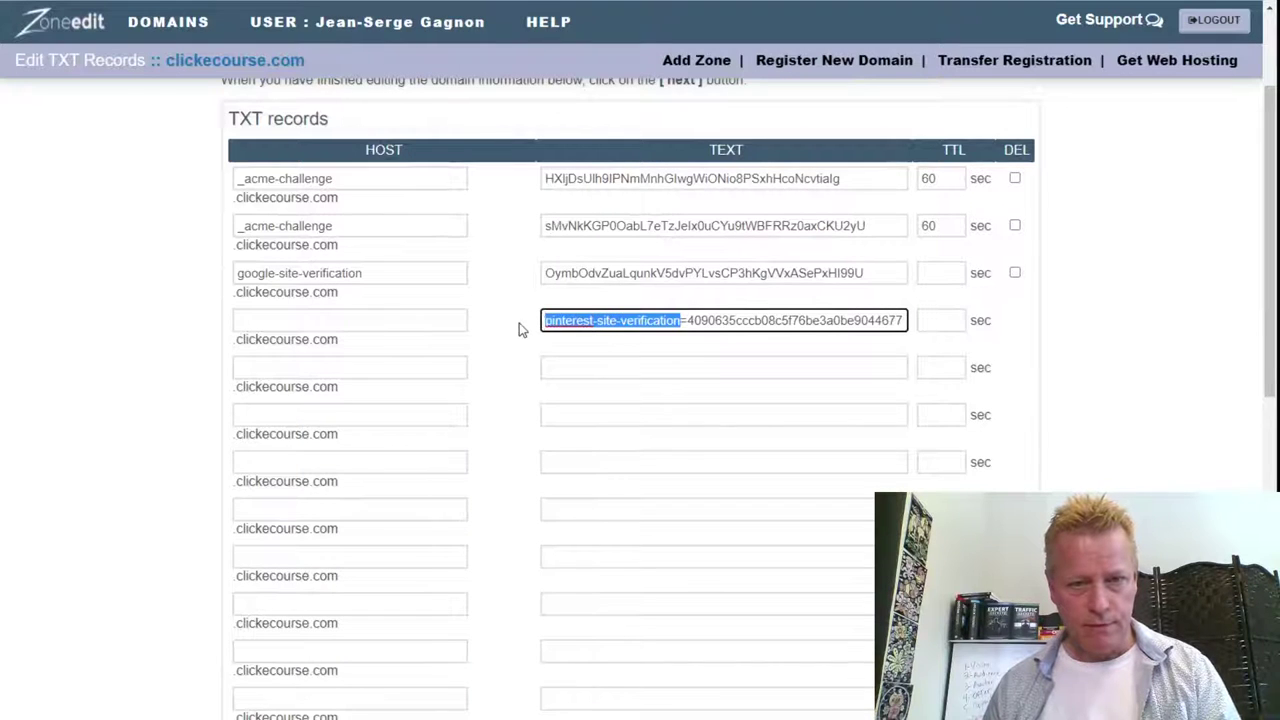
key(BackSpace)
Set the host to pinterest-site-verification, strip the leading '=', and save and confirm the records.
click(374, 319)
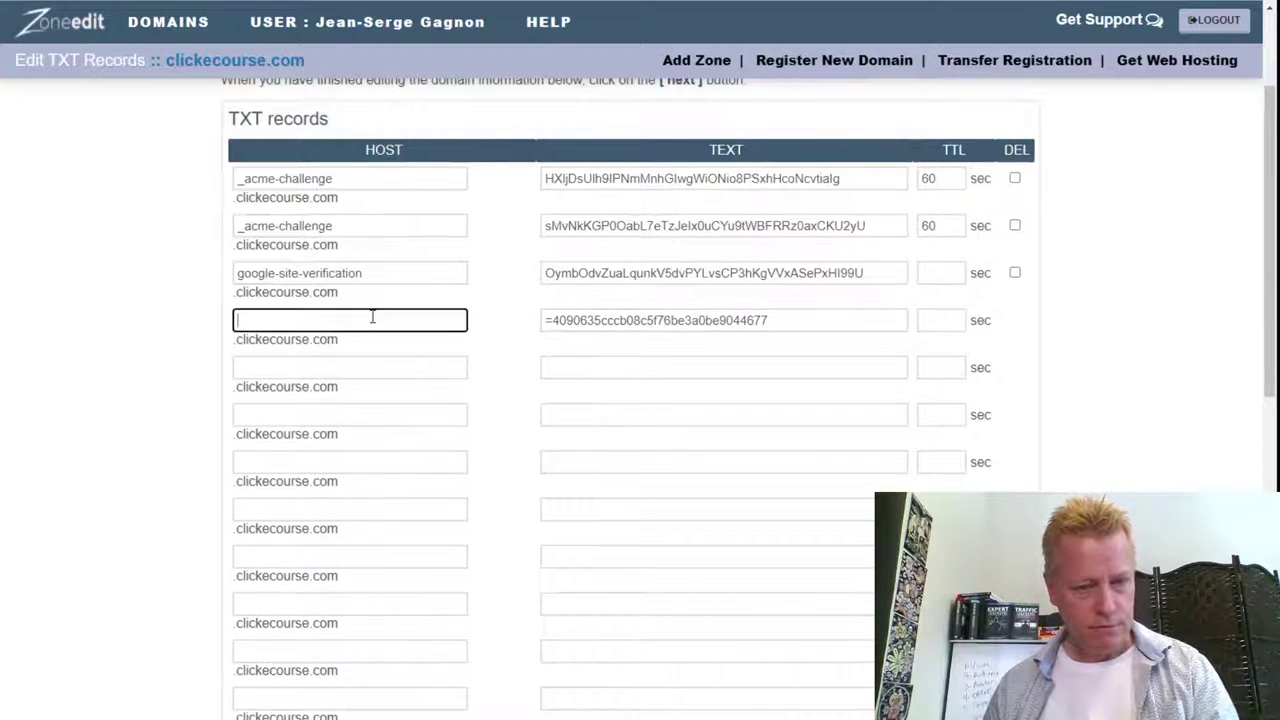
key(ctrl+v)
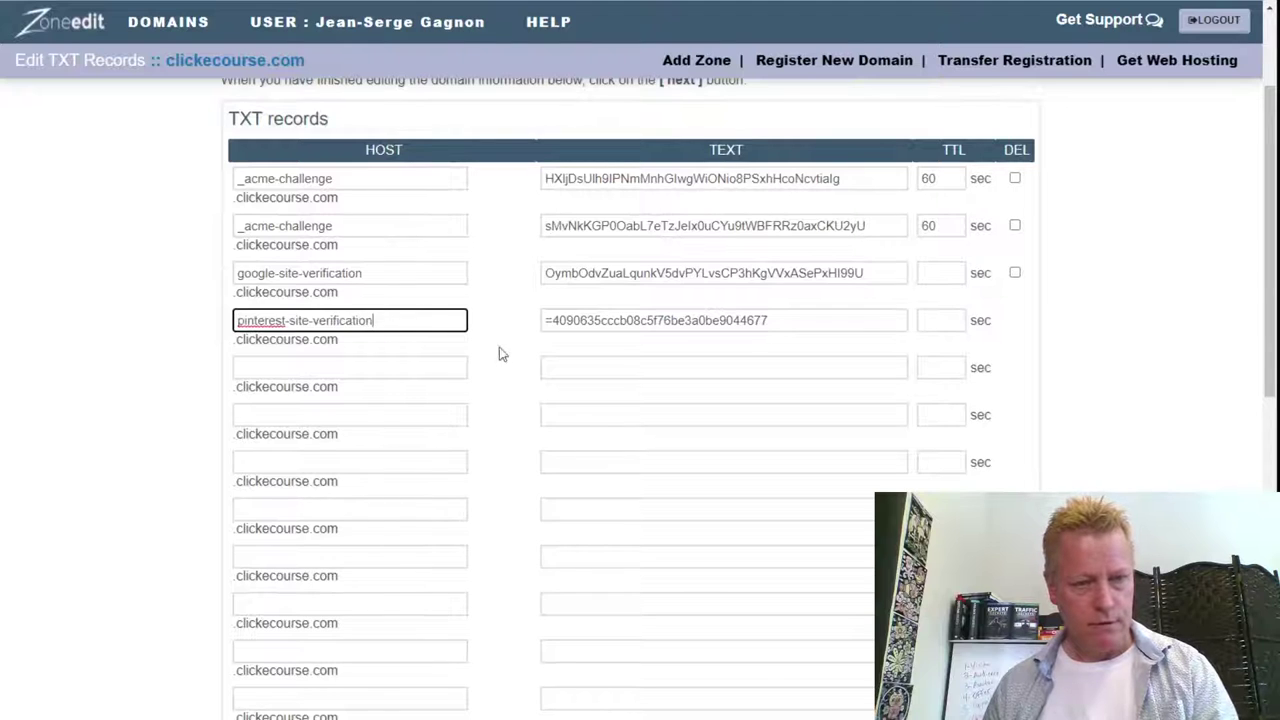
click(551, 322)
key(BackSpace)
click(640, 369)
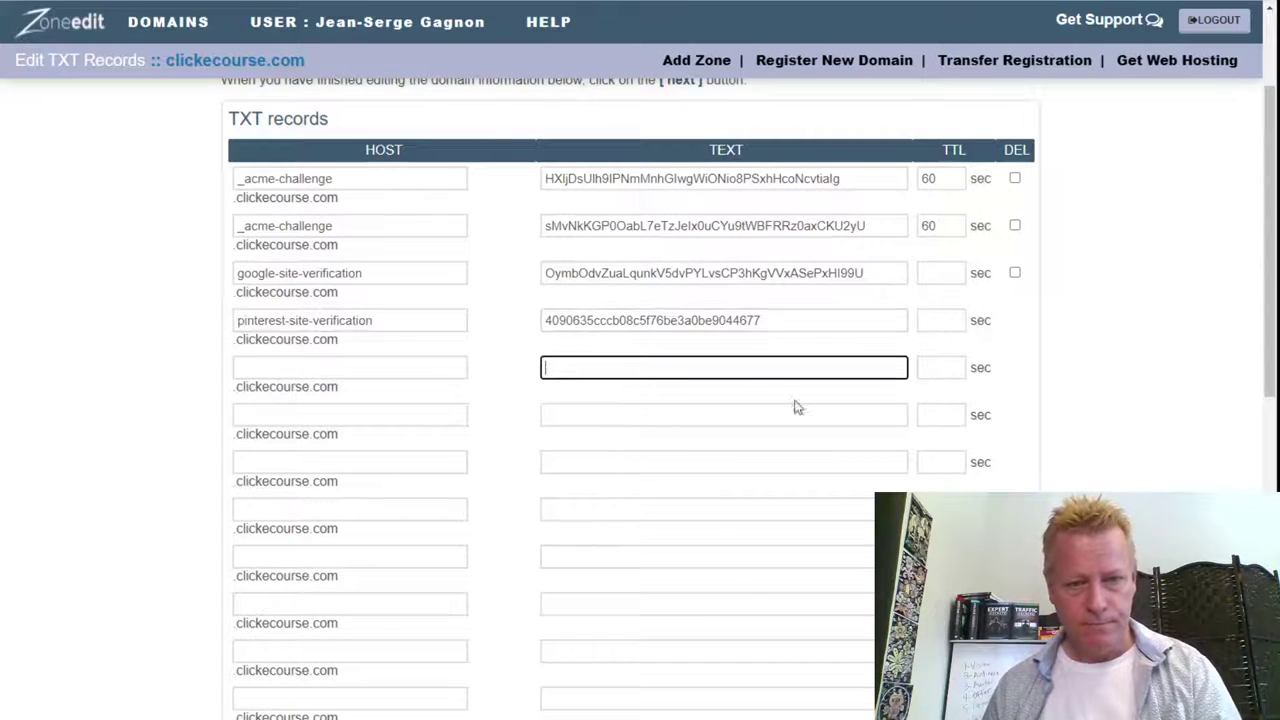
scroll(1088, 371, down, 10)
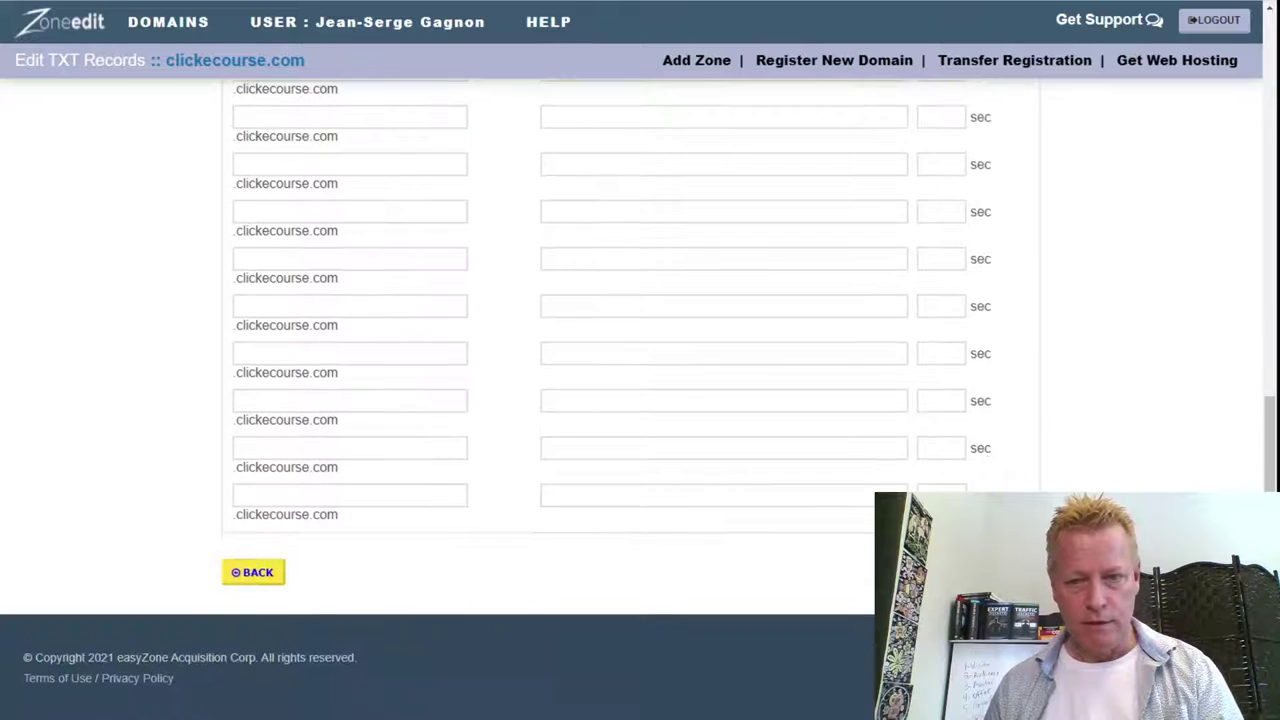
click(1000, 572)
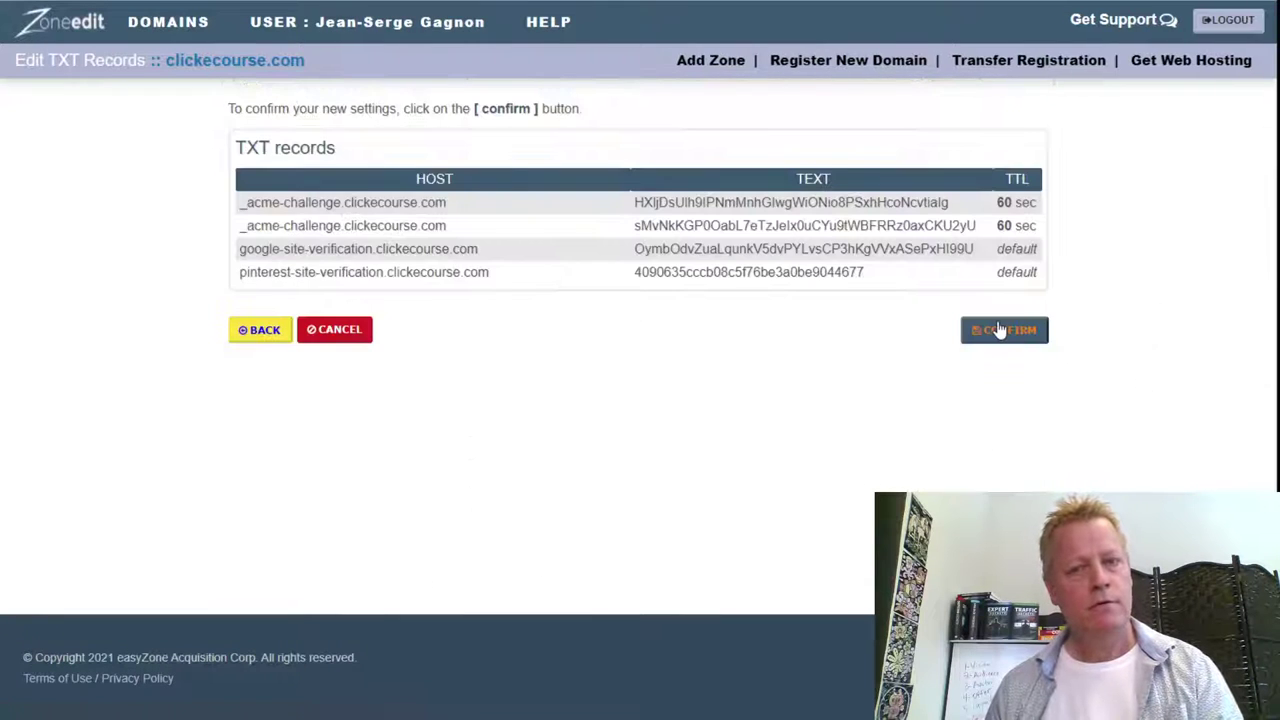
click(1000, 330)
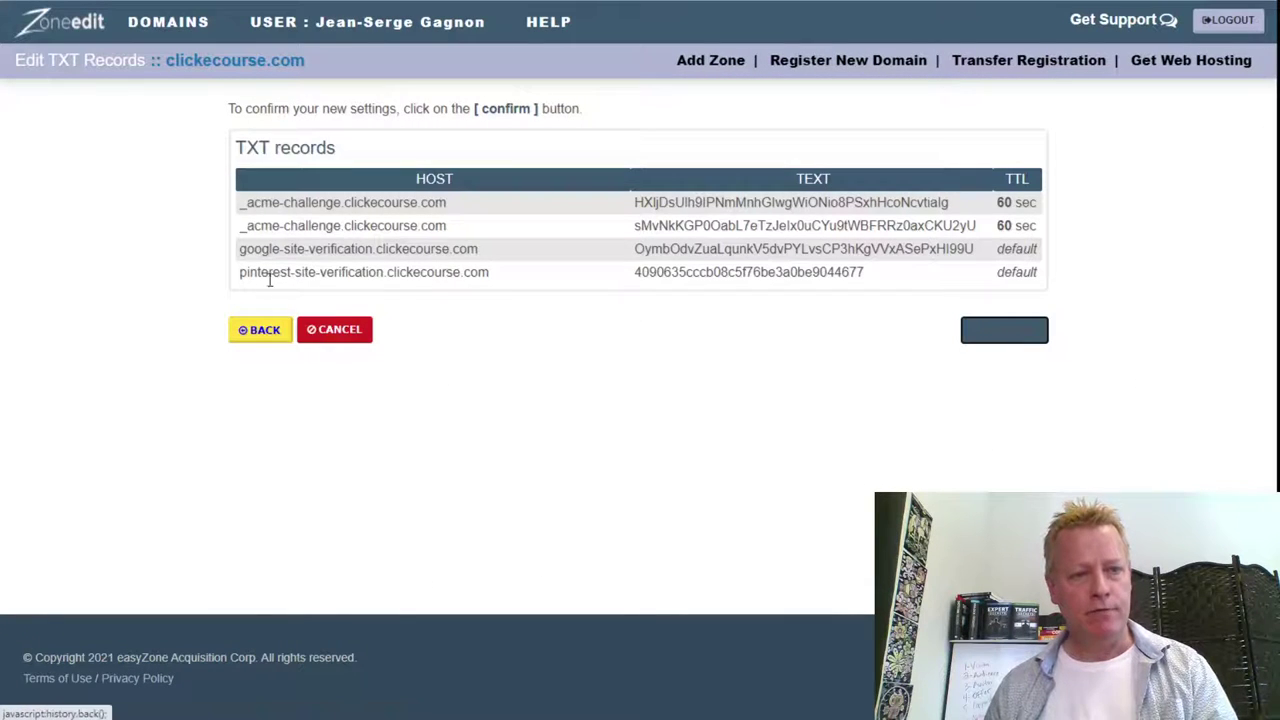
click(1017, 196)
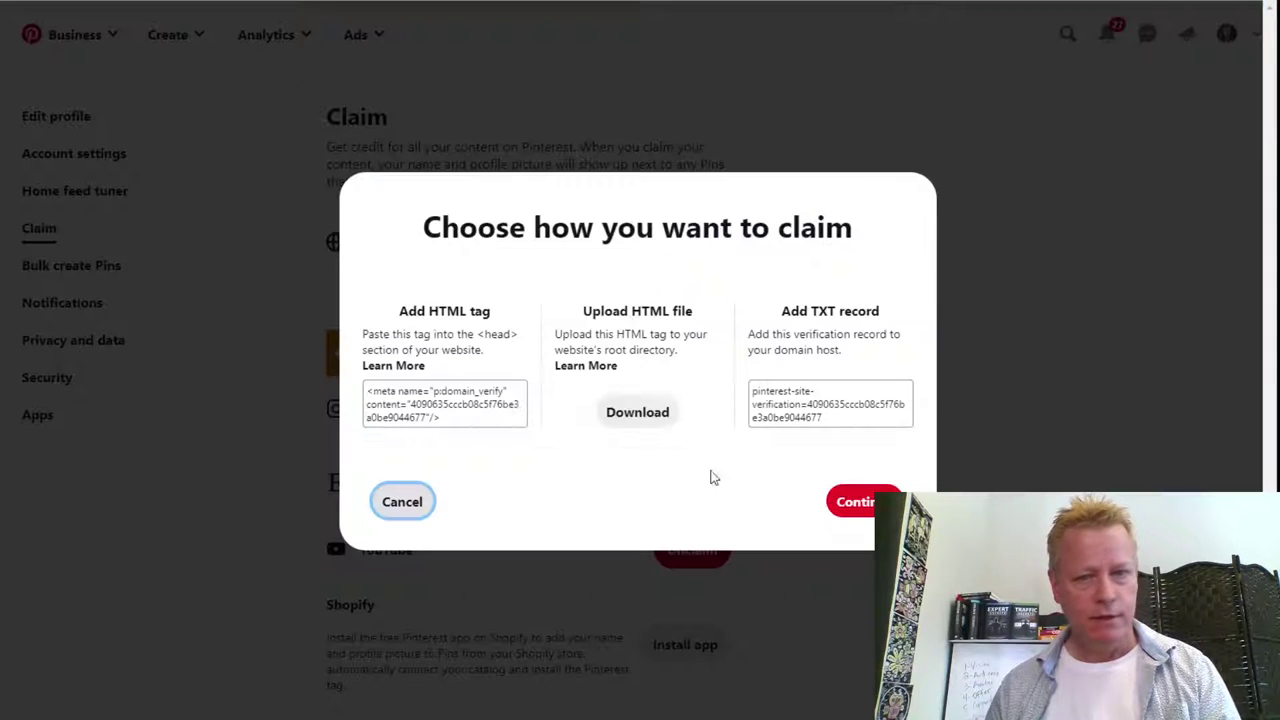
Submit clickecourse.com for TXT verification, get the already-claimed error, and cancel the dialog.
click(852, 498)
click(596, 400)
text(www/cl)
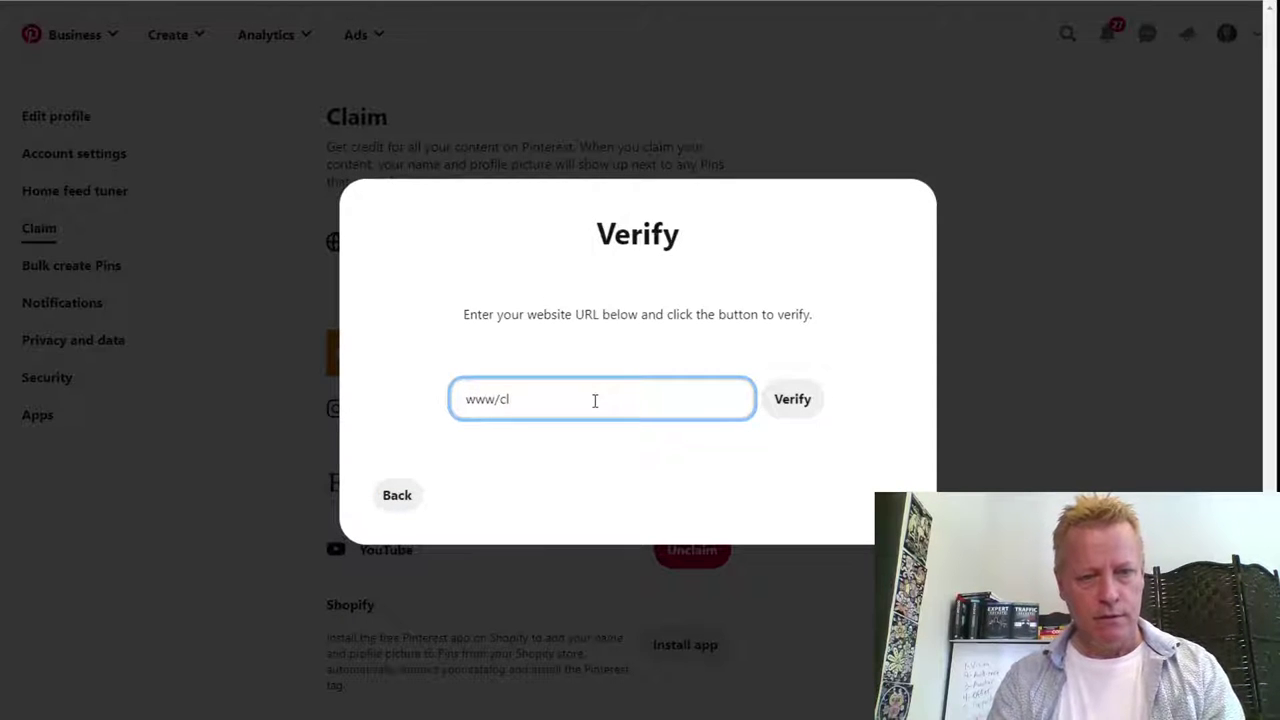
key(ctrl+a)
key(BackSpace)
text(clicked)
text(ourse.com)
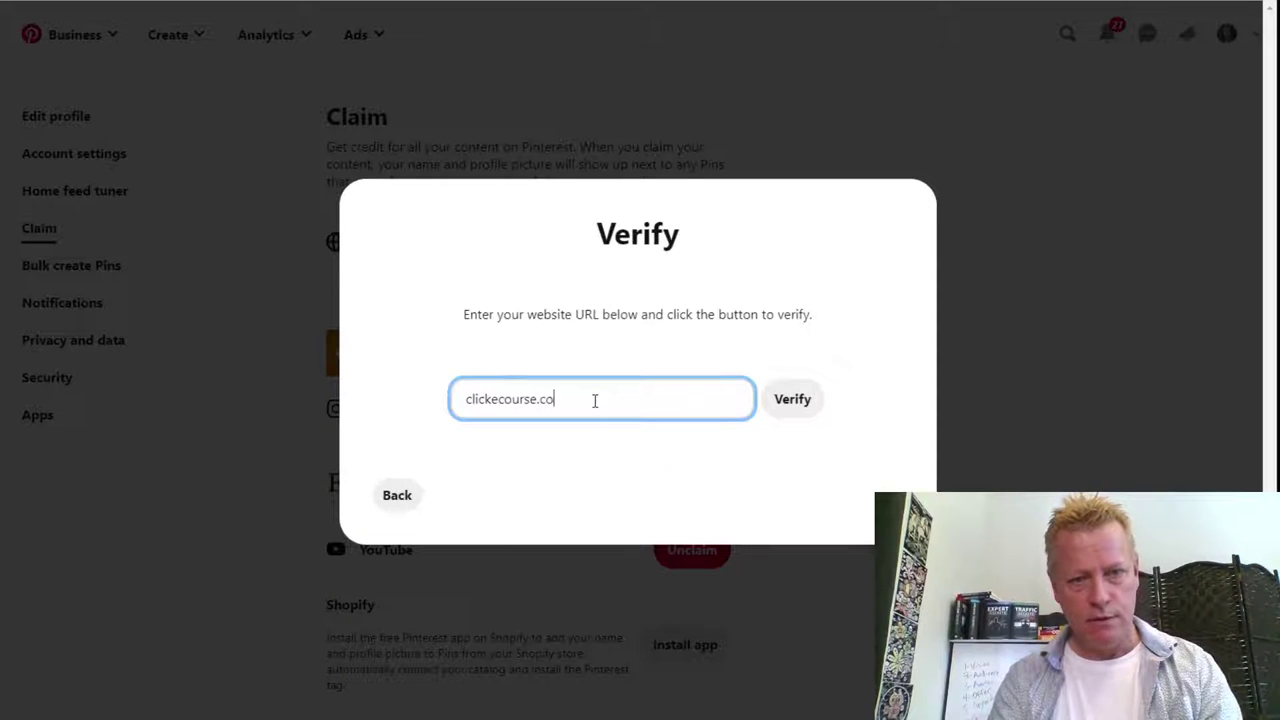
click(777, 414)
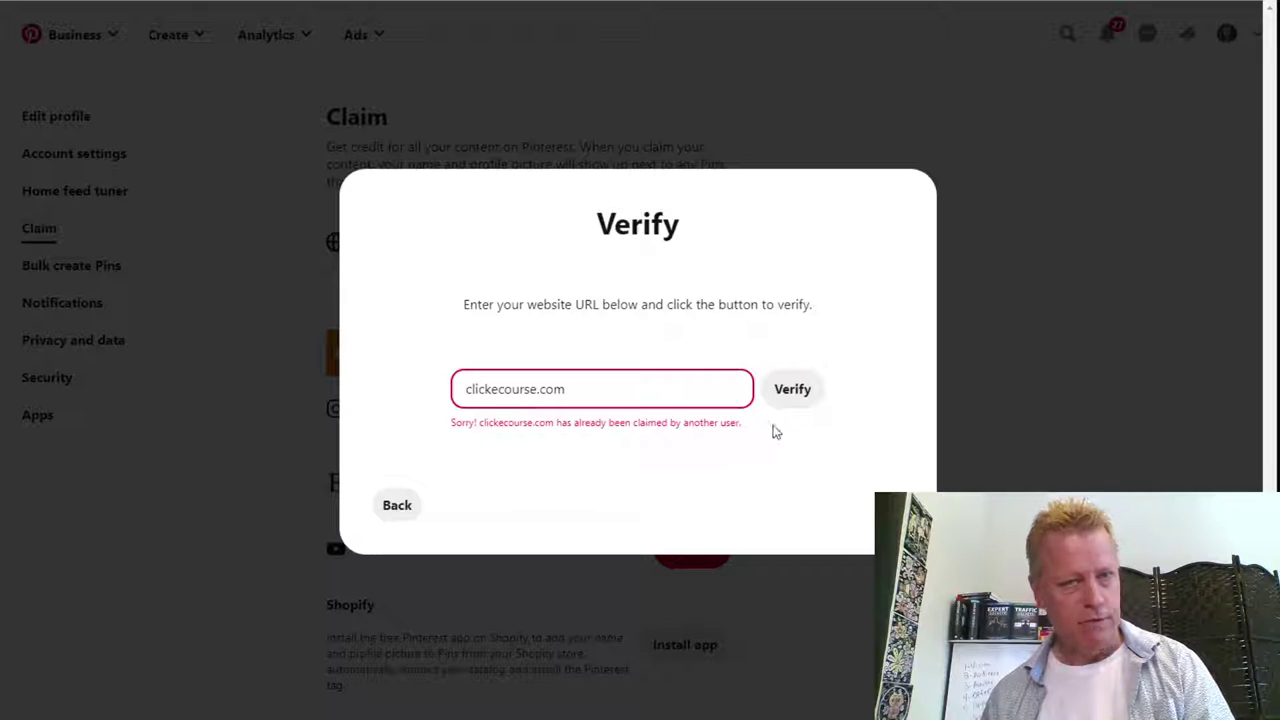
click(414, 514)
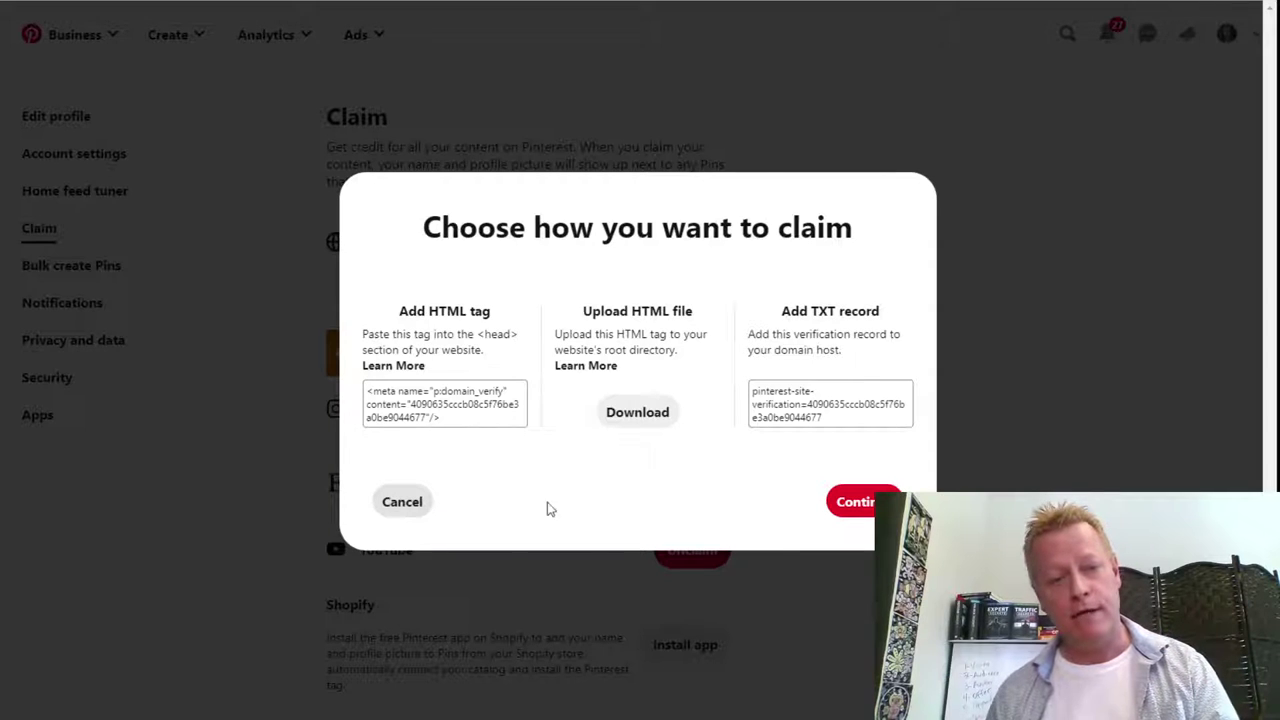
click(400, 506)
Add another Pinterest account and try logging in with a mistyped username and the saved password.
click(1241, 35)
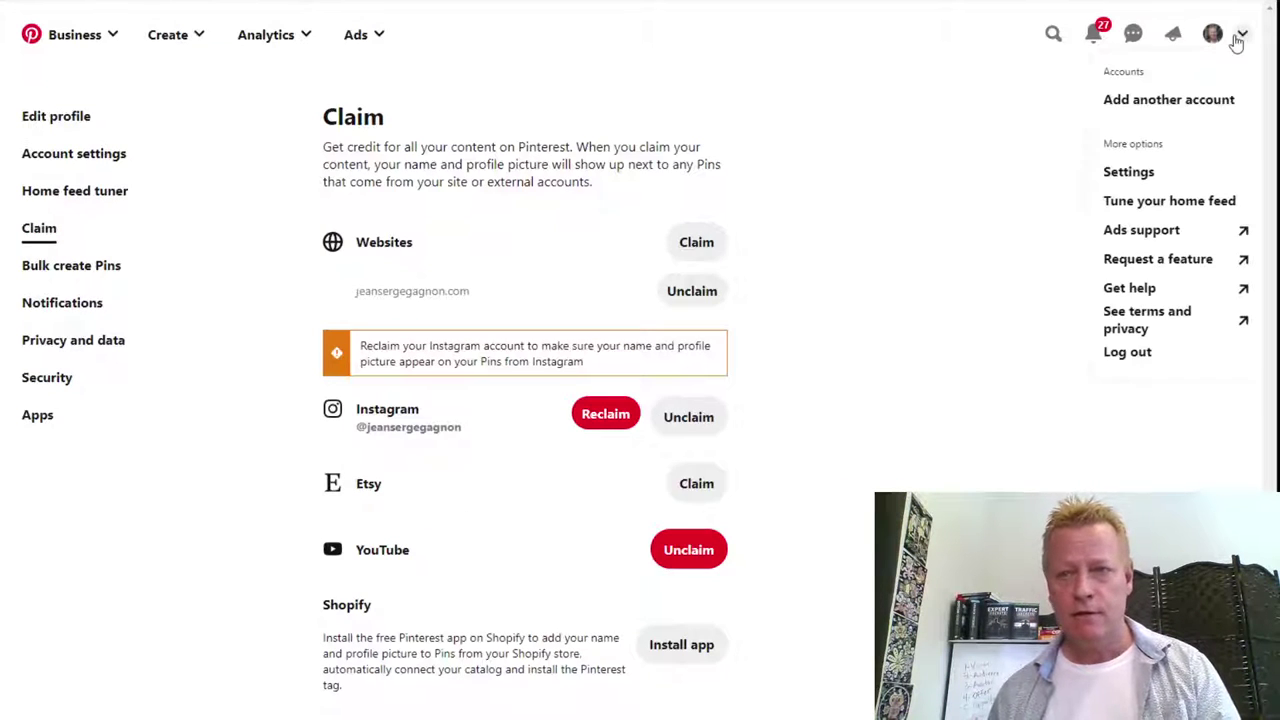
click(1153, 102)
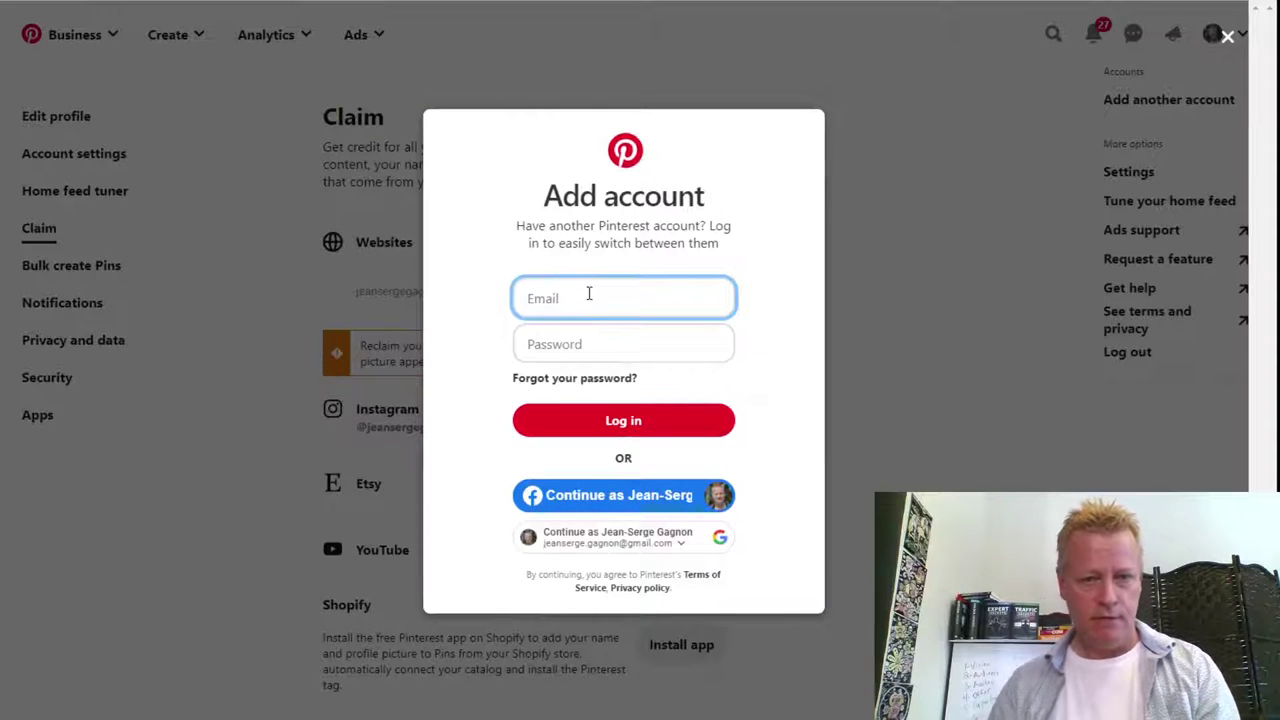
text(clic)
text(kecruse)
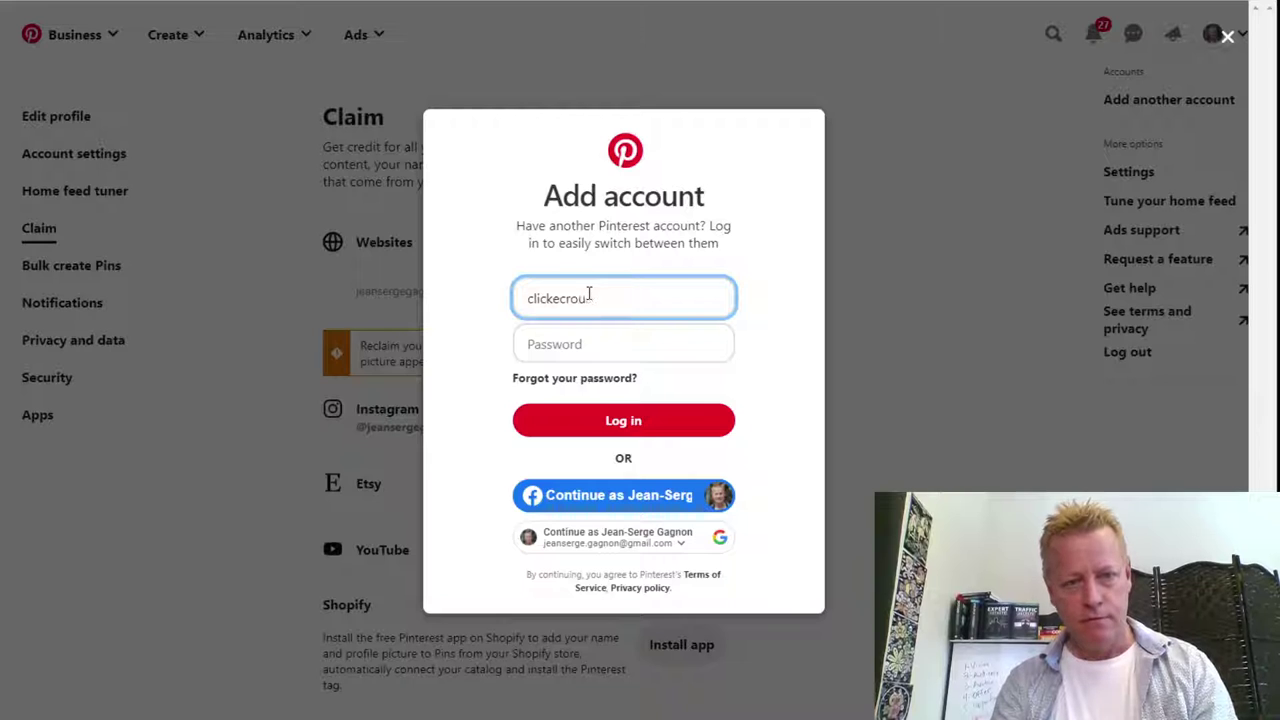
text(se)
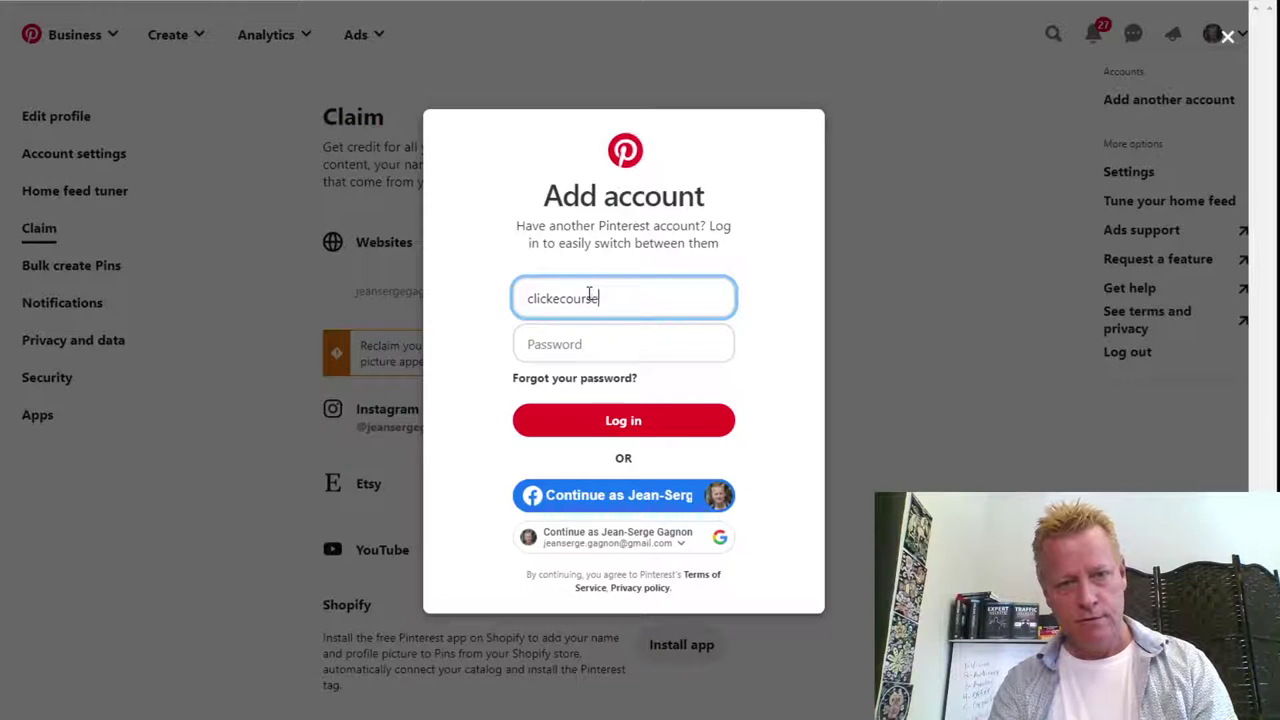
key(Tab)
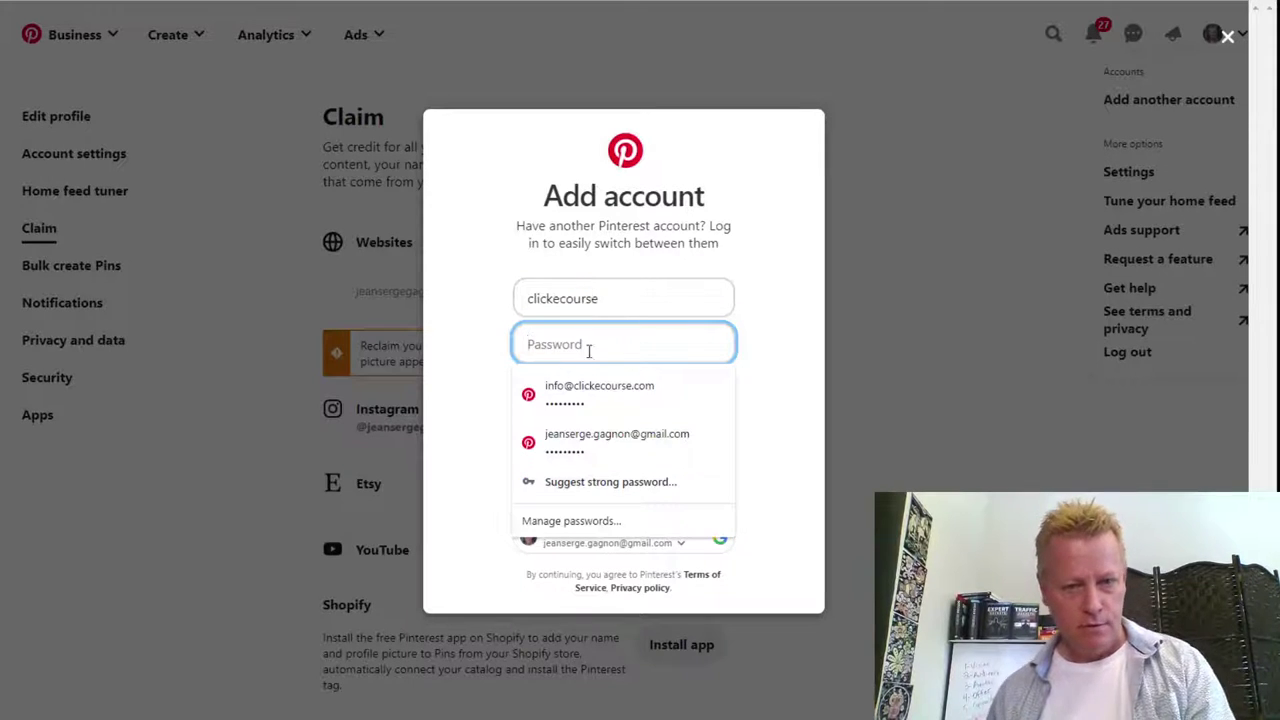
click(590, 392)
click(645, 425)
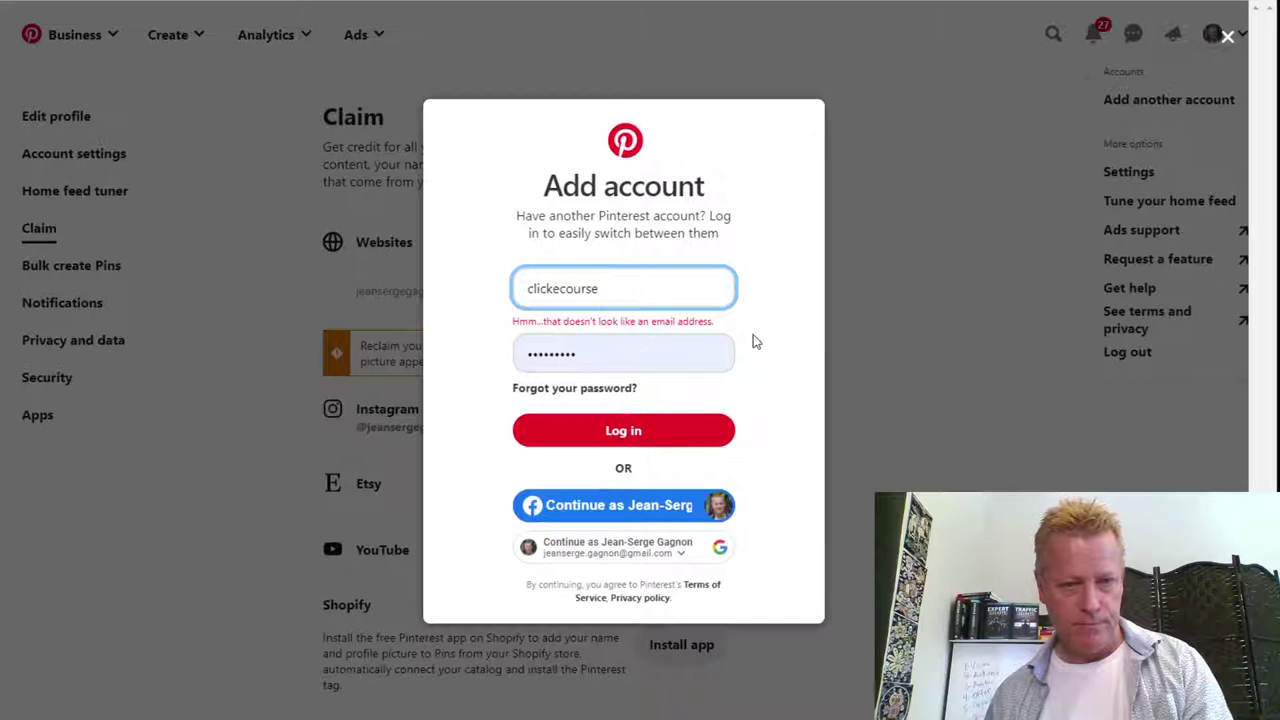
Clear the invalid username and log in with the saved Click eCourse credentials.
click(605, 362)
click(612, 297)
drag(612, 295, 497, 297)
key(BackSpace)
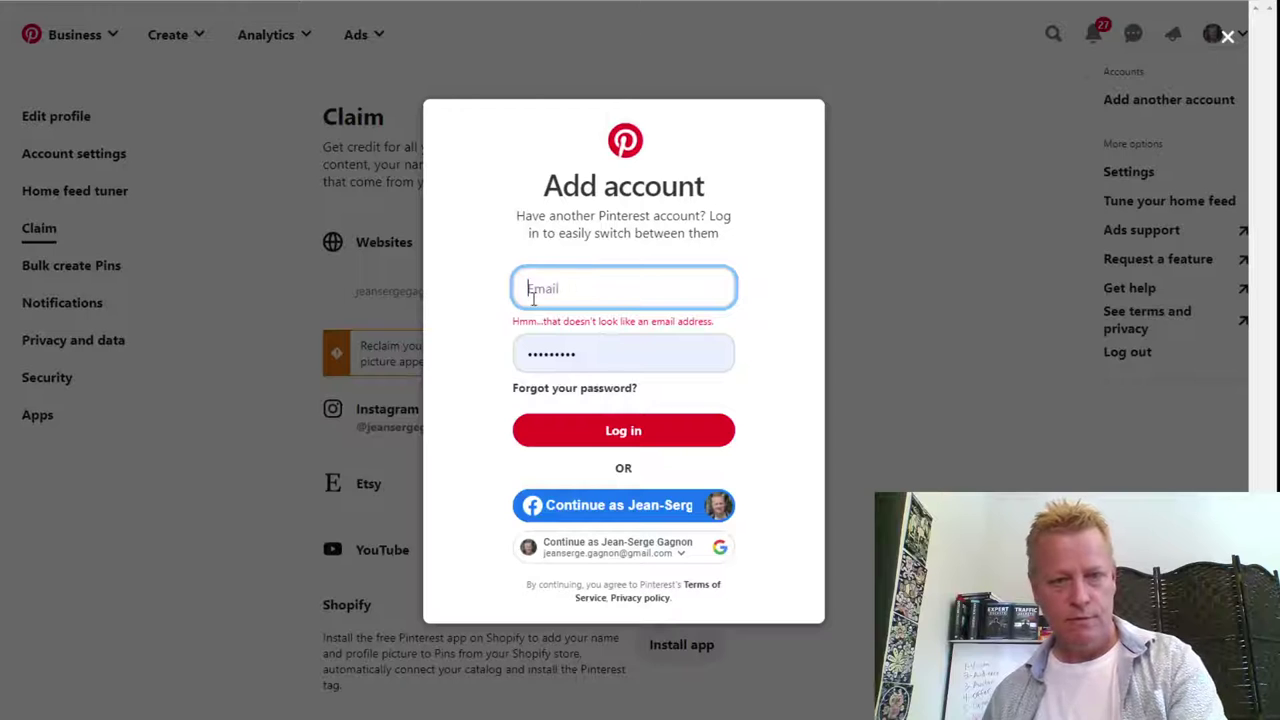
click(607, 350)
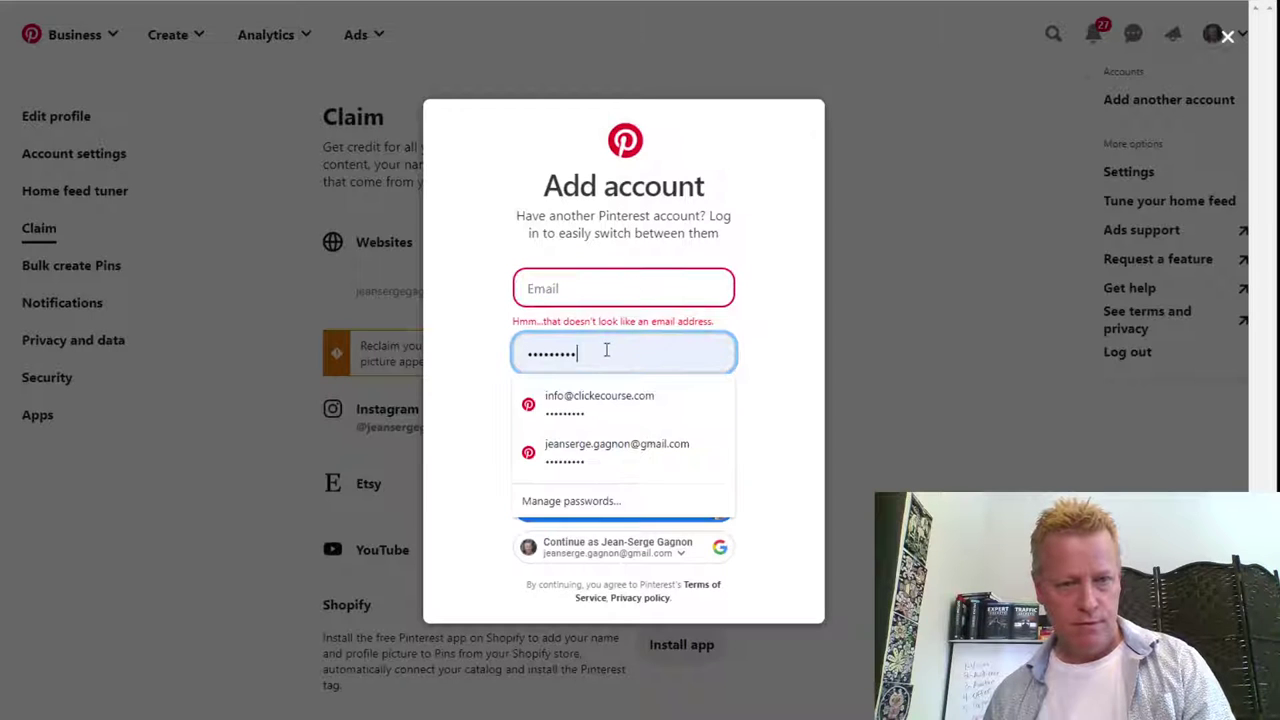
click(608, 401)
click(630, 433)
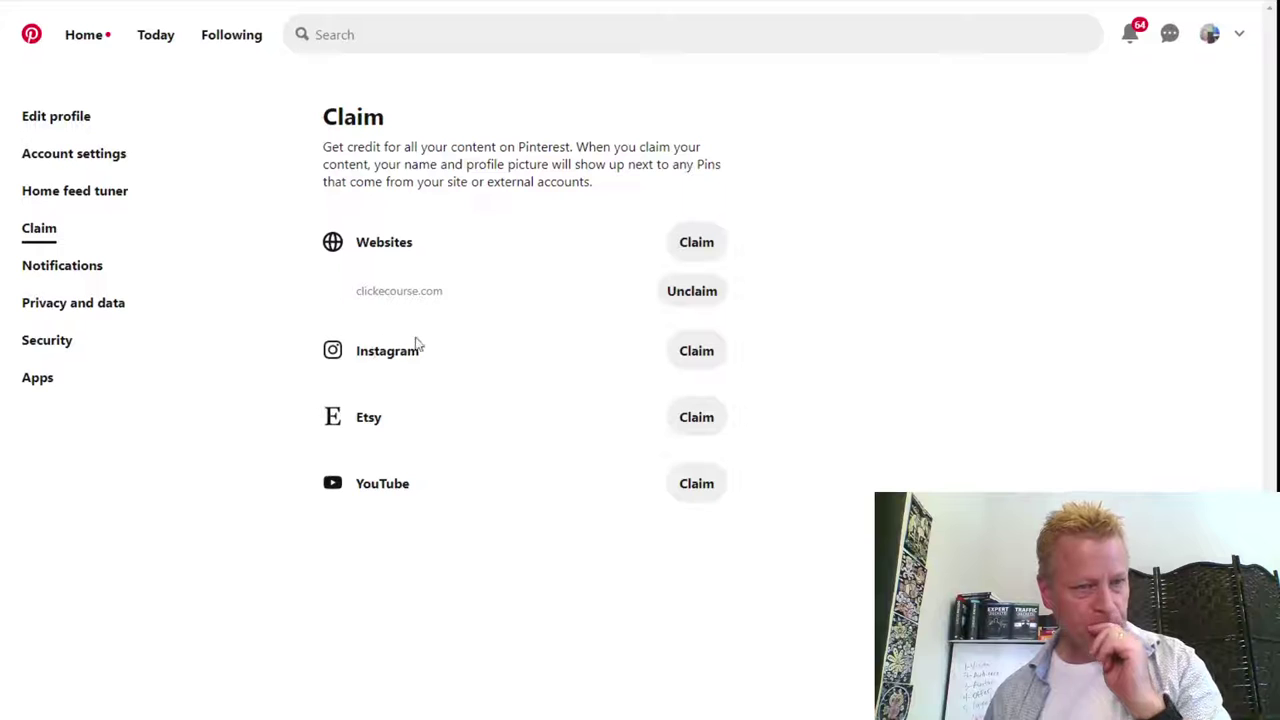
View the Click eCourse profile, then switch back to the original personal business account.
click(1209, 34)
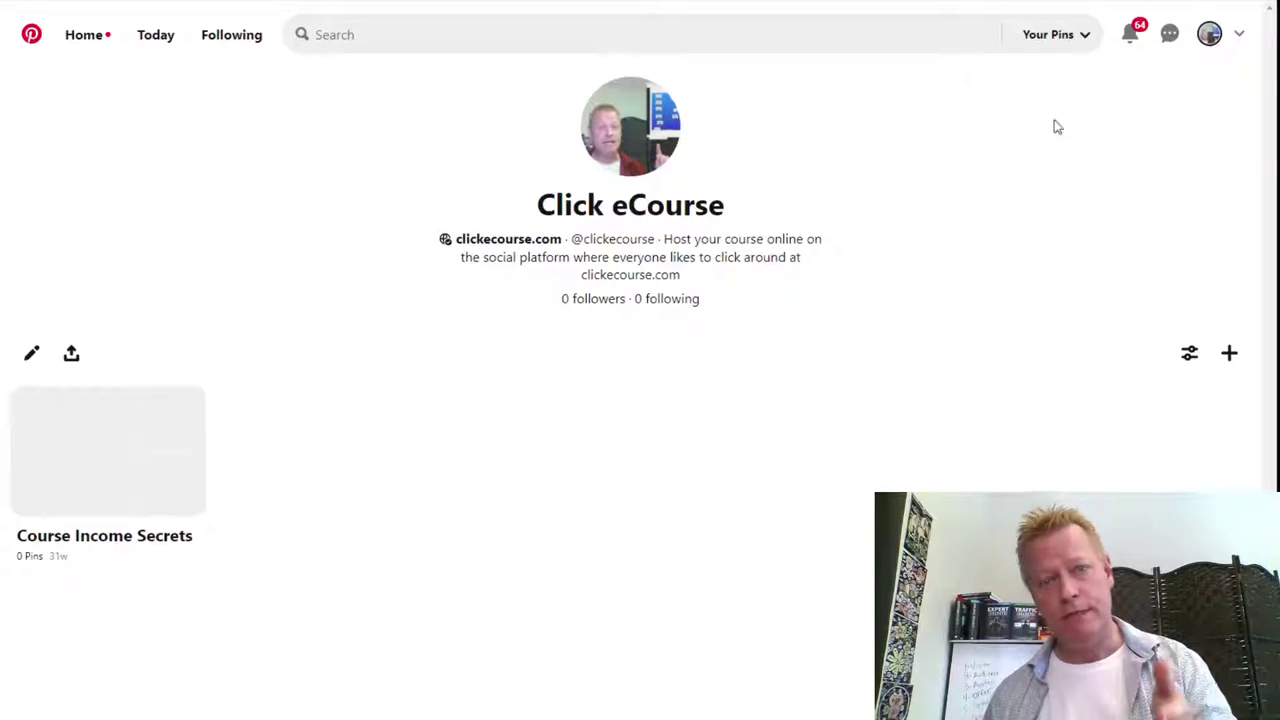
click(1236, 38)
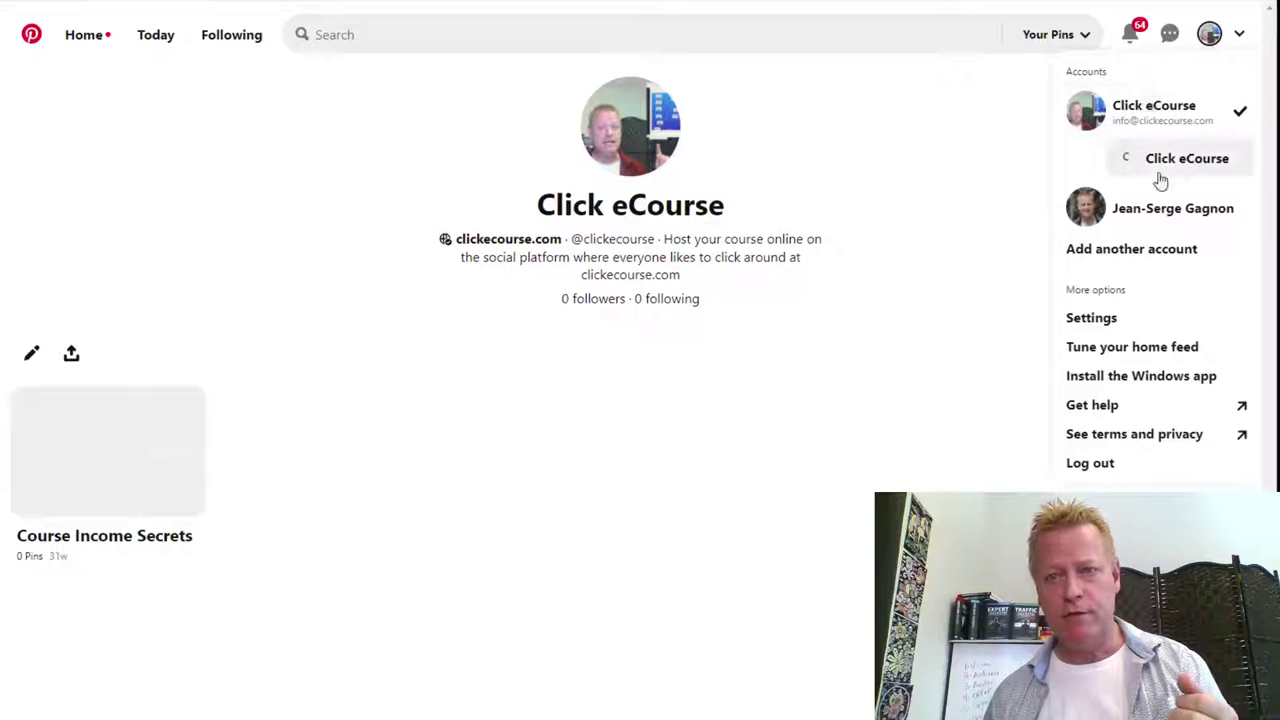
click(1143, 208)
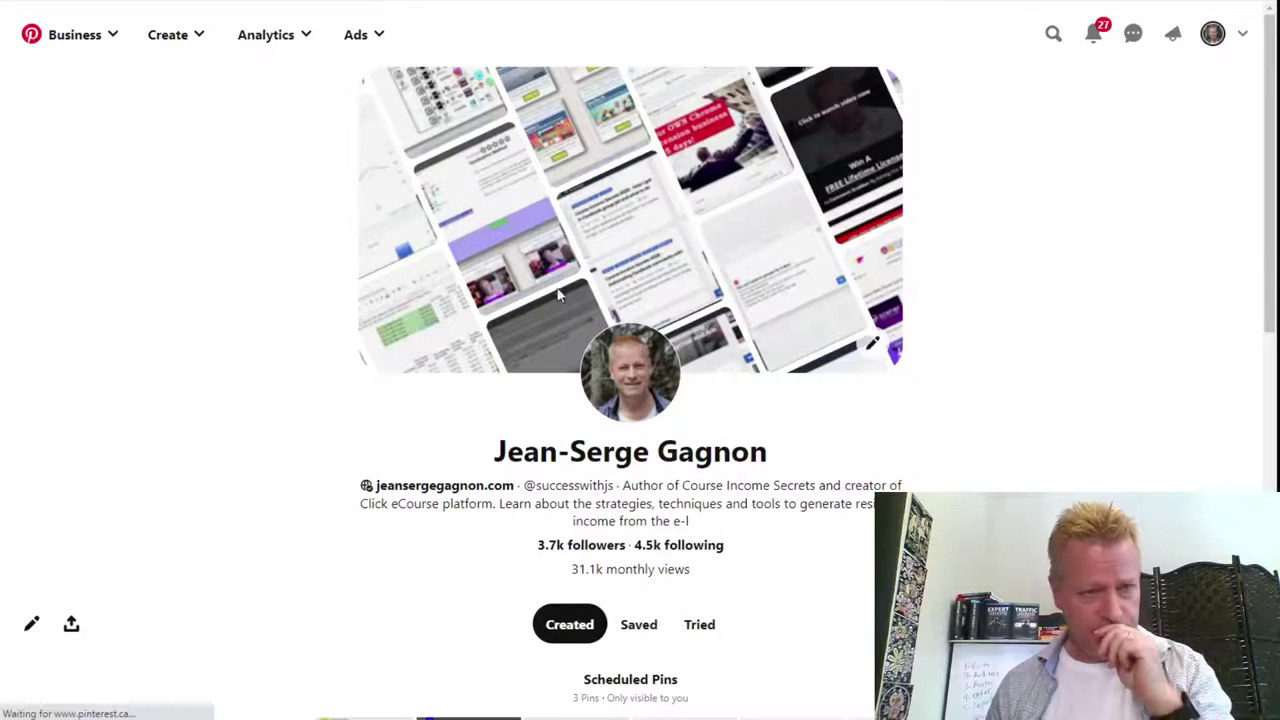
Review the saved audiences on the Ads Audiences page, then start a new ad campaign.
scroll(815, 327, down, 3)
scroll(815, 327, down, 2)
scroll(920, 360, up, 5)
scroll(920, 360, down, 5)
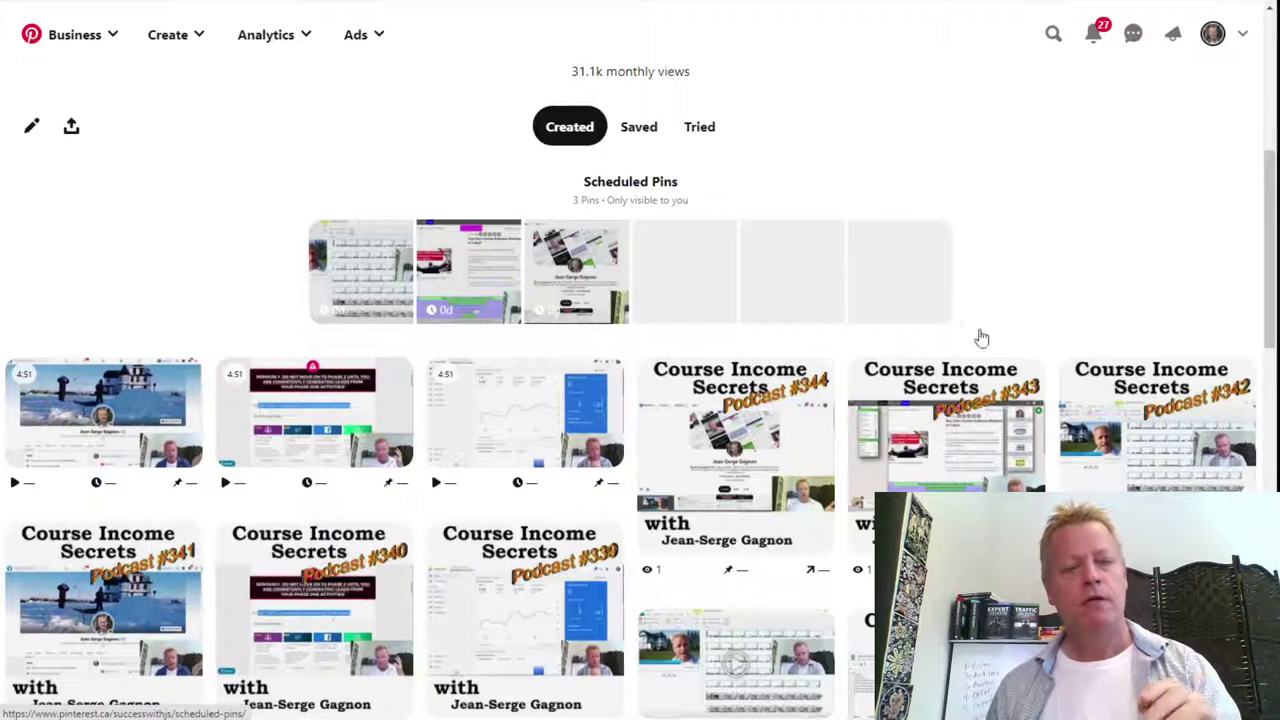
scroll(1055, 278, up, 5)
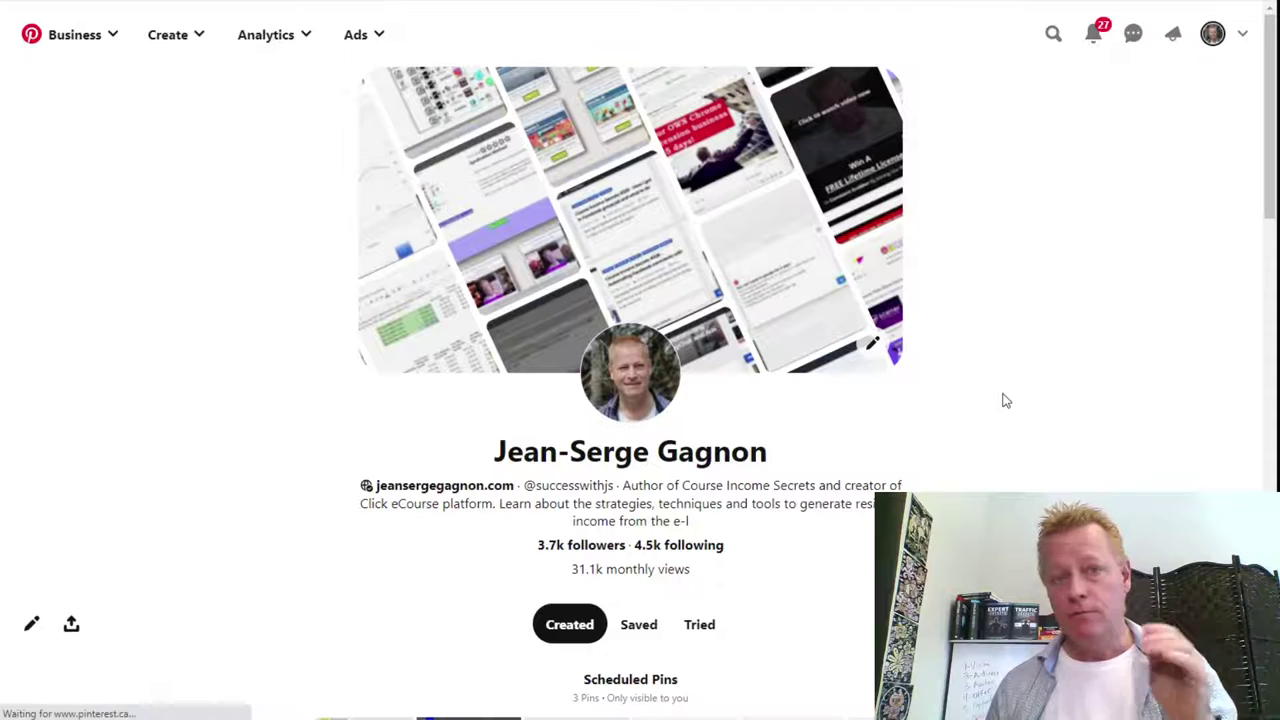
click(356, 36)
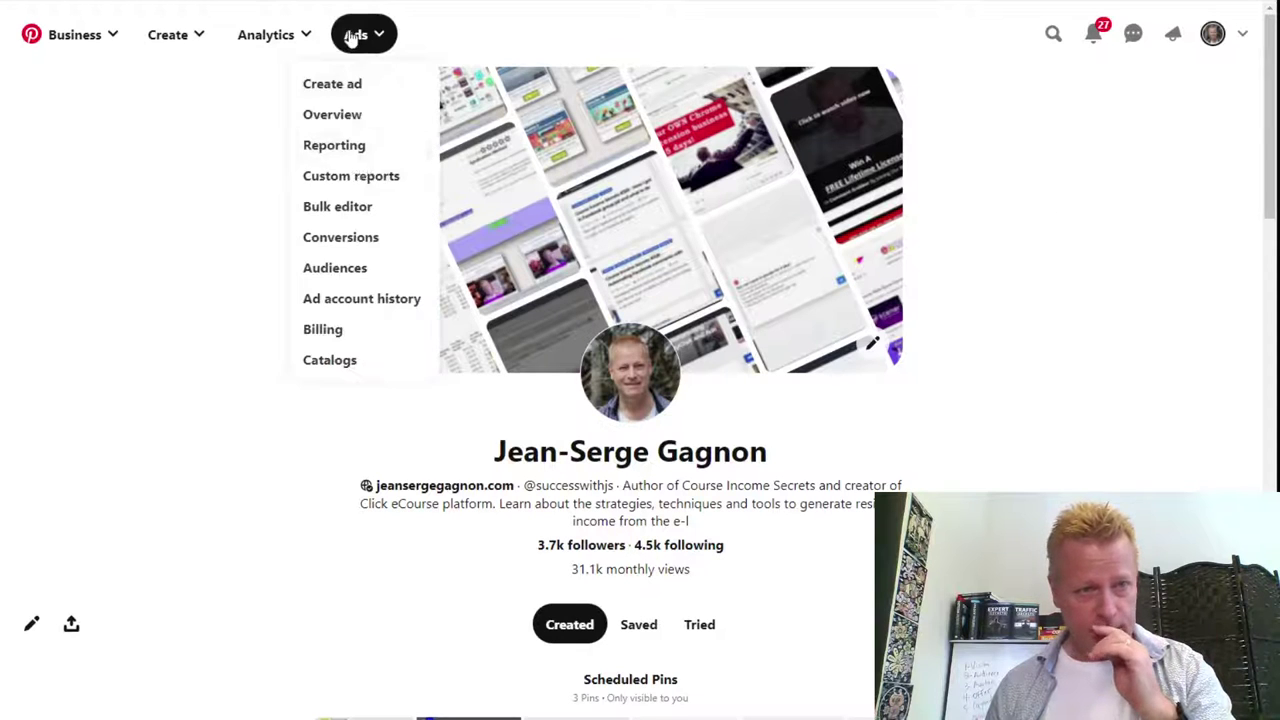
click(345, 282)
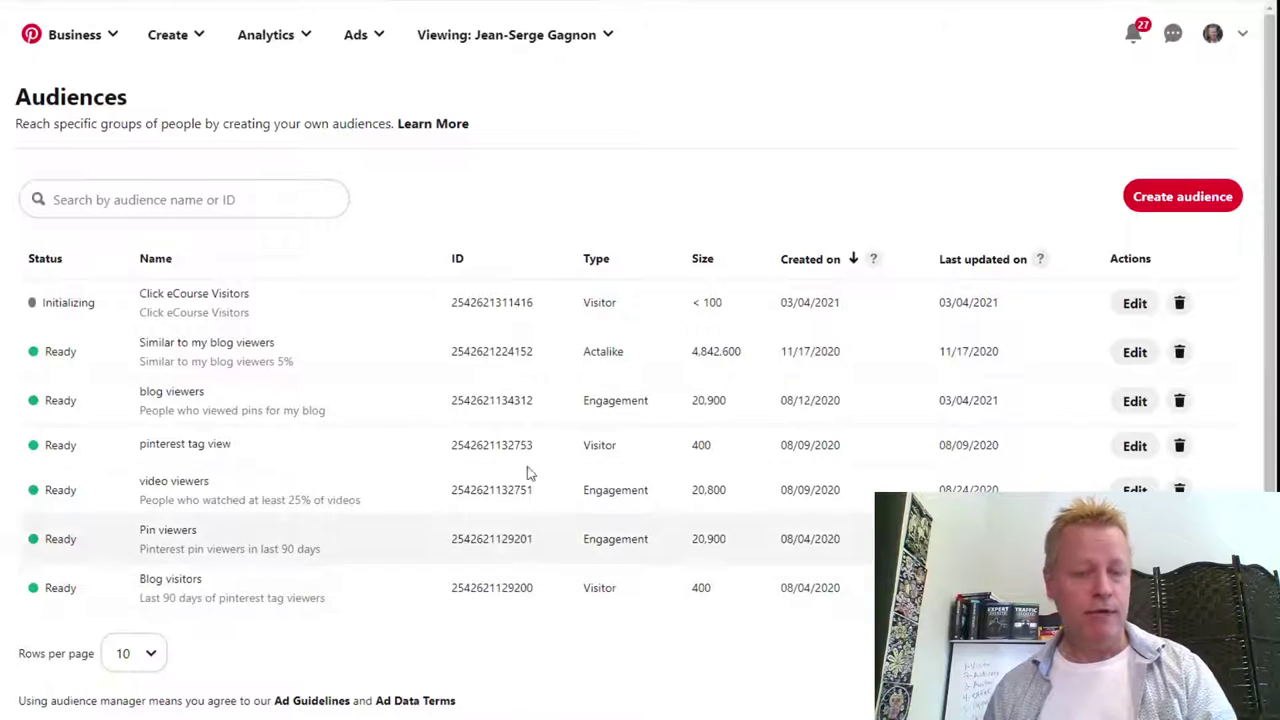
click(374, 40)
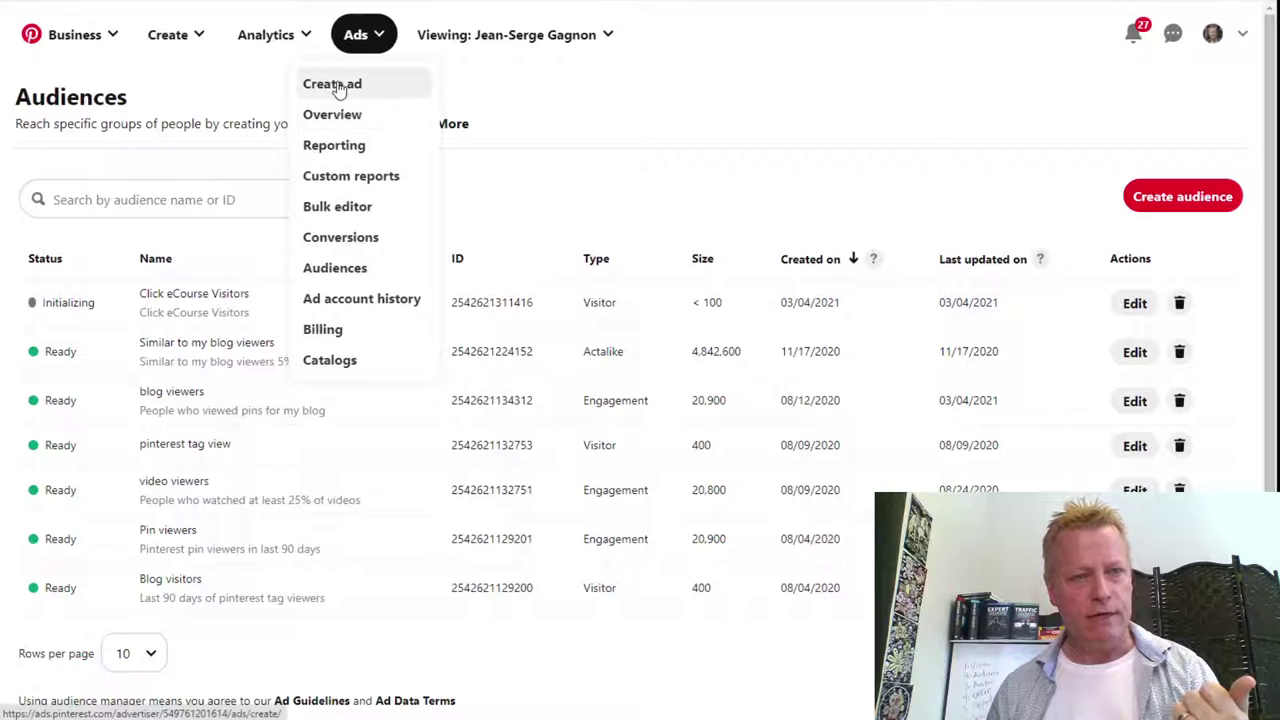
click(341, 85)
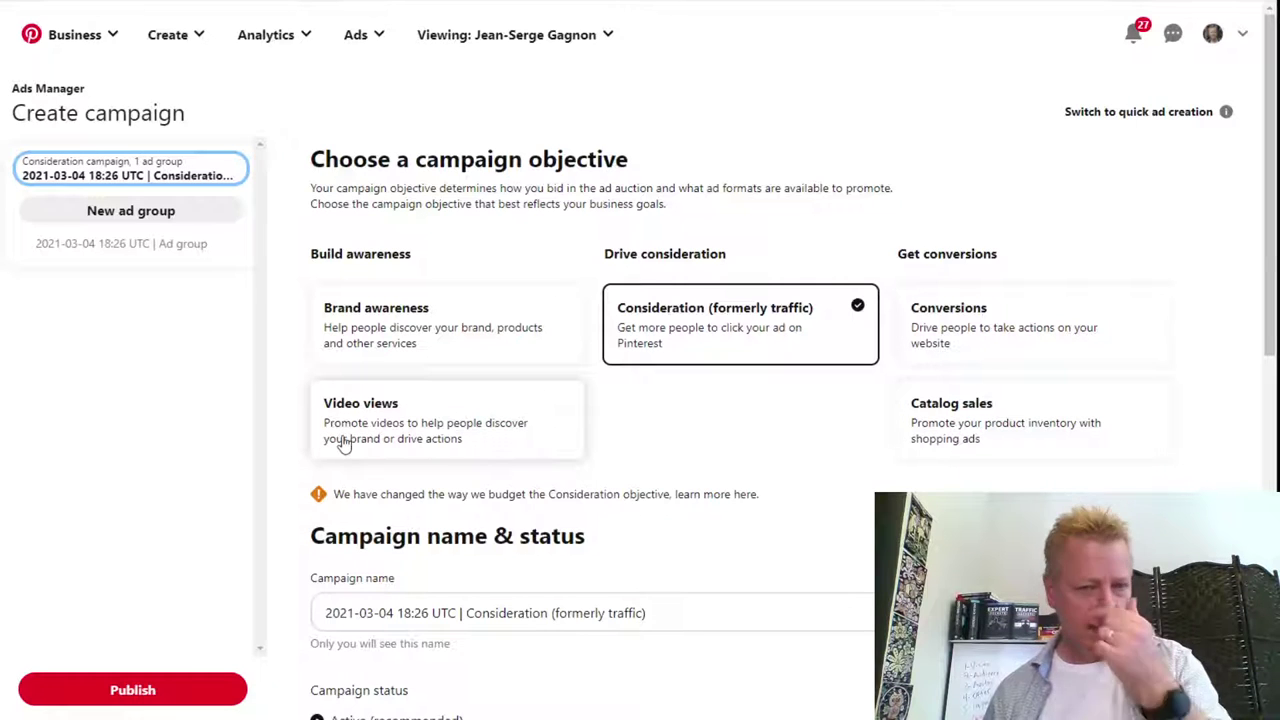
Choose the Video views campaign objective and expand the campaign spend limits and status.
click(403, 428)
scroll(511, 479, down, 2)
click(526, 464)
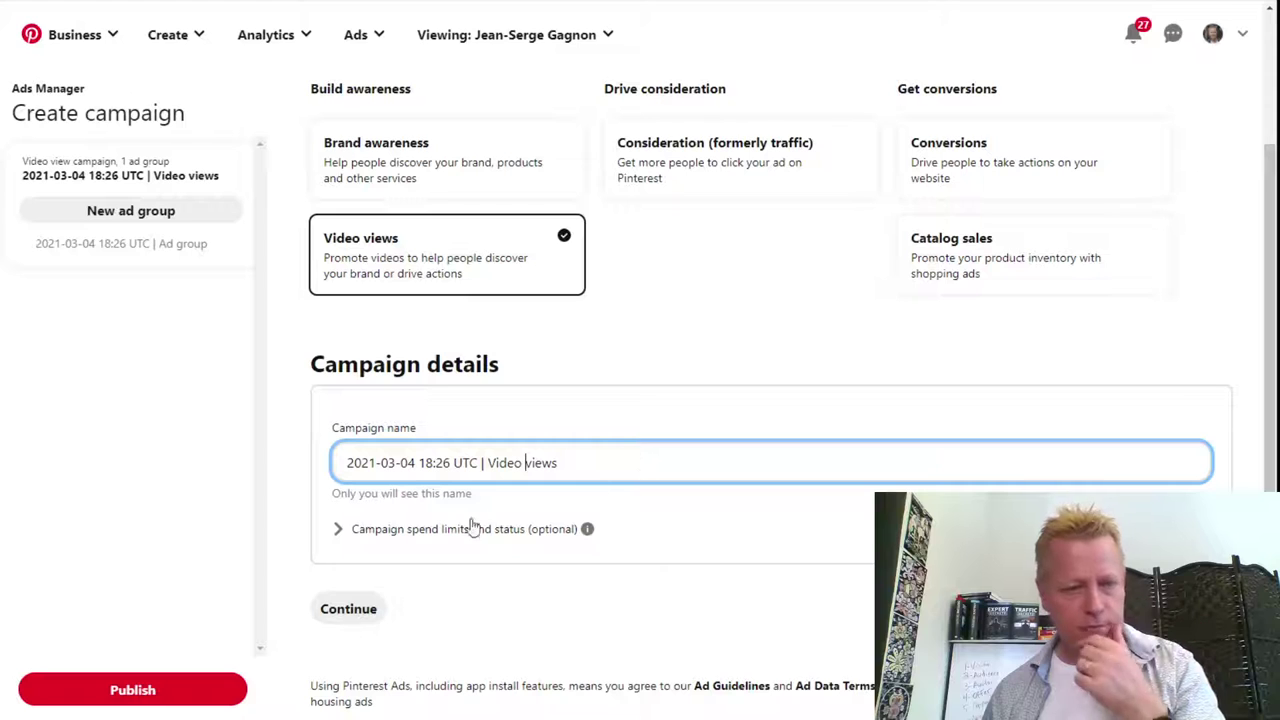
click(380, 533)
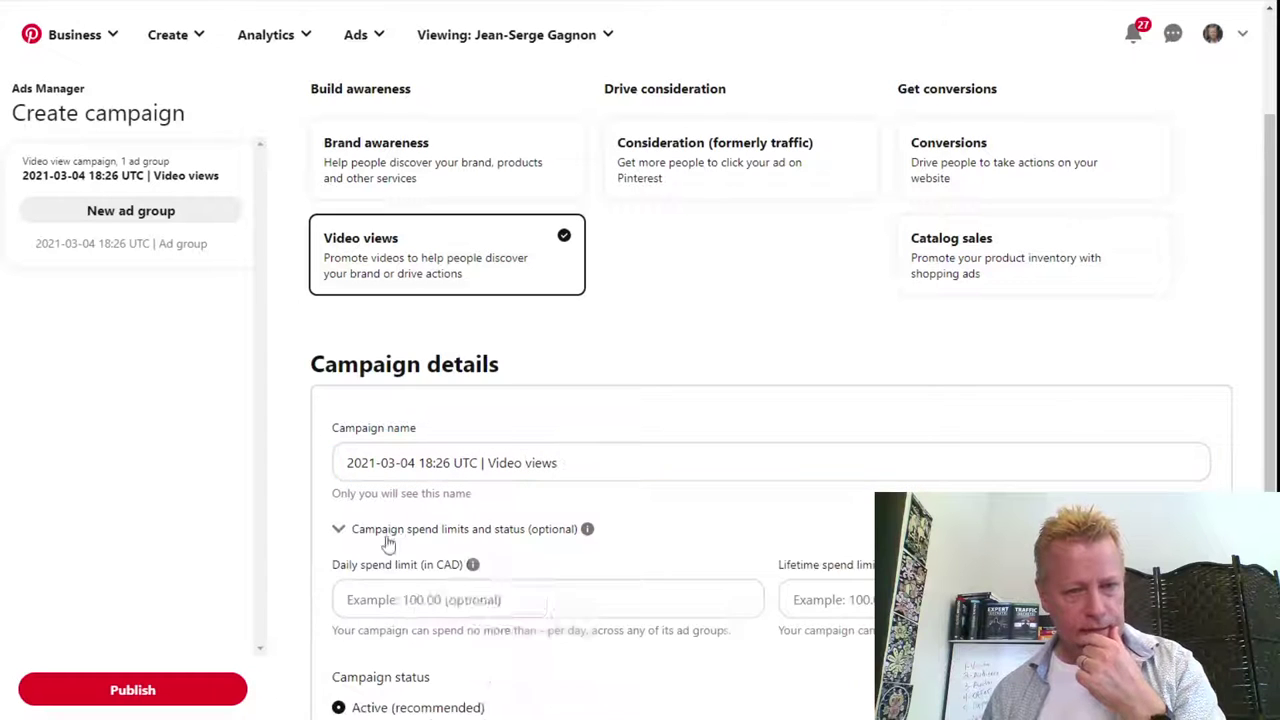
scroll(557, 448, down, 3)
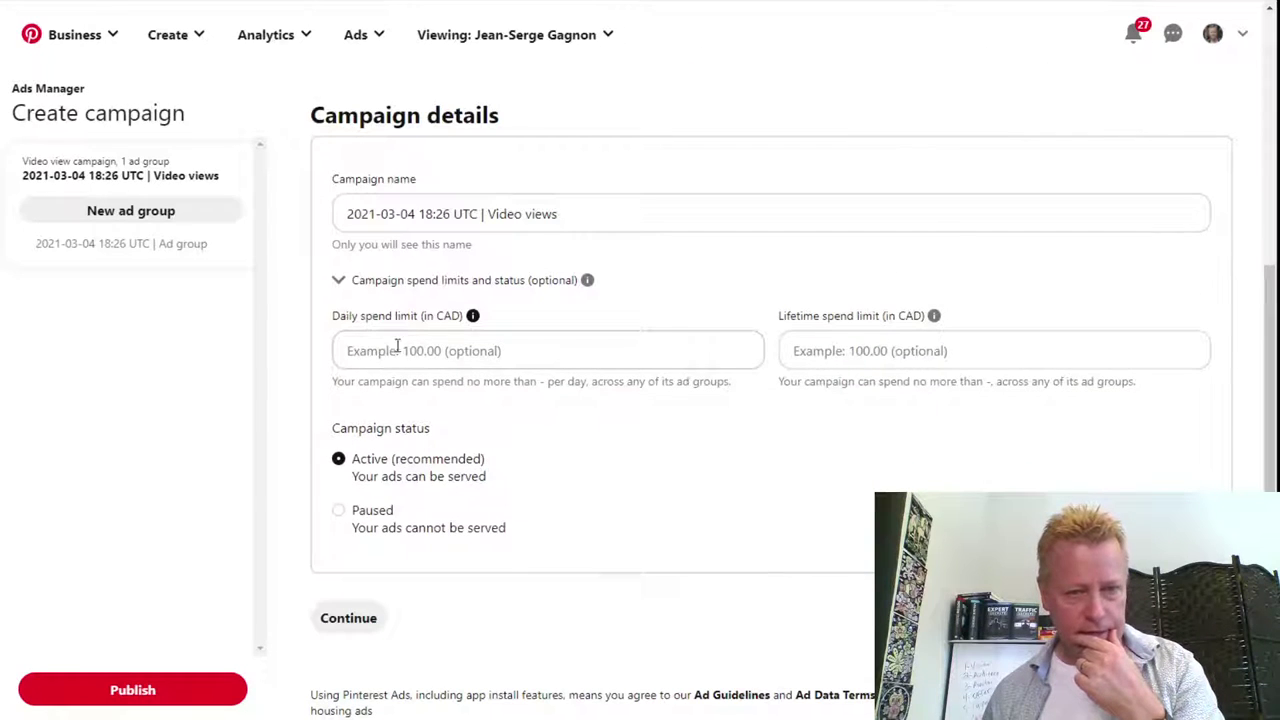
Set the daily spend limit to 2.00 CAD and continue to ad group setup.
click(430, 351)
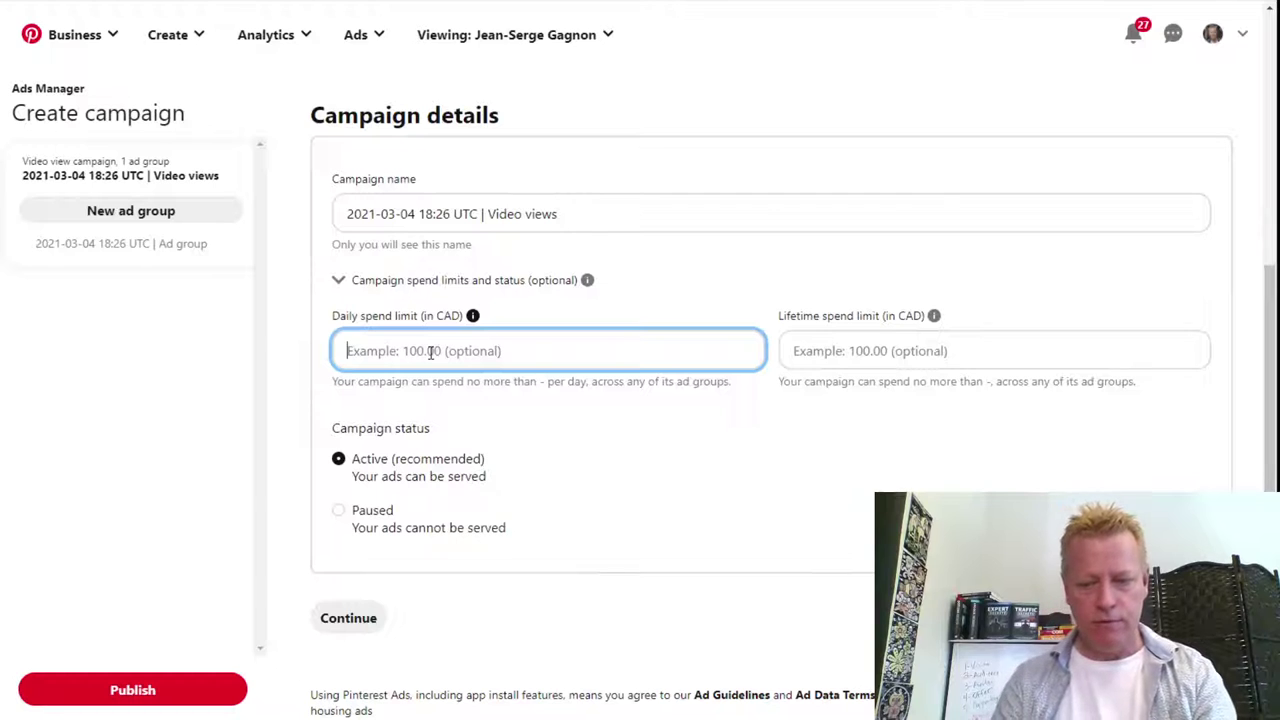
text(20)
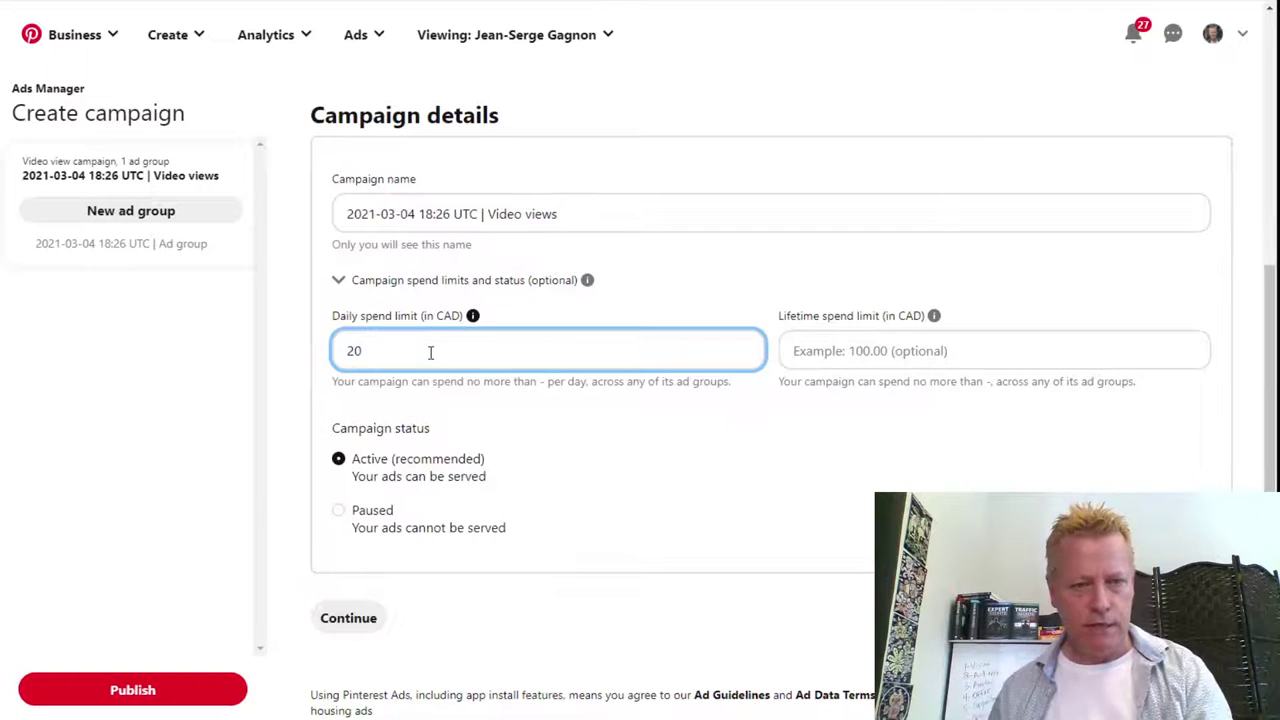
click(588, 485)
drag(412, 362, 324, 363)
text(10)
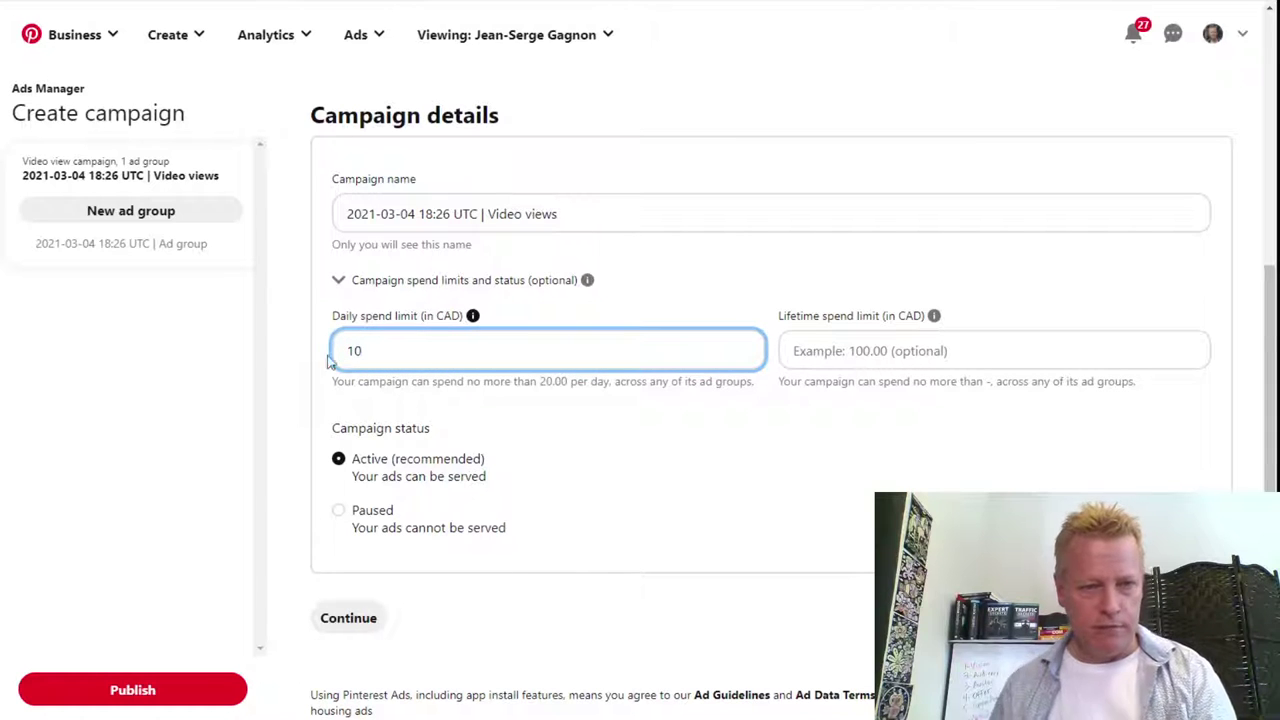
click(620, 476)
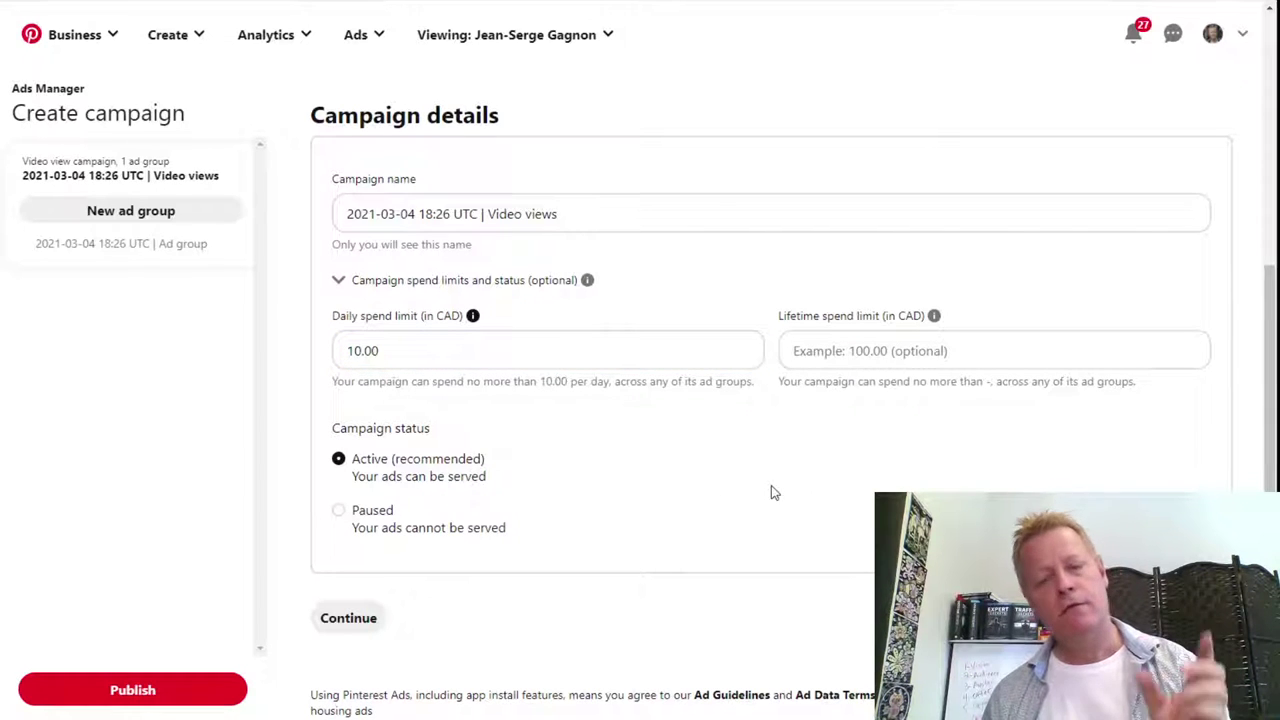
drag(385, 352, 283, 363)
text(1)
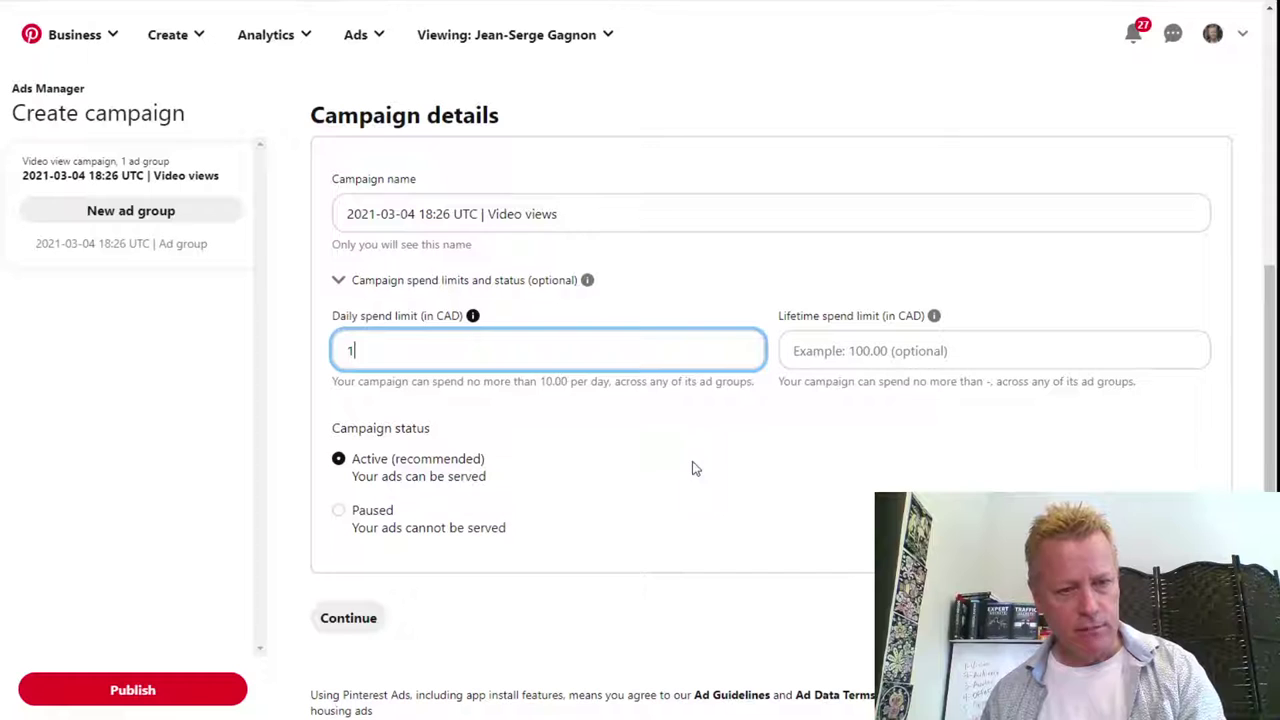
click(692, 464)
click(470, 359)
drag(434, 352, 294, 369)
text(2)
click(660, 502)
scroll(683, 517, down, 1)
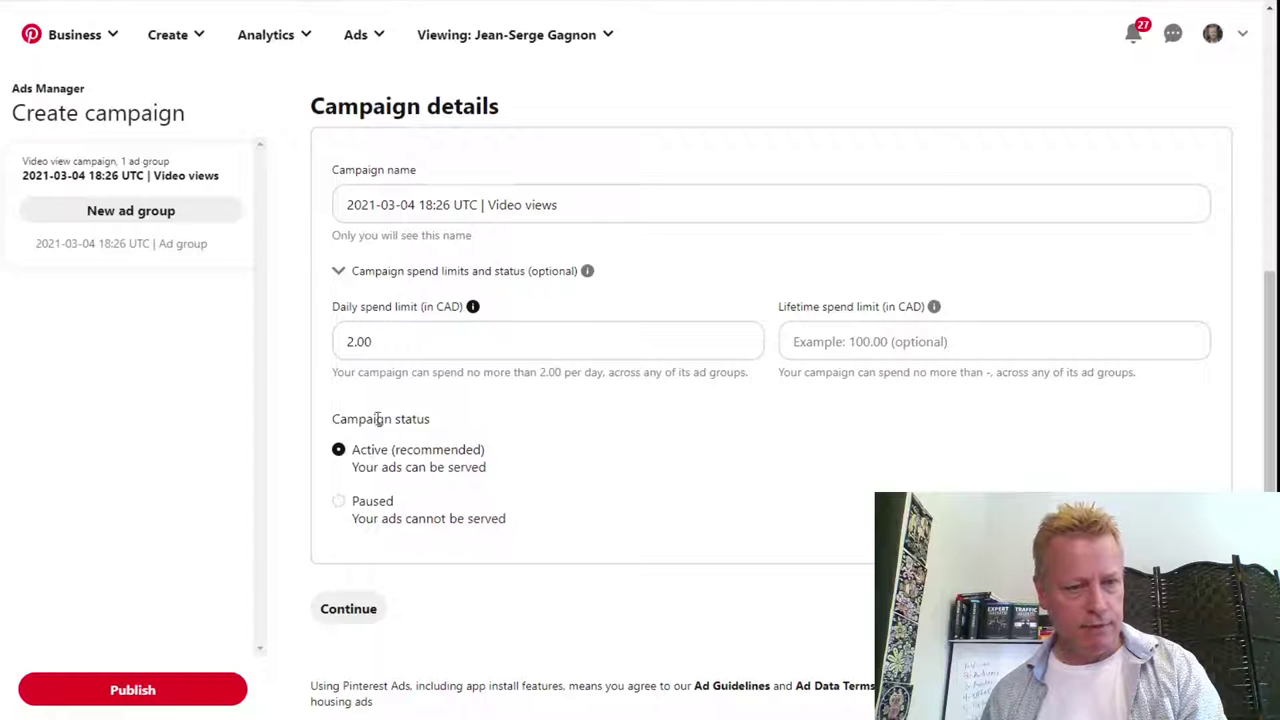
click(366, 606)
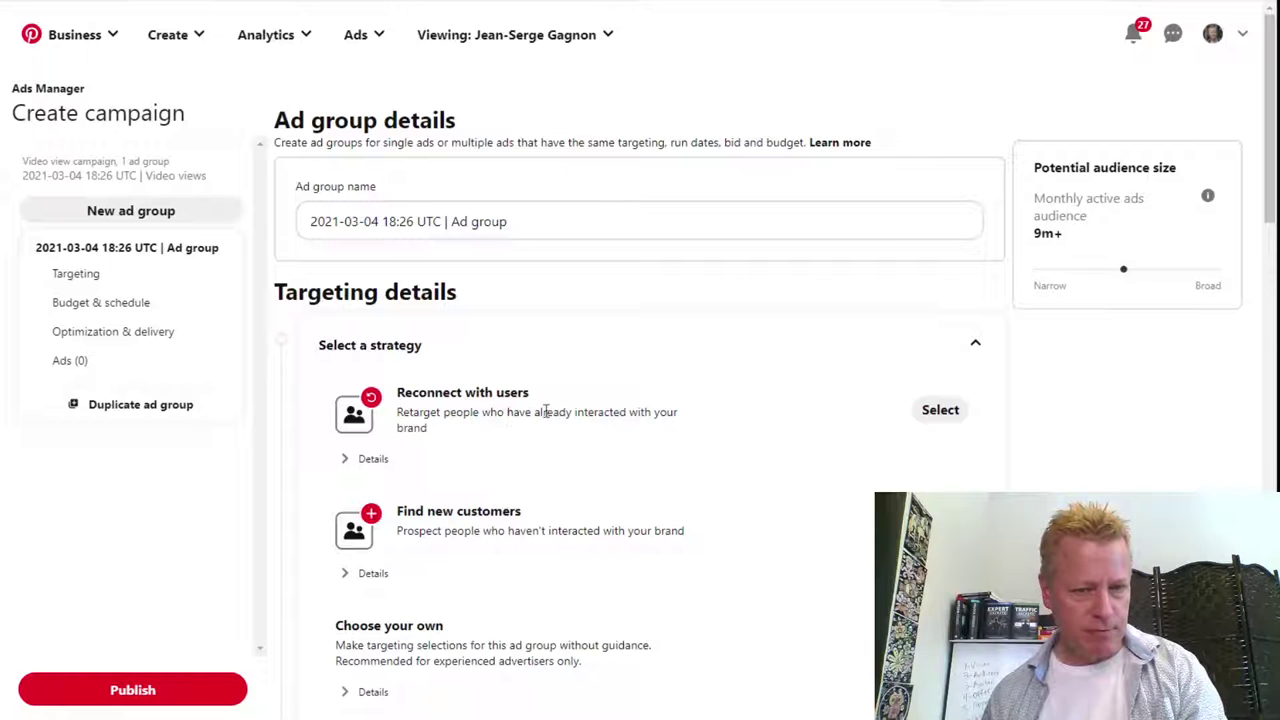
Review its details and select Reconnect with users as the ad group's targeting strategy.
click(352, 458)
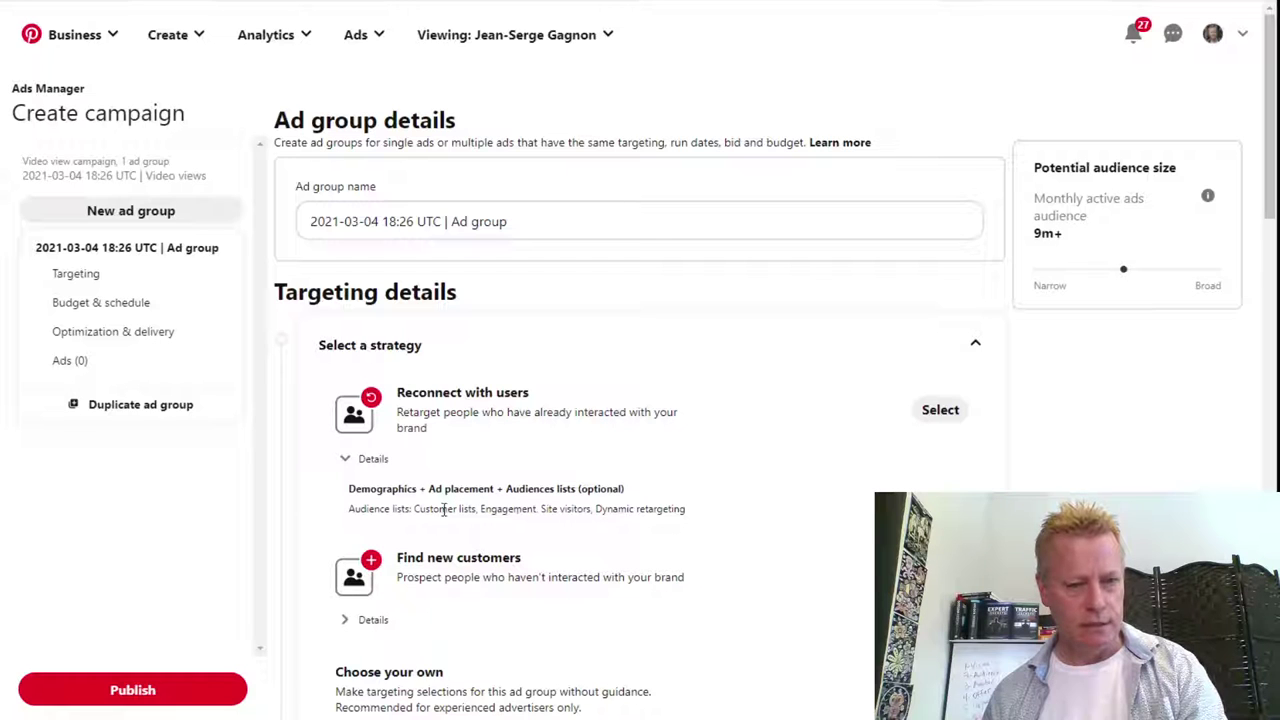
scroll(697, 514, down, 3)
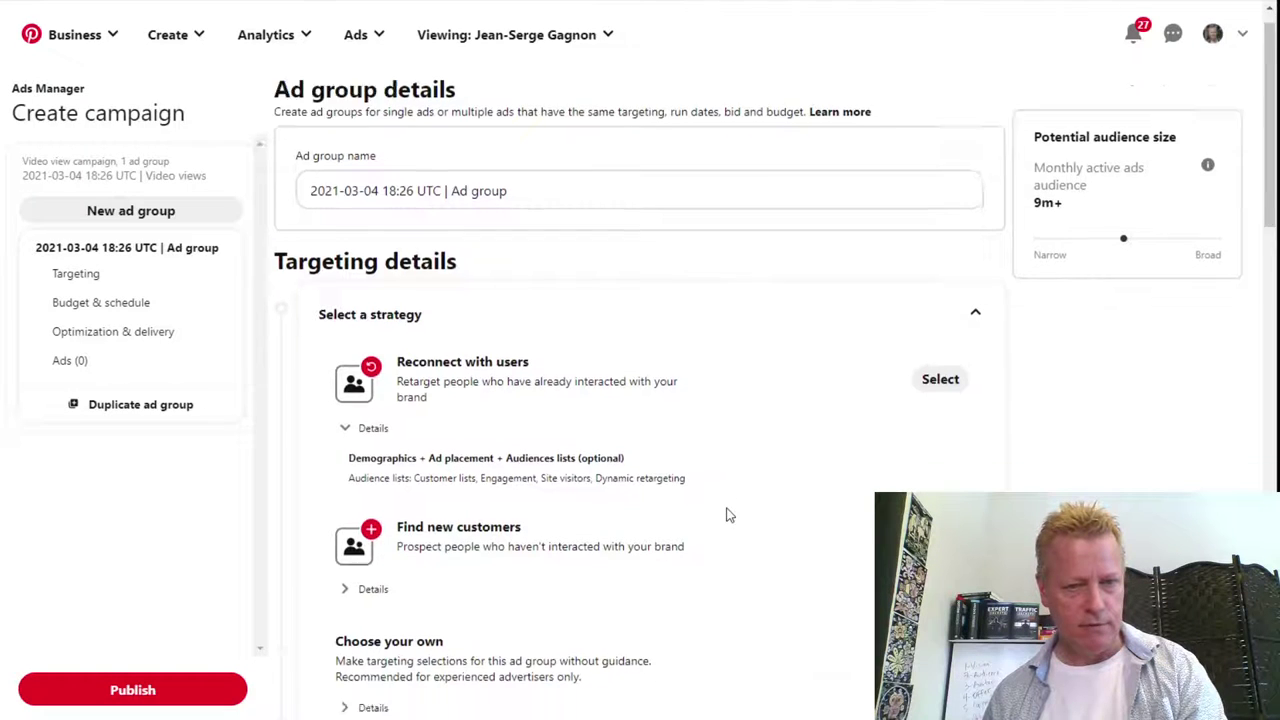
scroll(590, 447, down, 2)
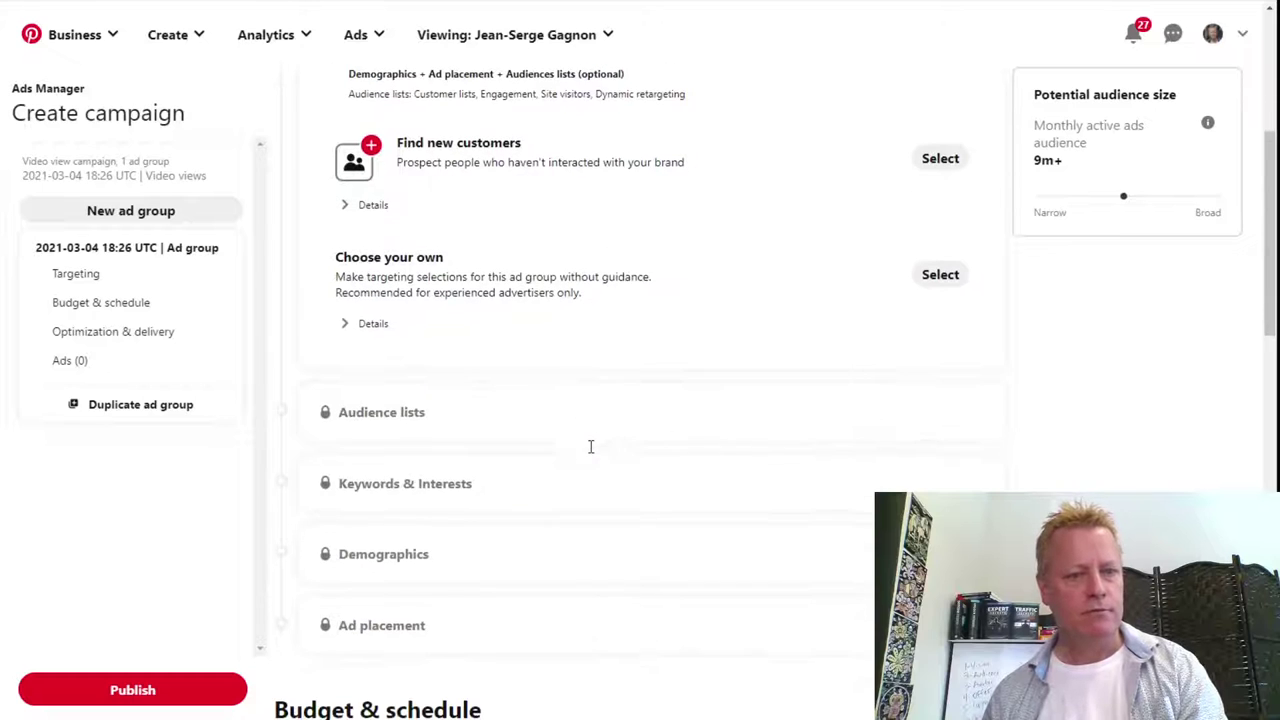
scroll(617, 504, up, 5)
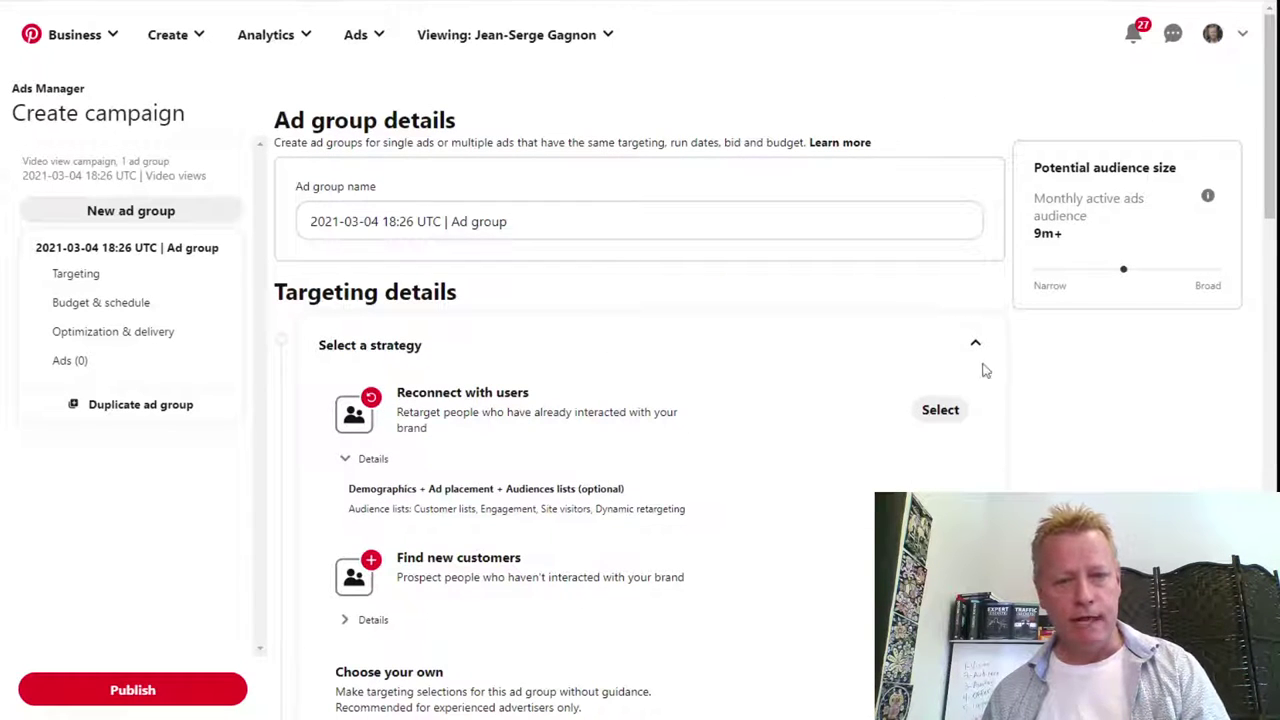
click(974, 343)
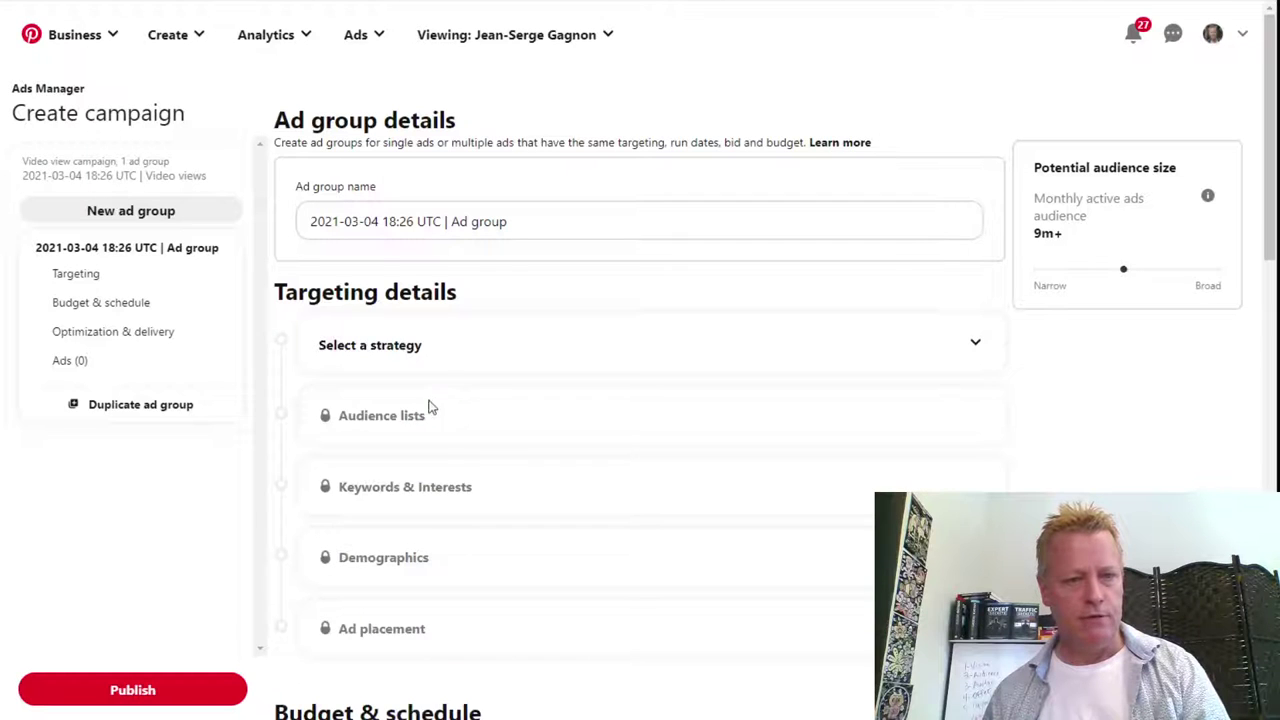
click(511, 358)
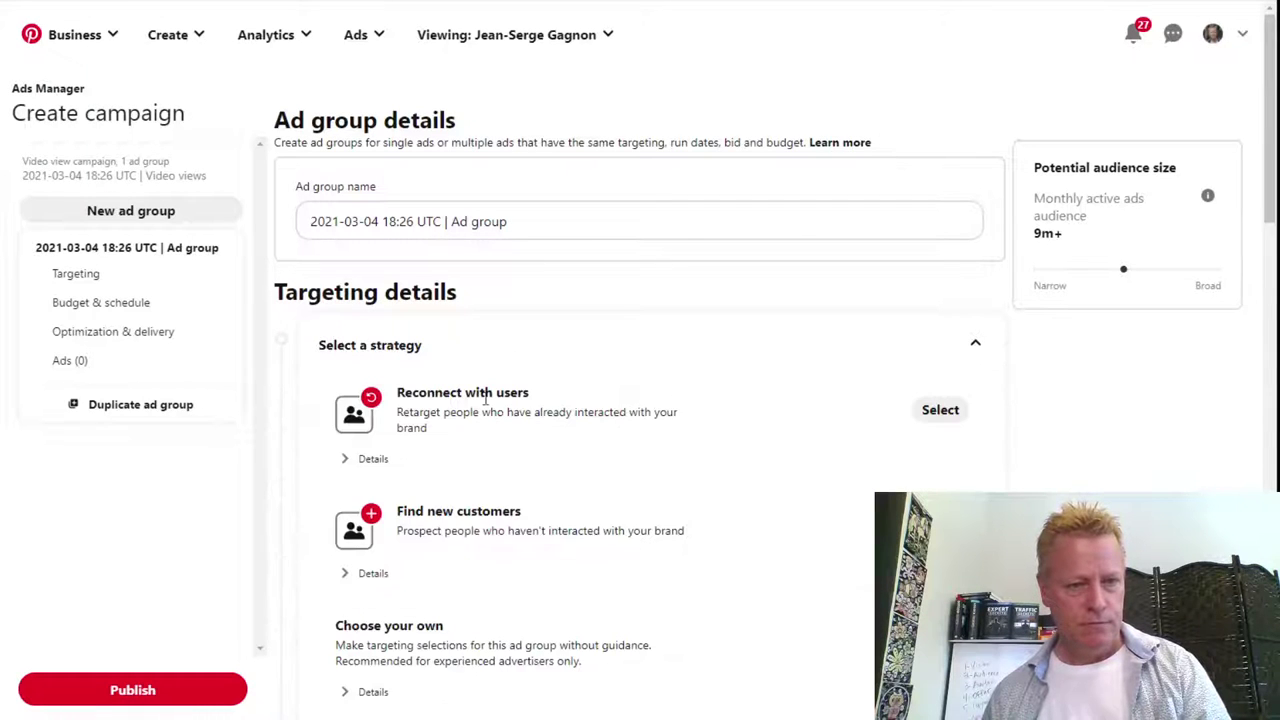
click(937, 409)
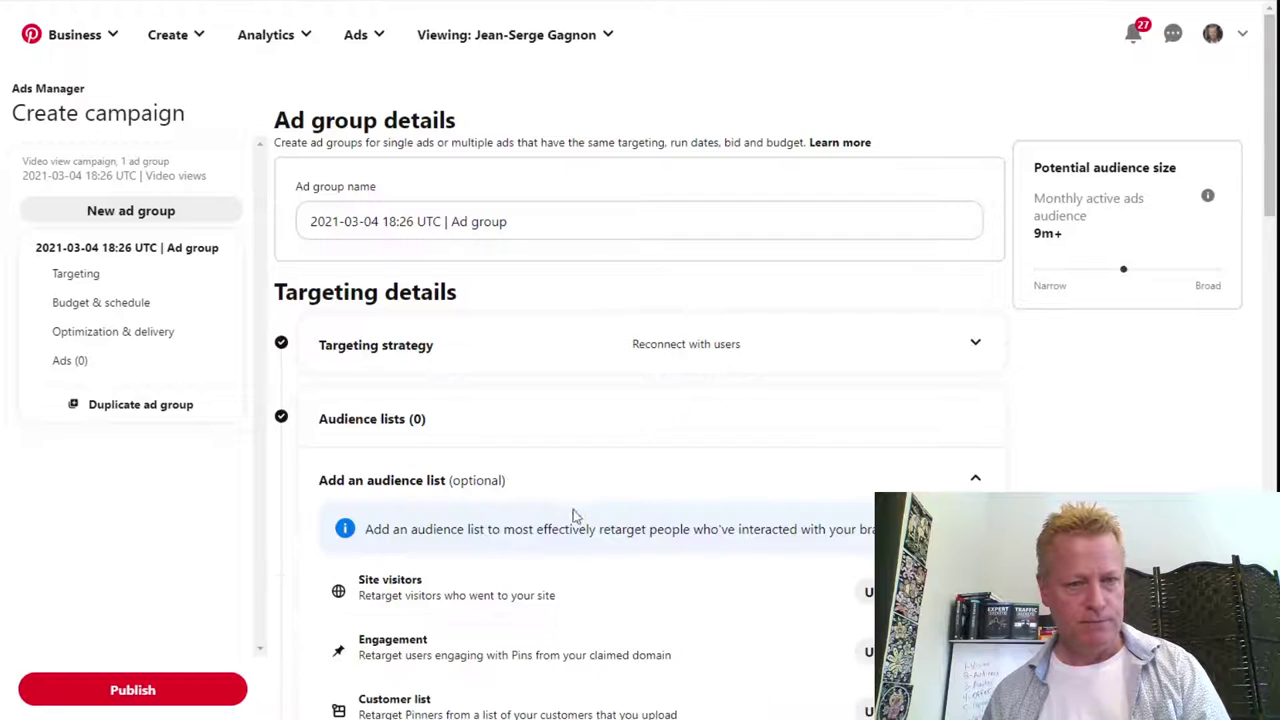
scroll(570, 588, down, 3)
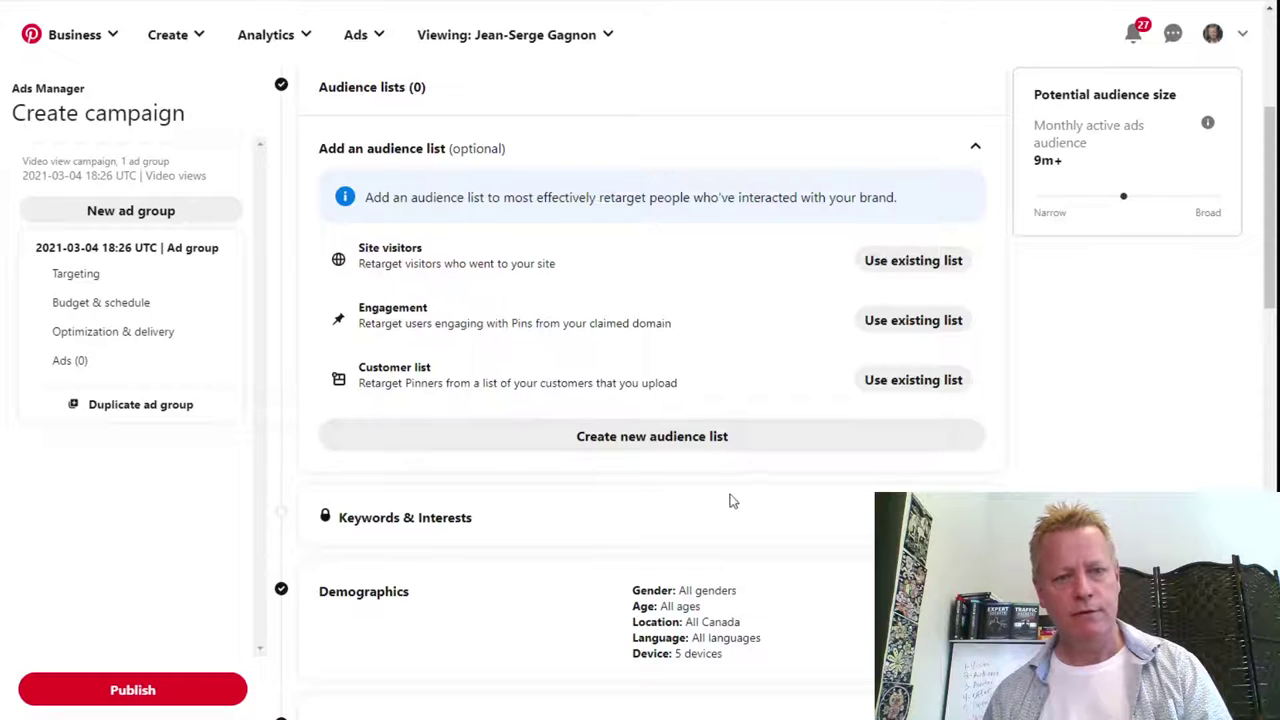
scroll(745, 502, up, 3)
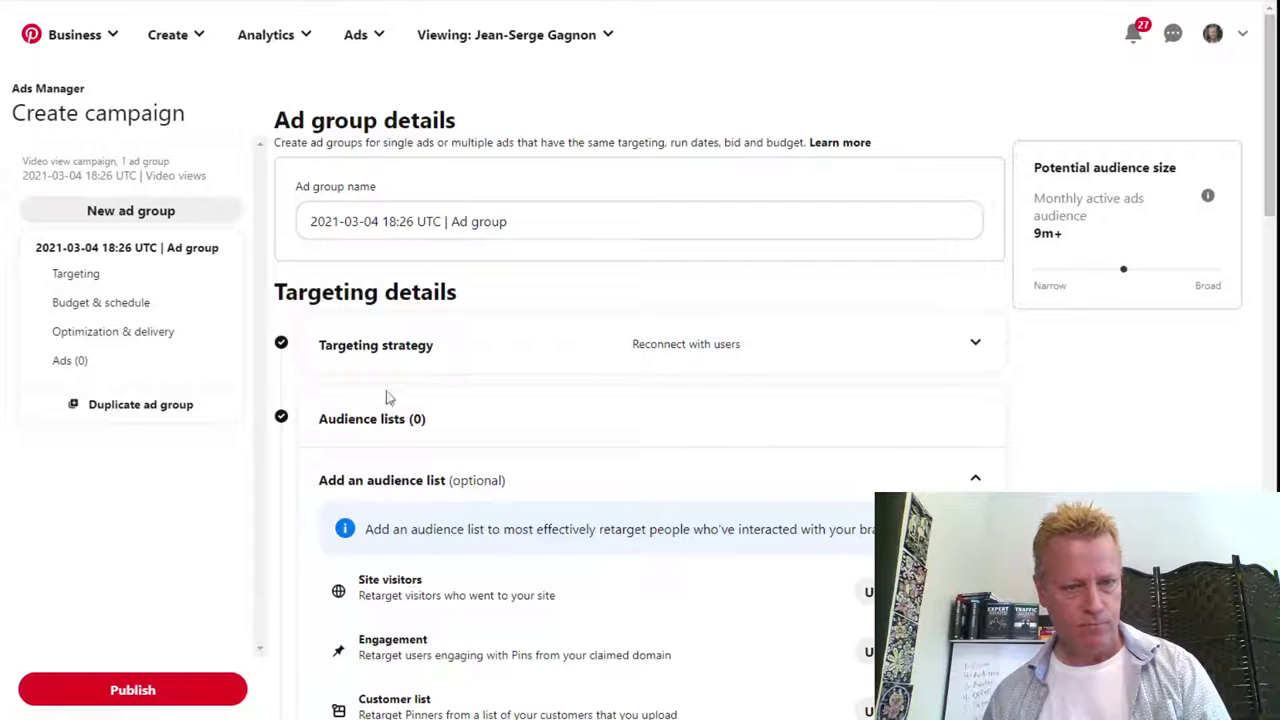
scroll(428, 404, down, 3)
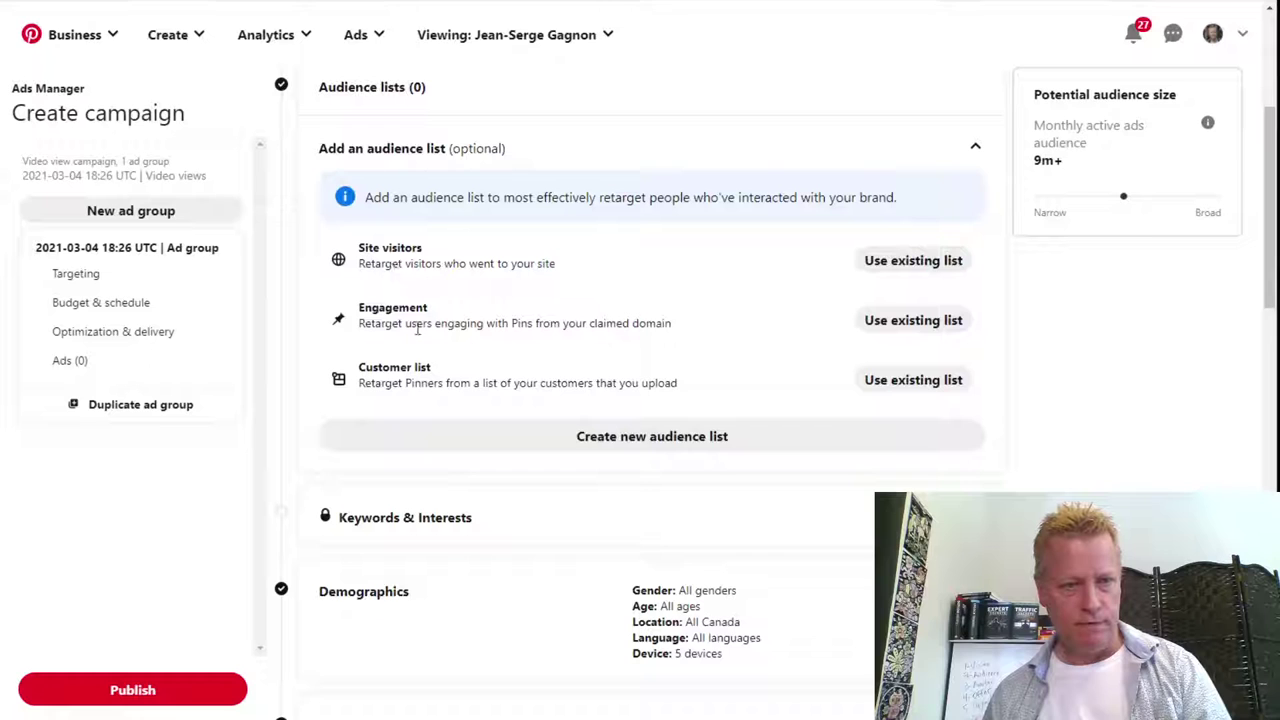
scroll(436, 412, down, 2)
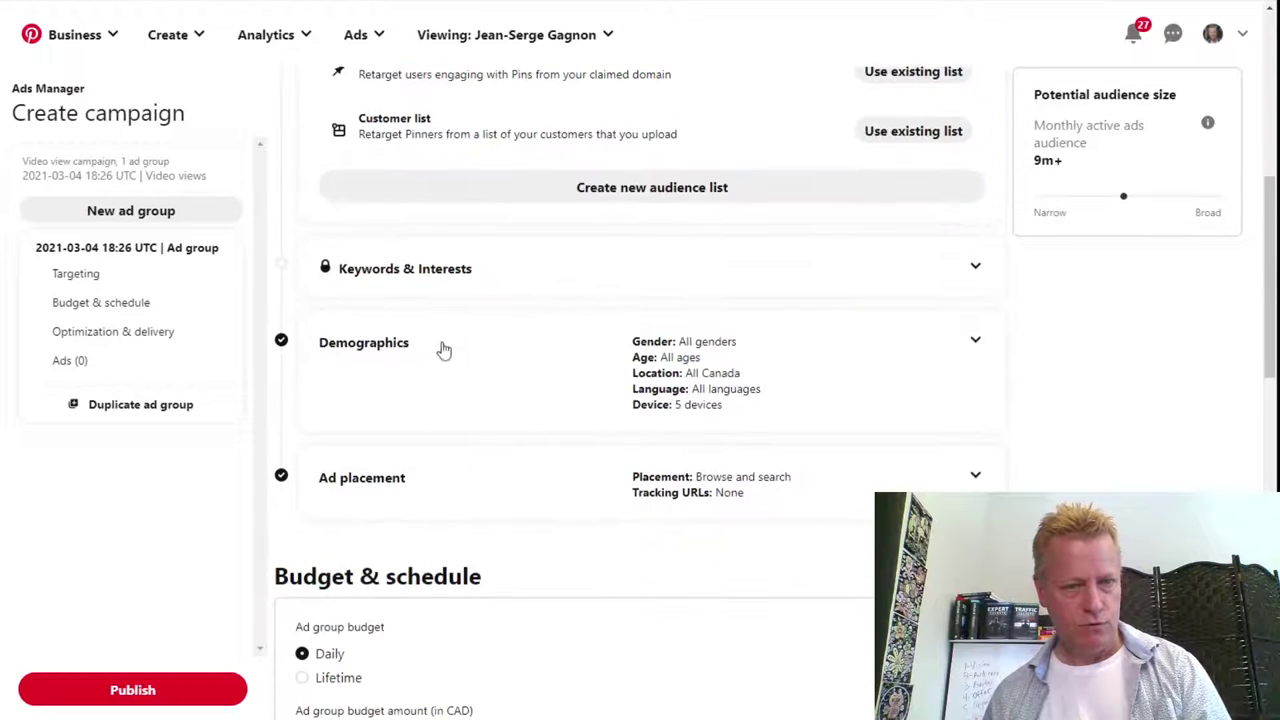
scroll(526, 457, down, 3)
scroll(725, 410, down, 2)
scroll(740, 417, up, 4)
scroll(657, 484, down, 2)
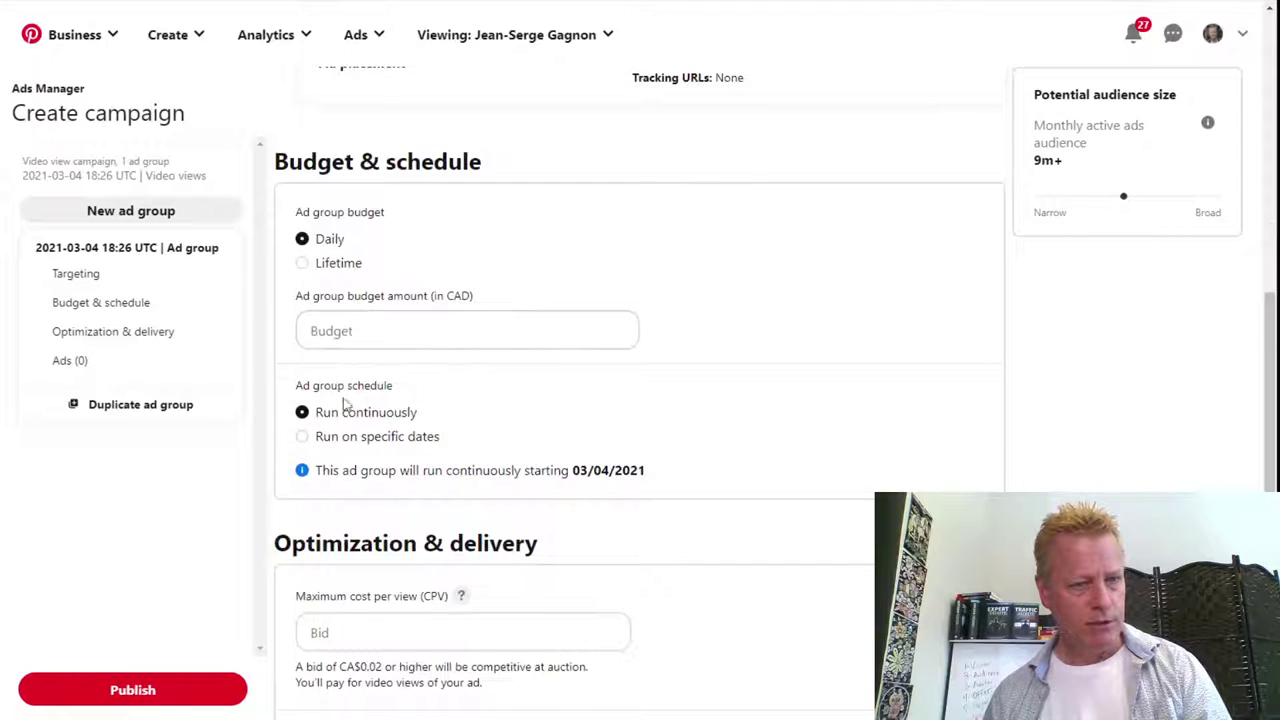
scroll(745, 418, down, 3)
scroll(587, 218, up, 1)
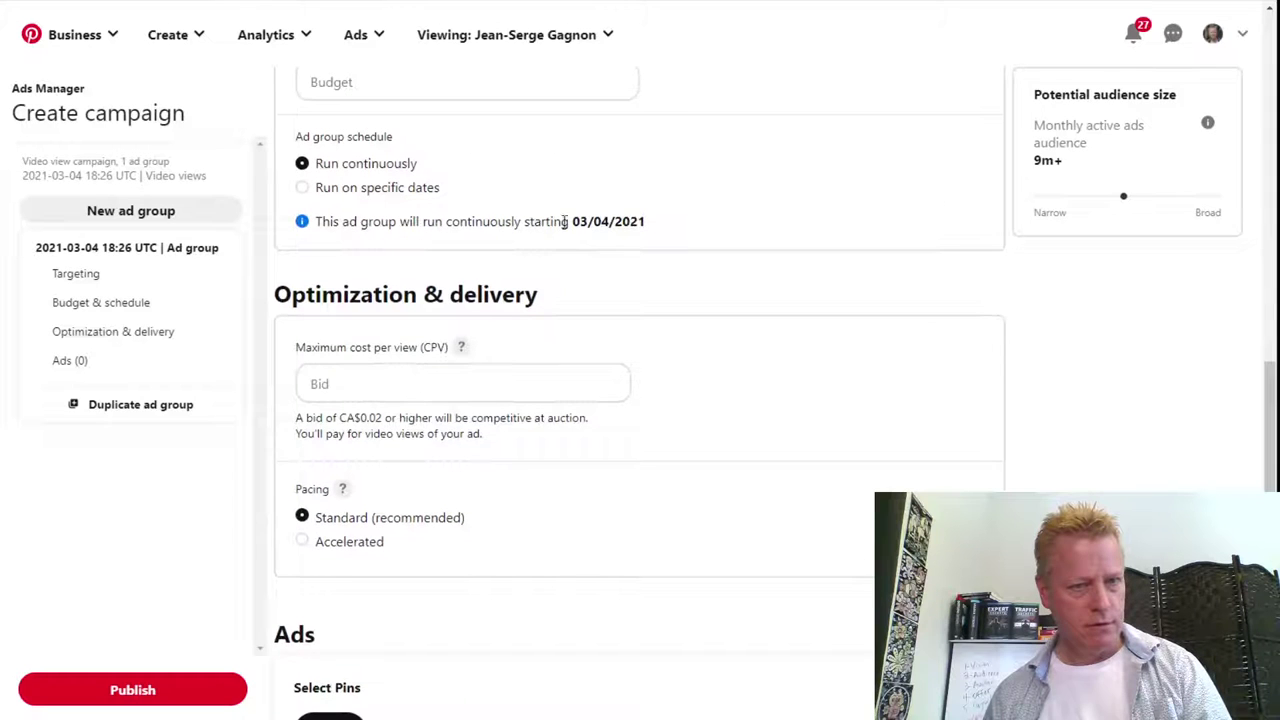
scroll(727, 383, down, 2)
scroll(726, 365, up, 3)
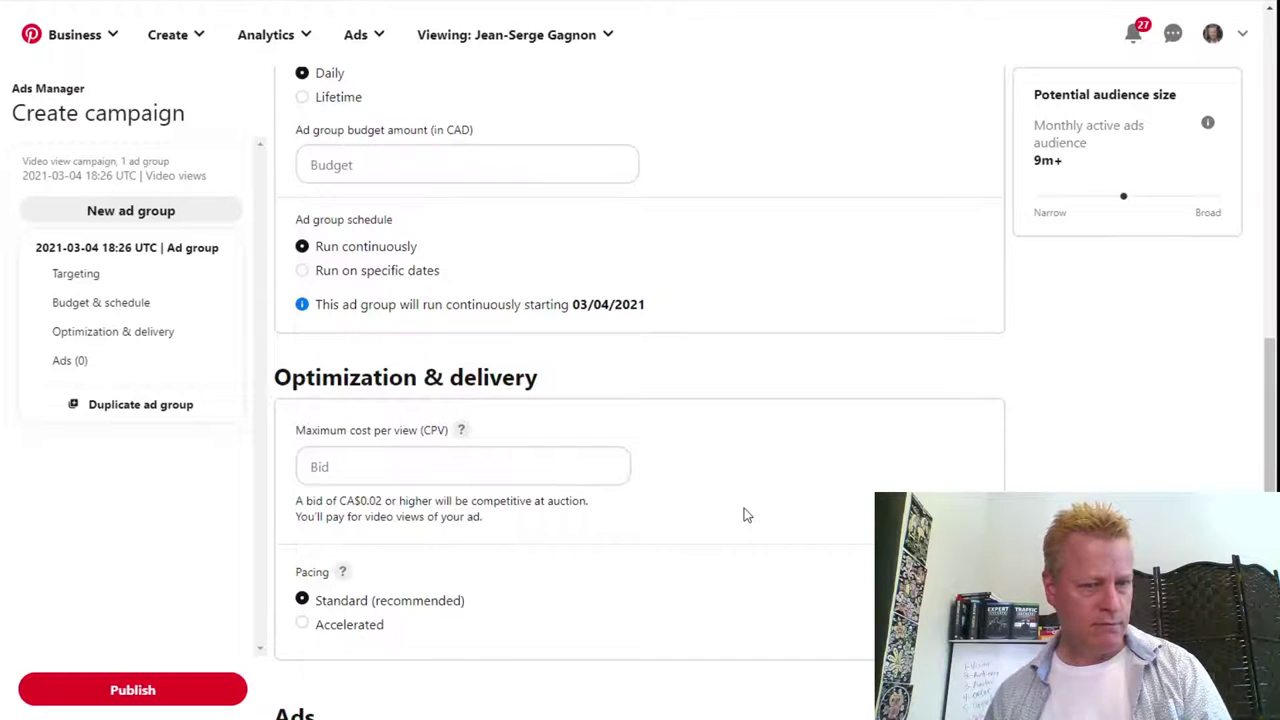
scroll(750, 510, down, 4)
scroll(640, 452, down, 3)
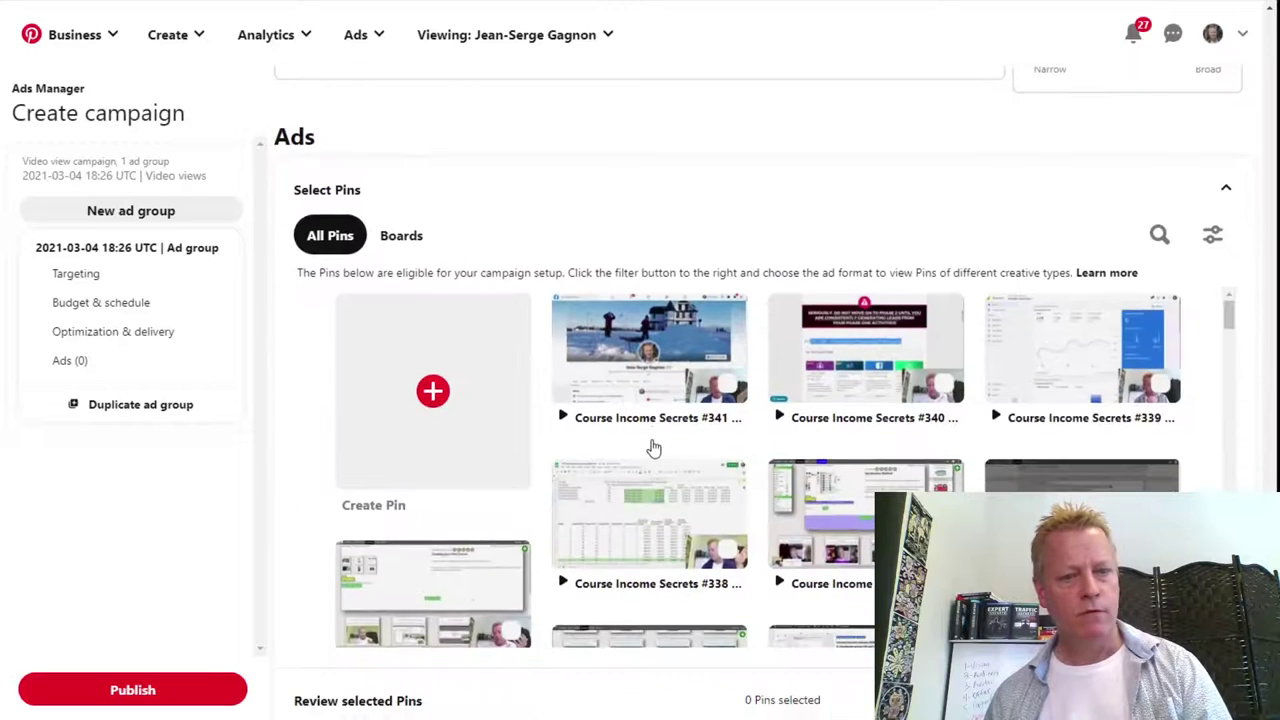
scroll(651, 447, down, 2)
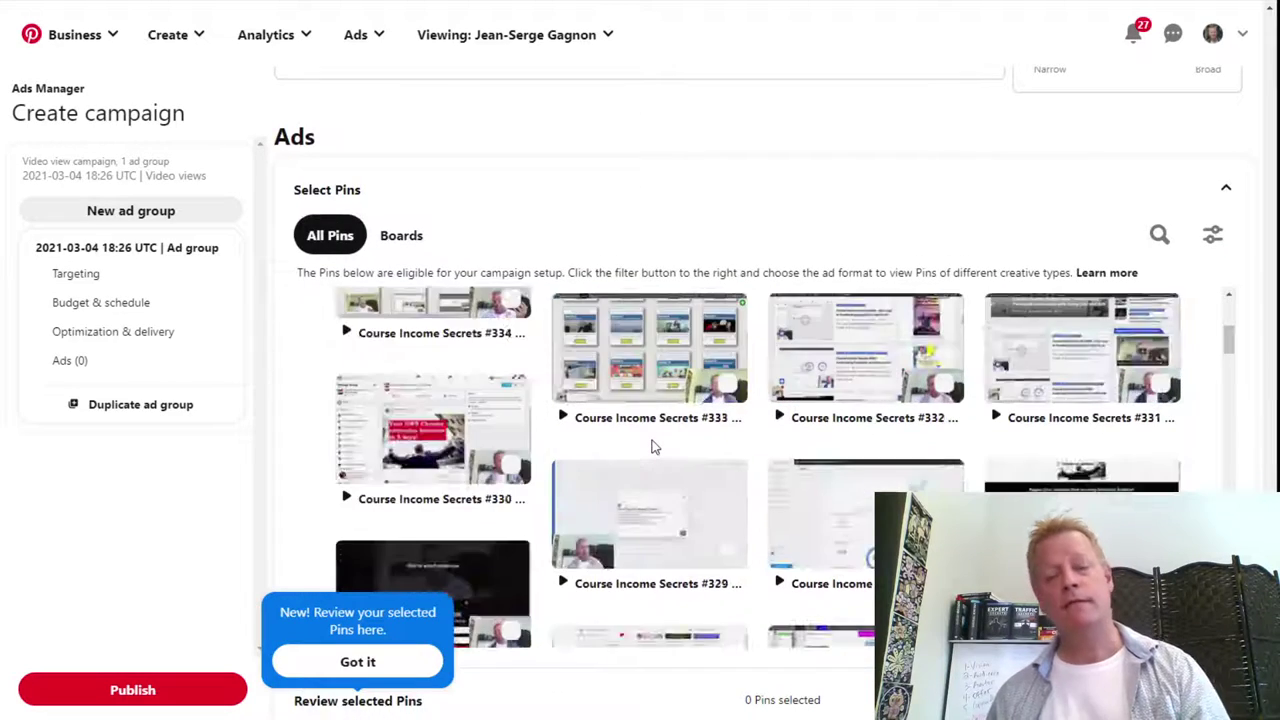
scroll(651, 447, up, 7)
scroll(651, 447, up, 9)
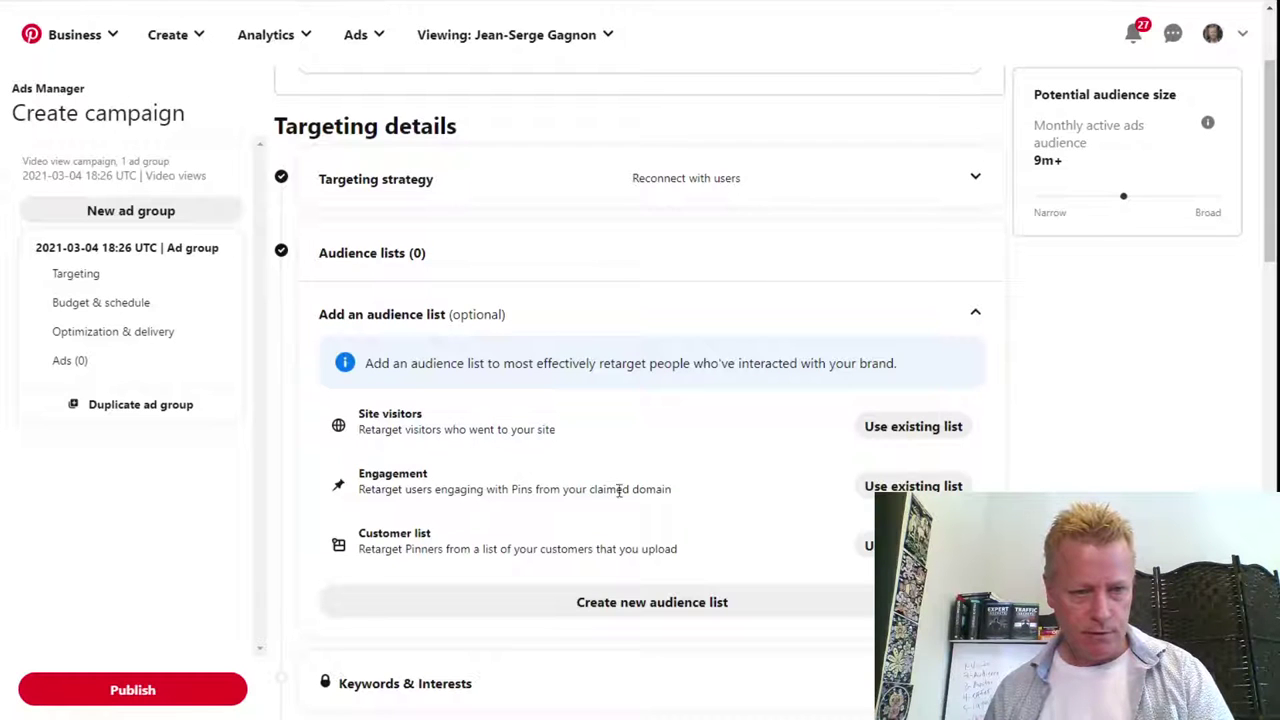
Add the existing Pin viewers engagement list (21k) to the ad group's audience.
click(878, 487)
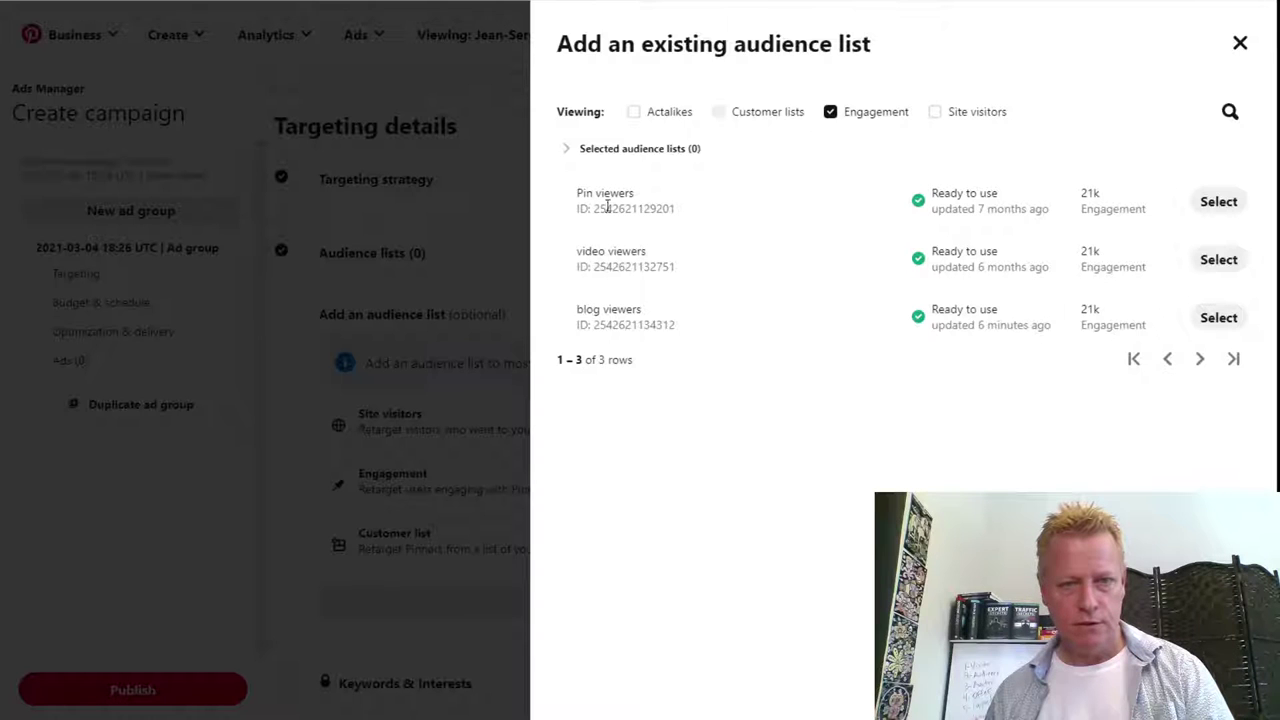
click(1208, 201)
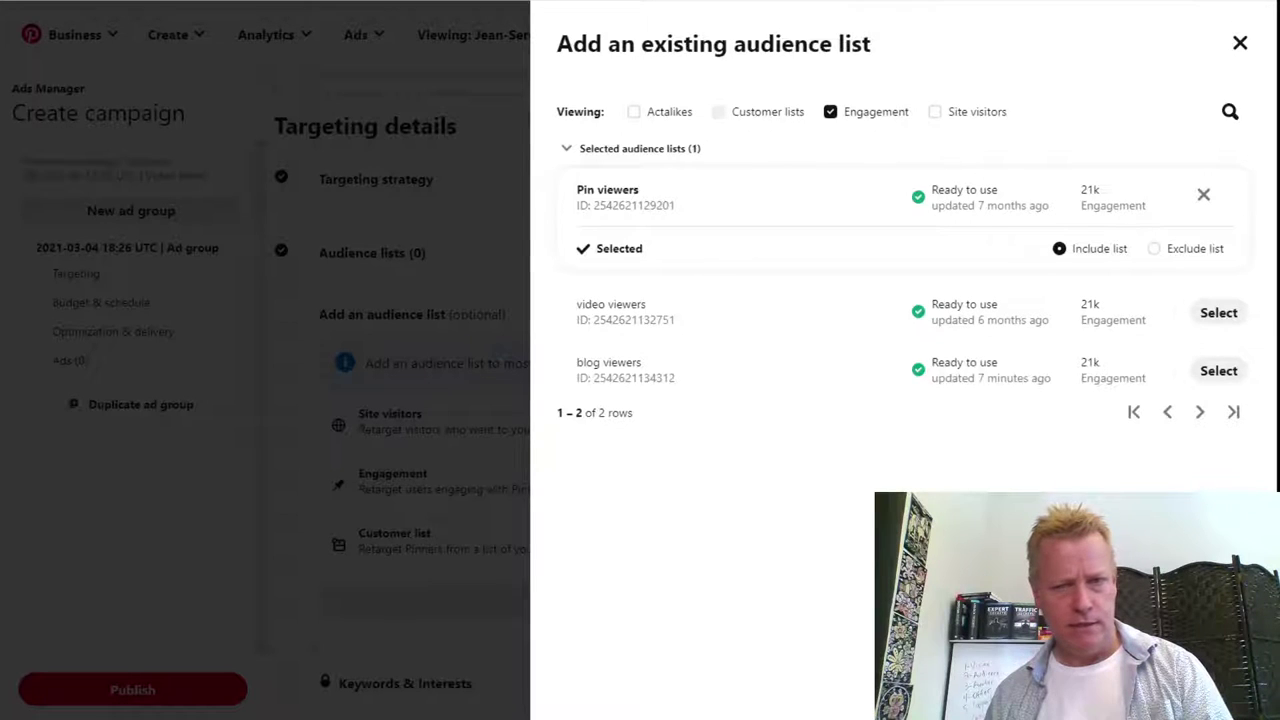
click(836, 529)
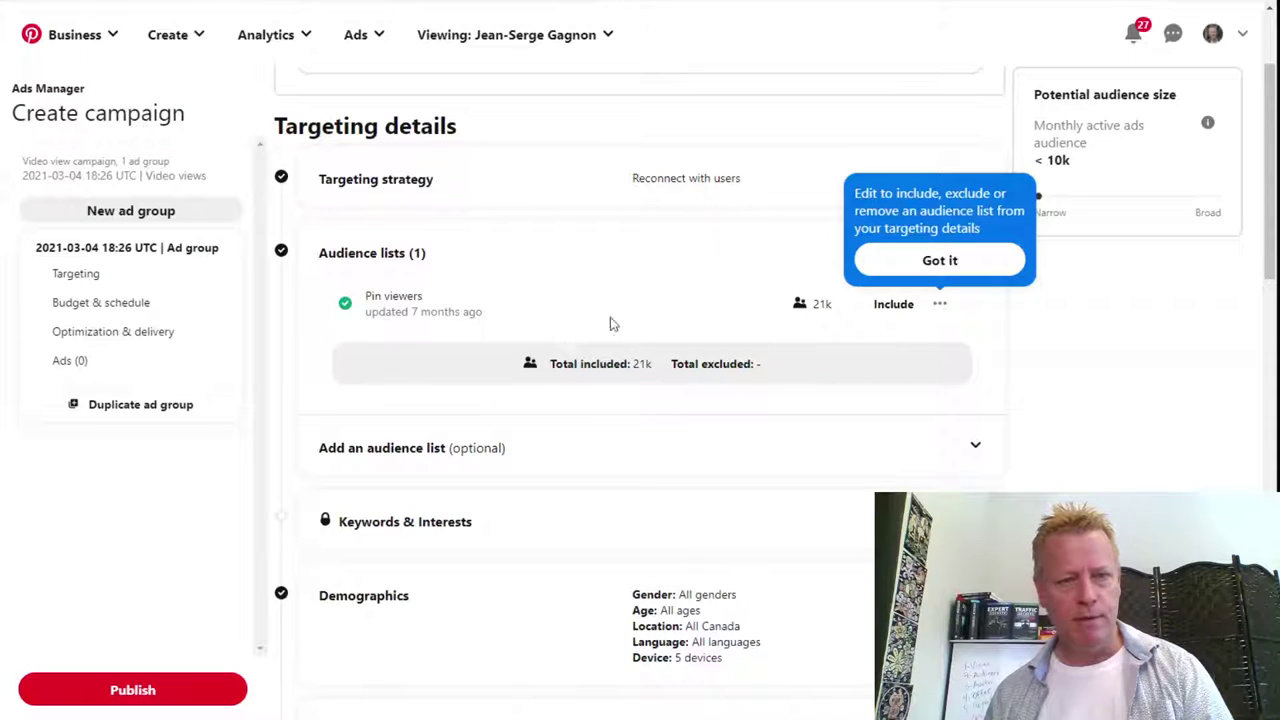
Dismiss the audience list tip and switch demographics Locations to specific countries.
scroll(885, 485, up, 2)
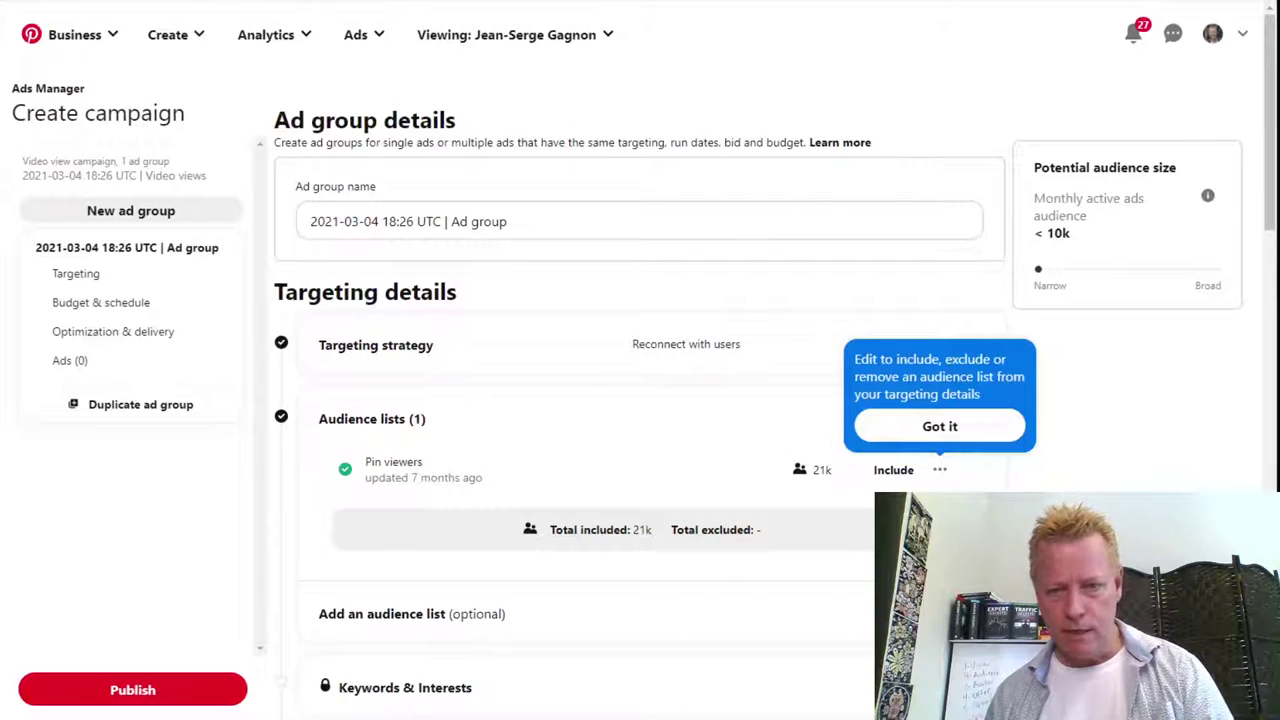
click(985, 428)
scroll(774, 289, down, 5)
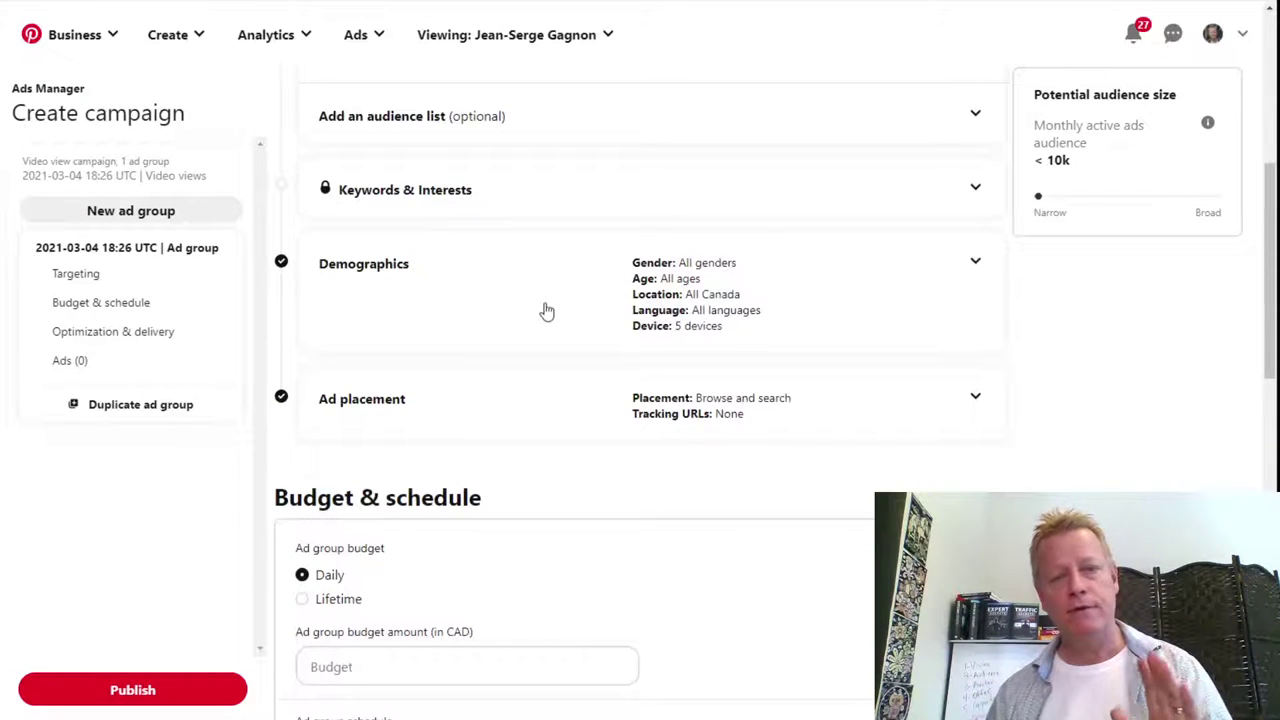
click(728, 310)
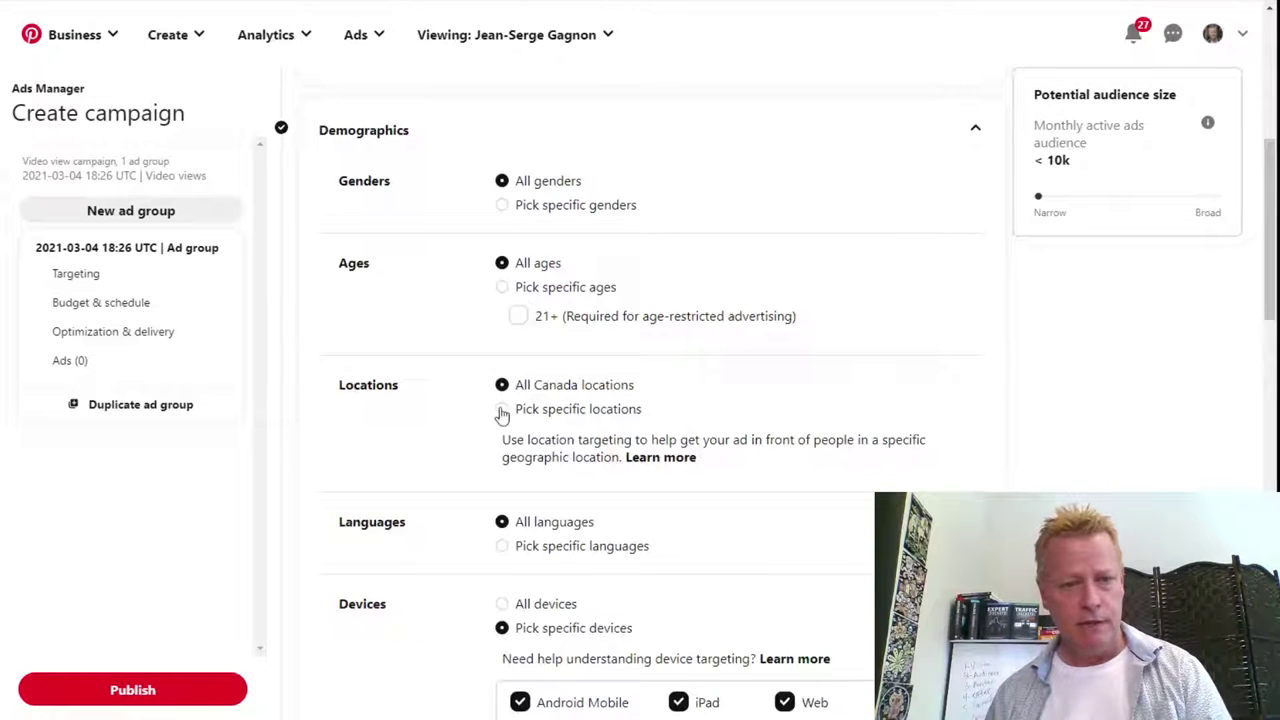
click(502, 410)
scroll(688, 430, down, 3)
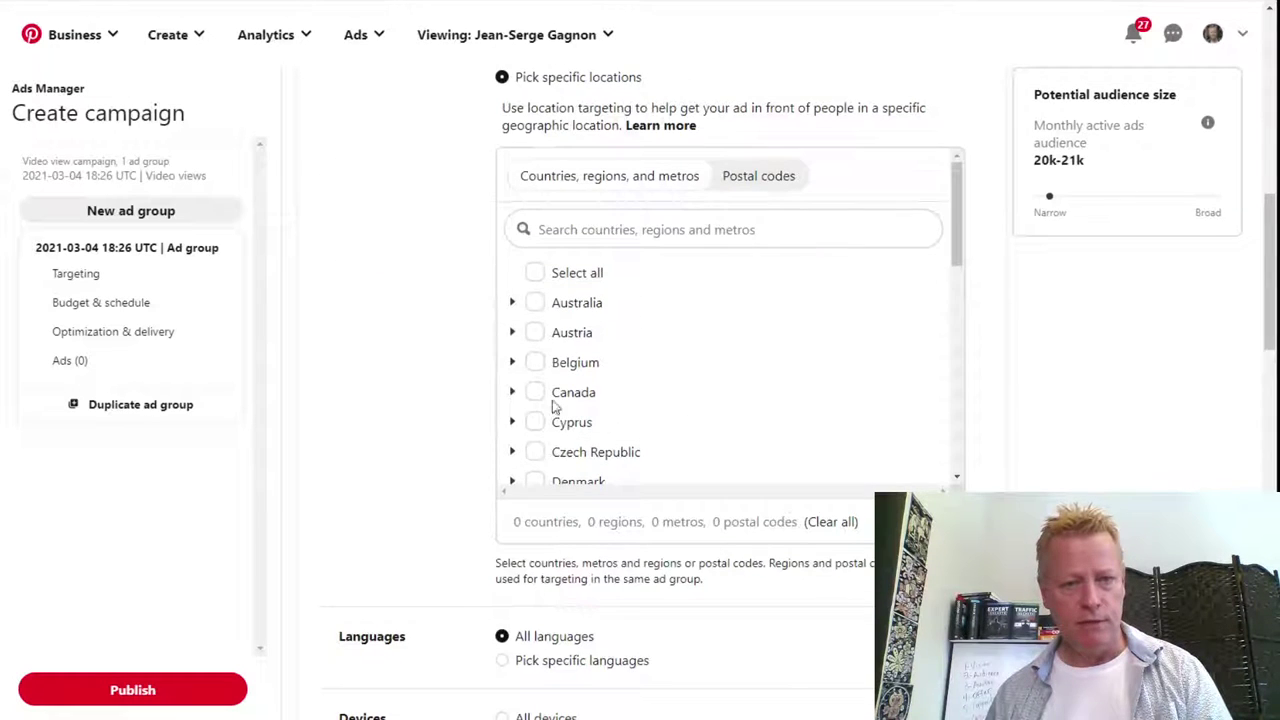
Target Canada, Australia, New Zealand, the U.S. and the United Kingdom.
click(535, 394)
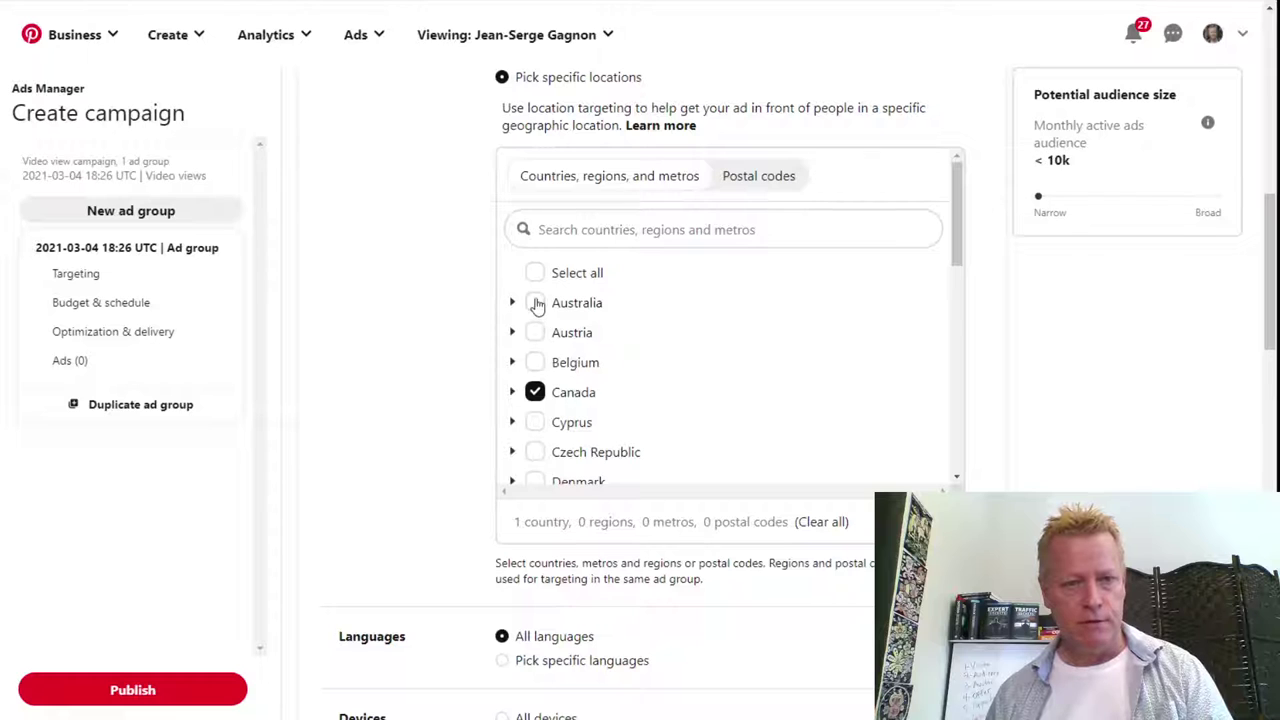
click(537, 303)
scroll(650, 365, down, 3)
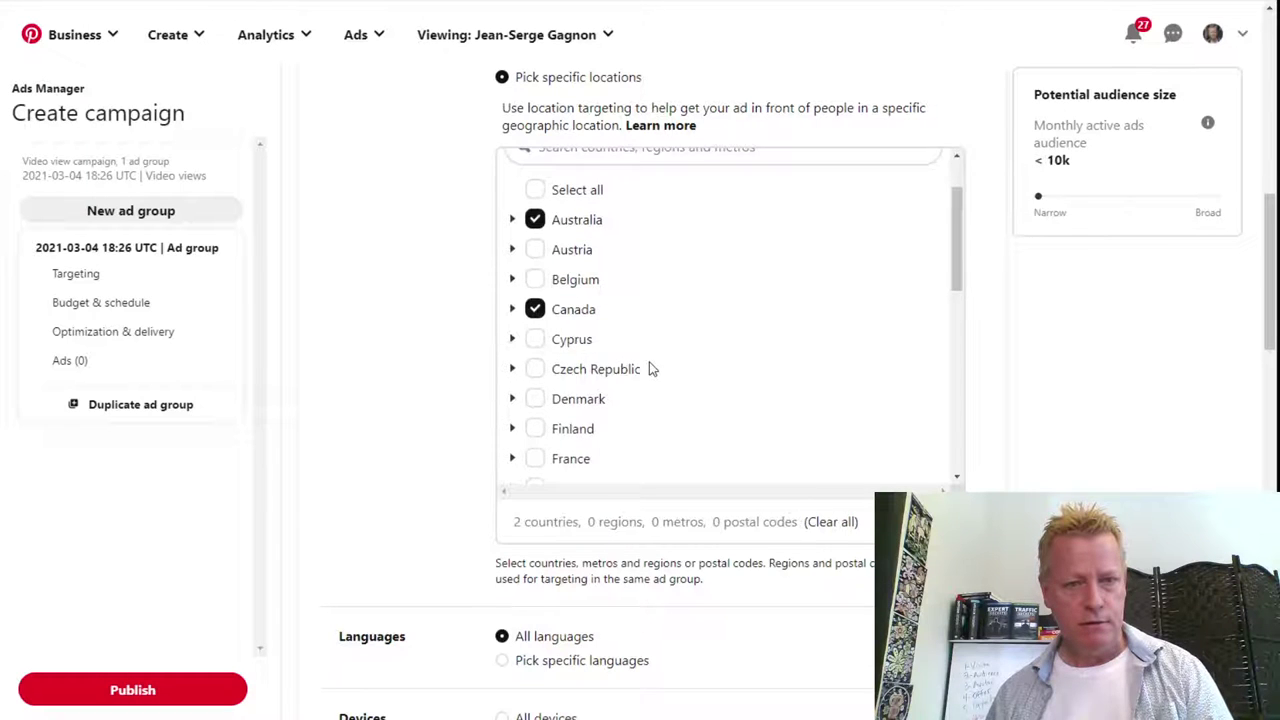
scroll(650, 368, down, 3)
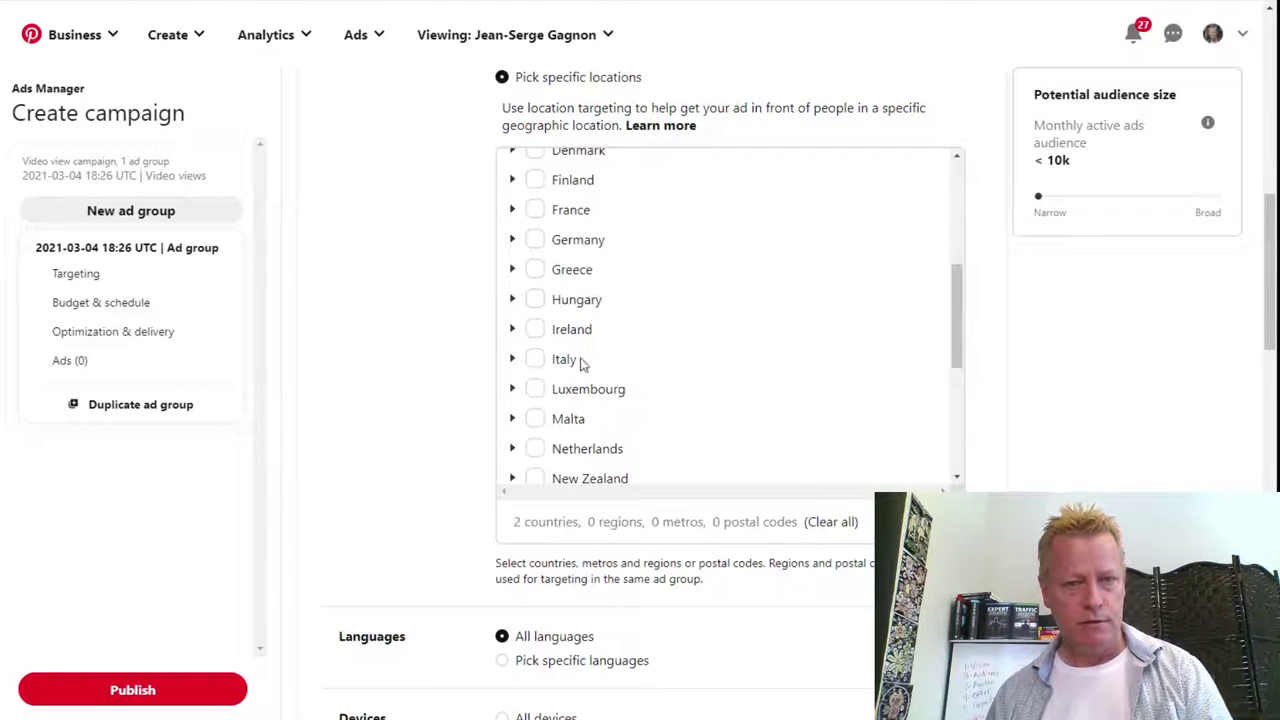
scroll(640, 368, down, 3)
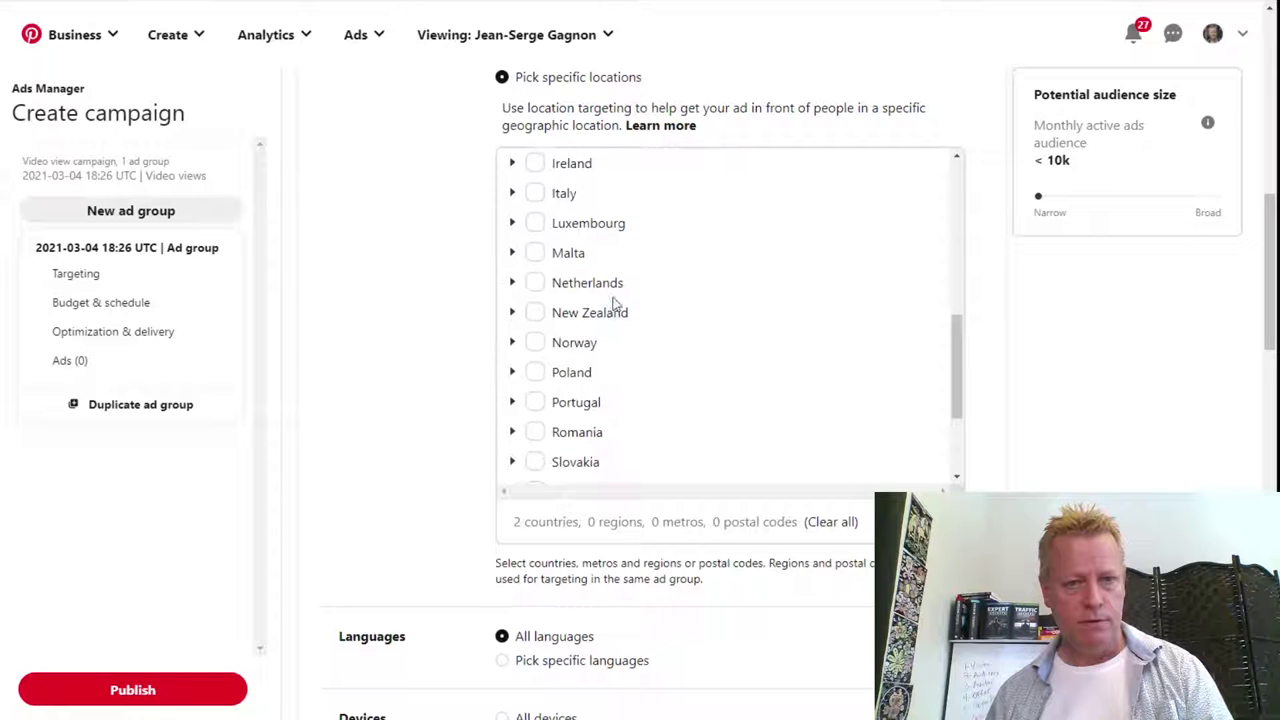
click(536, 313)
scroll(676, 398, down, 6)
click(535, 250)
click(535, 309)
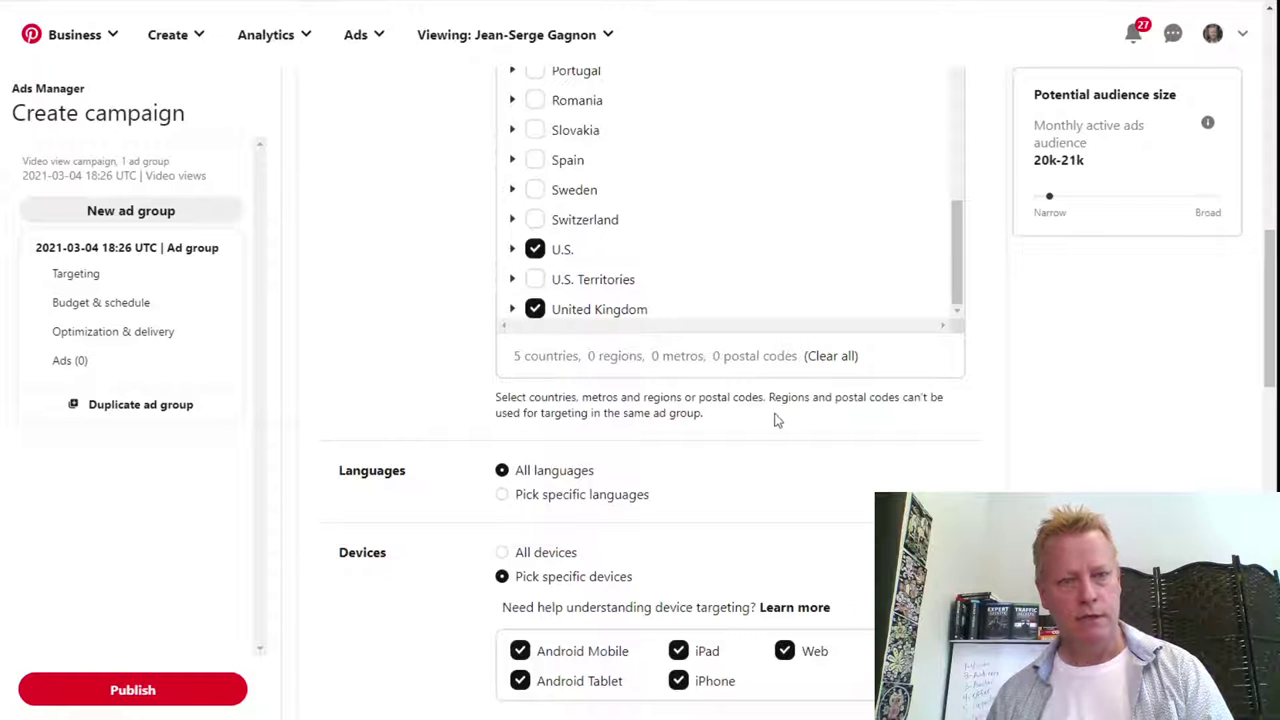
Limit the ad group's targeted languages to English only.
click(503, 495)
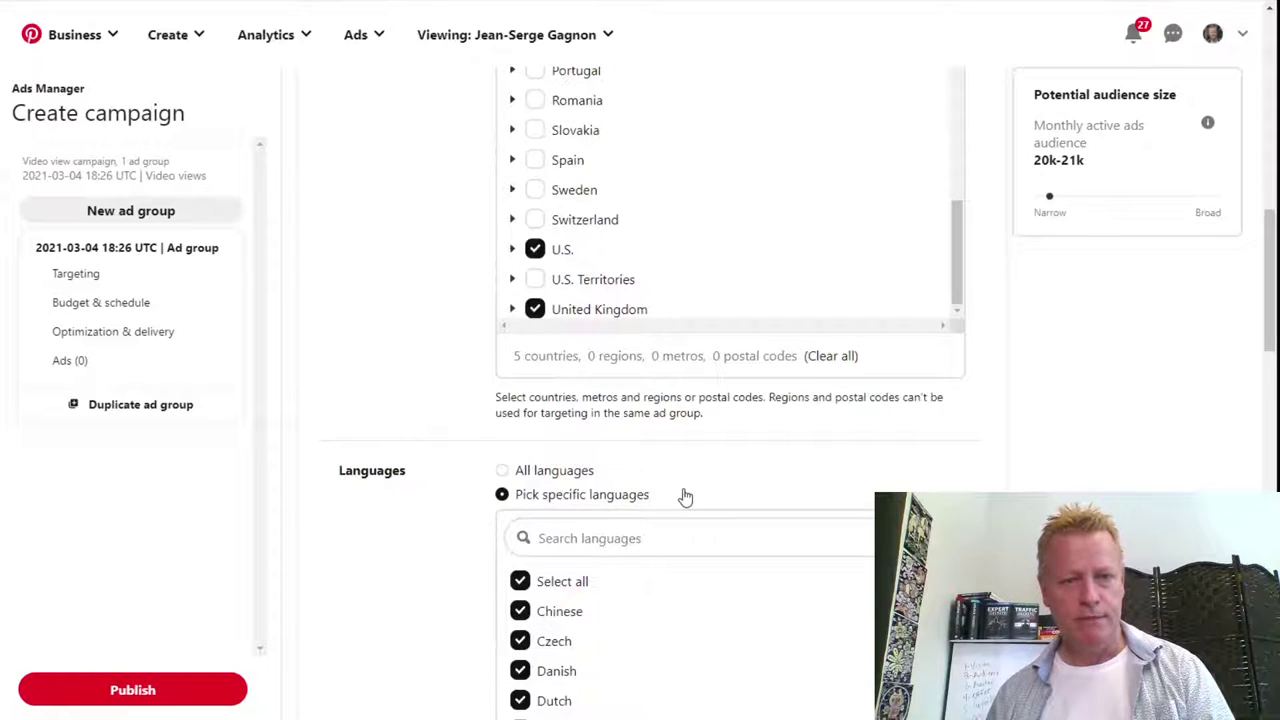
scroll(686, 494, down, 3)
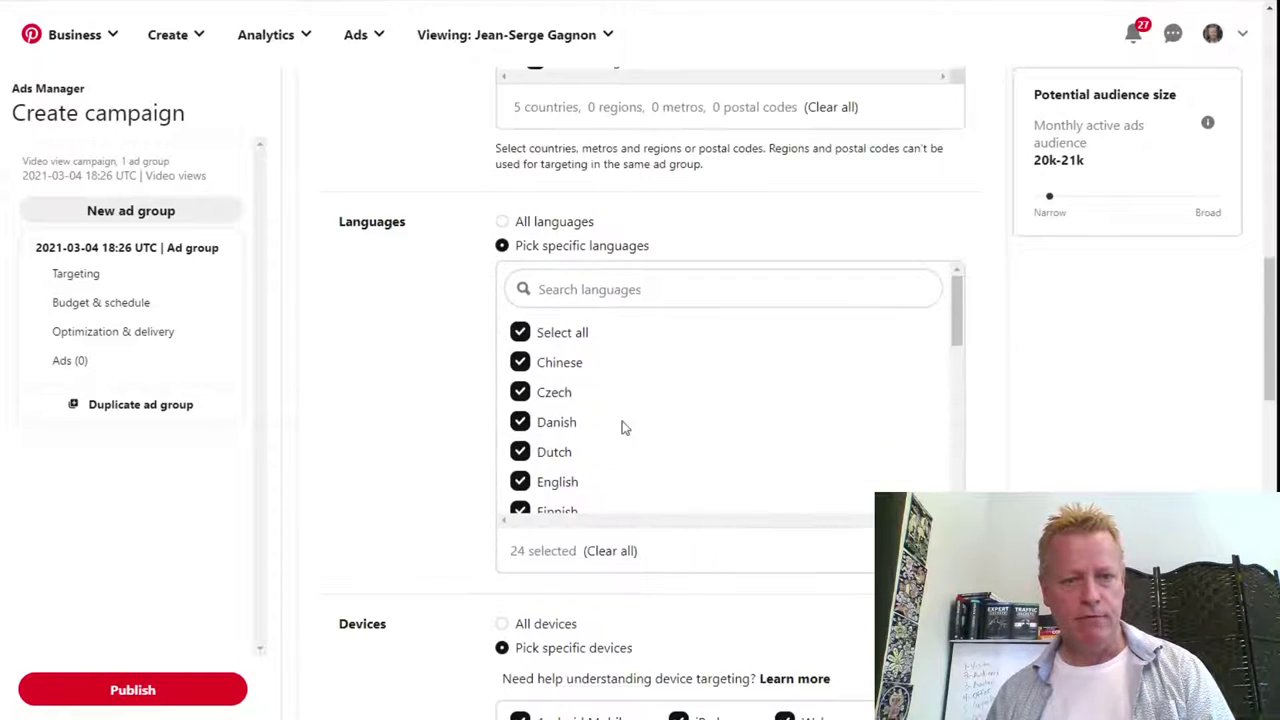
click(521, 334)
click(520, 482)
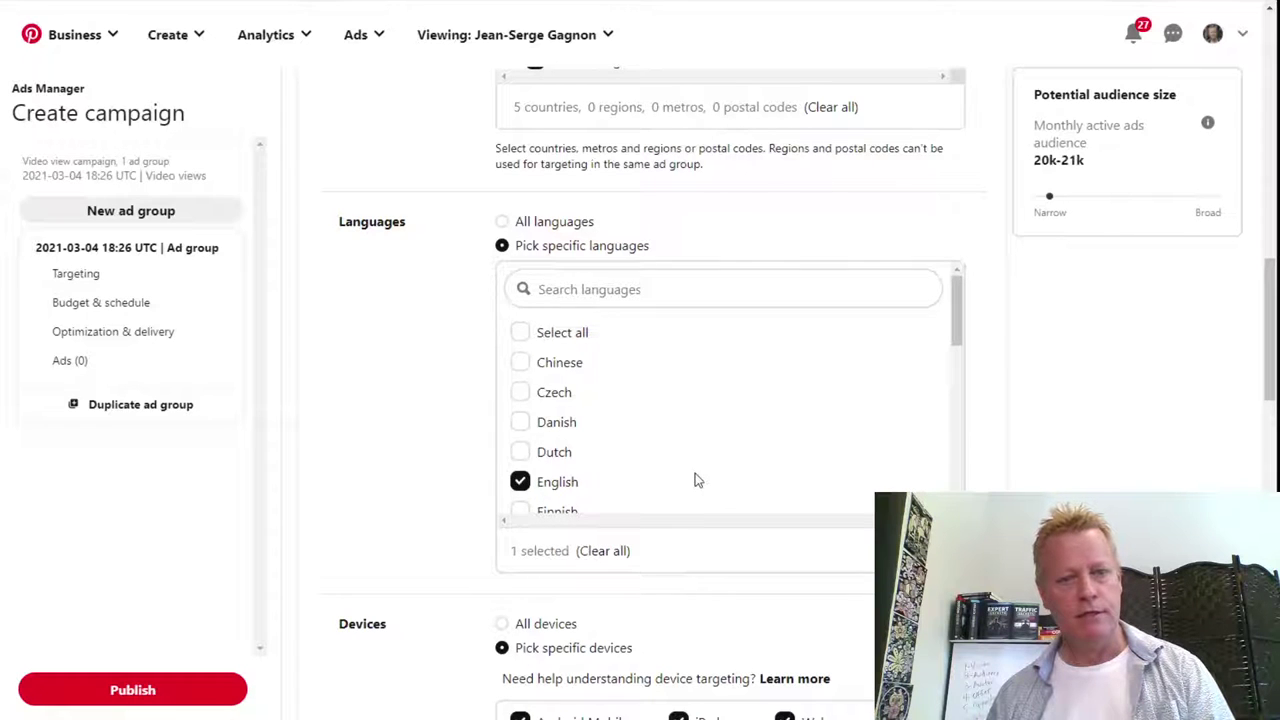
scroll(696, 475, down, 3)
Scroll down the form to the Ads step's Select Pins list.
scroll(439, 412, down, 5)
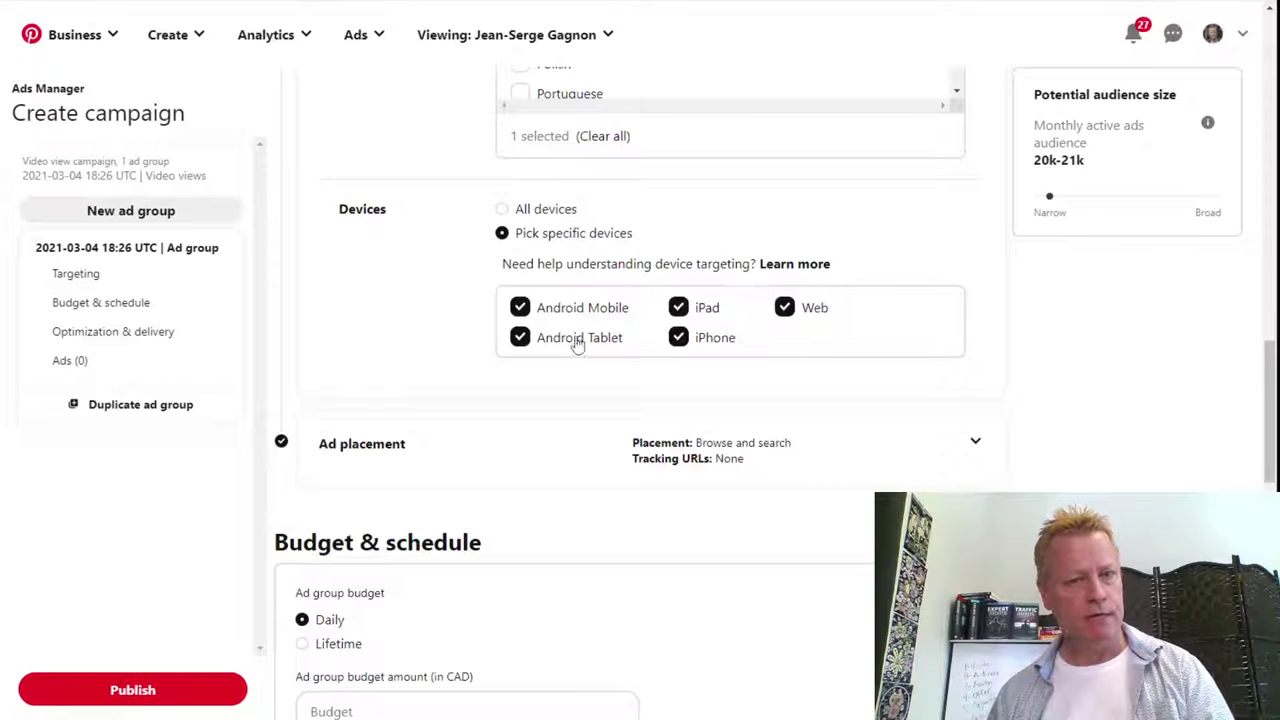
scroll(760, 478, down, 2)
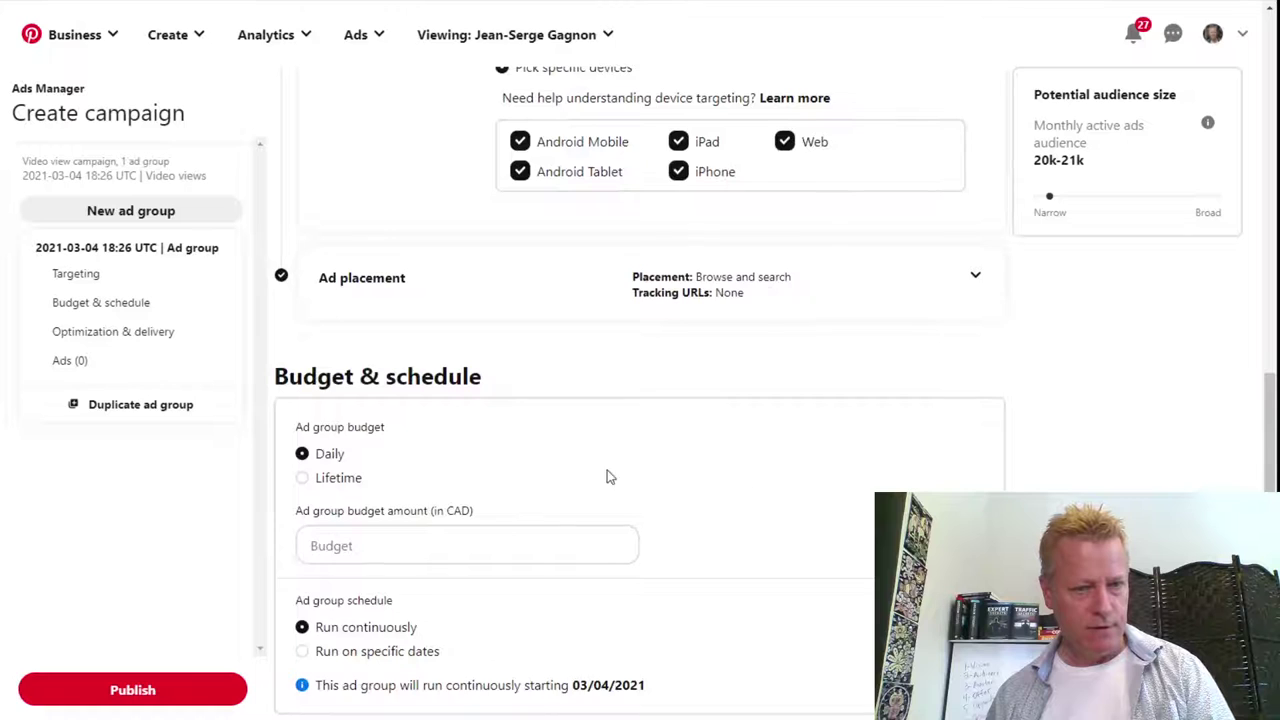
scroll(545, 483, down, 2)
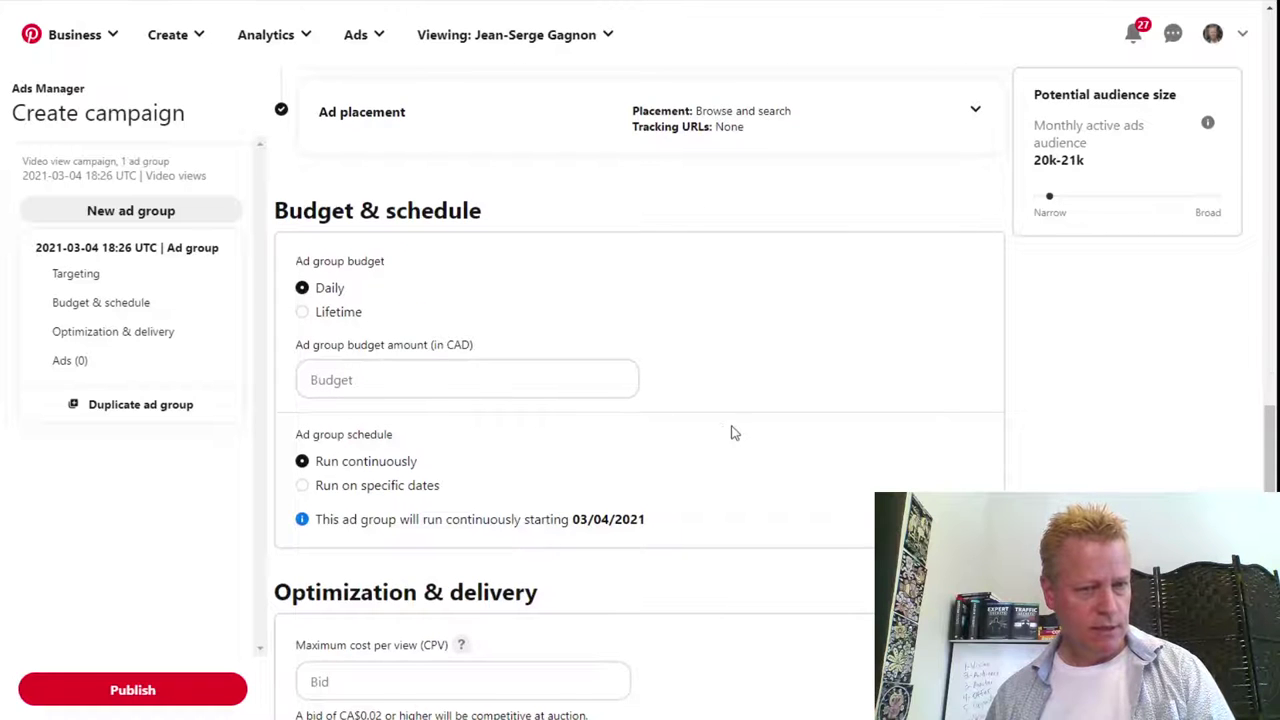
scroll(729, 433, down, 3)
scroll(413, 485, down, 3)
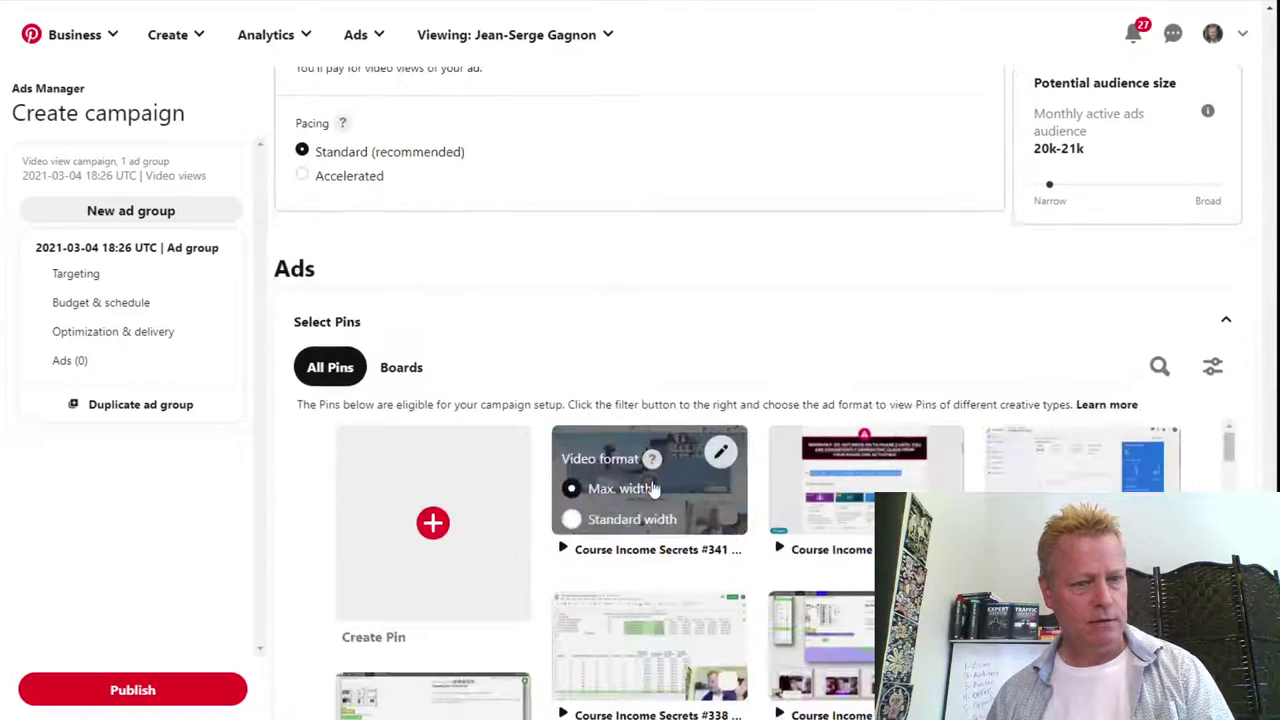
scroll(700, 338, up, 3)
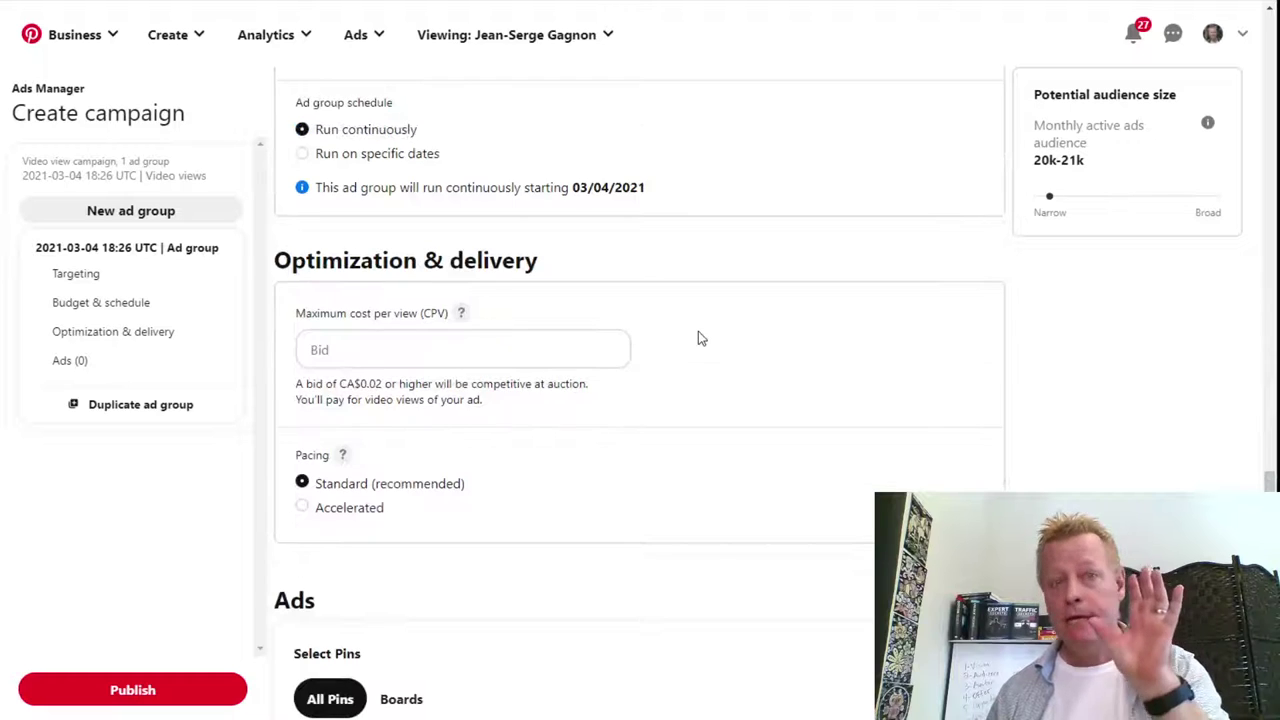
scroll(700, 338, up, 2)
scroll(700, 338, up, 2)
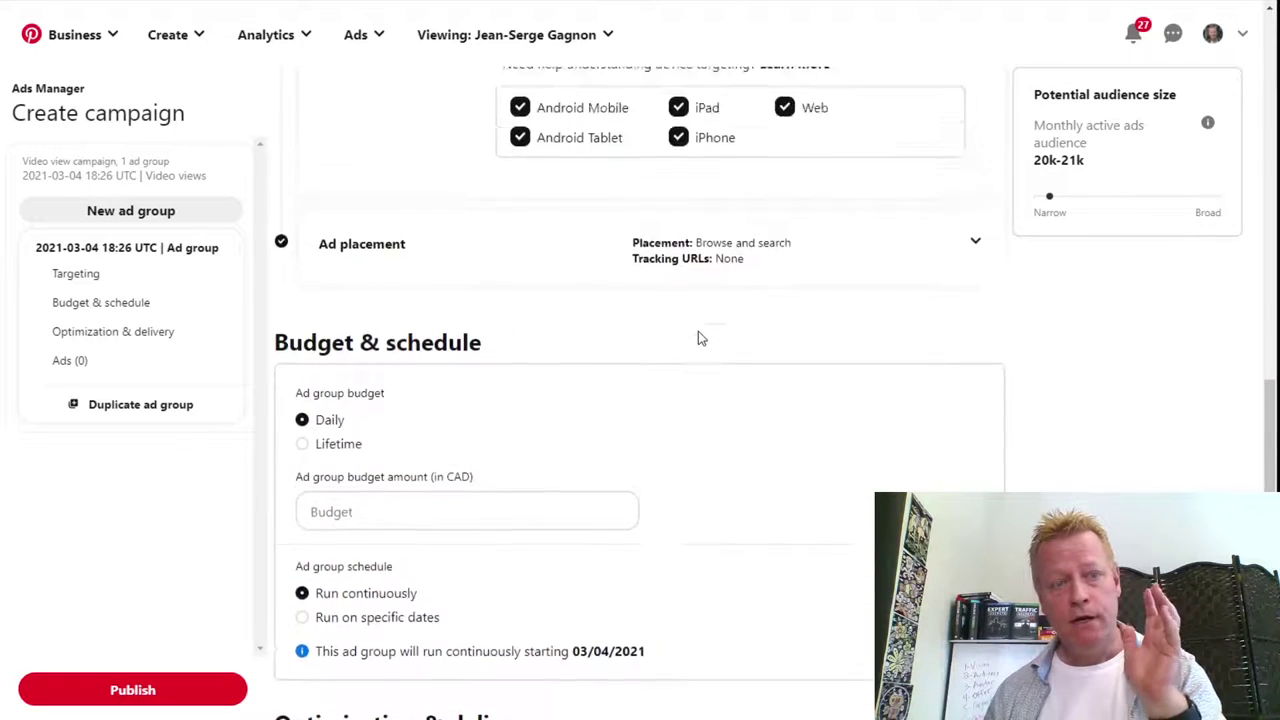
scroll(698, 338, up, 10)
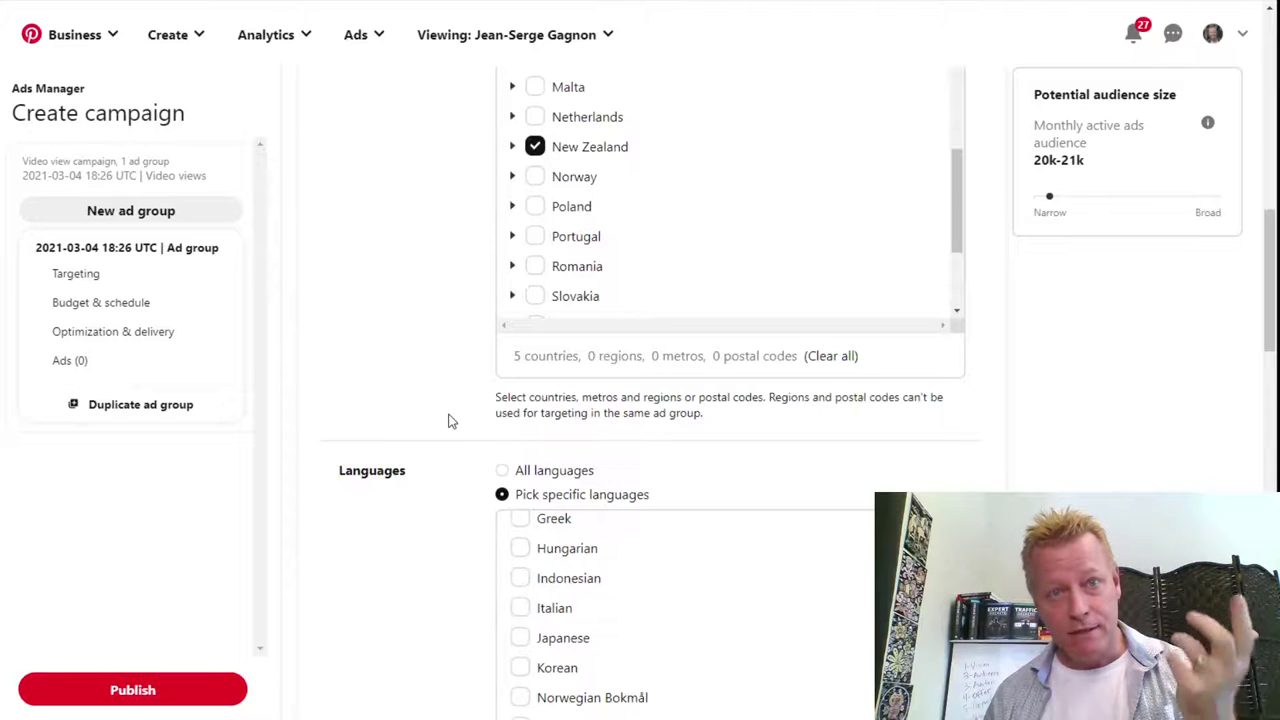
scroll(443, 422, up, 5)
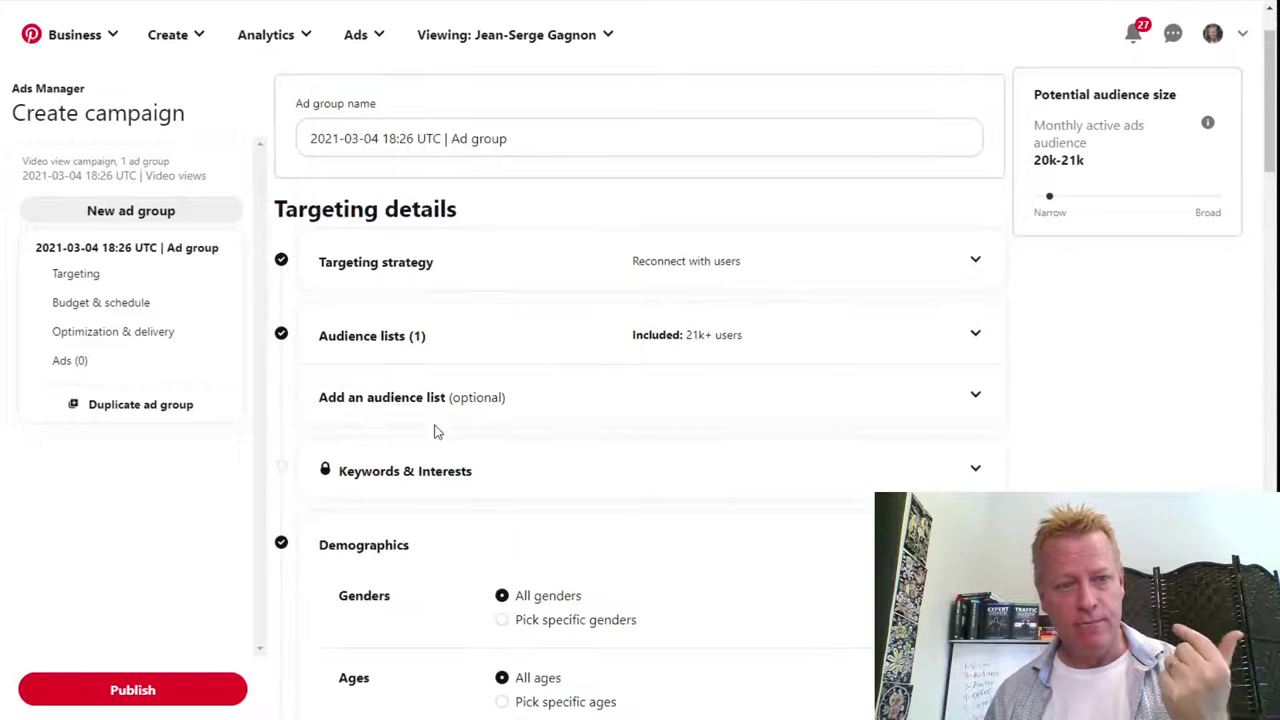
scroll(435, 430, up, 1)
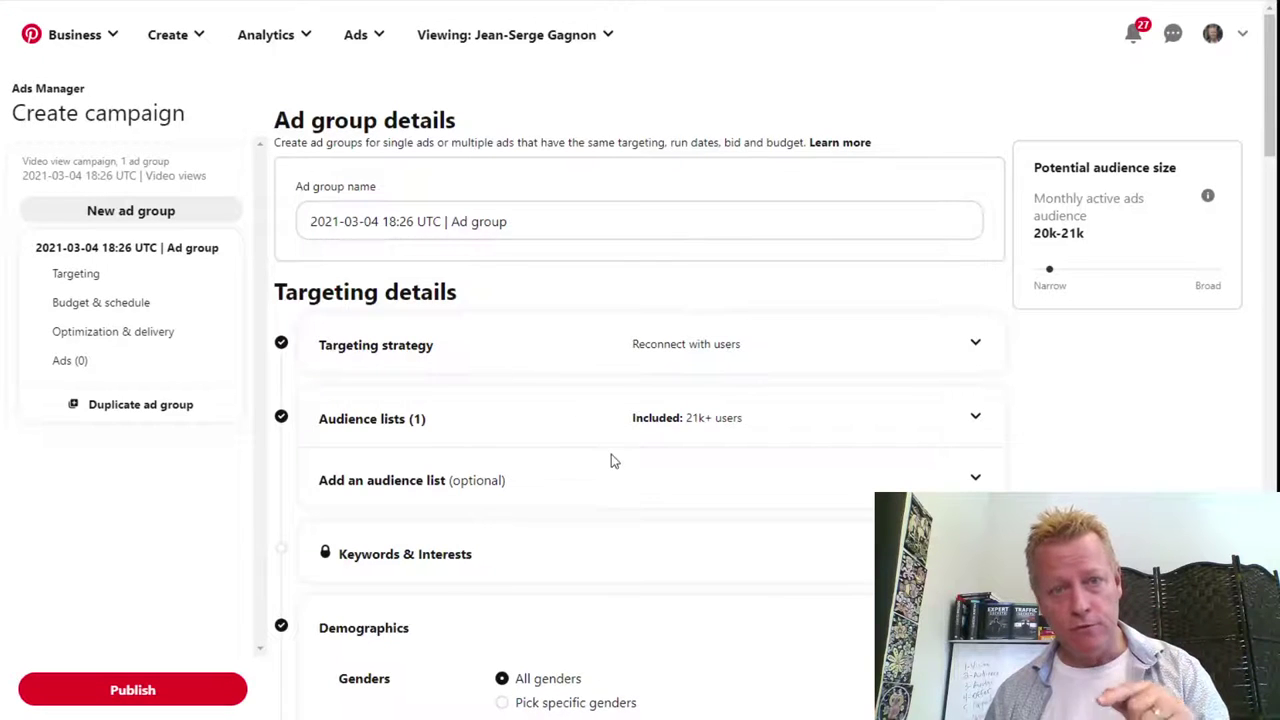
scroll(613, 460, down, 15)
scroll(430, 455, down, 15)
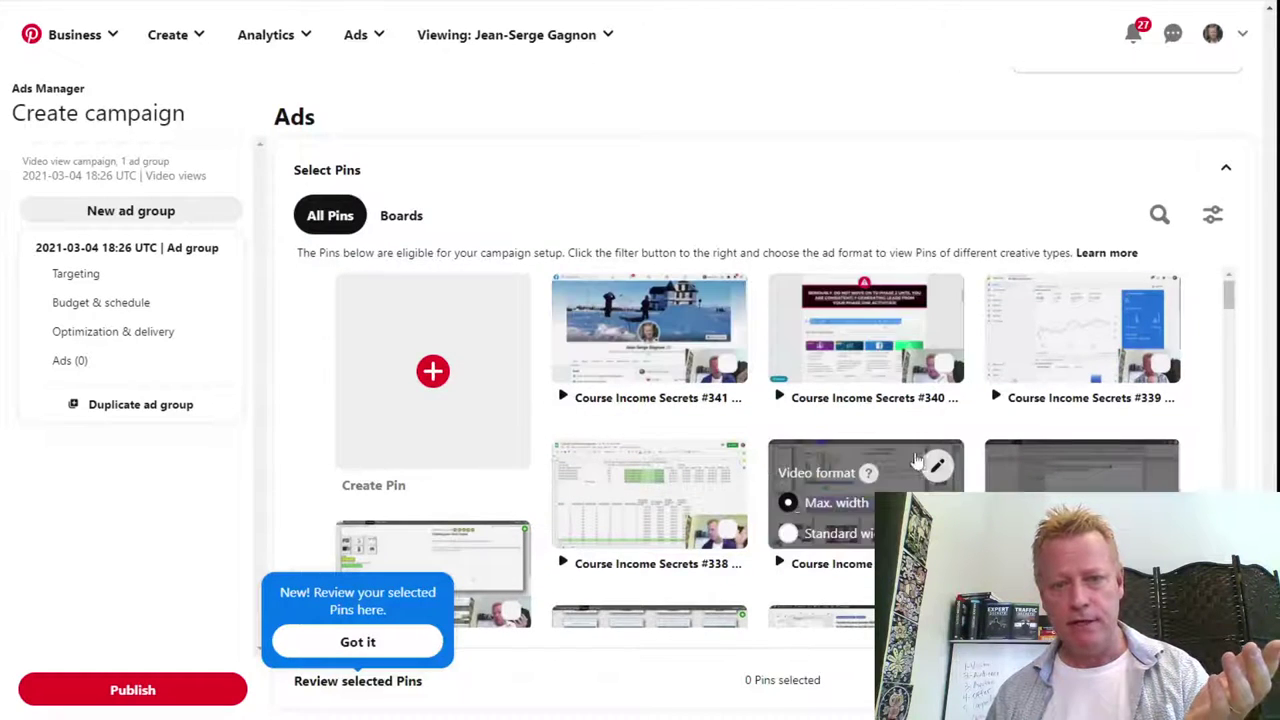
Select the Course Income Secrets video Pins #338 and #334 as ads.
scroll(980, 452, down, 2)
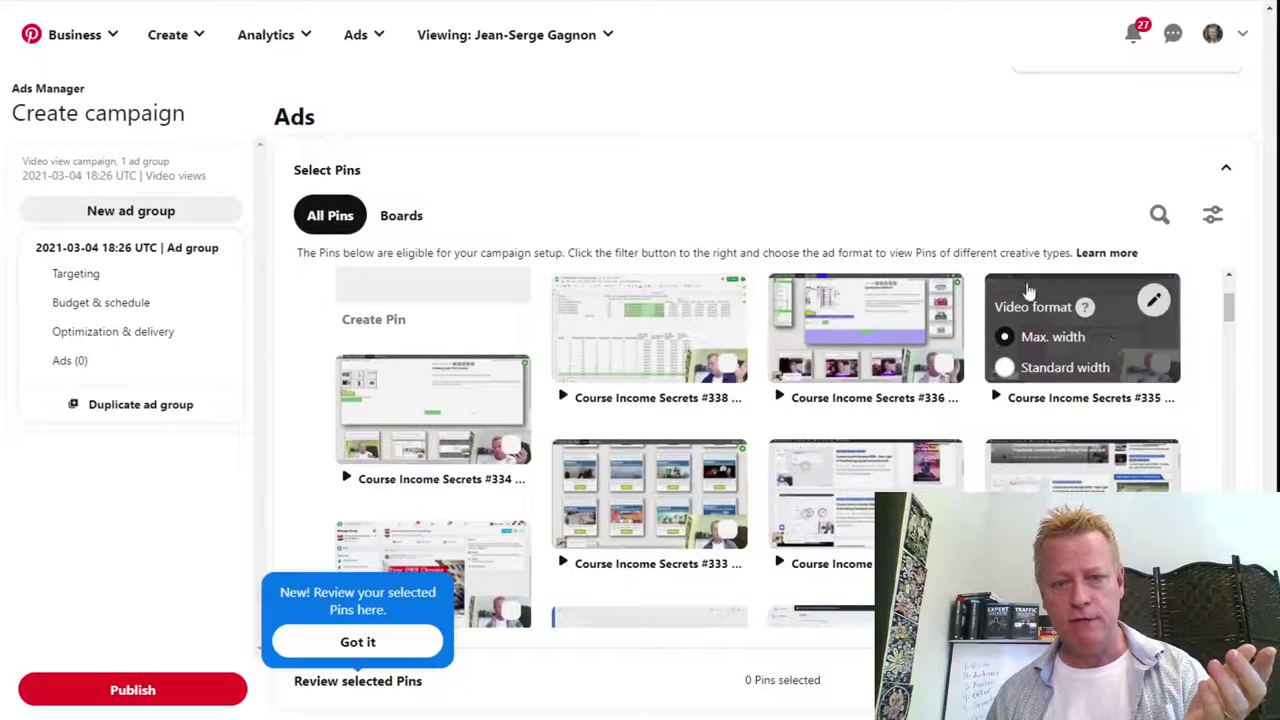
scroll(677, 357, up, 2)
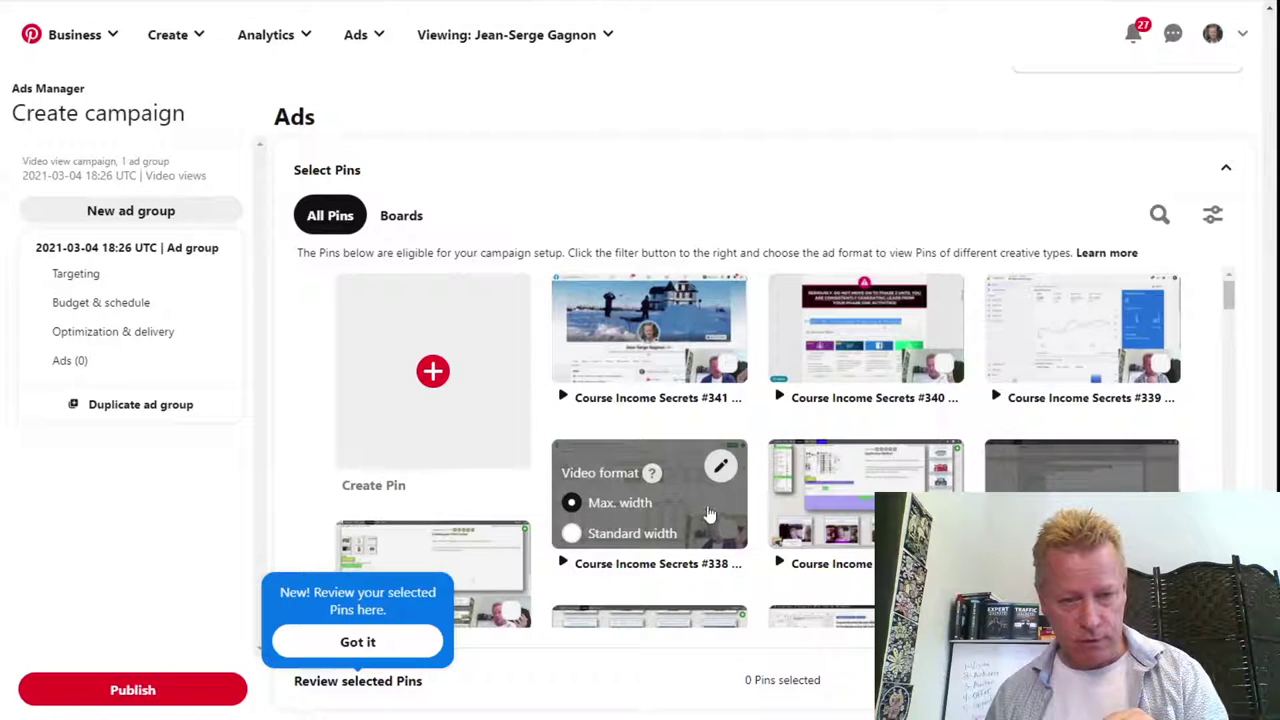
click(712, 518)
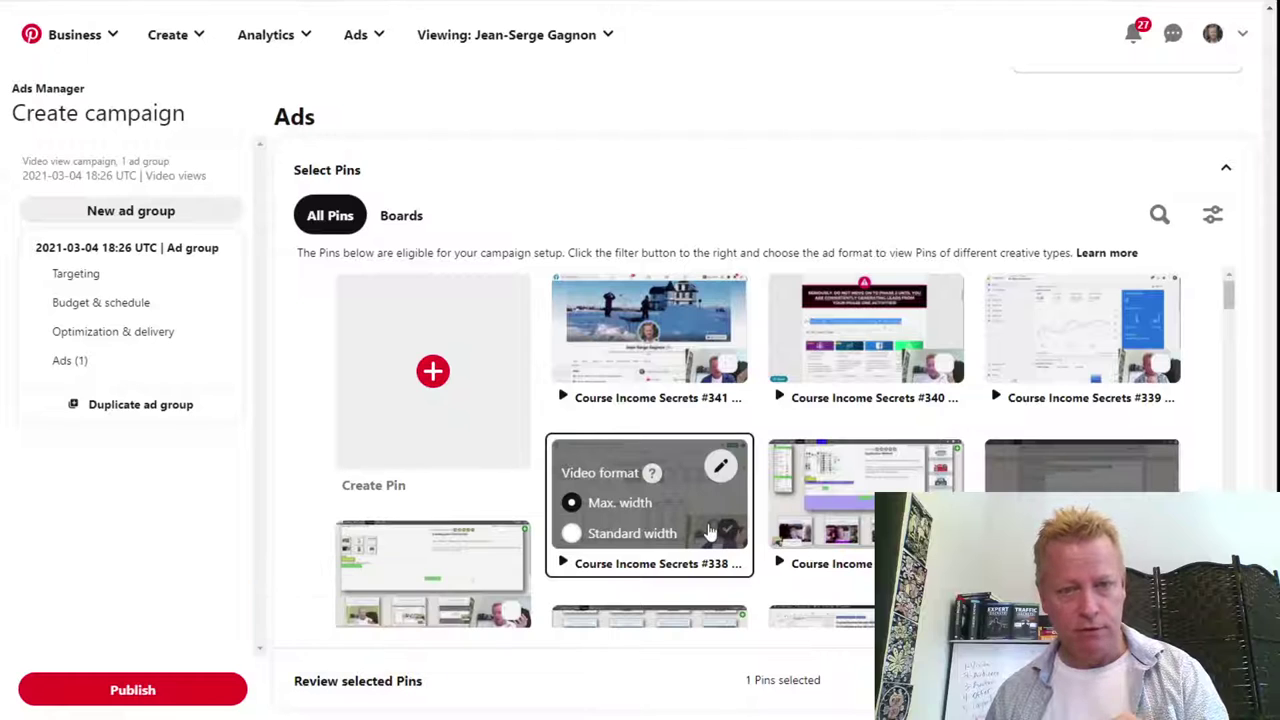
scroll(735, 538, down, 2)
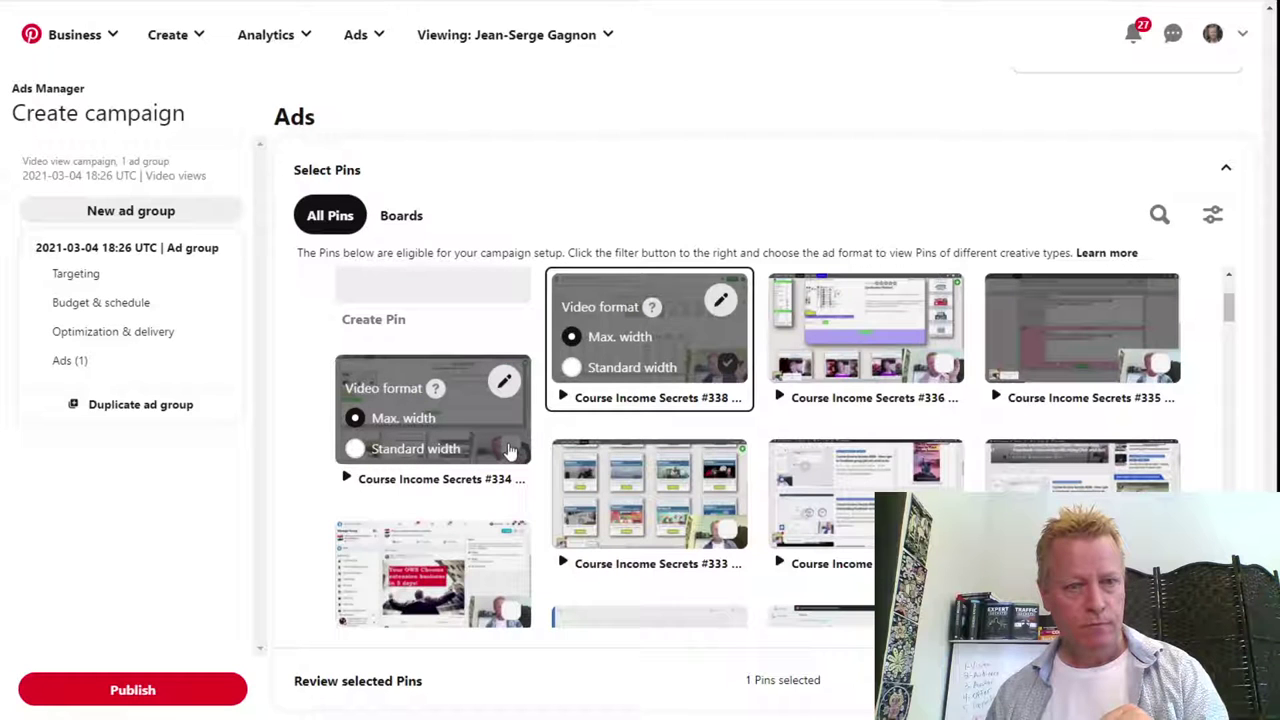
click(510, 452)
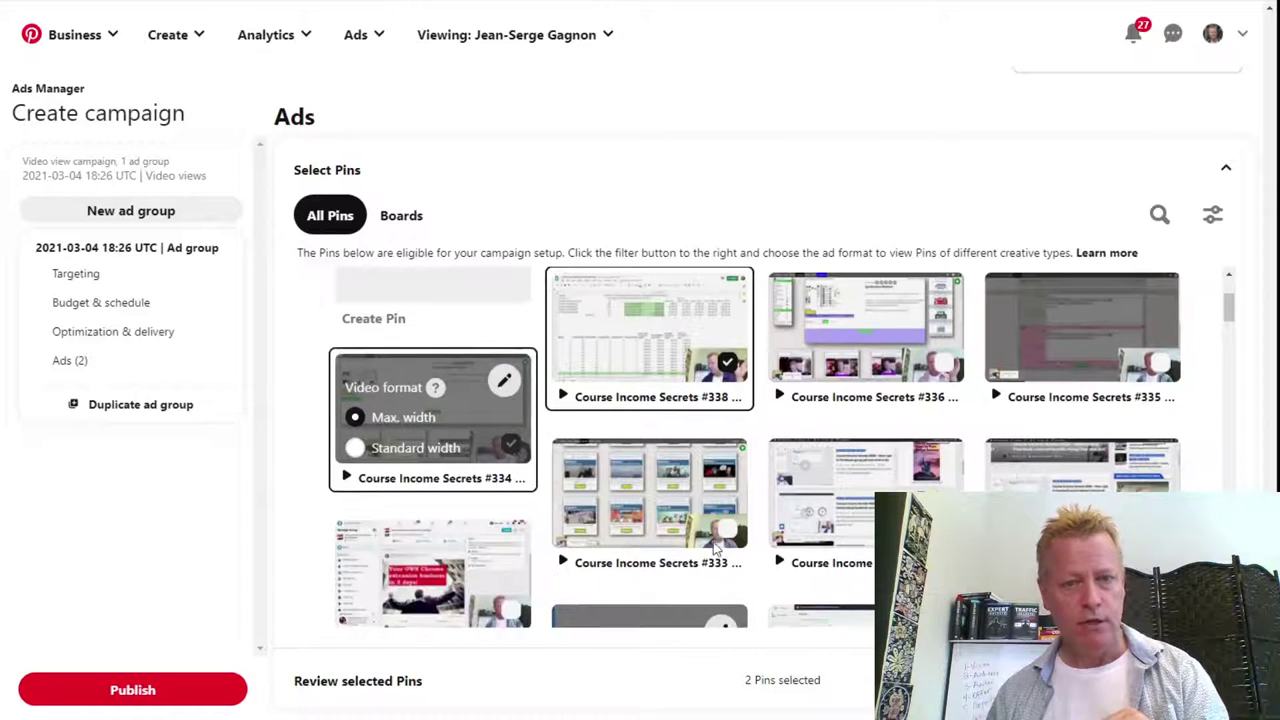
Deselect Pin #334 so #338 is the only selected ad.
scroll(690, 600, down, 1)
scroll(713, 494, up, 3)
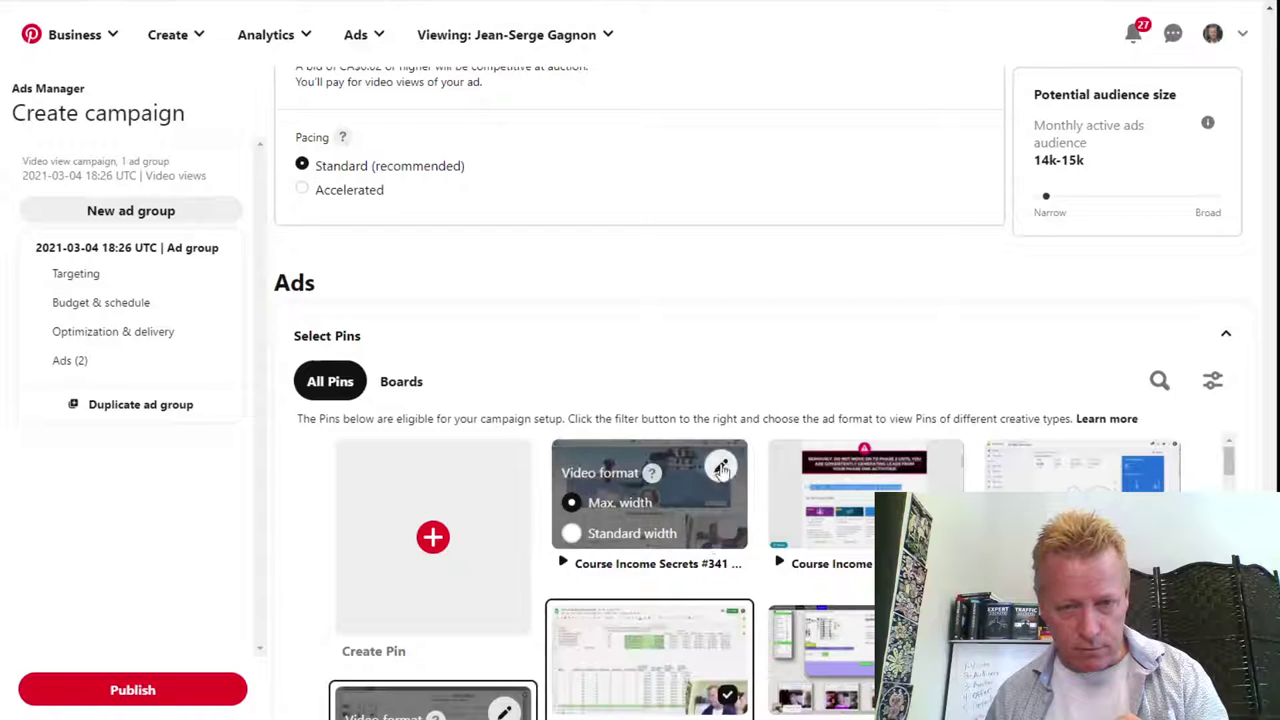
scroll(650, 640, down, 2)
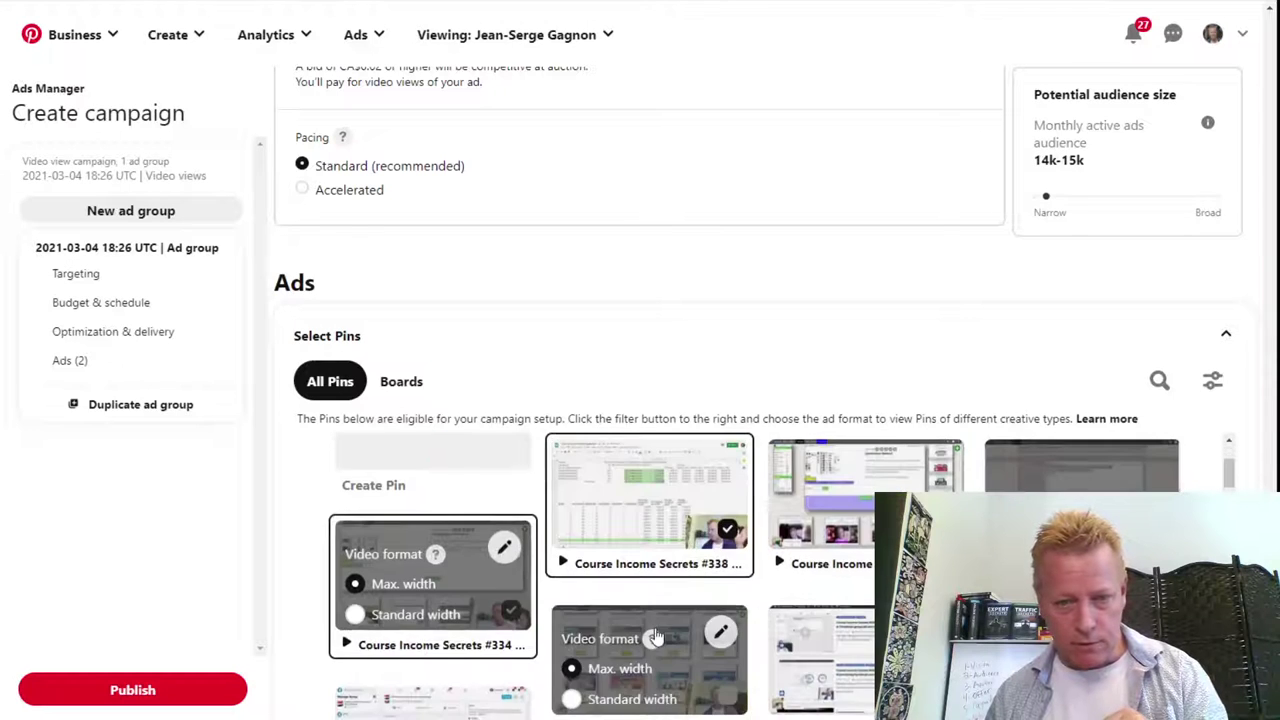
scroll(320, 626, down, 2)
scroll(275, 579, up, 1)
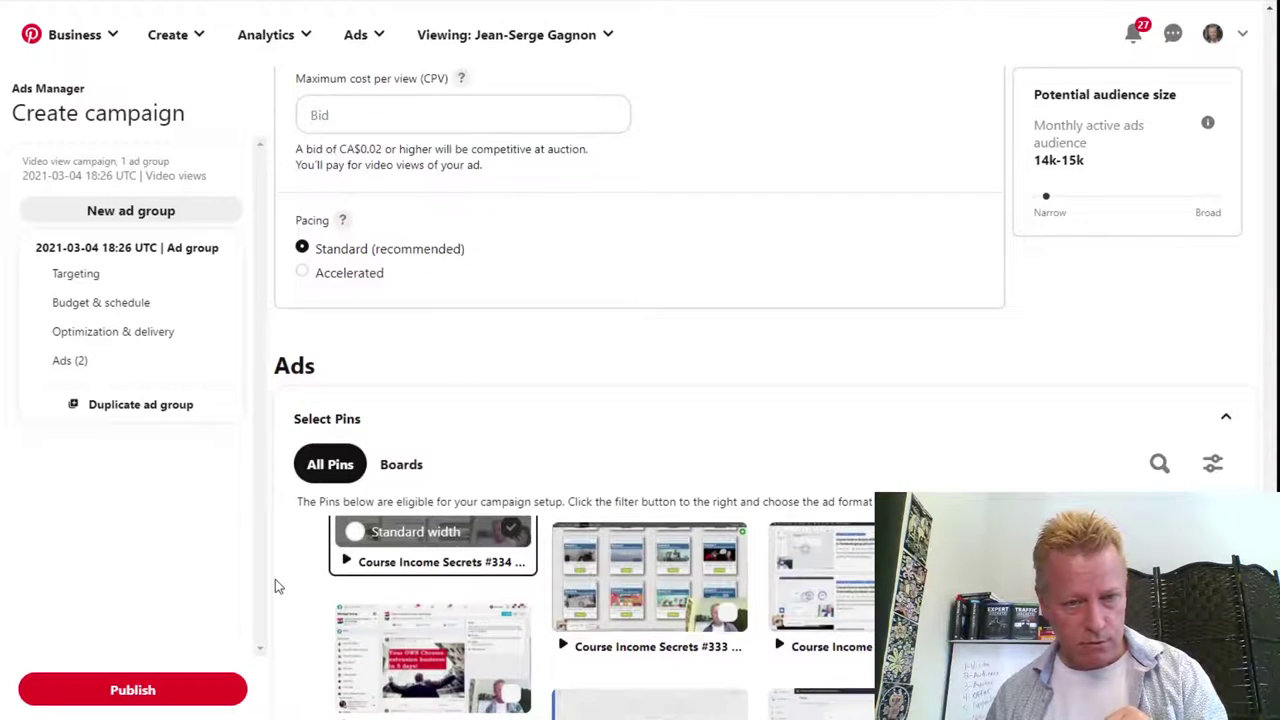
scroll(640, 390, down, 3)
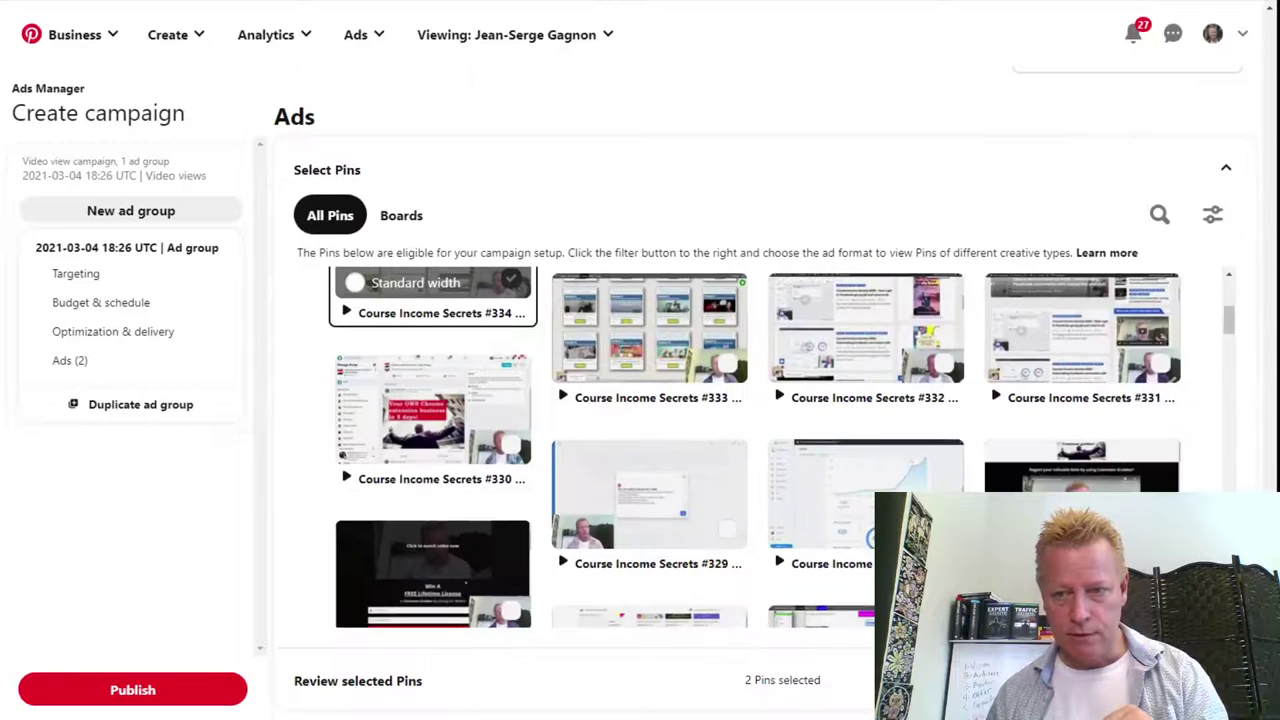
mouse_move(1229, 320)
mouse_down()
mouse_move(1230, 288)
mouse_move(1236, 330)
mouse_move(1236, 310)
mouse_up()
click(508, 476)
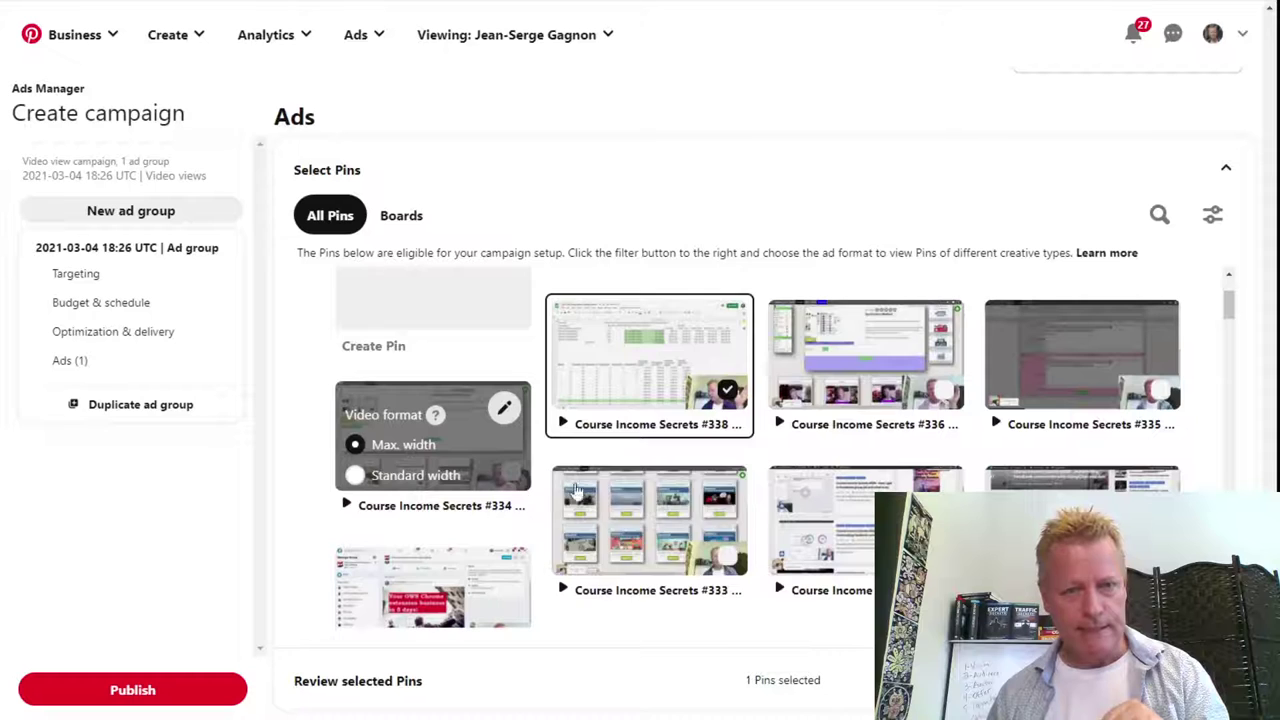
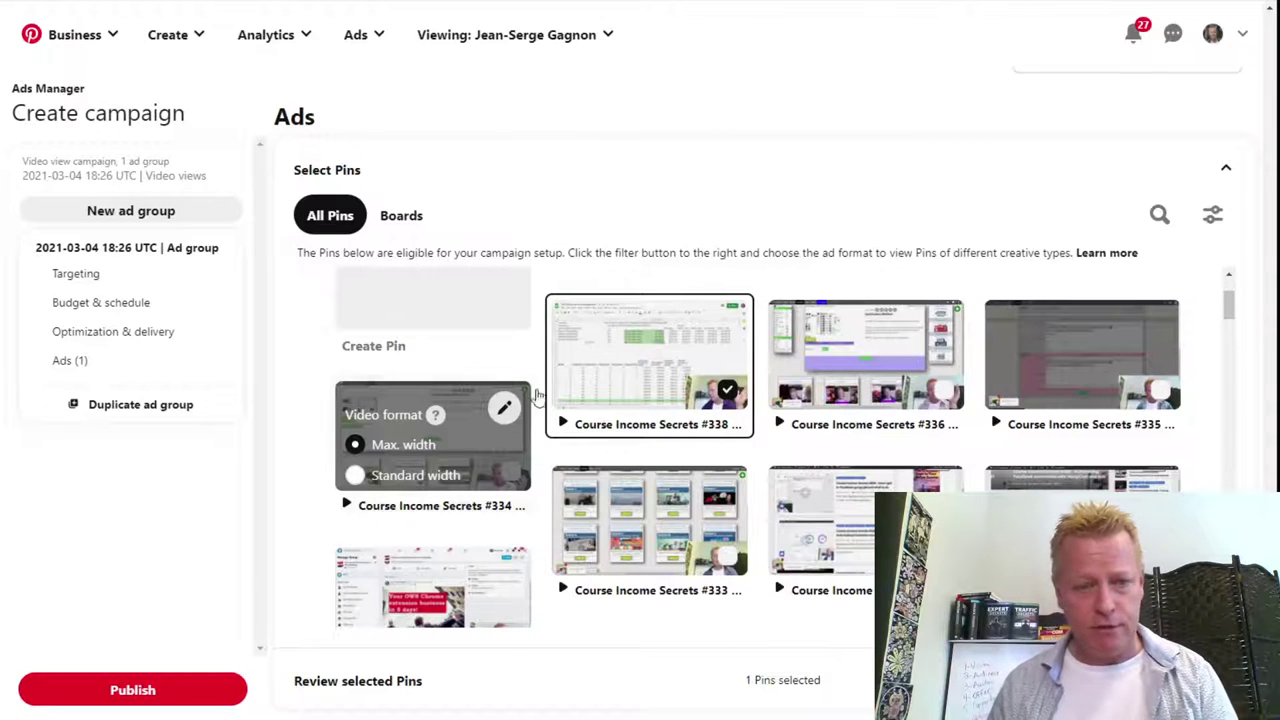
Check the Course Income Secrets #338 Pin ad's name and destination URL, then attempt publishing.
scroll(757, 613, down, 5)
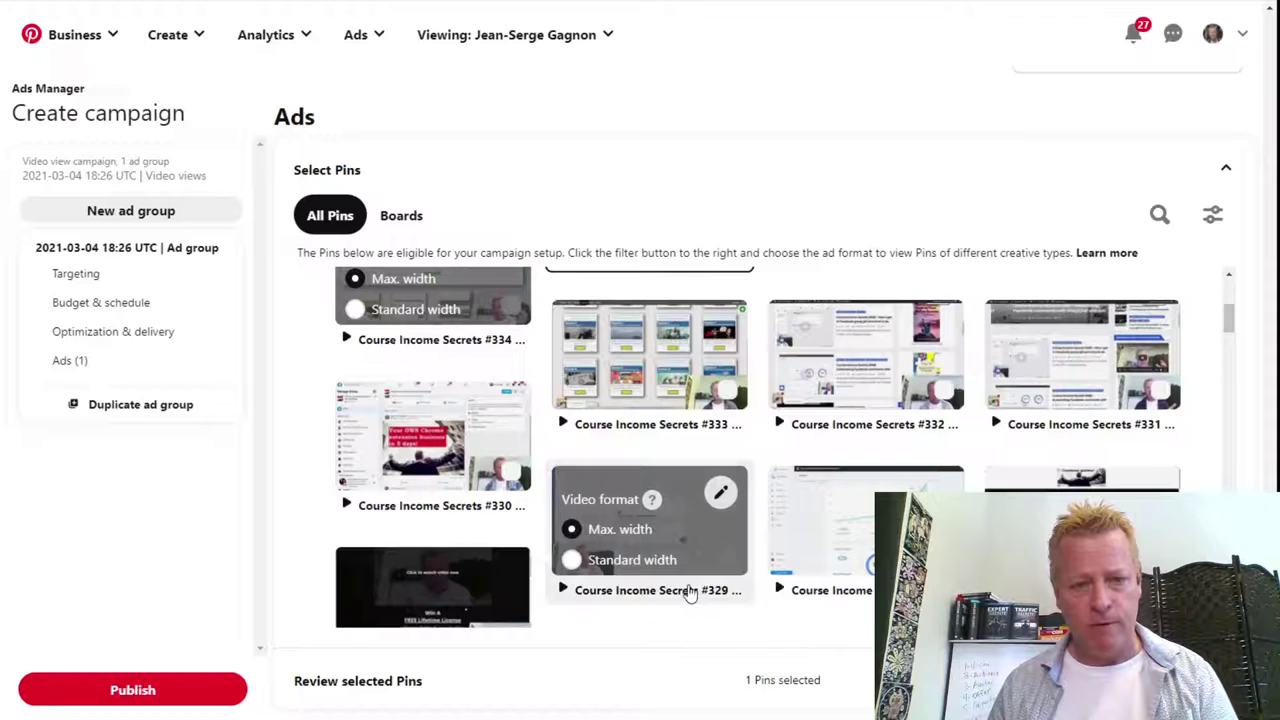
drag(740, 681, 837, 690)
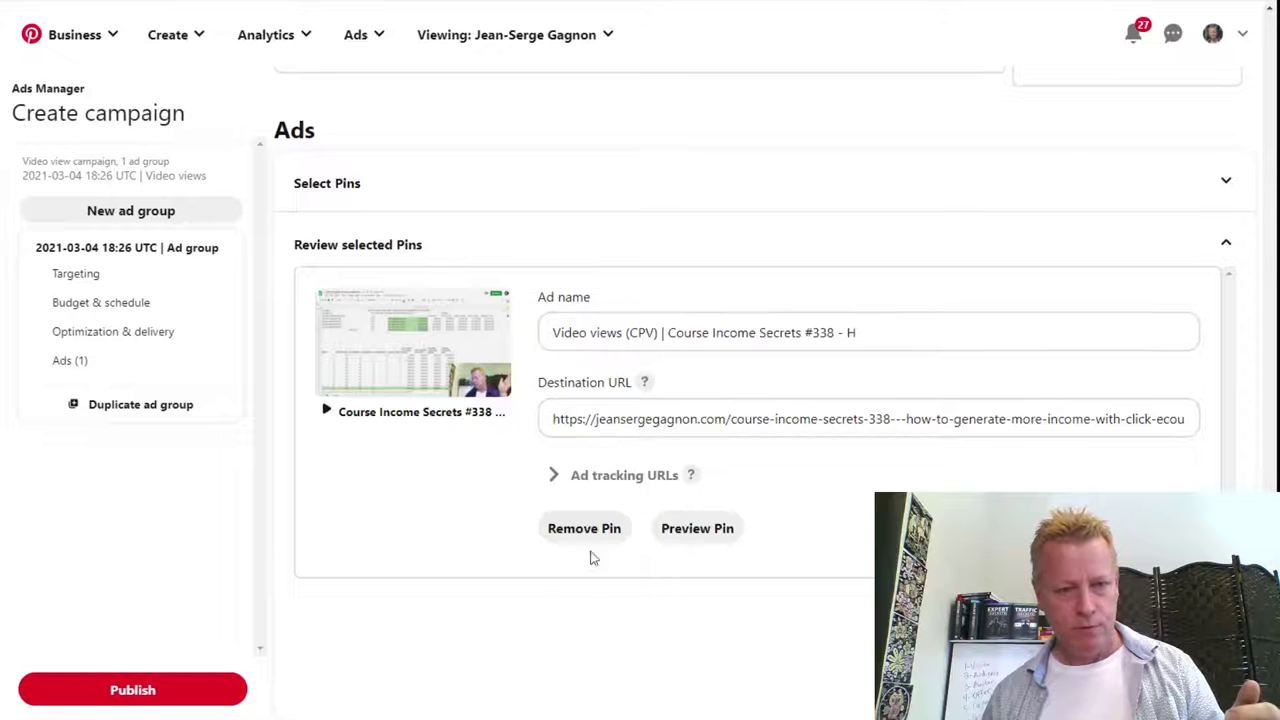
scroll(830, 514, up, 3)
scroll(614, 380, down, 3)
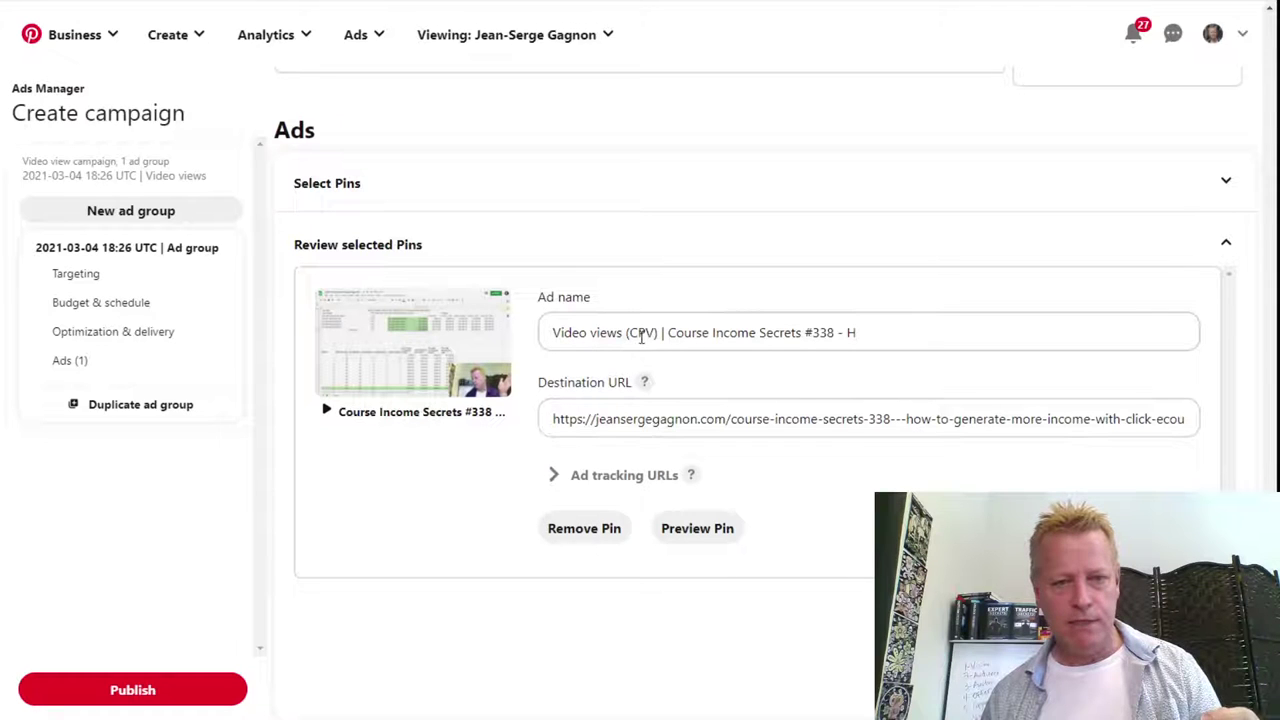
scroll(810, 393, down, 1)
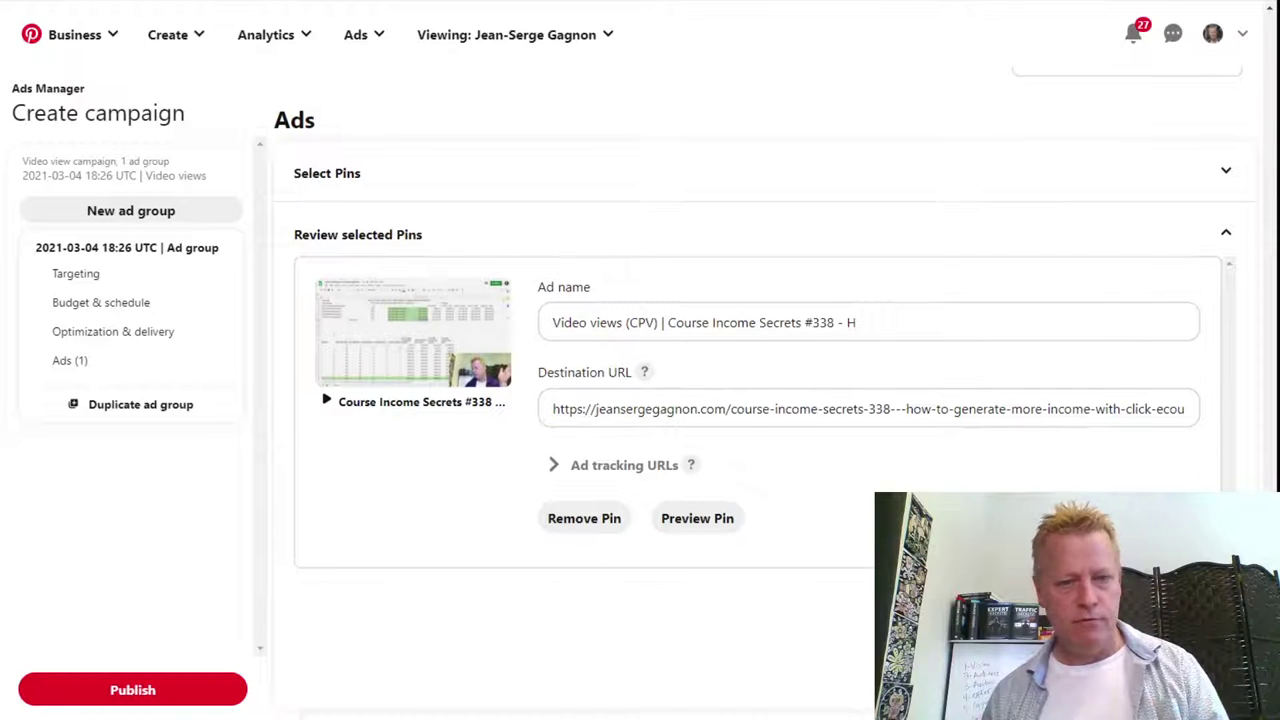
scroll(757, 400, up, 4)
scroll(757, 400, down, 4)
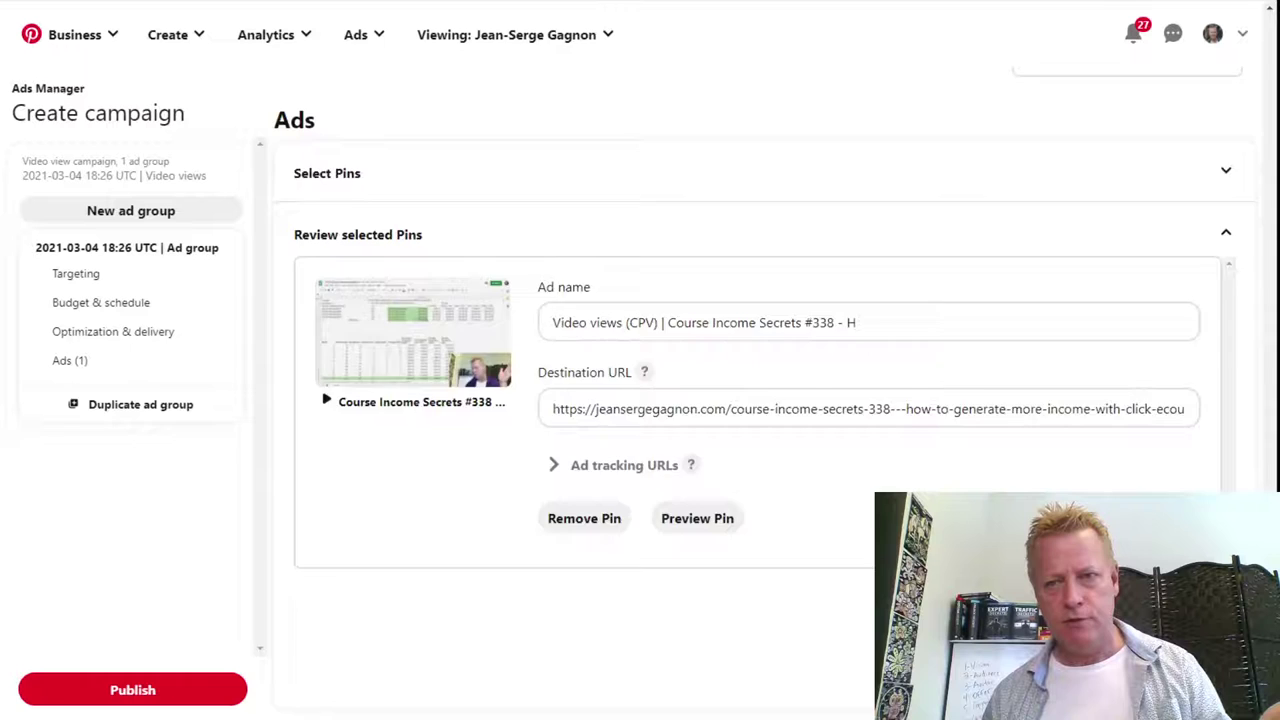
scroll(757, 400, up, 6)
scroll(757, 400, down, 6)
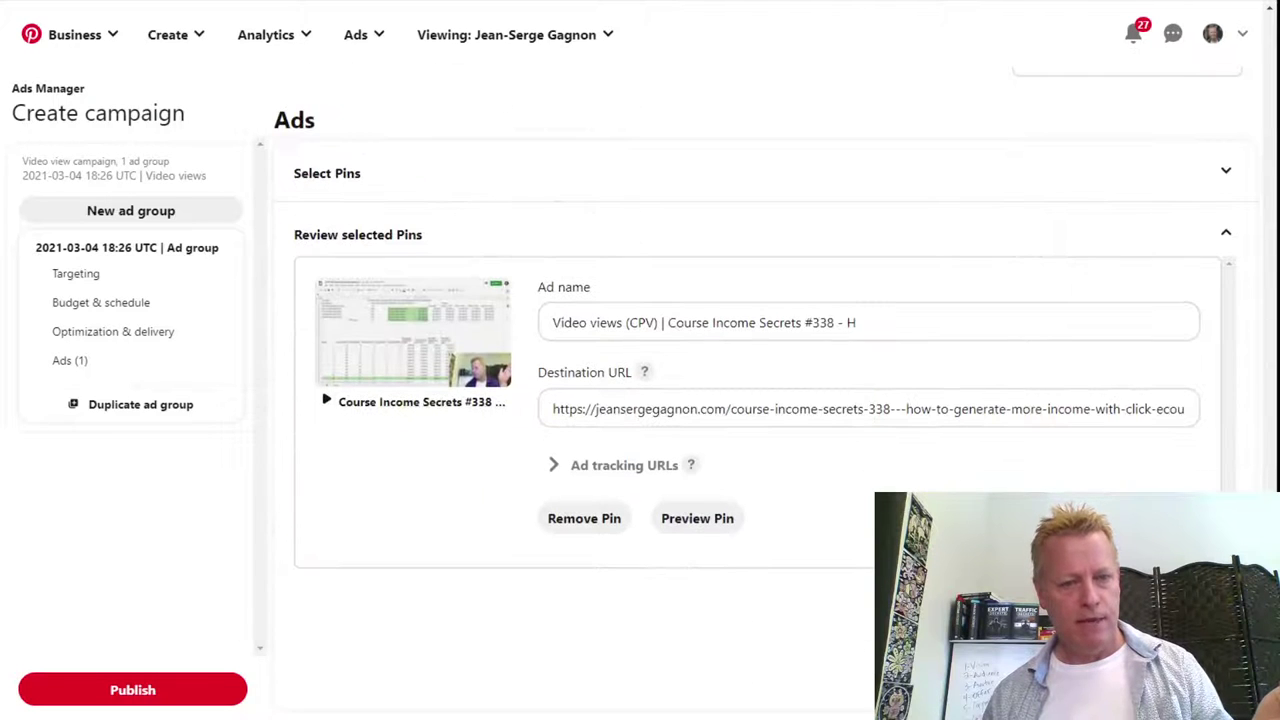
click(138, 692)
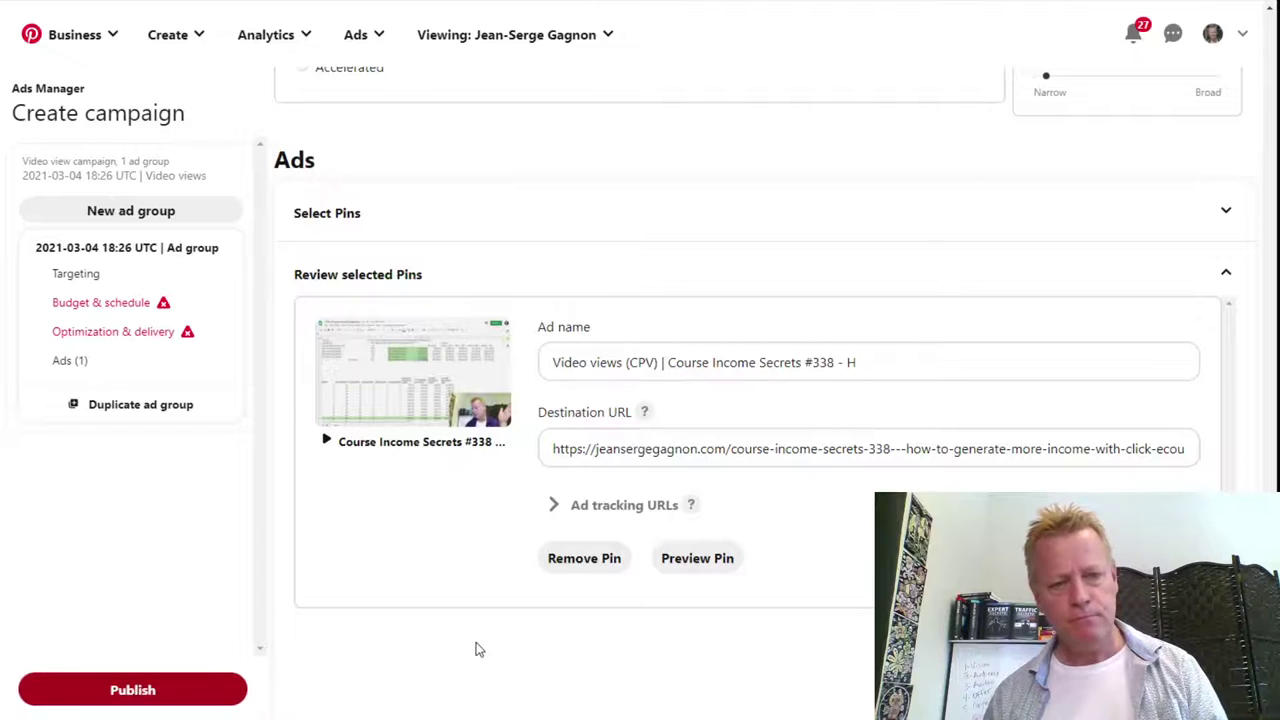
Set the ad group's daily budget to CA$5.00.
click(105, 304)
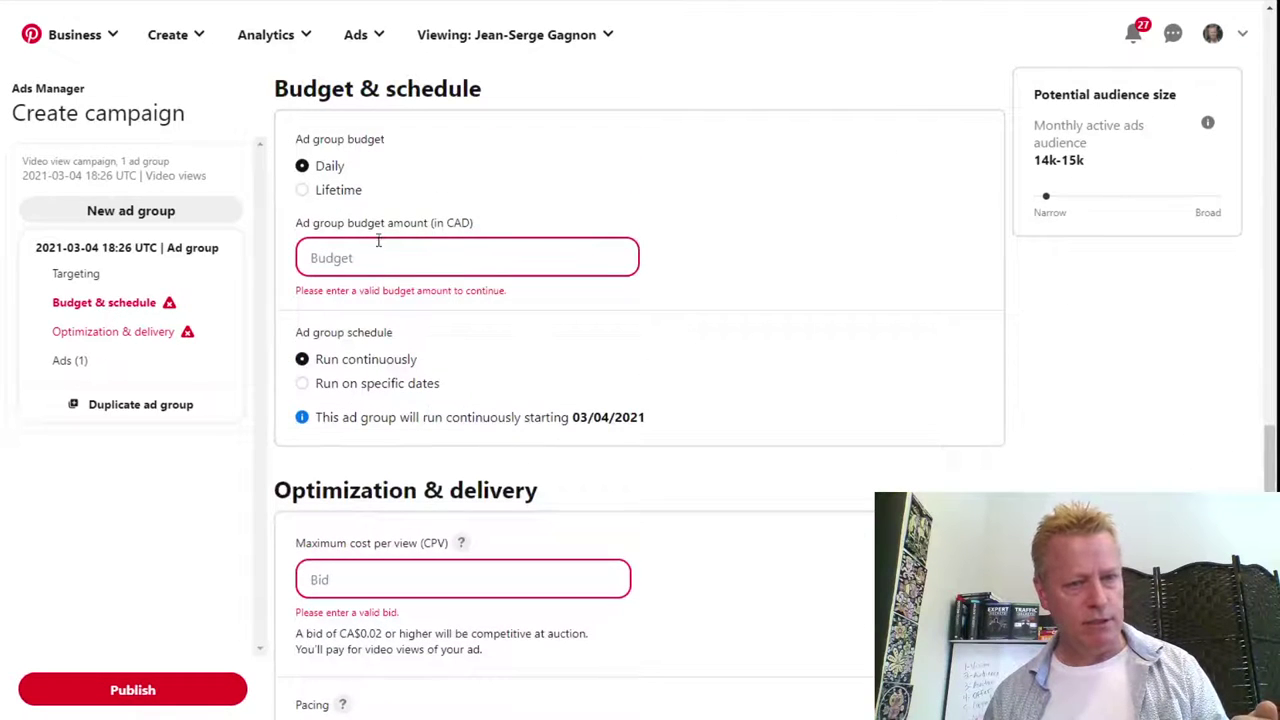
click(365, 258)
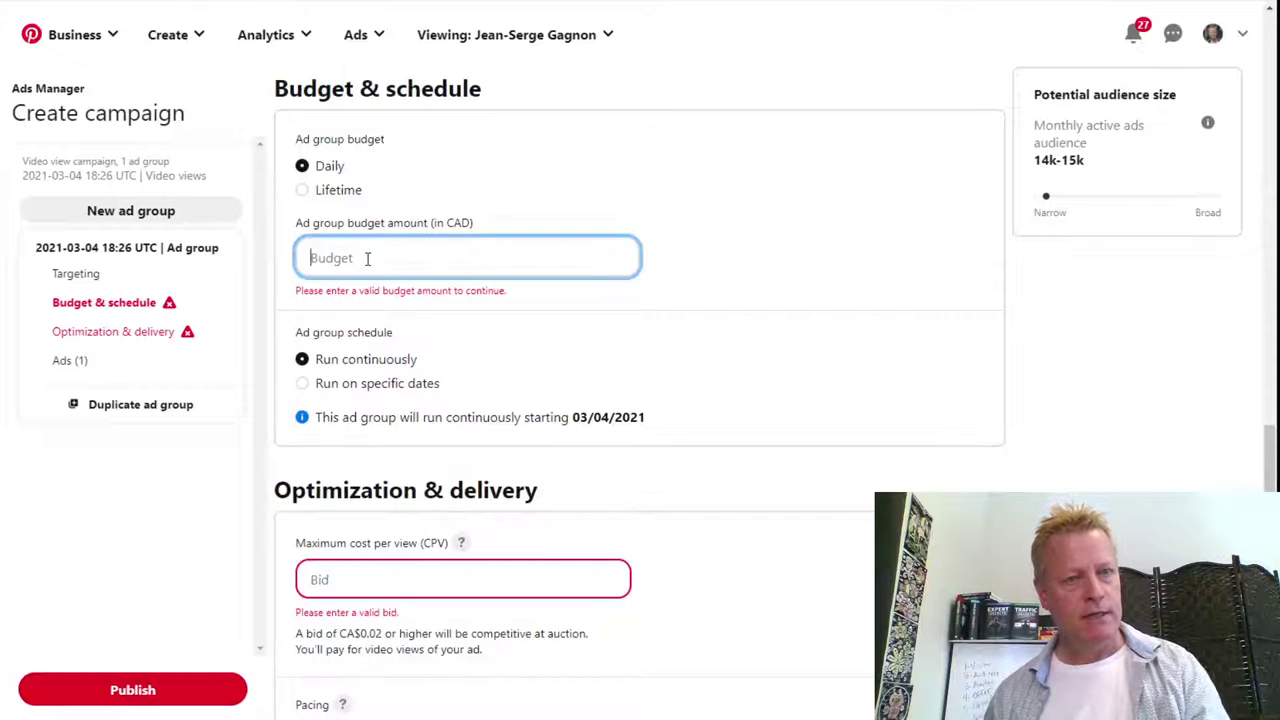
text(5)
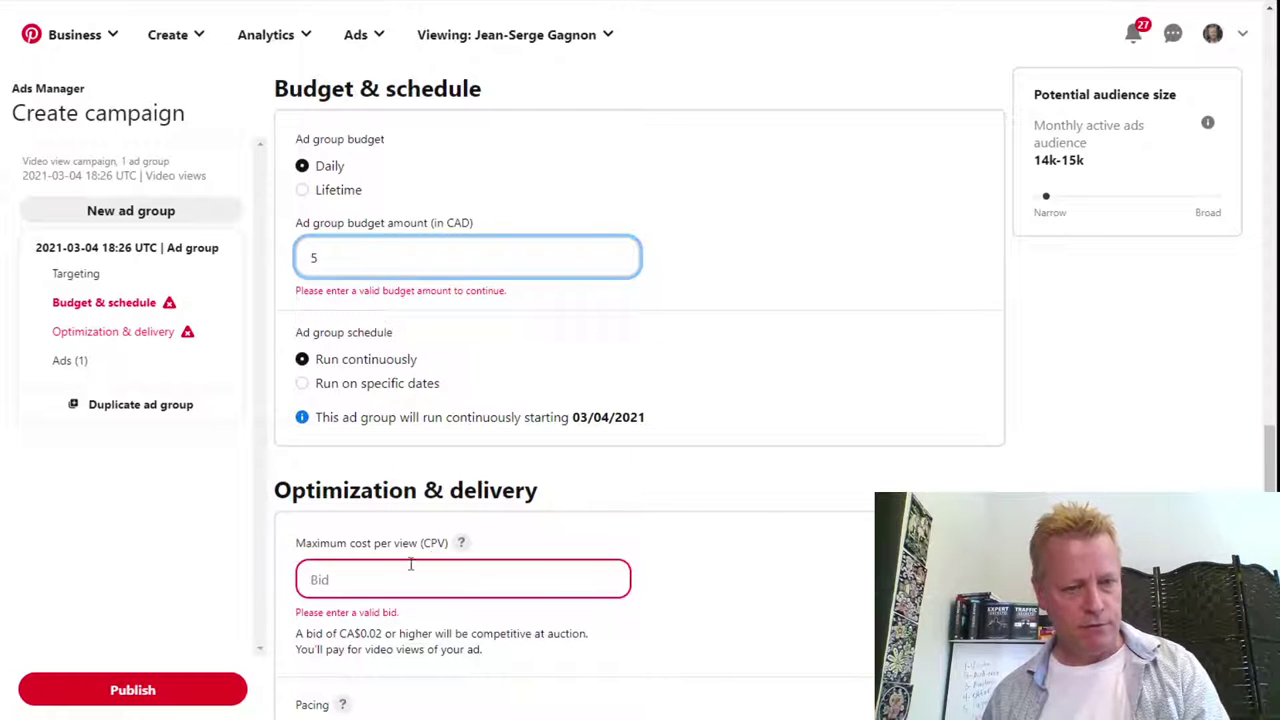
Set the maximum cost-per-view bid to 0.022 and publish the campaign.
click(362, 583)
scroll(780, 603, down, 3)
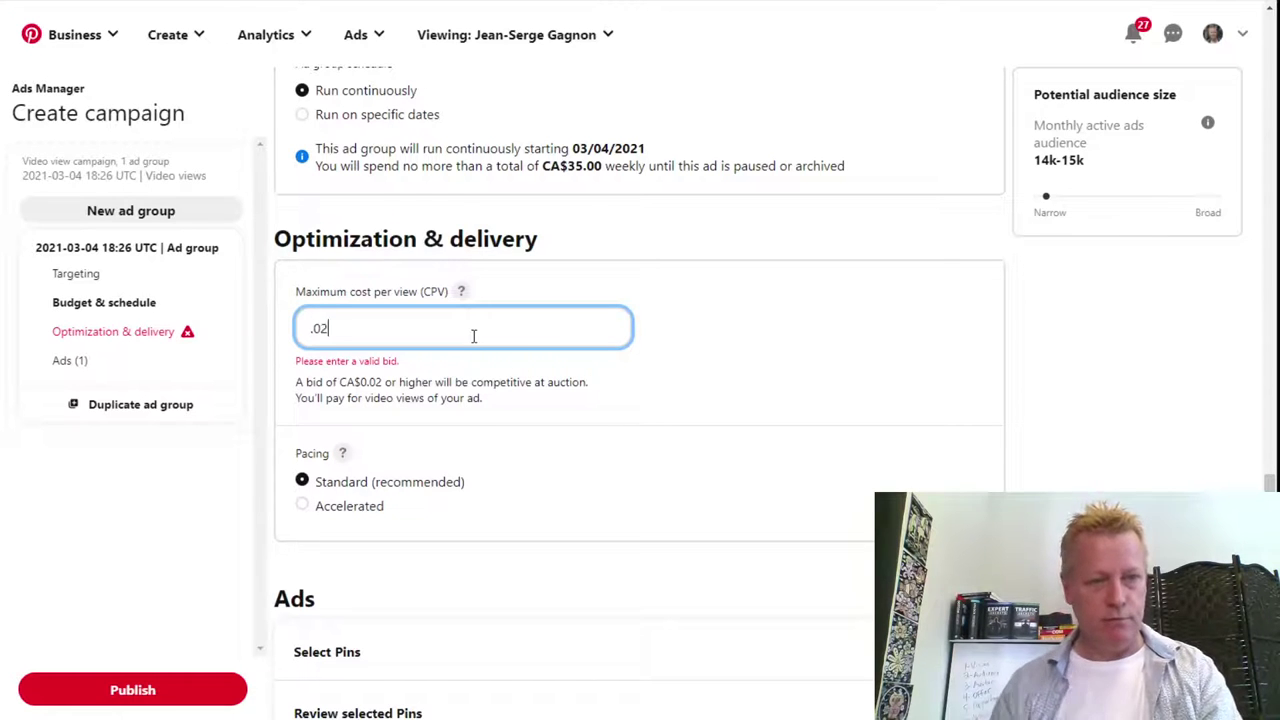
click(771, 397)
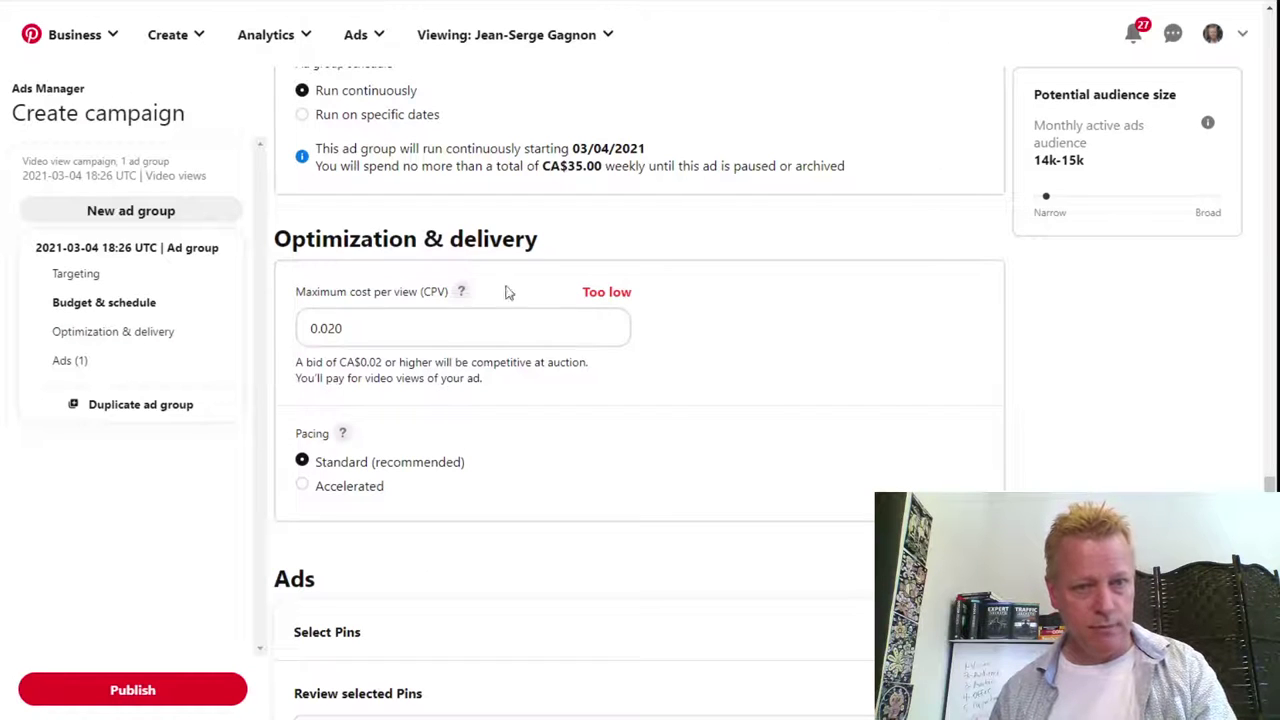
click(363, 334)
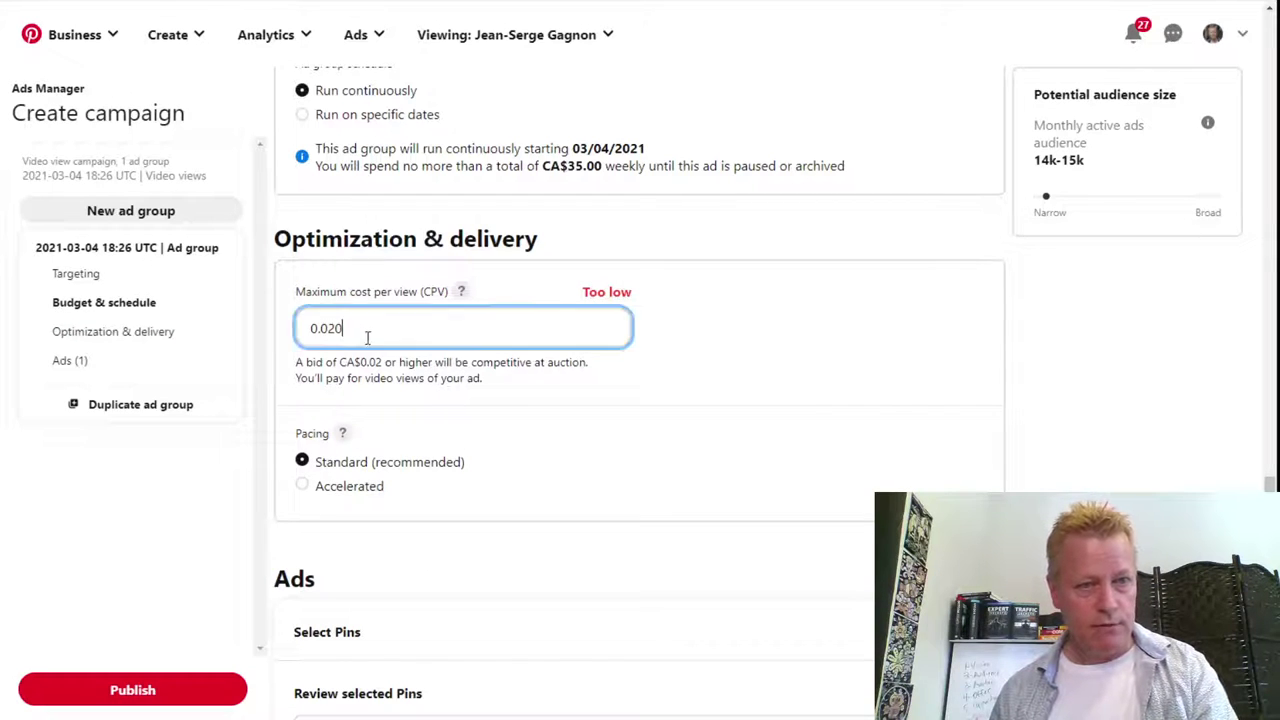
key(BackSpace)
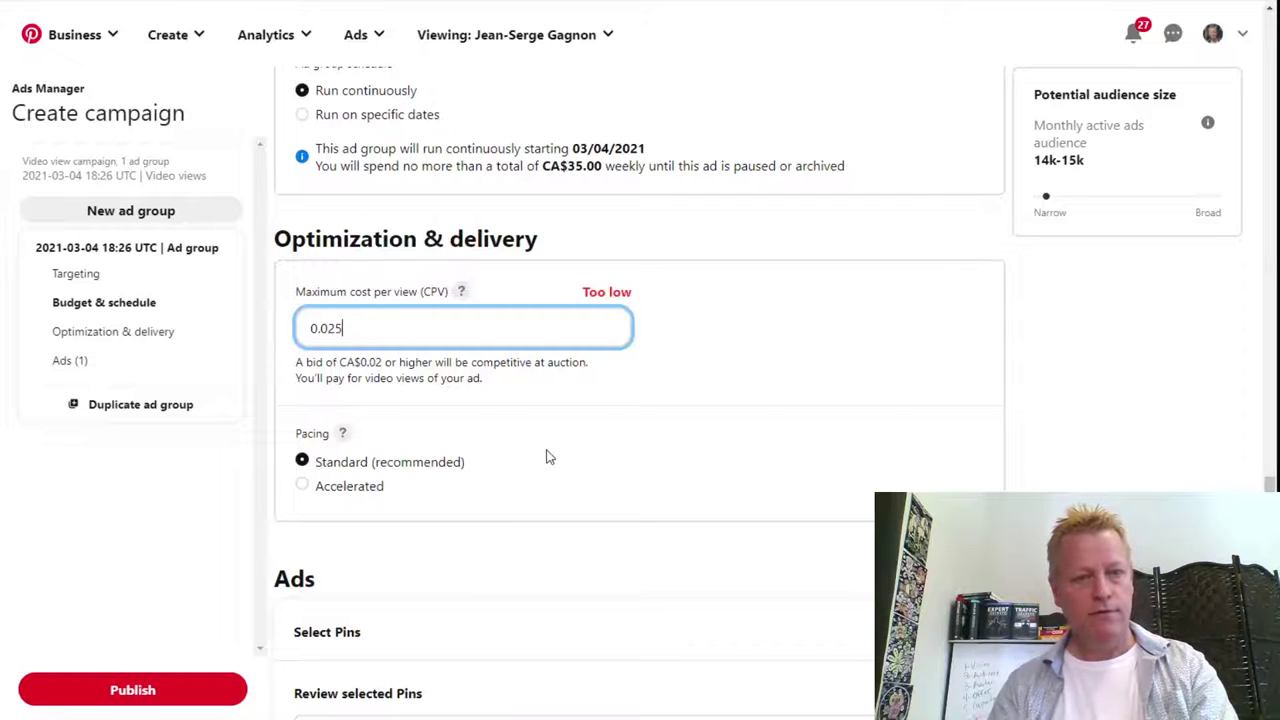
text(5)
click(805, 405)
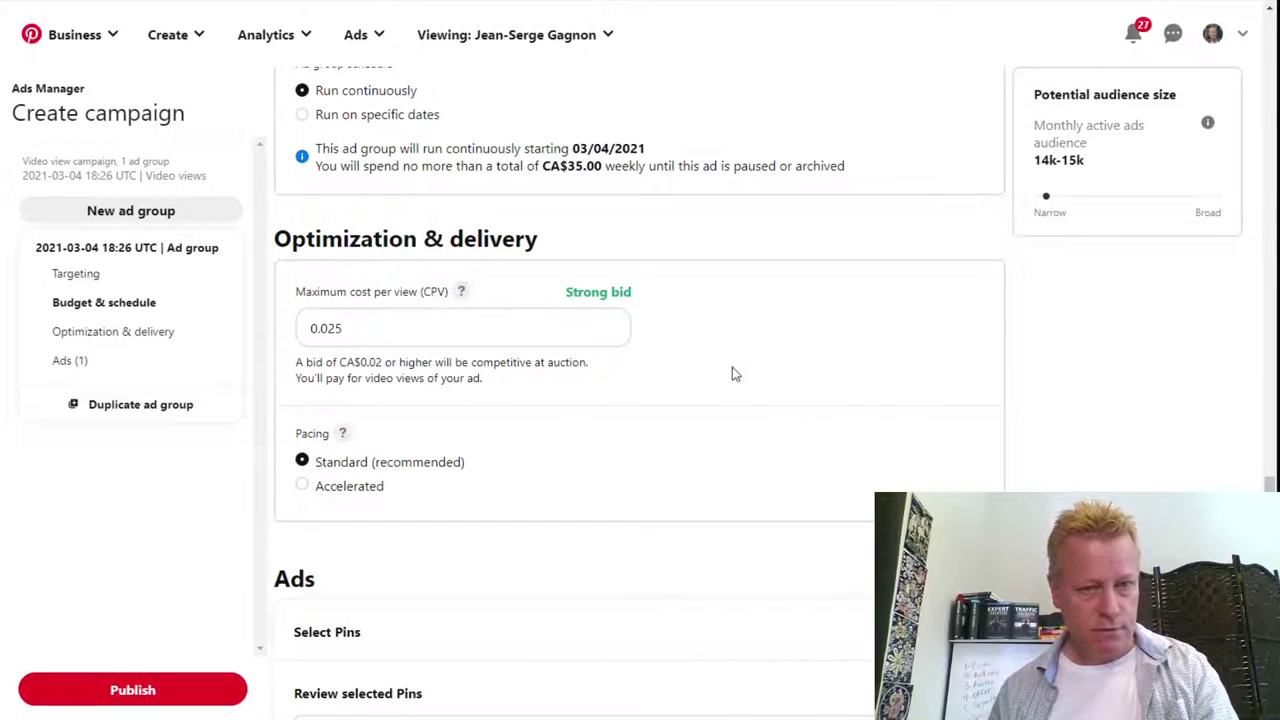
click(376, 325)
text(2)
click(748, 362)
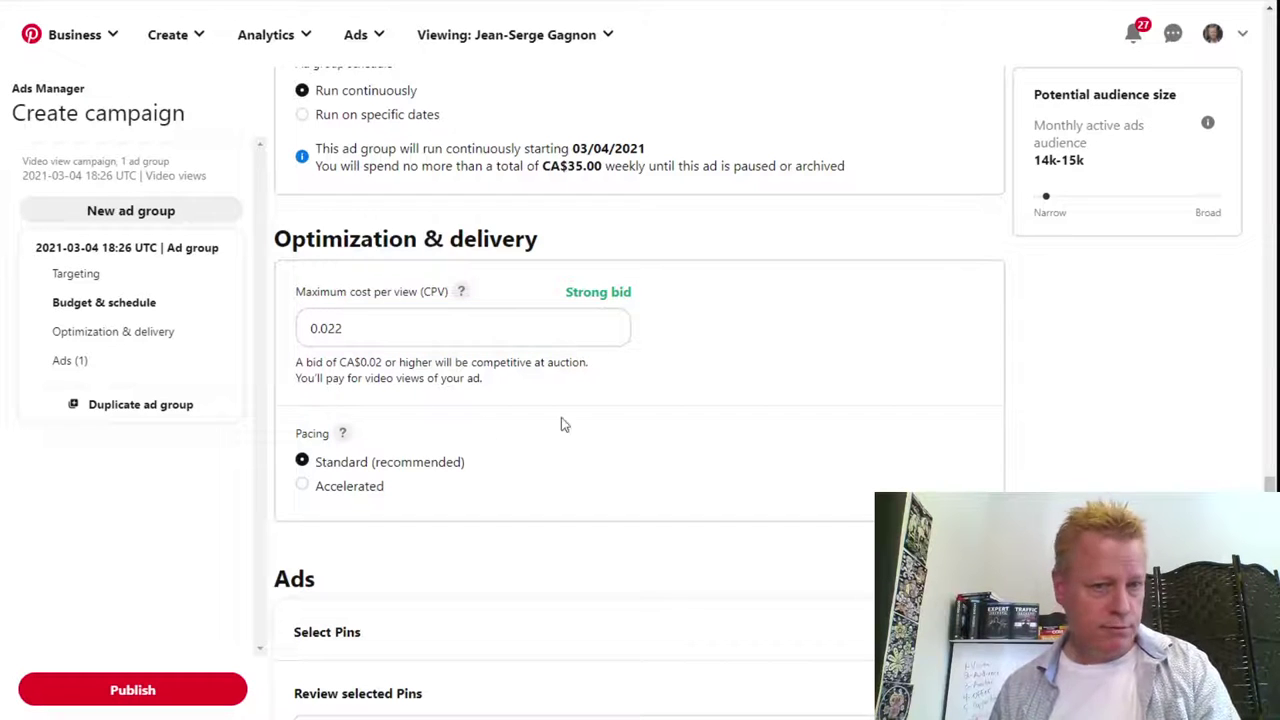
scroll(194, 514, down, 2)
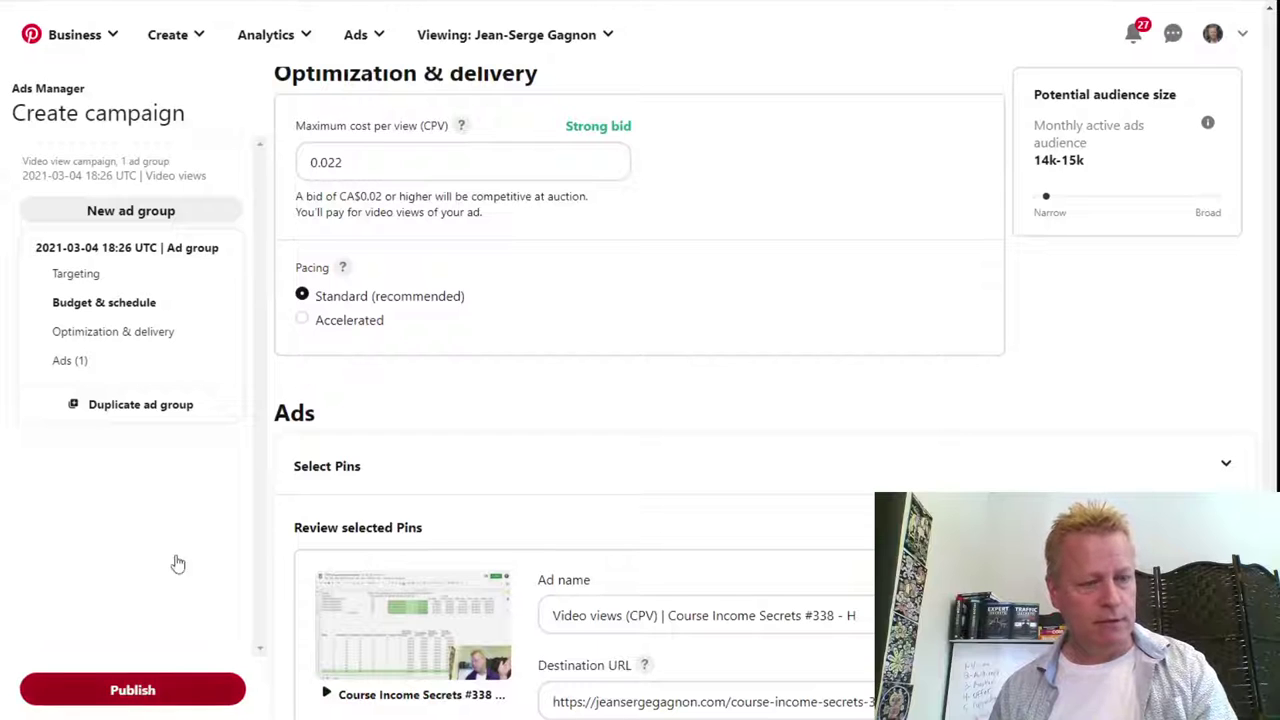
click(142, 412)
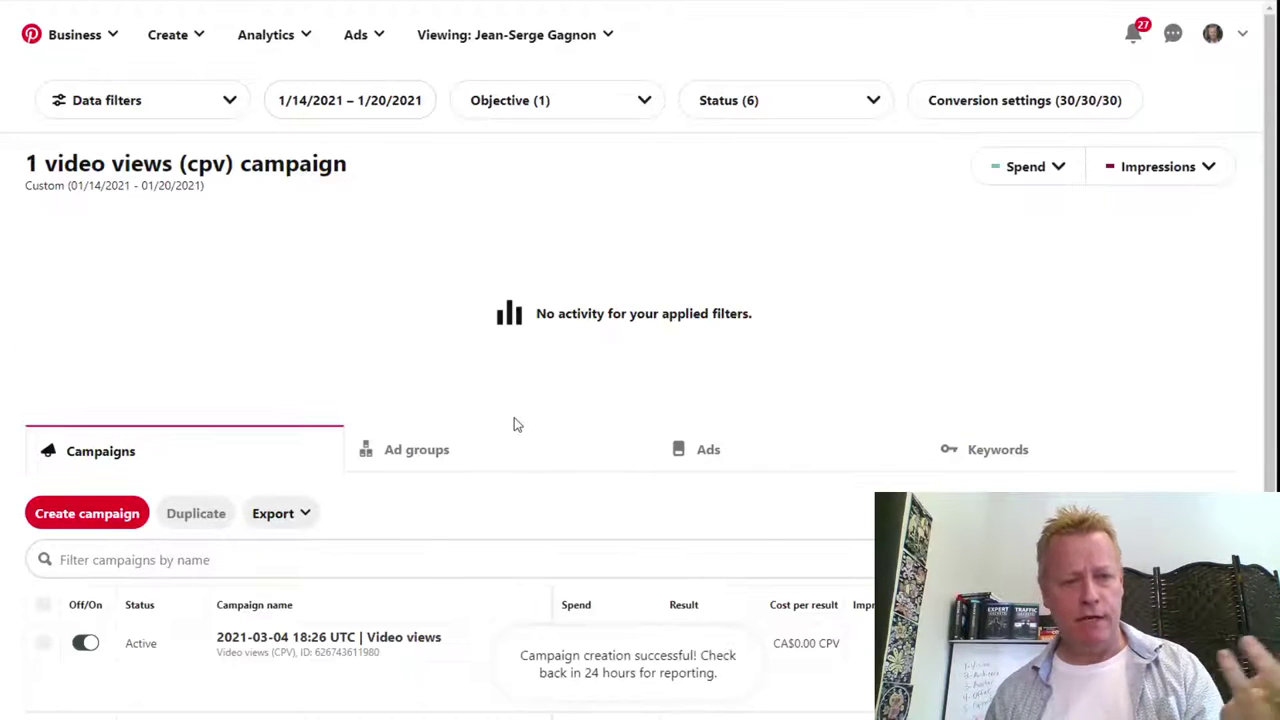
scroll(505, 648, down, 2)
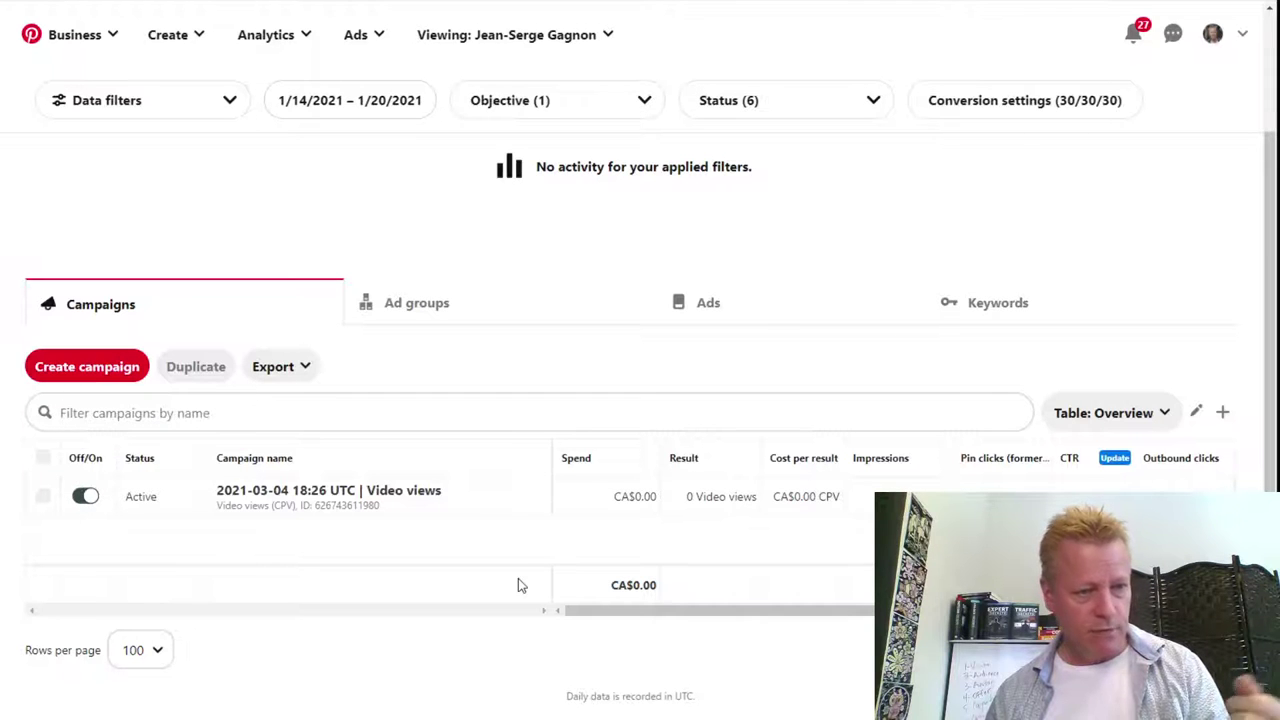
scroll(430, 594, up, 2)
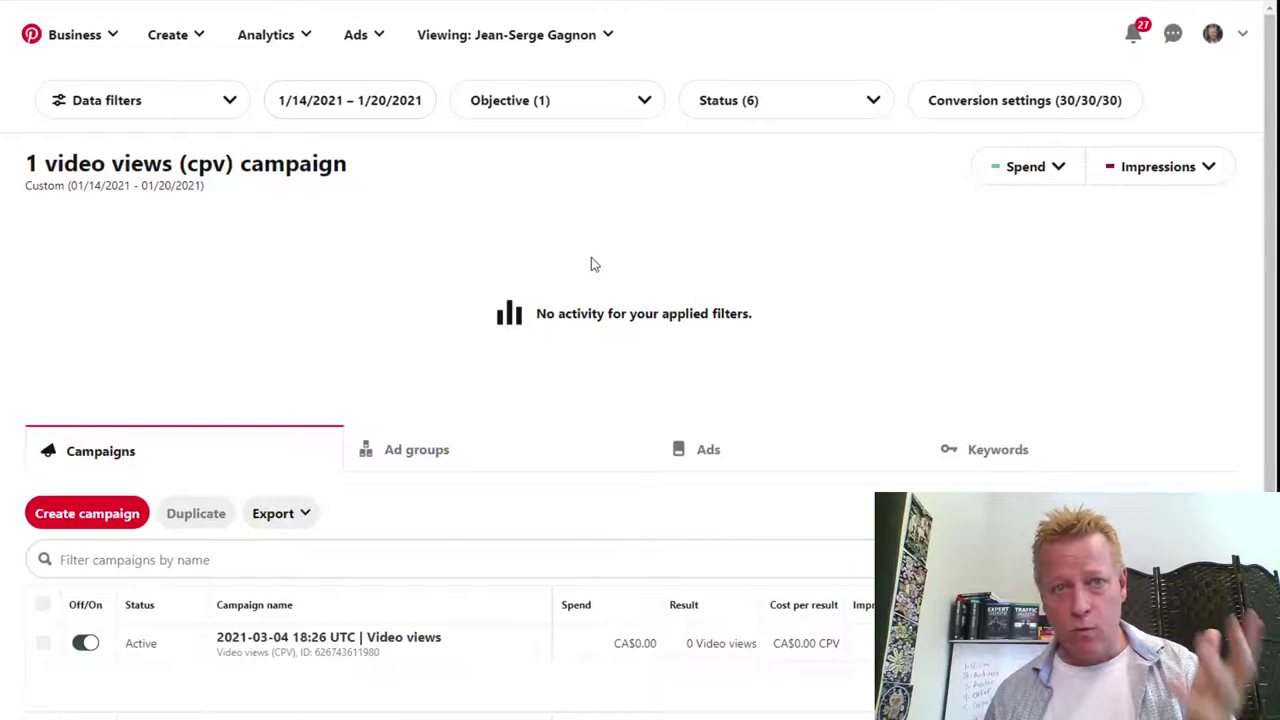
click(362, 34)
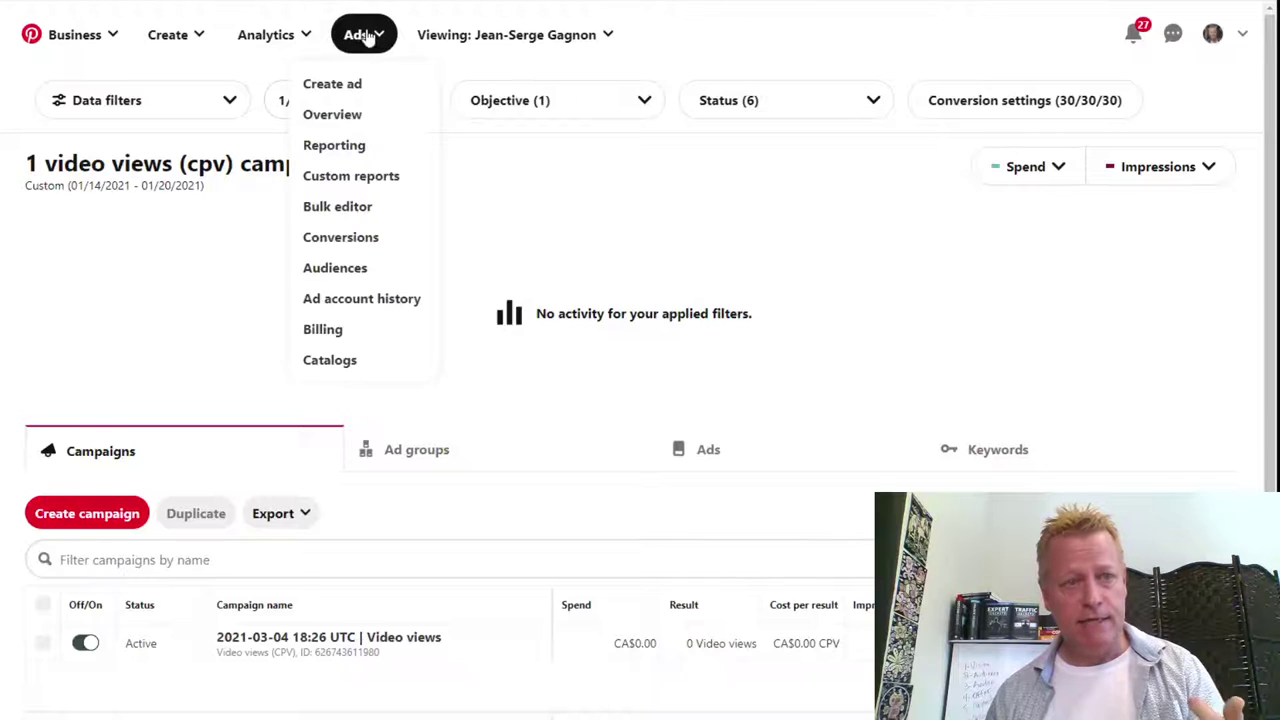
Go to the Ads overview and filter it to pending ads.
click(340, 116)
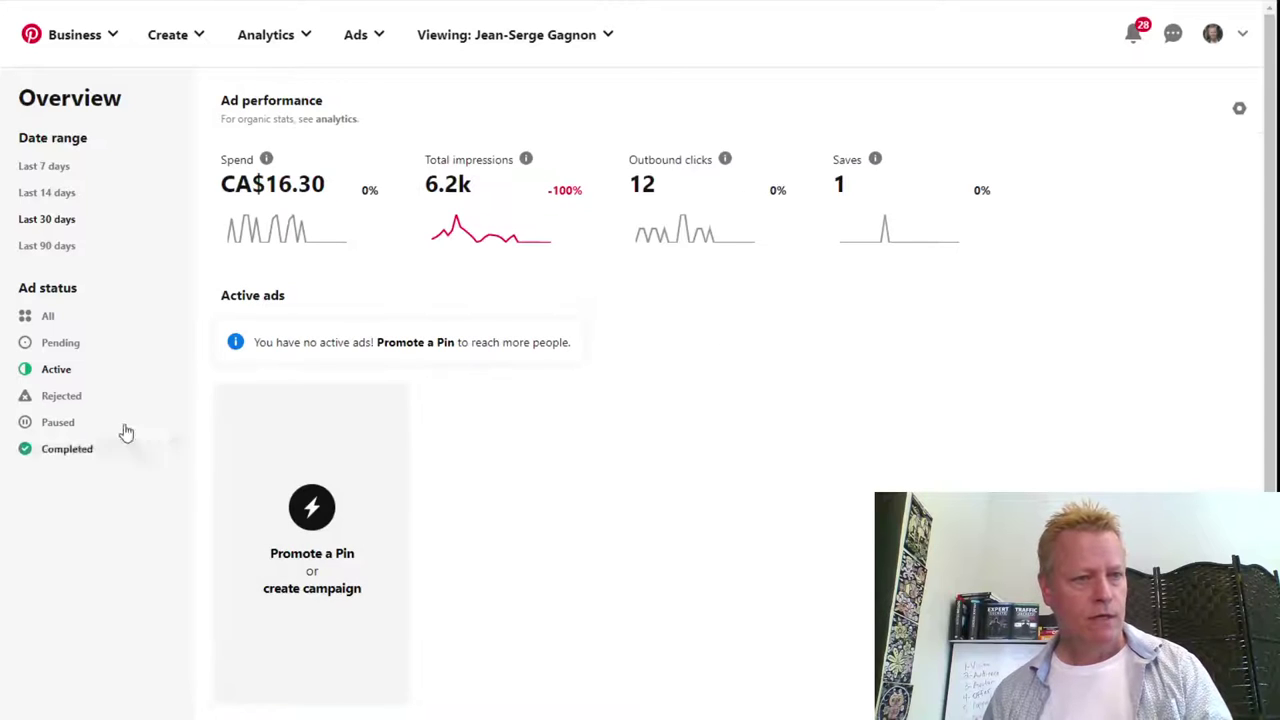
scroll(520, 477, down, 1)
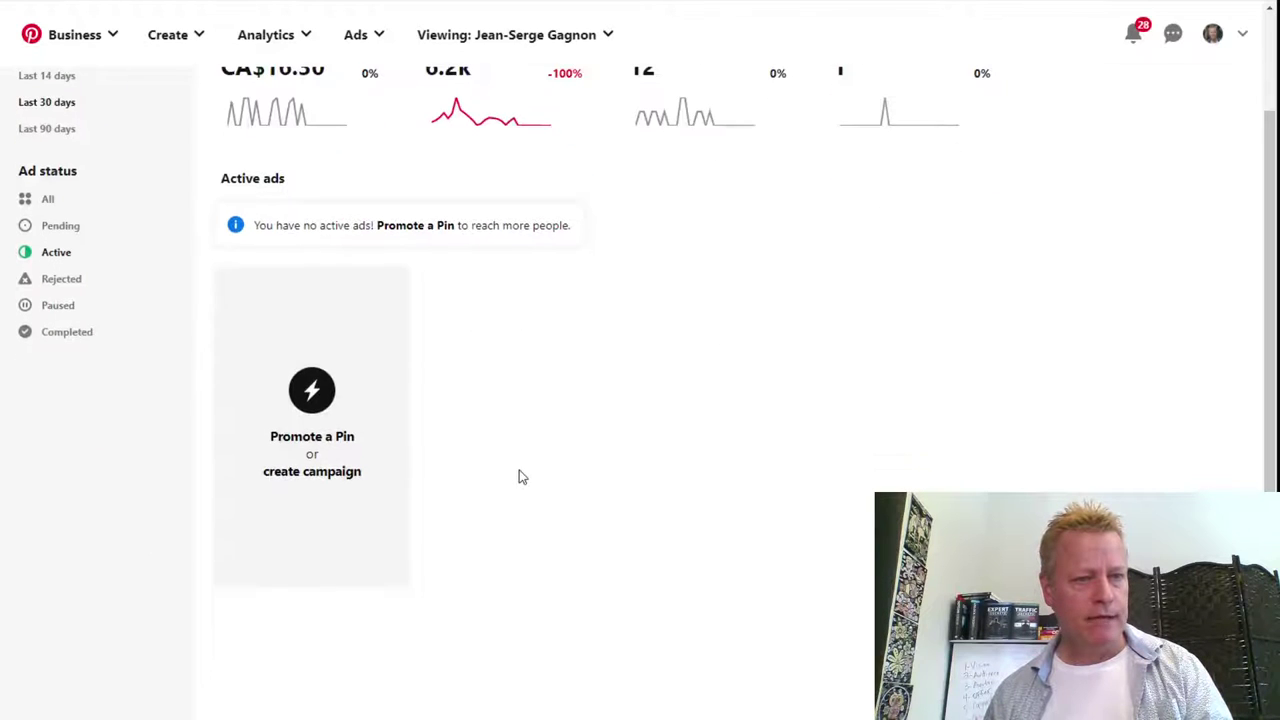
scroll(617, 421, up, 1)
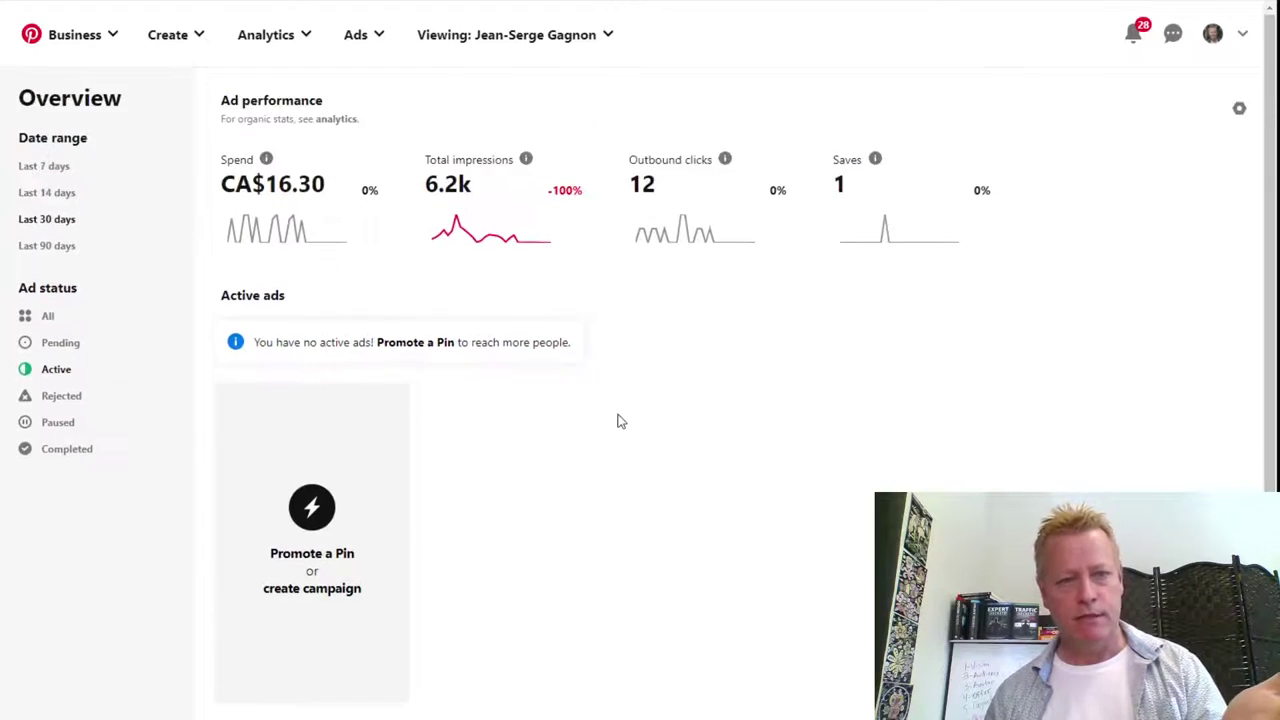
click(57, 343)
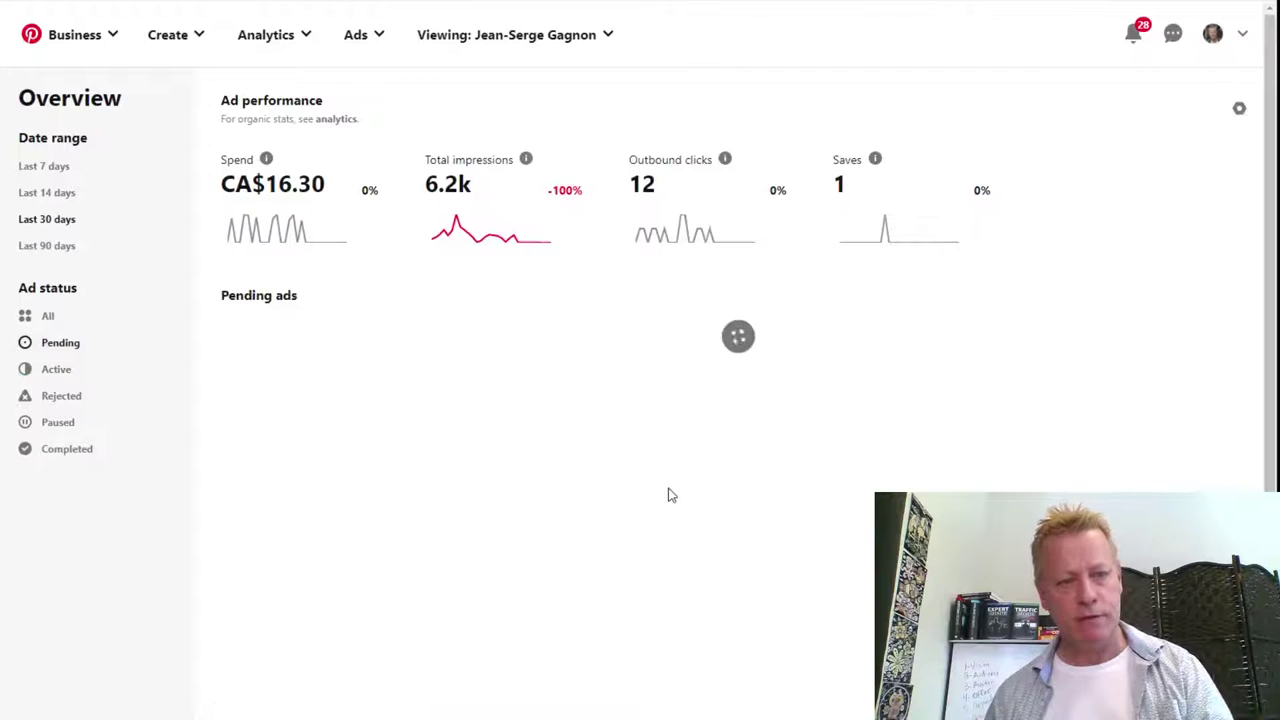
scroll(845, 520, down, 1)
scroll(857, 523, up, 1)
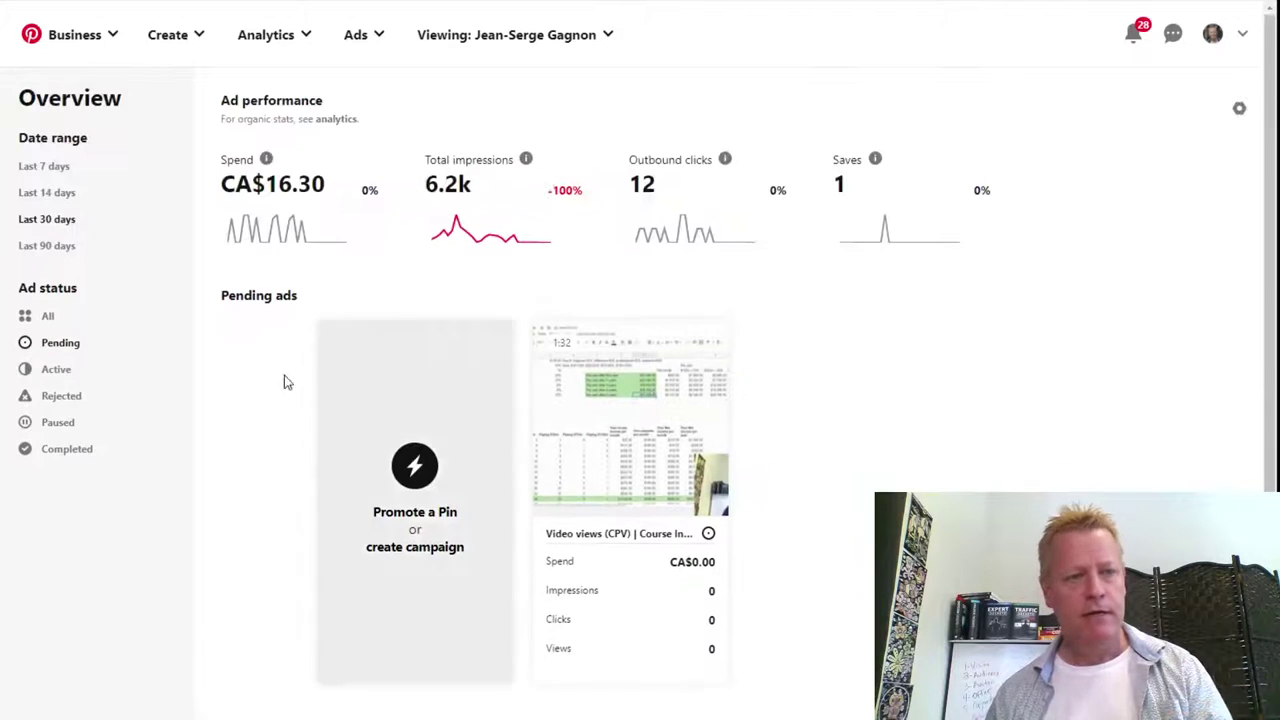
Show completed ads: CA$16.30 spend, 6.2k impressions and 12 outbound clicks.
click(62, 460)
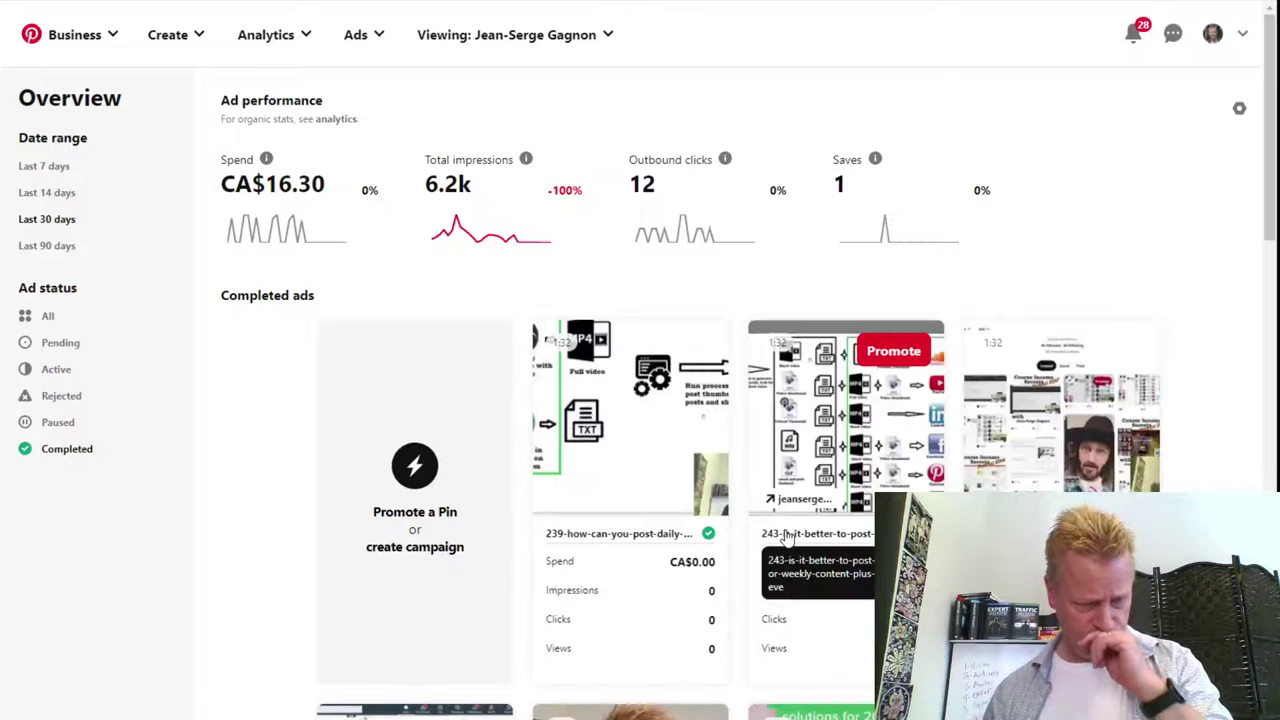
scroll(840, 565, down, 1)
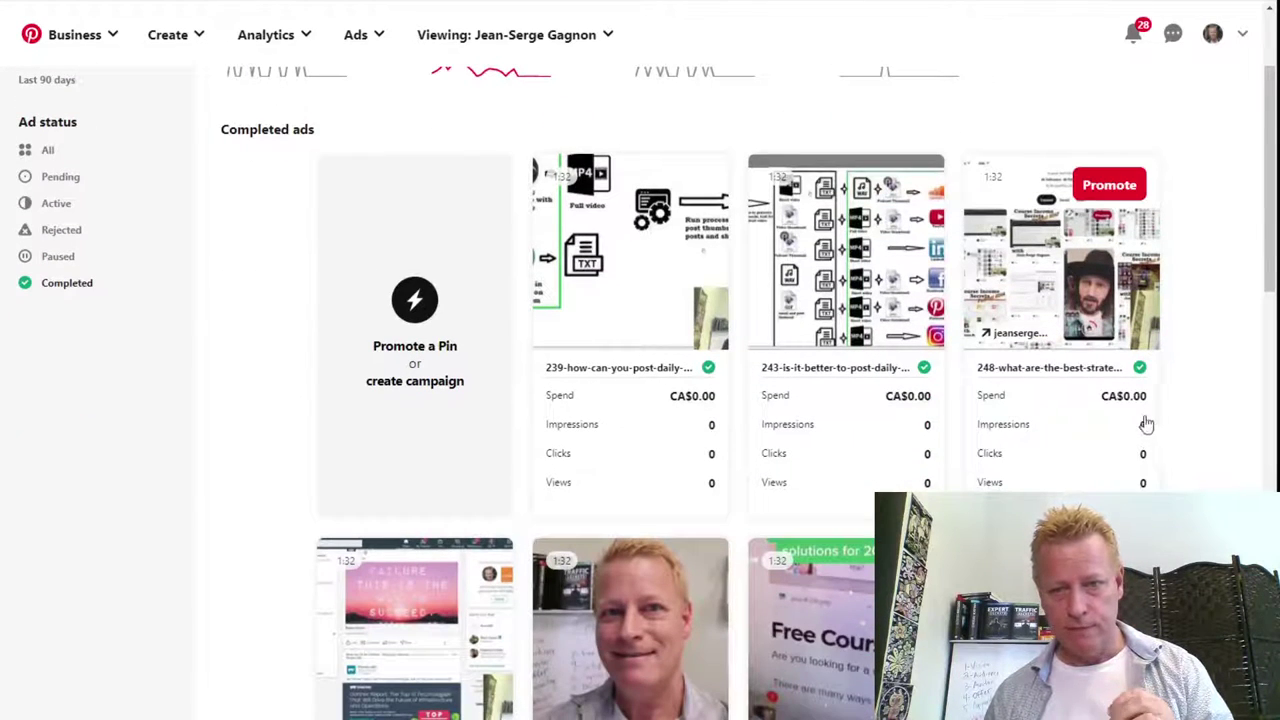
scroll(686, 529, down, 3)
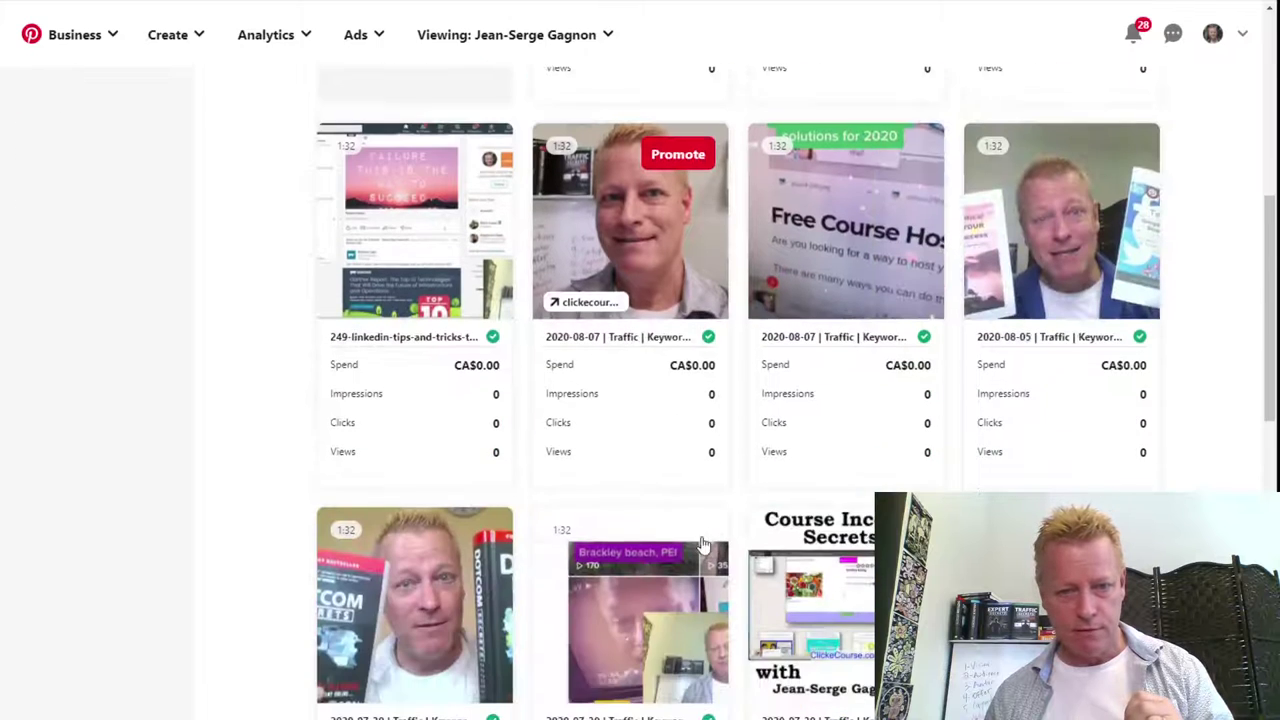
scroll(634, 440, down, 2)
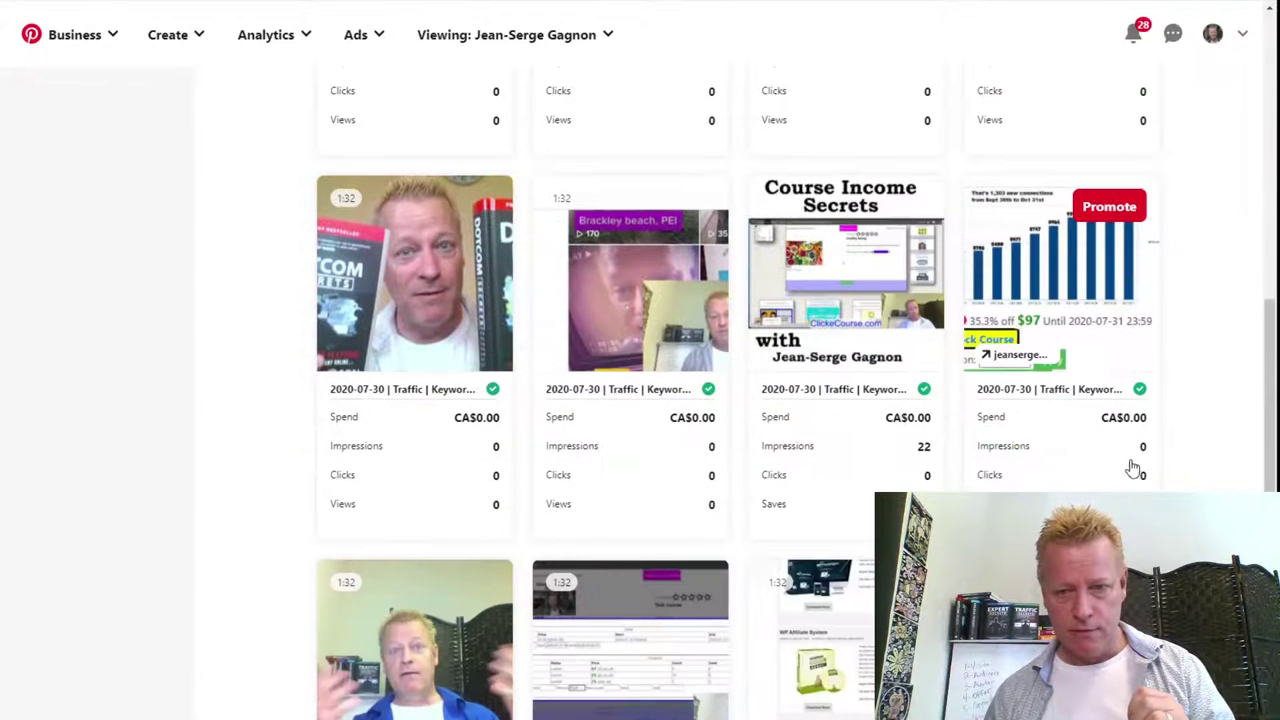
scroll(475, 473, up, 6)
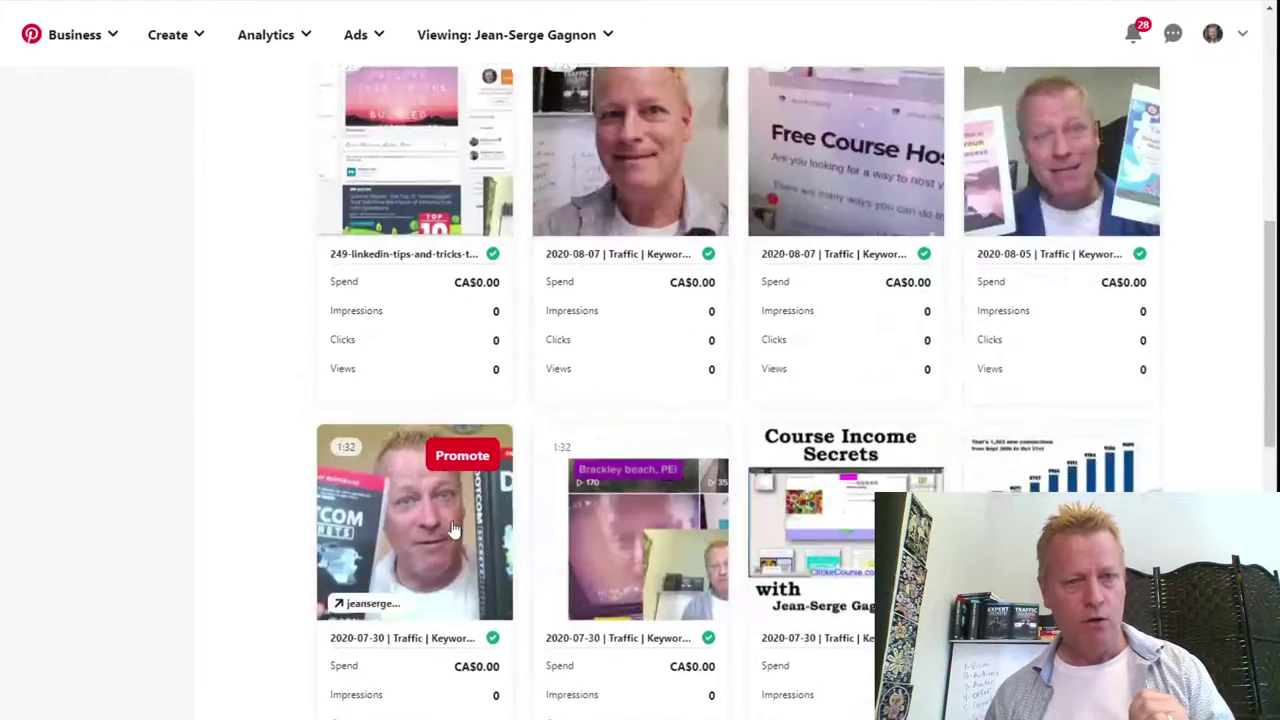
scroll(391, 371, up, 1)
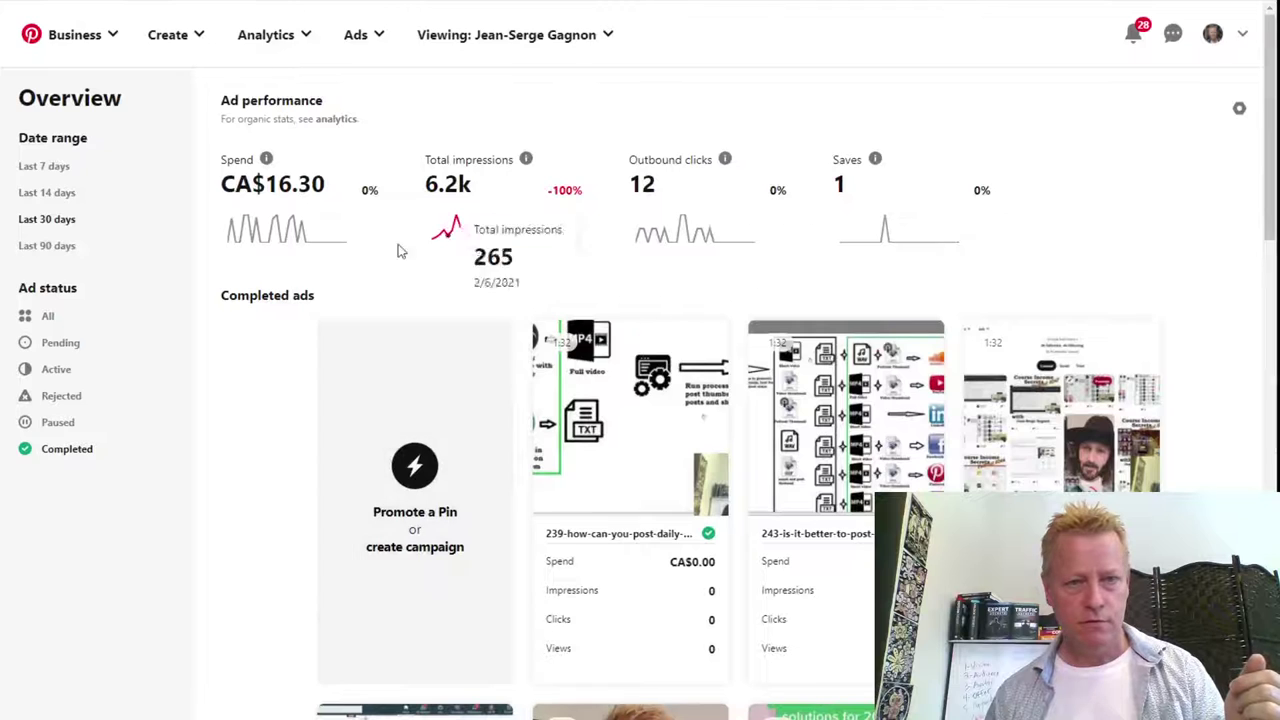
mouse_move(267, 161)
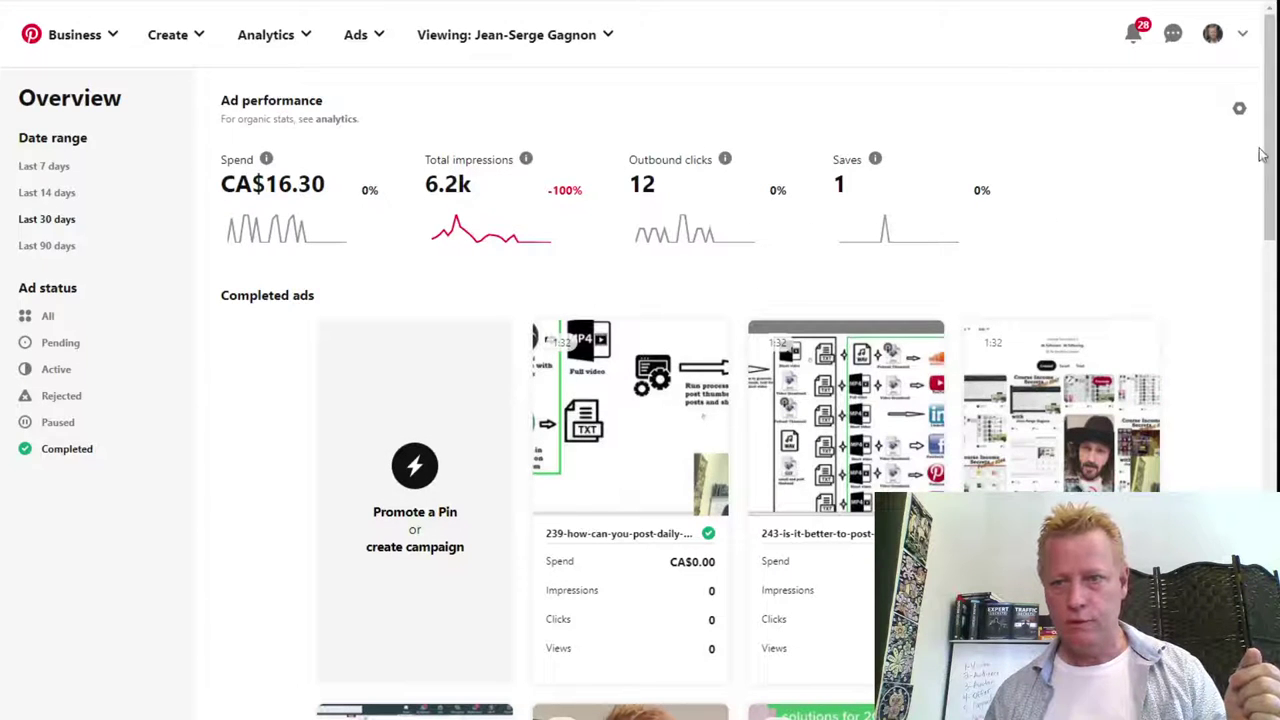
Look at the performance stats chooser and close it without changes.
click(1239, 110)
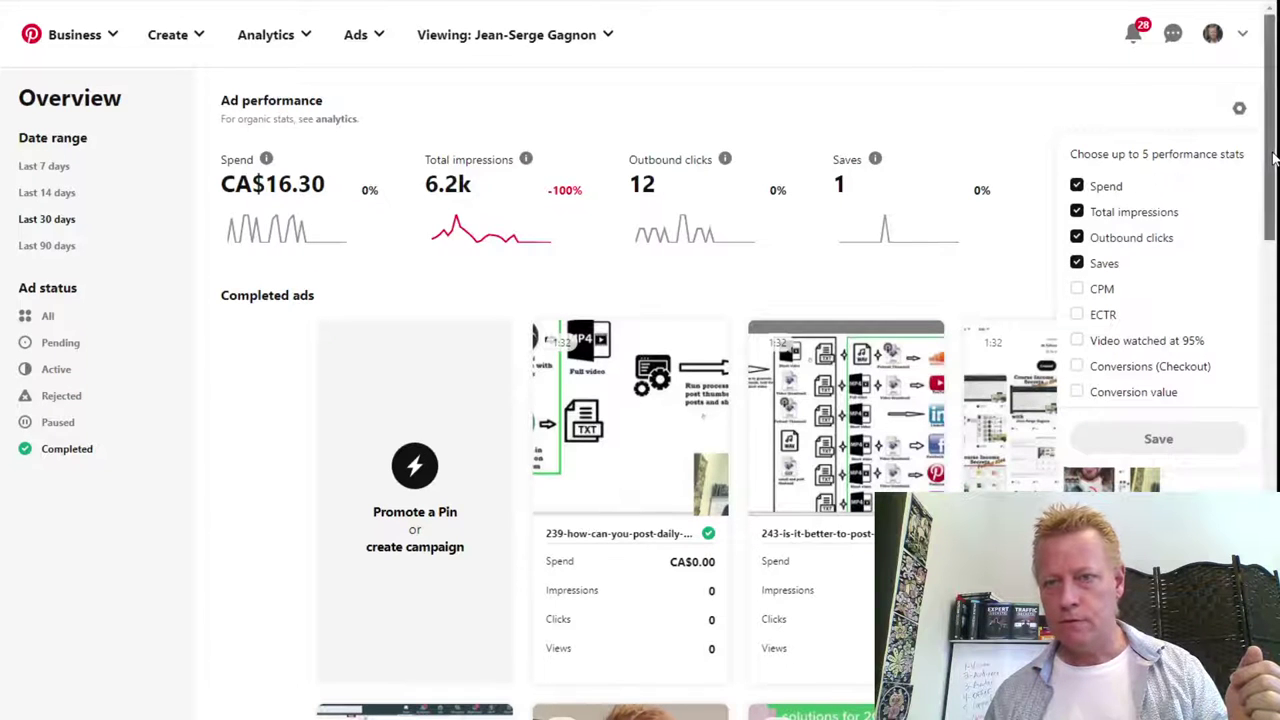
click(1239, 109)
scroll(1150, 320, down, 15)
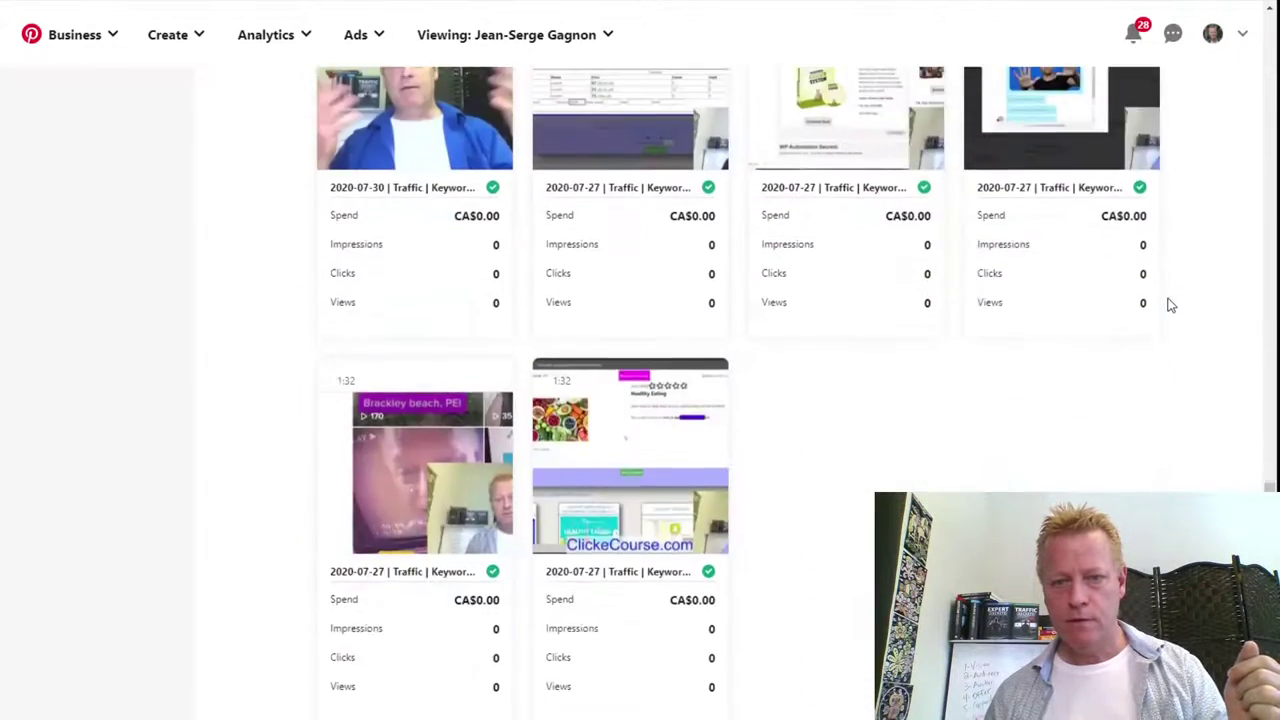
scroll(818, 525, up, 15)
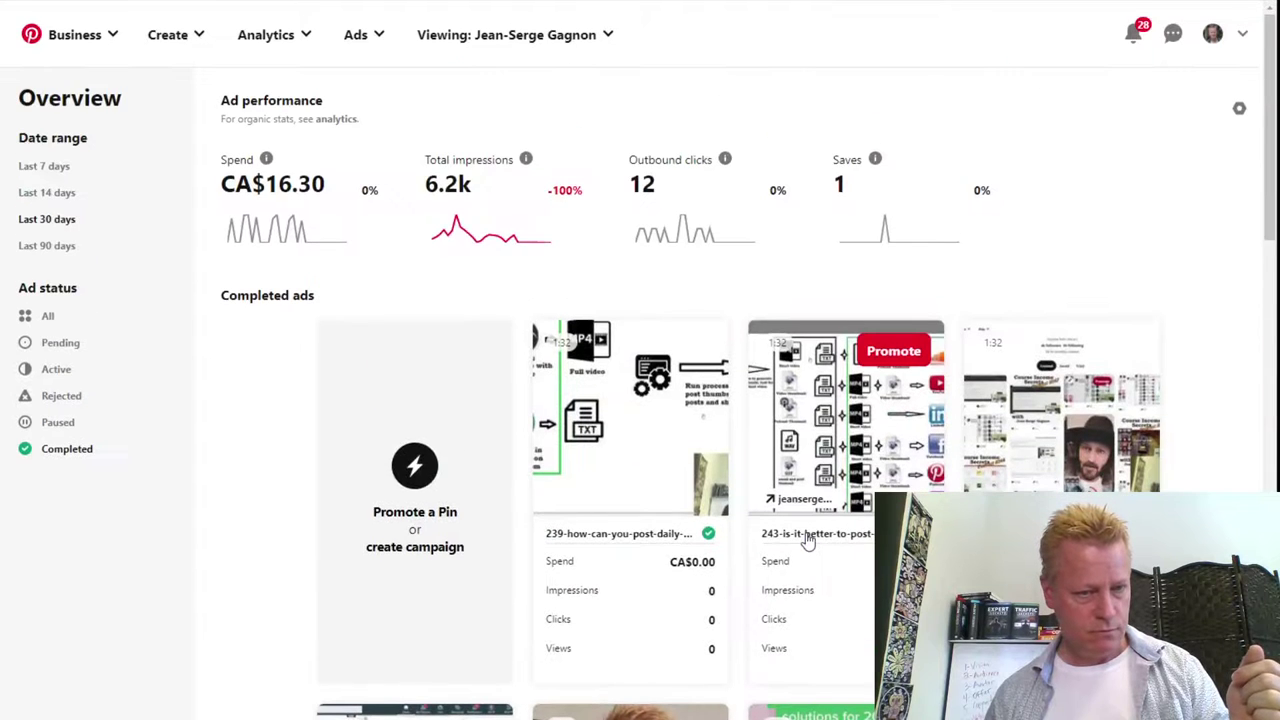
scroll(200, 374, down, 3)
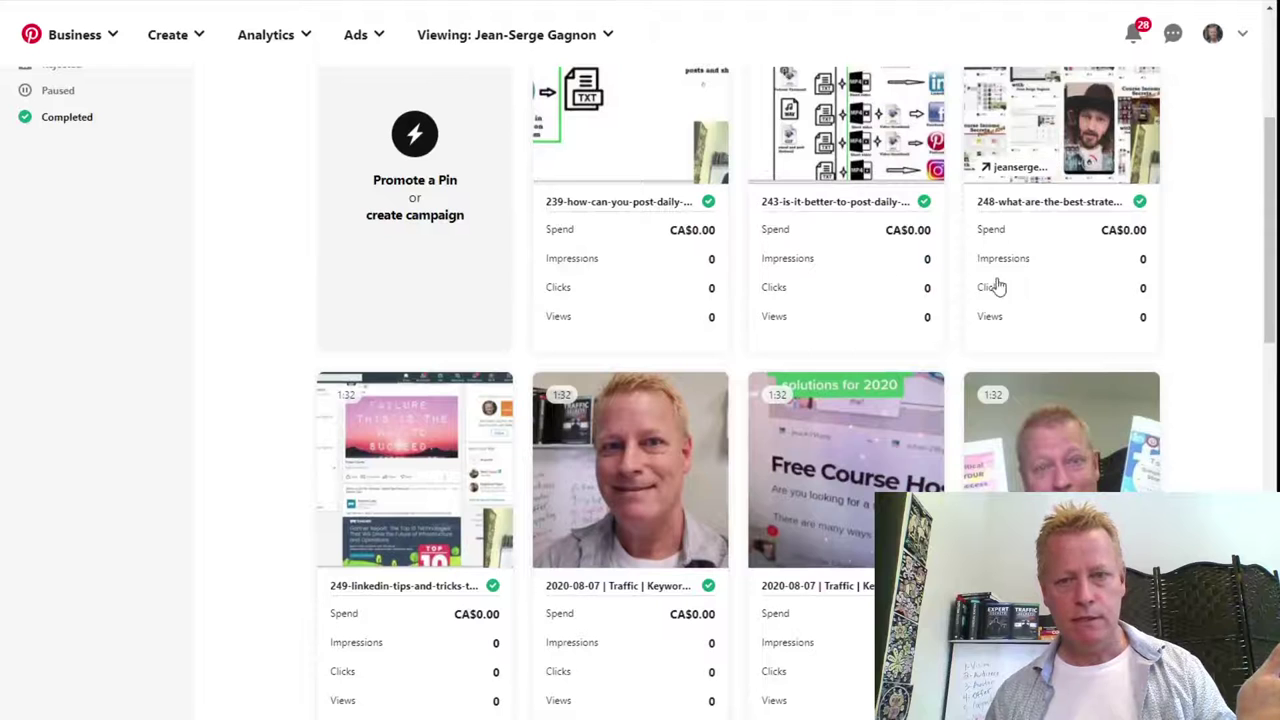
scroll(991, 277, down, 3)
scroll(991, 277, up, 6)
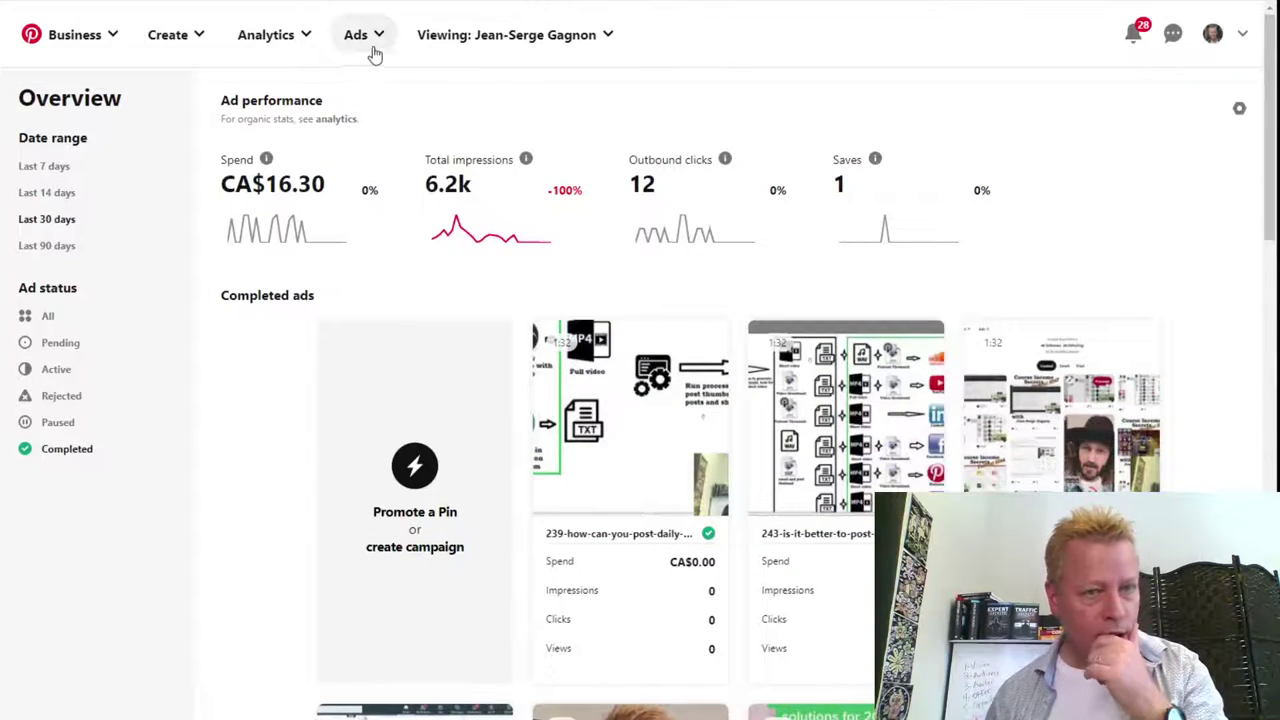
Switch to Last 90 days: CA$18.18 spend, 9.6k impressions, 13 outbound clicks, 7 saves.
click(40, 252)
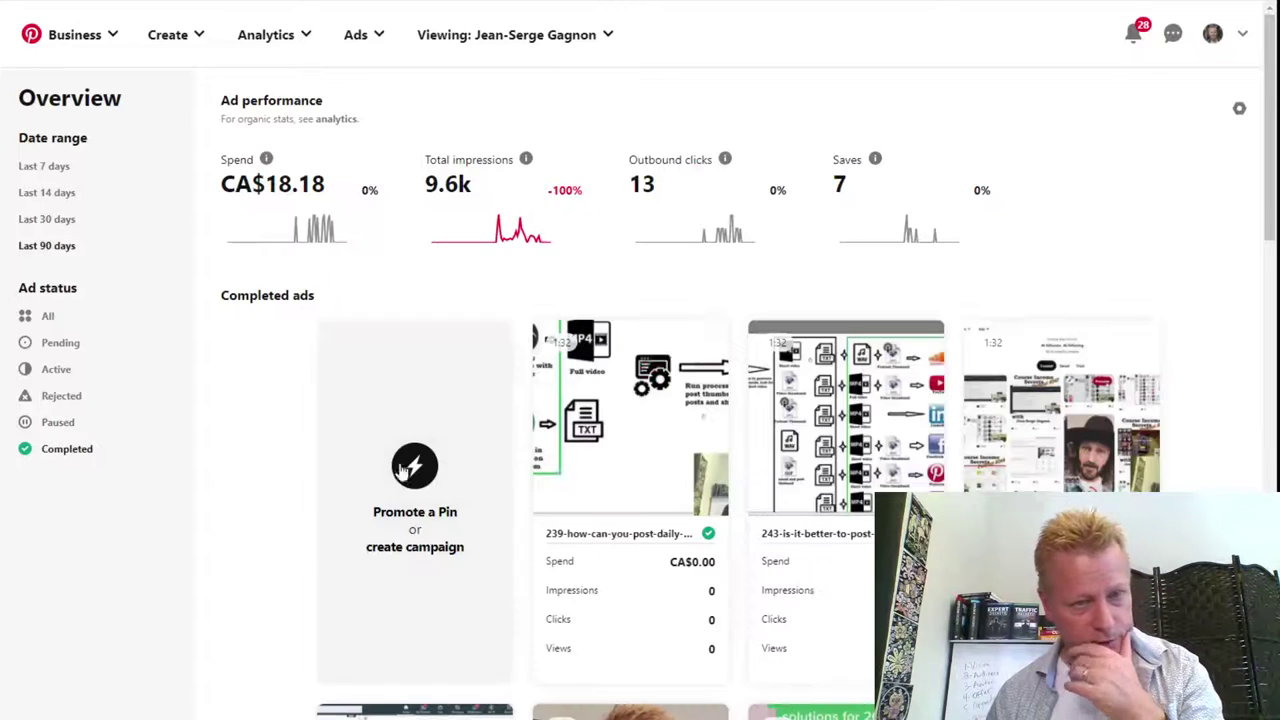
scroll(687, 378, down, 3)
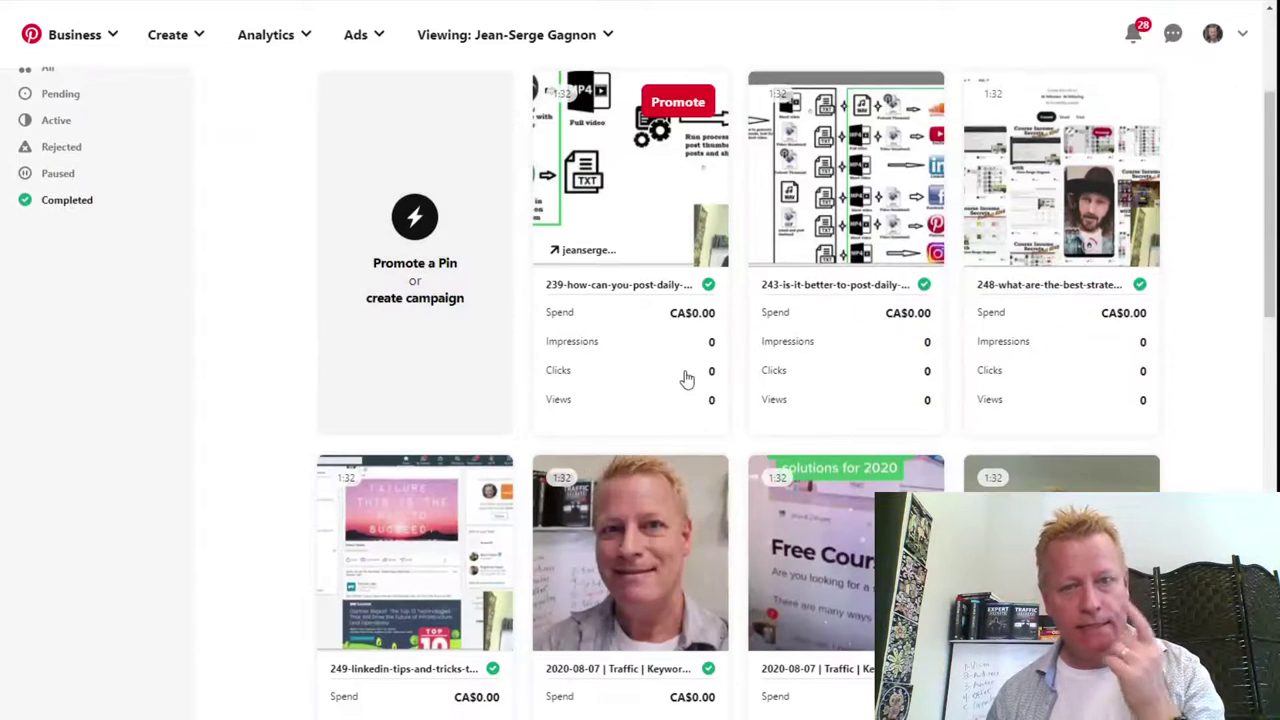
scroll(1089, 429, down, 3)
scroll(608, 456, up, 6)
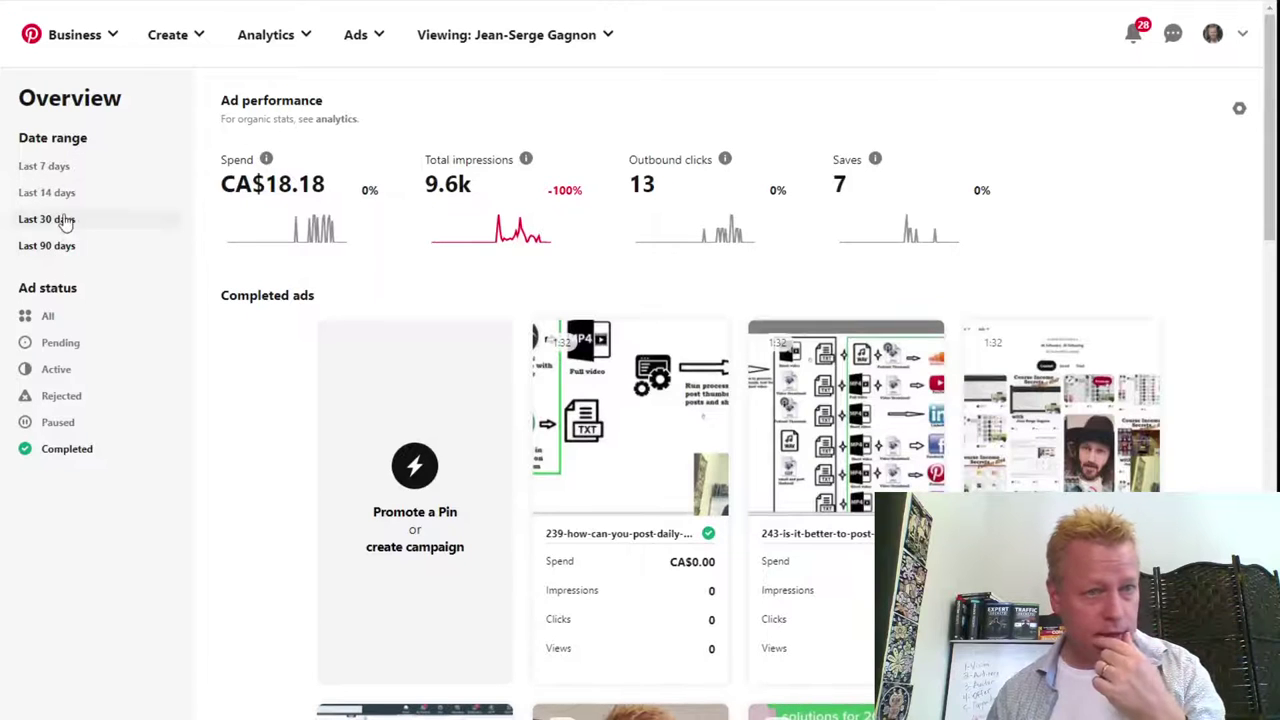
Go to Reporting from the Ads menu, showing the one Active video views (cpv) campaign.
click(365, 35)
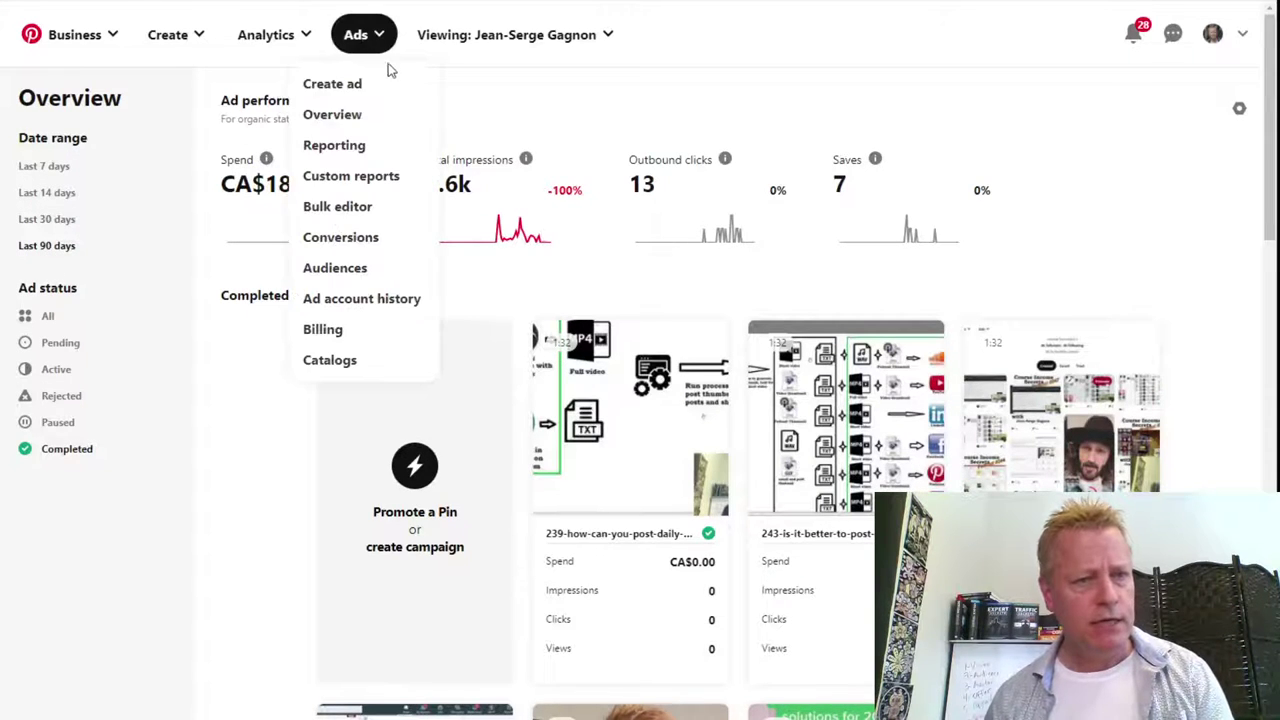
click(354, 143)
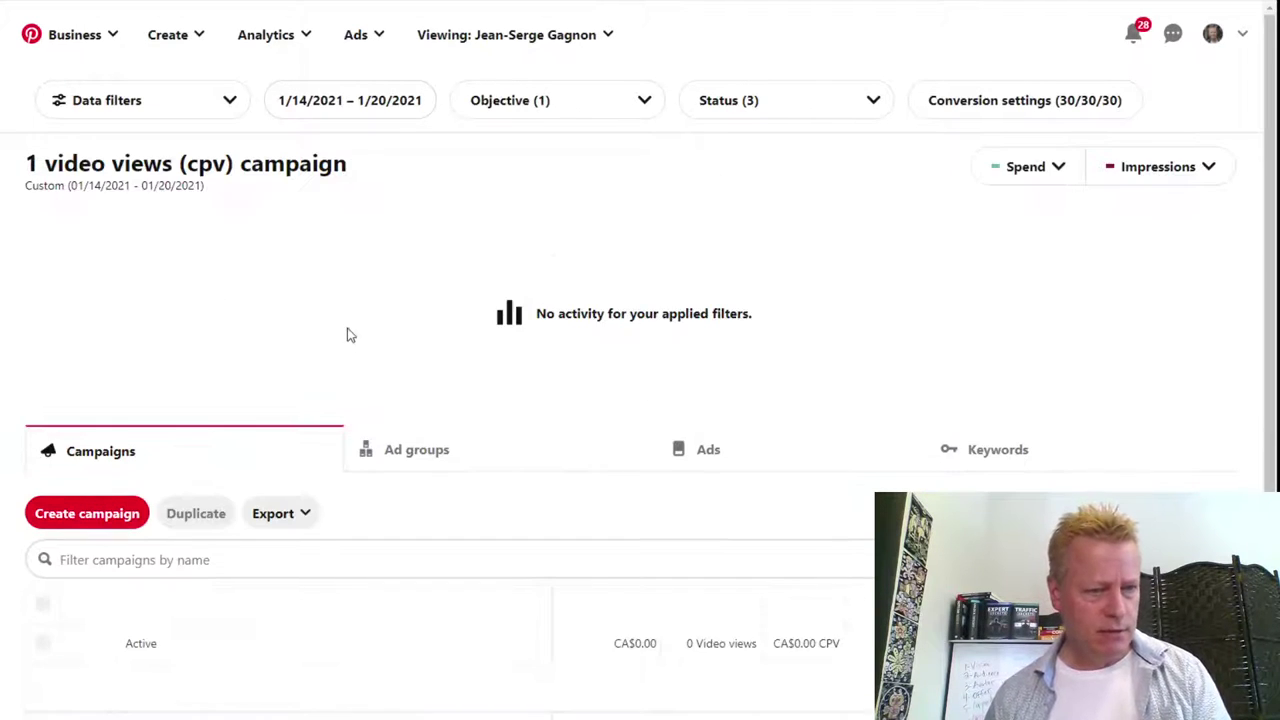
Change the status filter to Completed only, leaving 0 video views campaigns listed.
click(222, 106)
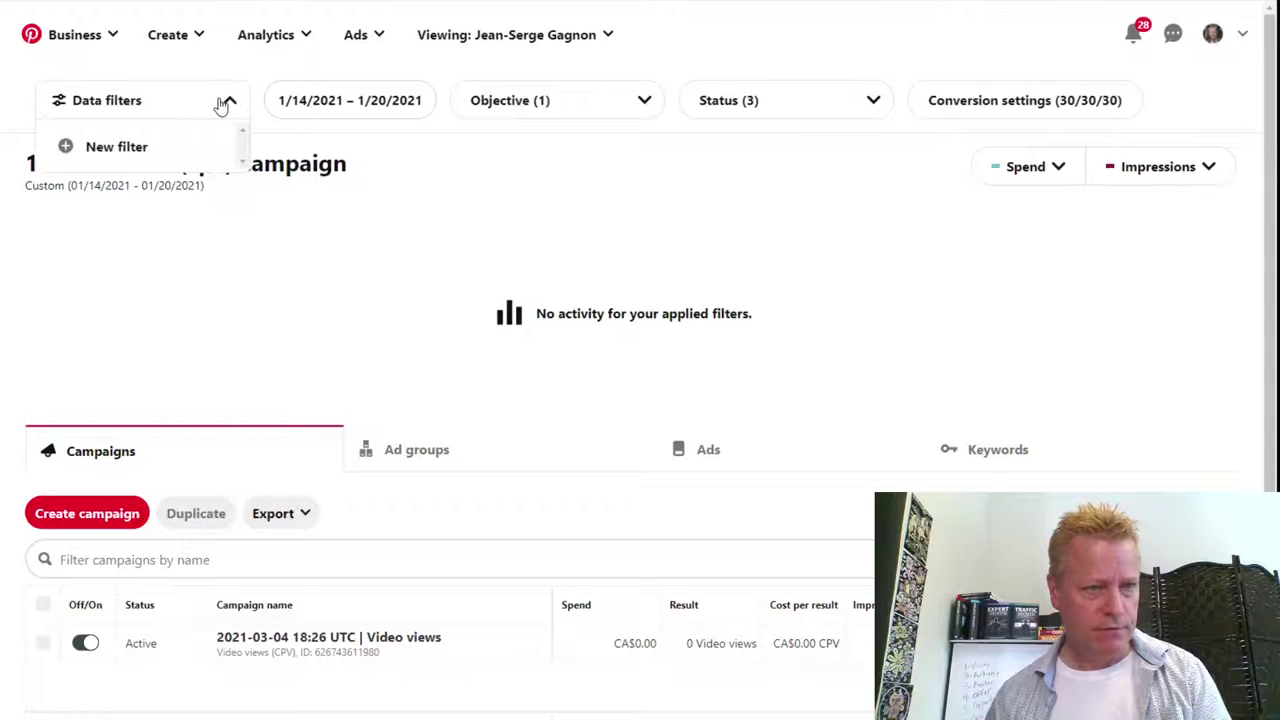
click(220, 106)
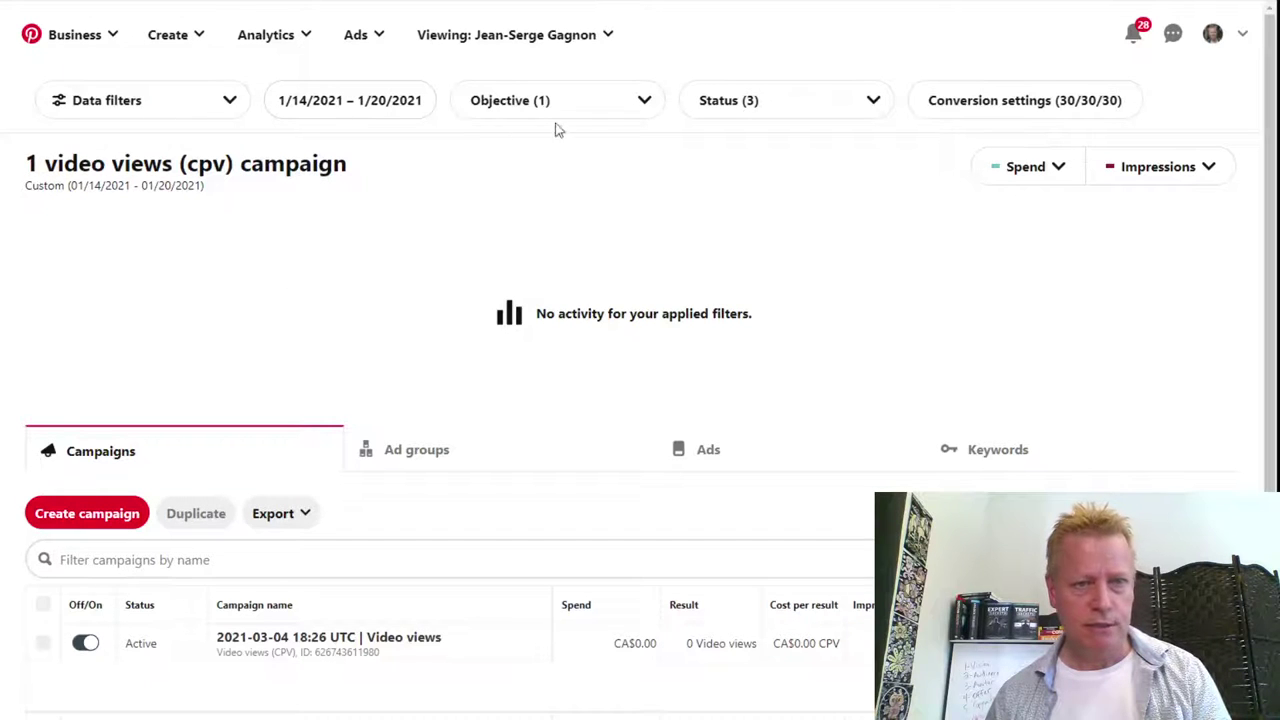
click(815, 100)
click(705, 266)
click(704, 195)
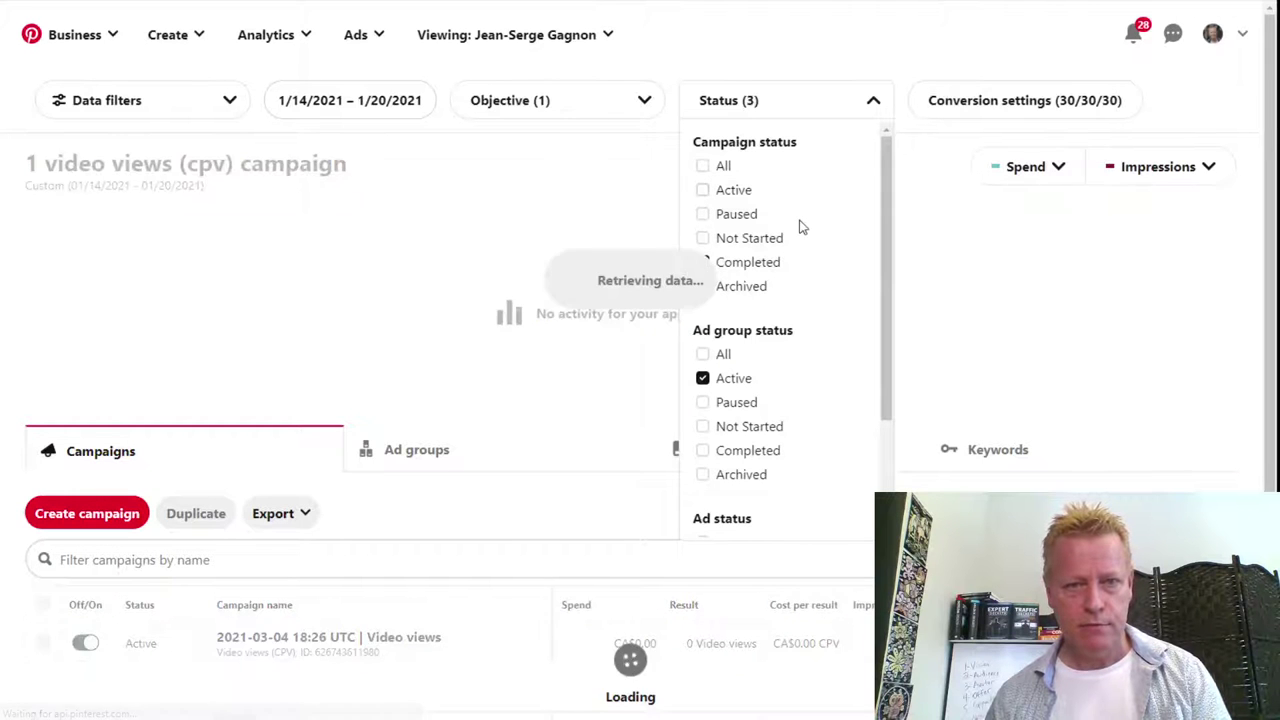
click(943, 170)
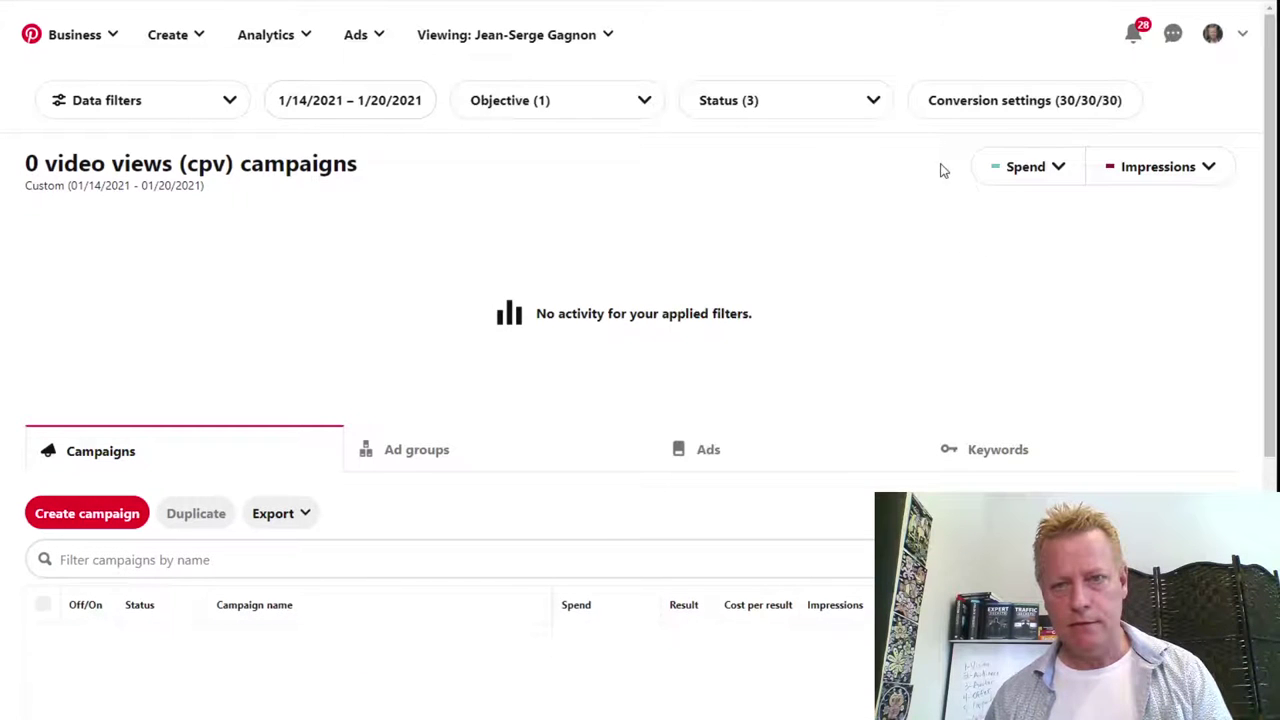
Review the conversion window options, keeping 30/30/30, and cancel without saving.
click(1068, 104)
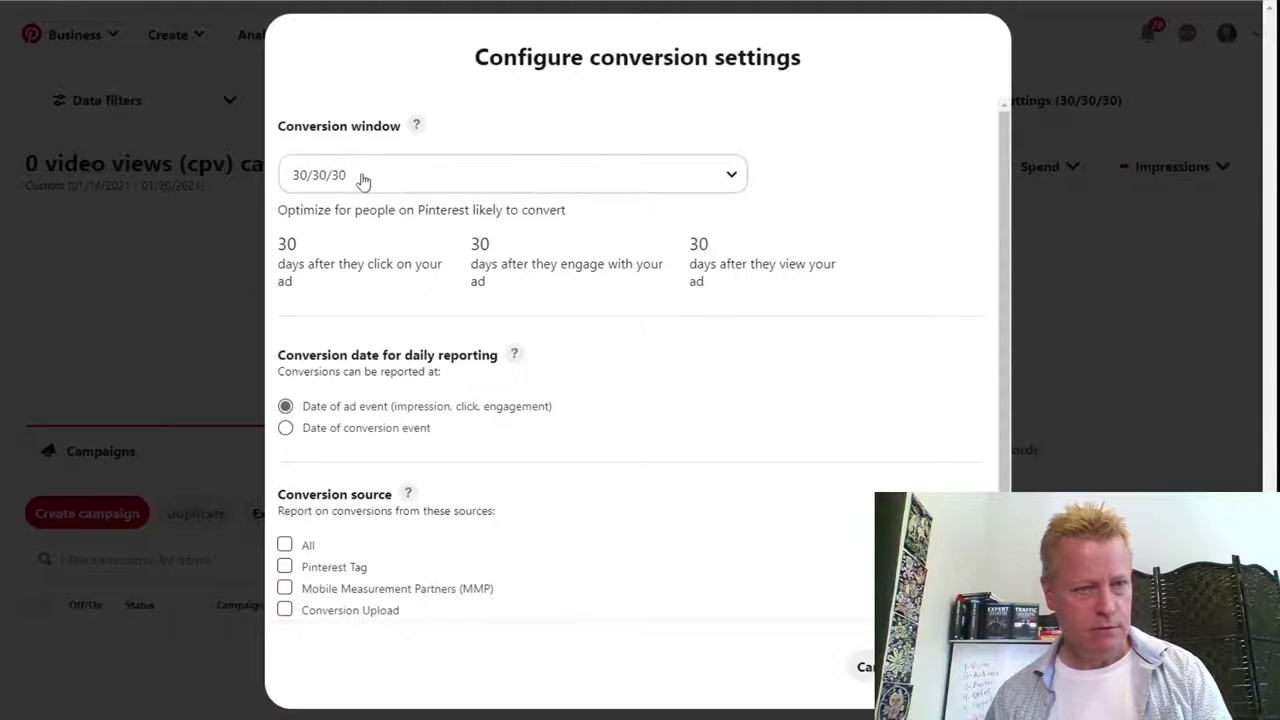
click(399, 184)
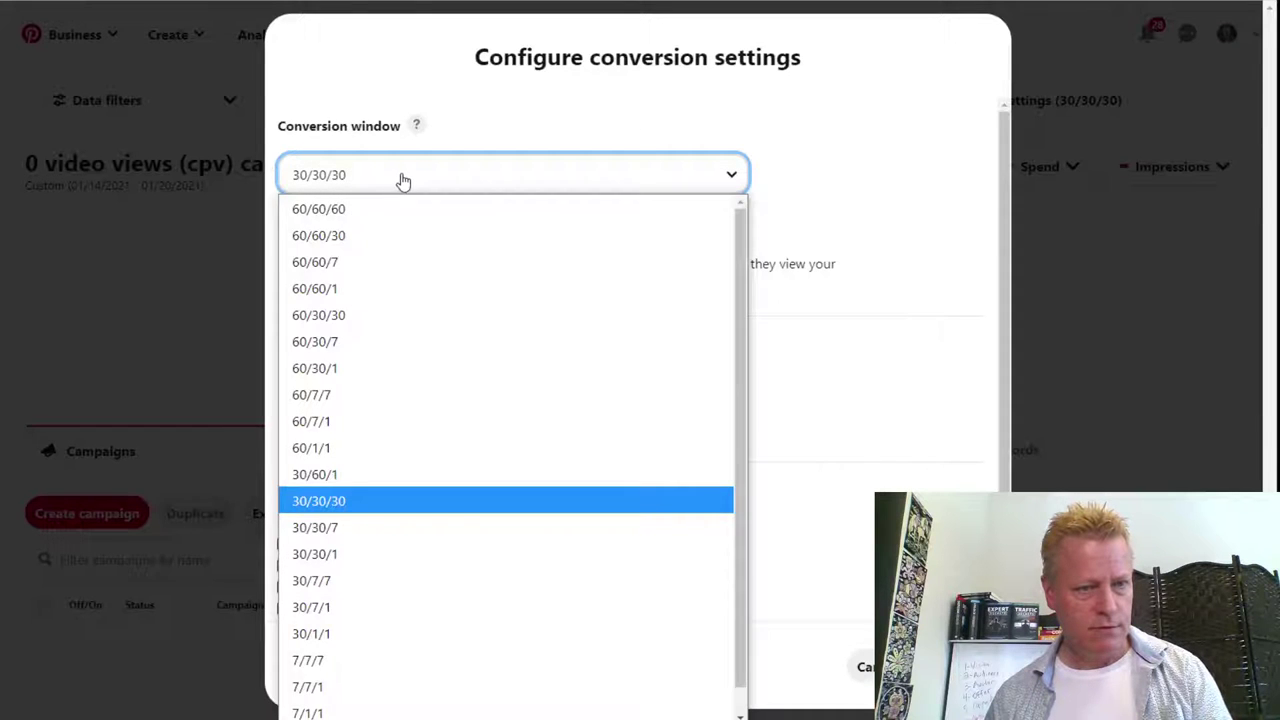
click(403, 180)
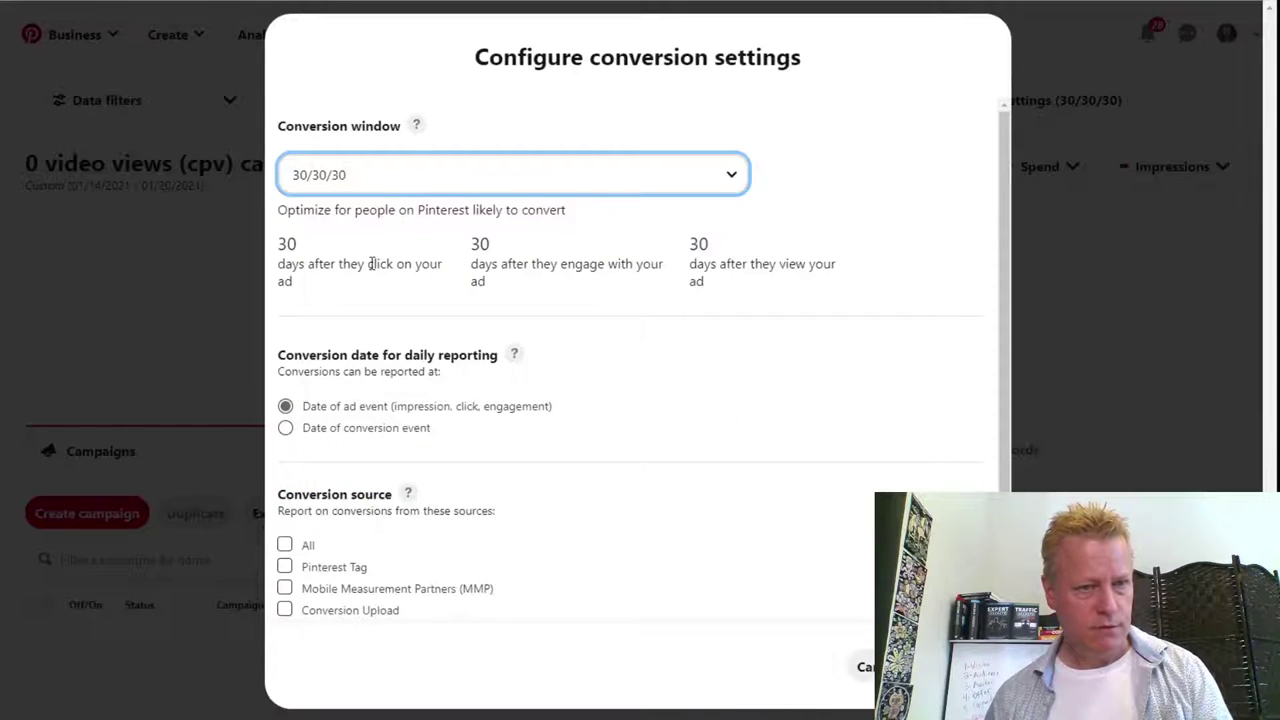
click(863, 667)
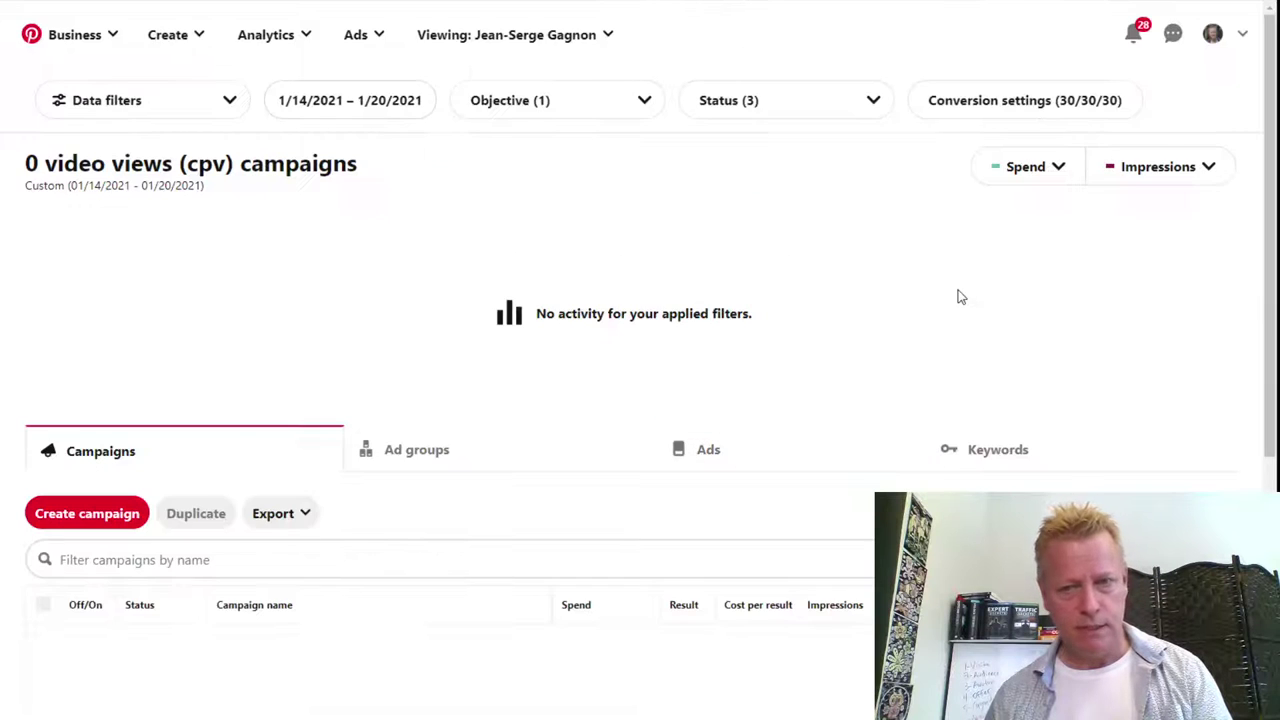
click(370, 104)
Try a June 2020 start date, then the This quarter and This year presets.
click(307, 160)
click(307, 160)
click(307, 160)
click(307, 160)
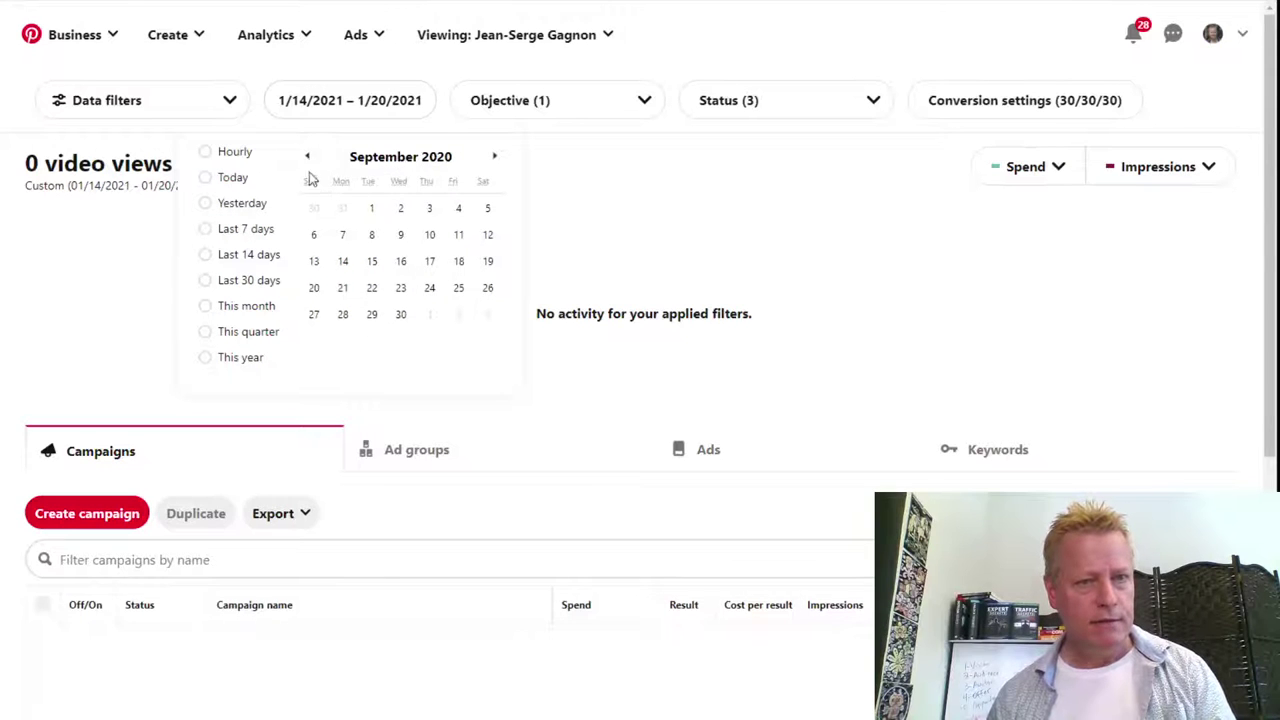
click(307, 160)
click(307, 160)
click(307, 160)
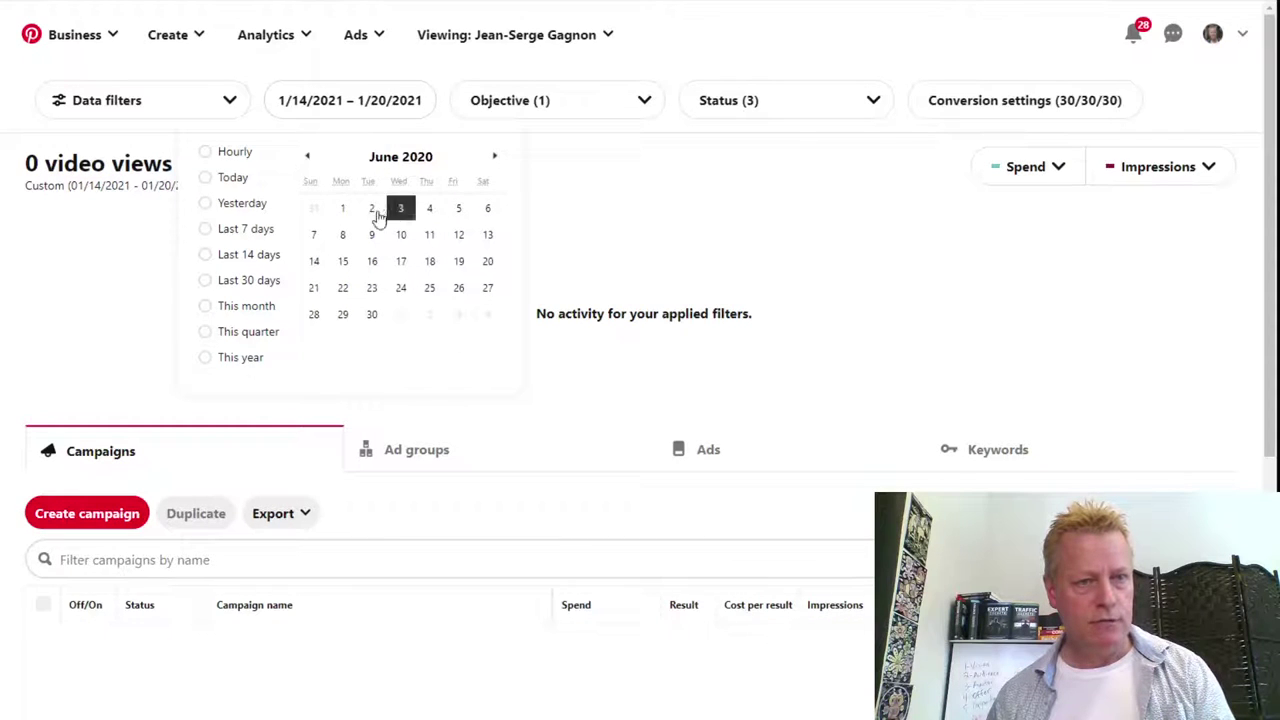
click(342, 207)
click(495, 160)
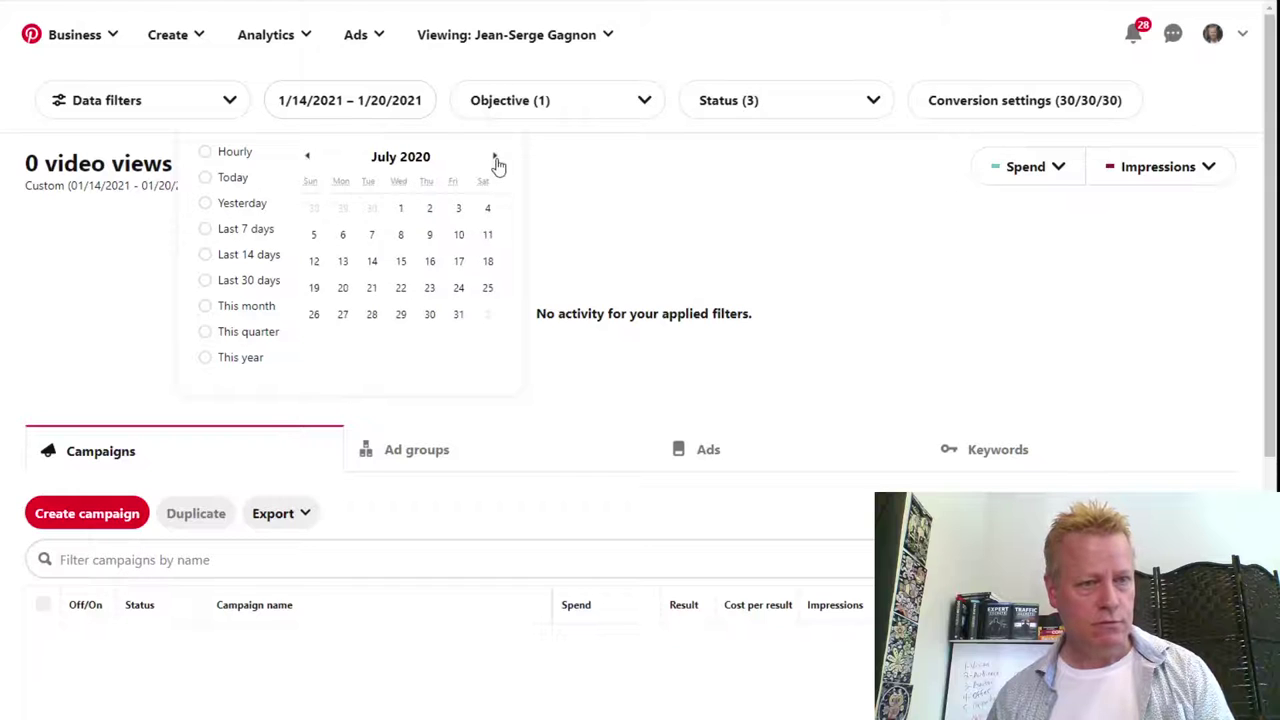
click(245, 359)
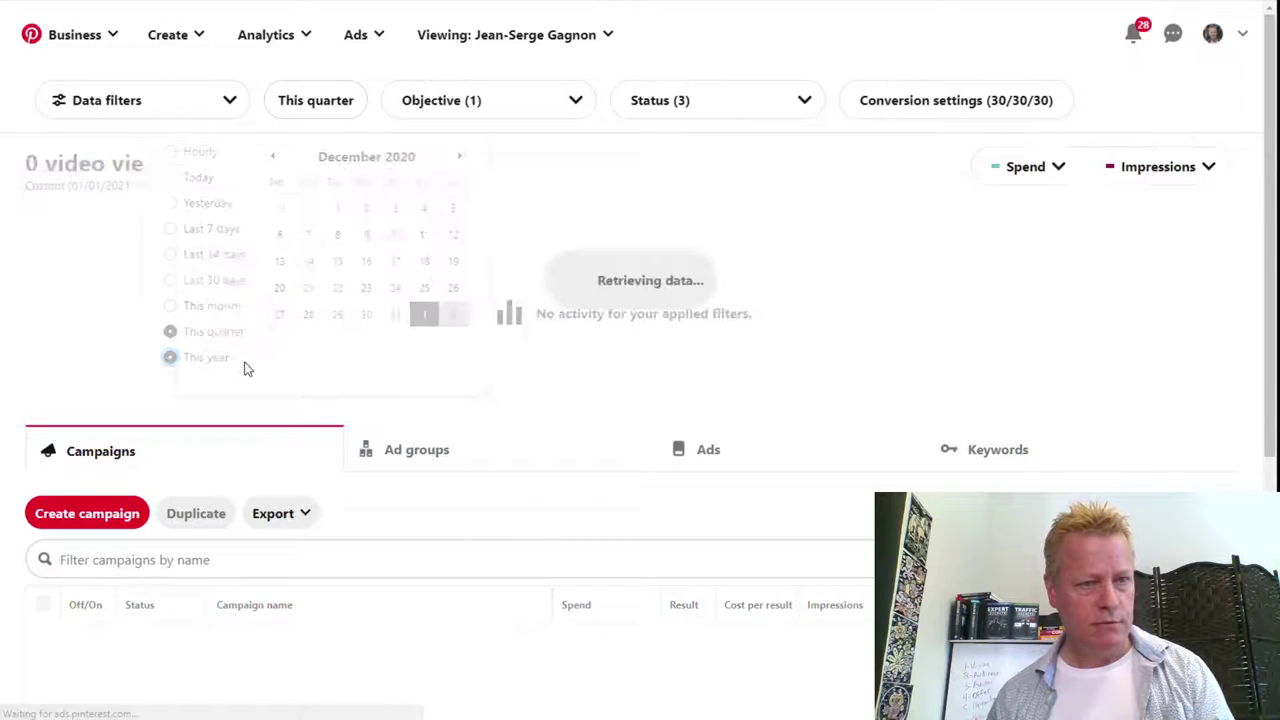
click(197, 340)
click(203, 360)
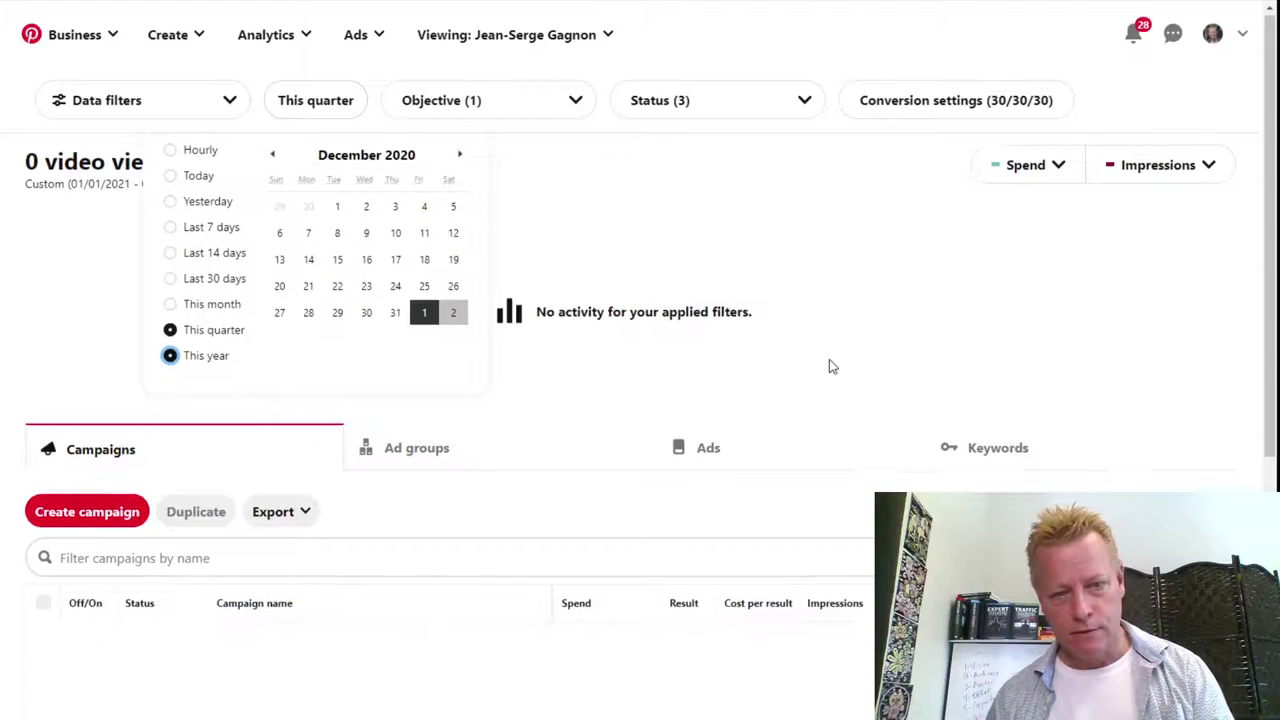
scroll(830, 366, down, 5)
scroll(830, 385, up, 5)
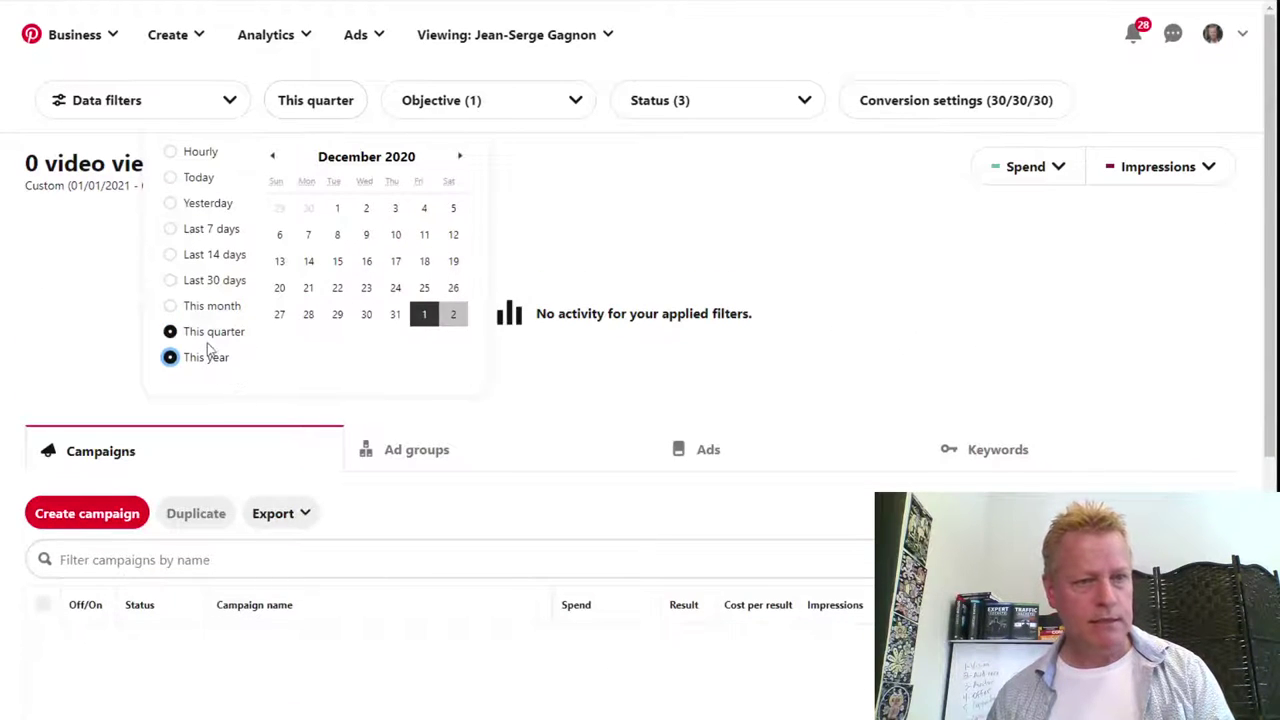
Pick July 1, 2020 and January 31, 2021 in the date range calendar.
click(275, 158)
click(275, 158)
click(275, 158)
click(275, 158)
click(276, 158)
click(368, 208)
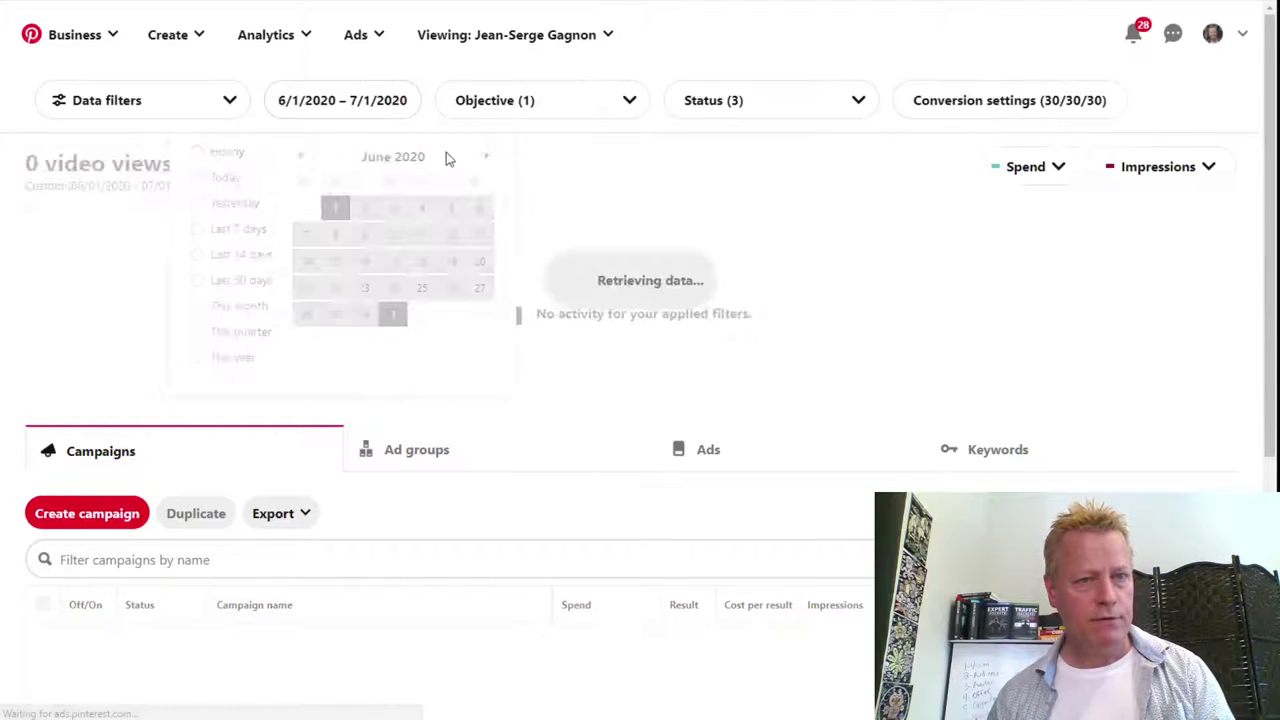
click(486, 158)
click(486, 158)
click(486, 158)
click(486, 158)
click(486, 158)
click(486, 158)
click(486, 158)
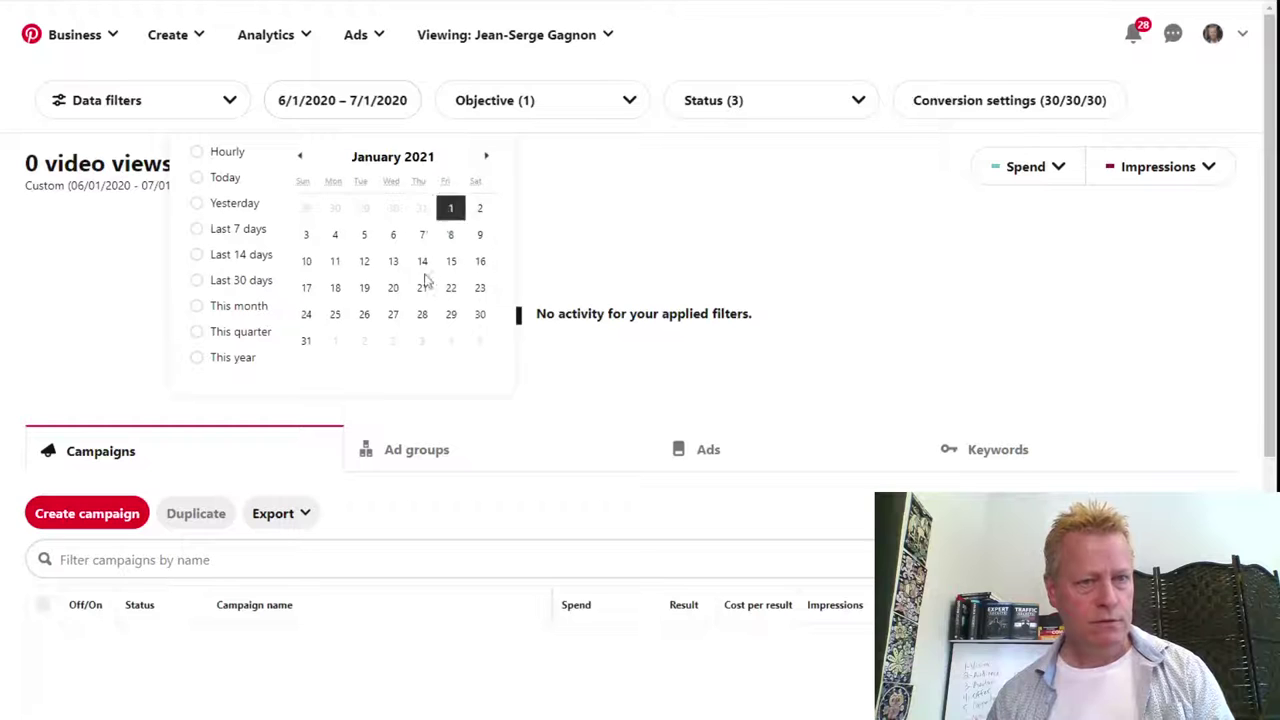
click(306, 340)
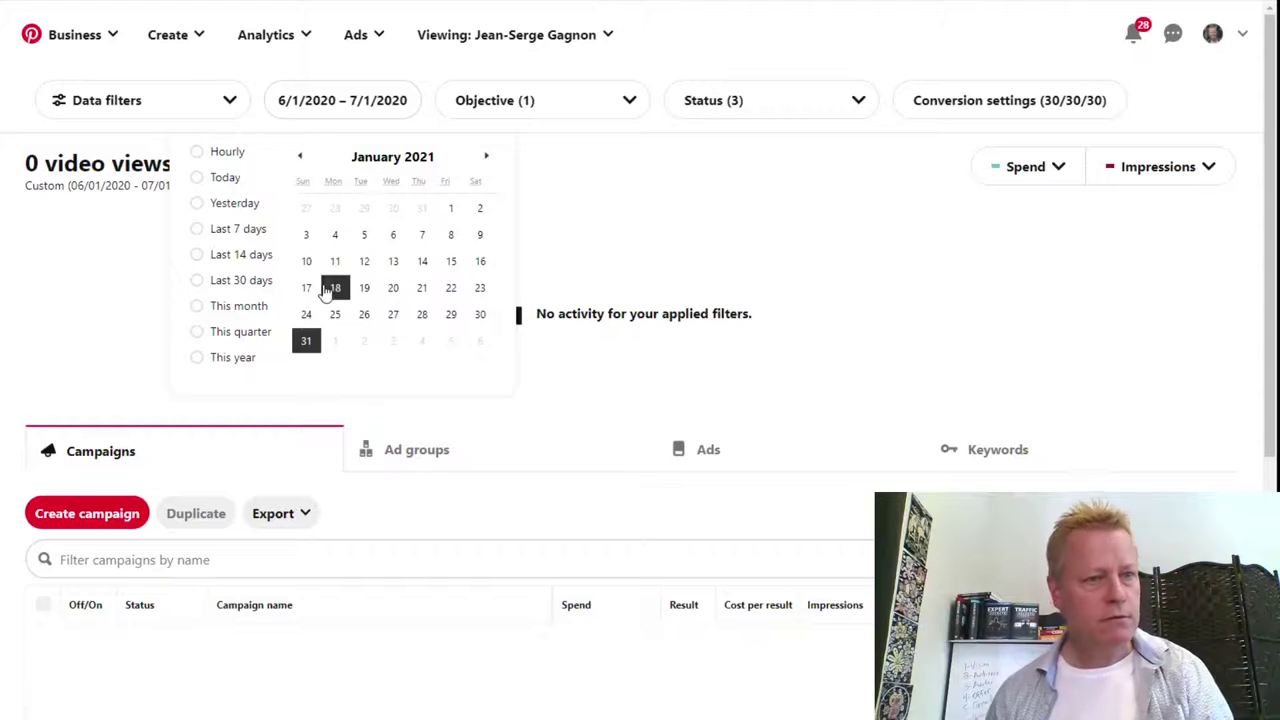
Set July 1, 2020 as the range start, giving 7/1/2020–1/31/2021.
click(297, 157)
click(297, 157)
click(297, 157)
click(297, 157)
click(297, 157)
click(297, 157)
click(393, 207)
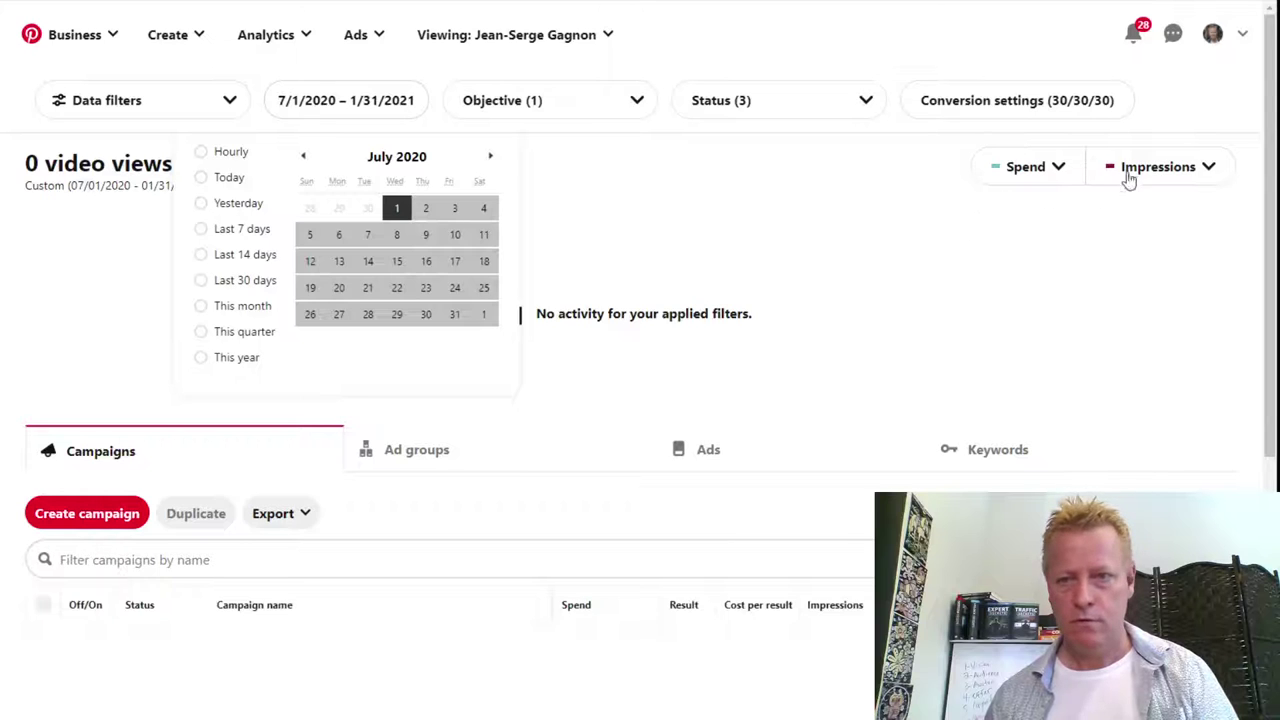
click(674, 326)
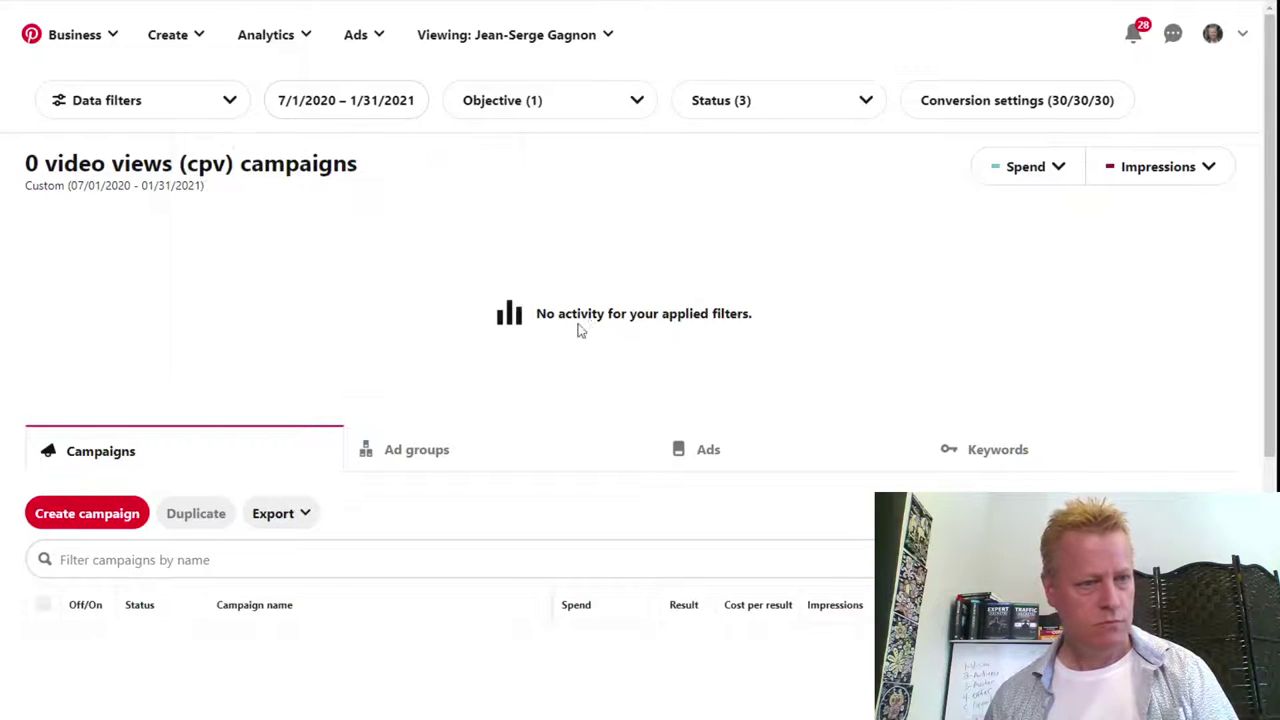
Recheck the date range and confirm the video views campaigns table is empty.
click(345, 108)
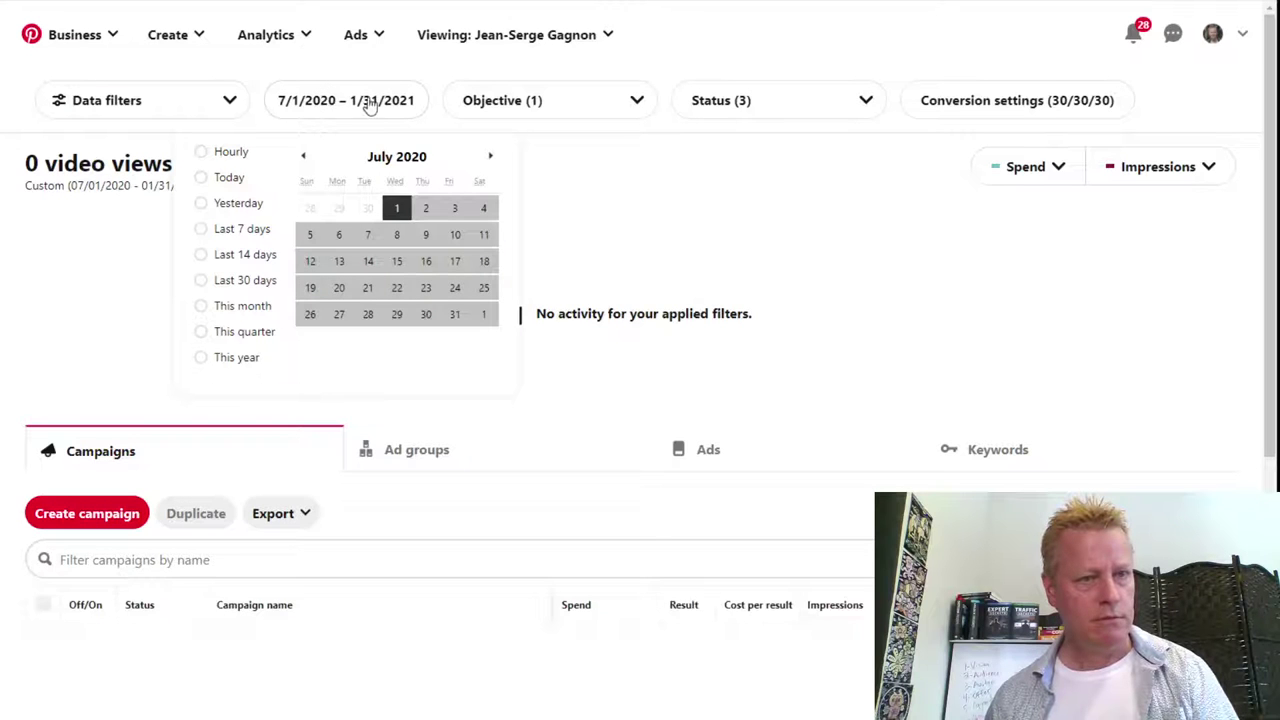
click(607, 222)
scroll(580, 366, down, 3)
scroll(580, 366, up, 3)
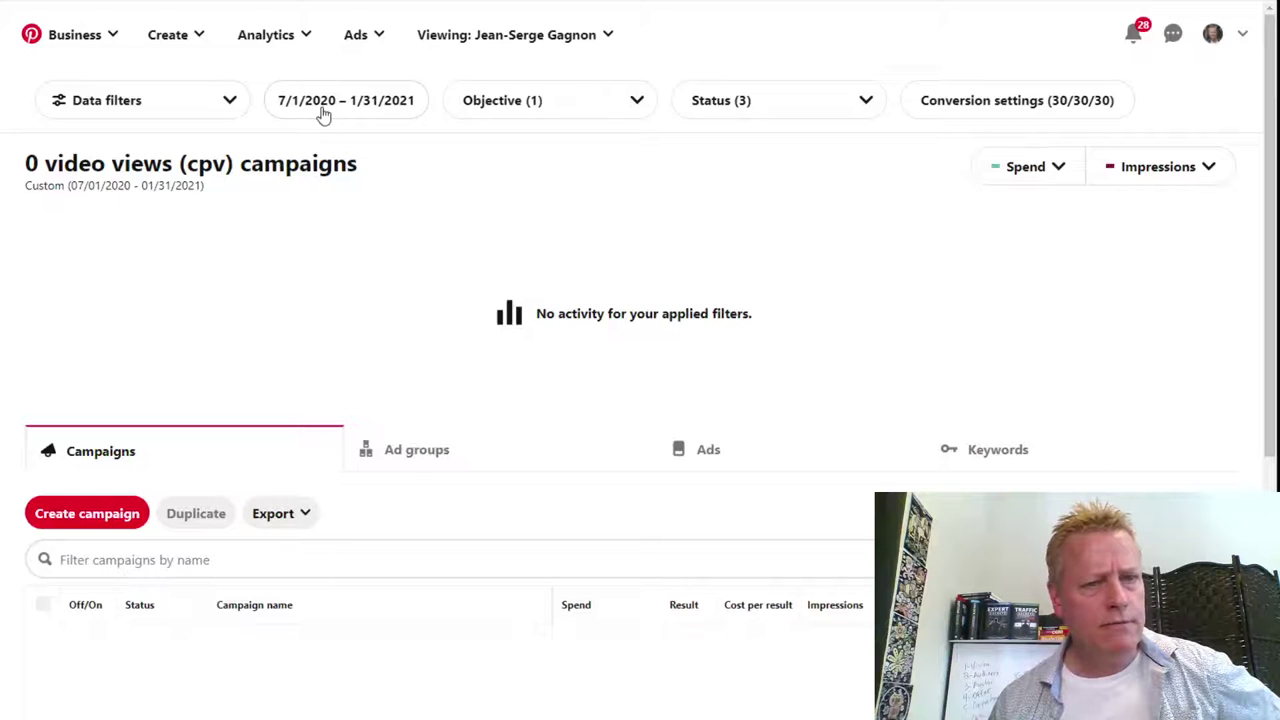
click(546, 102)
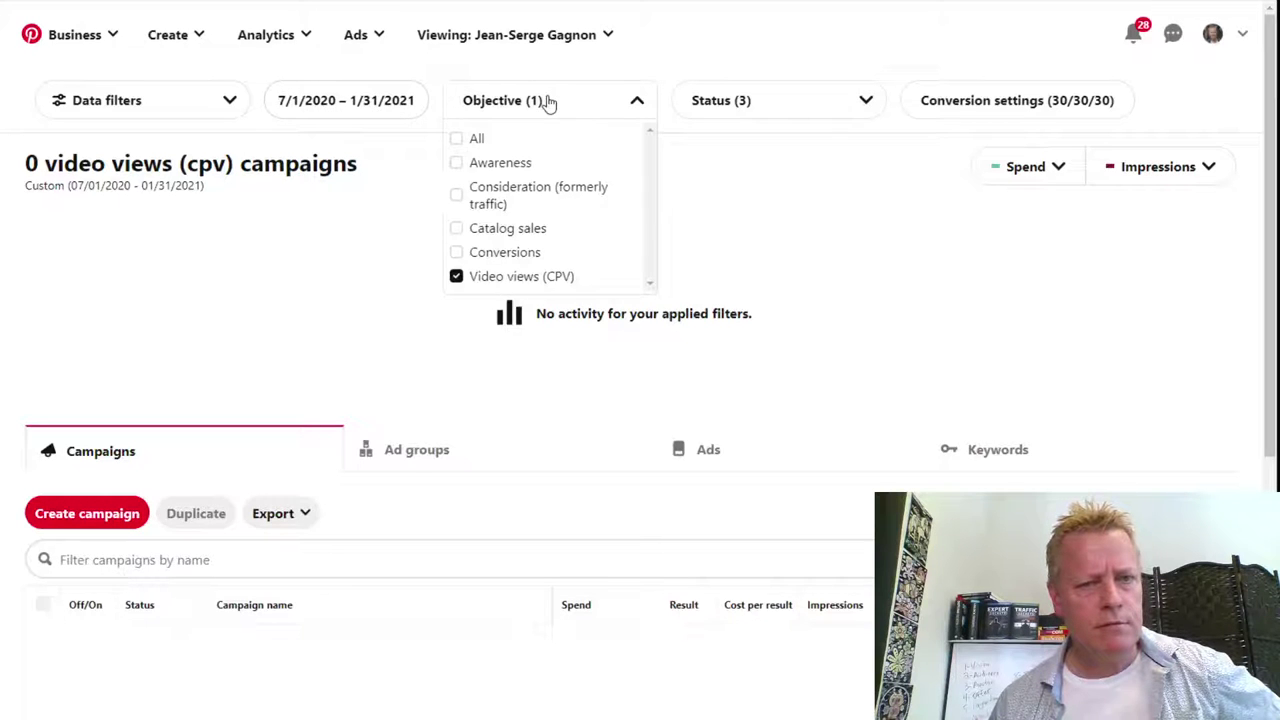
Include all objectives to list 21 campaigns; November 2020 spend reads CA$606.75.
click(458, 139)
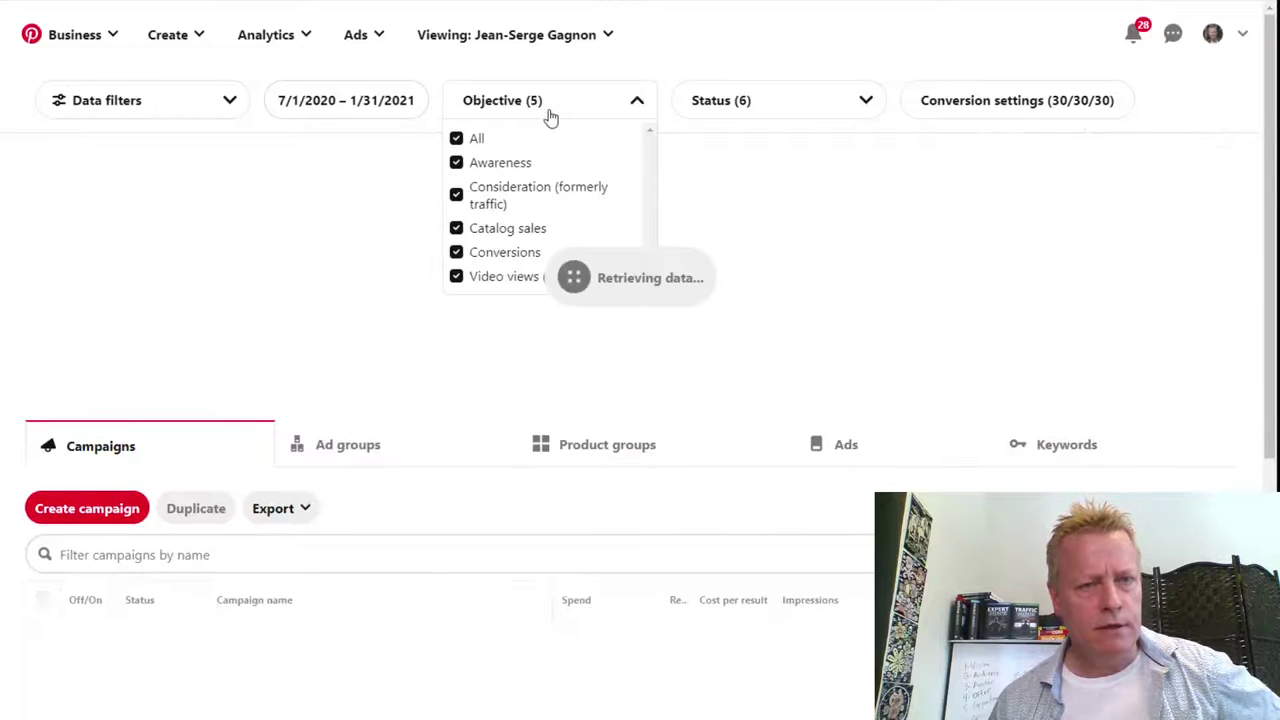
click(697, 180)
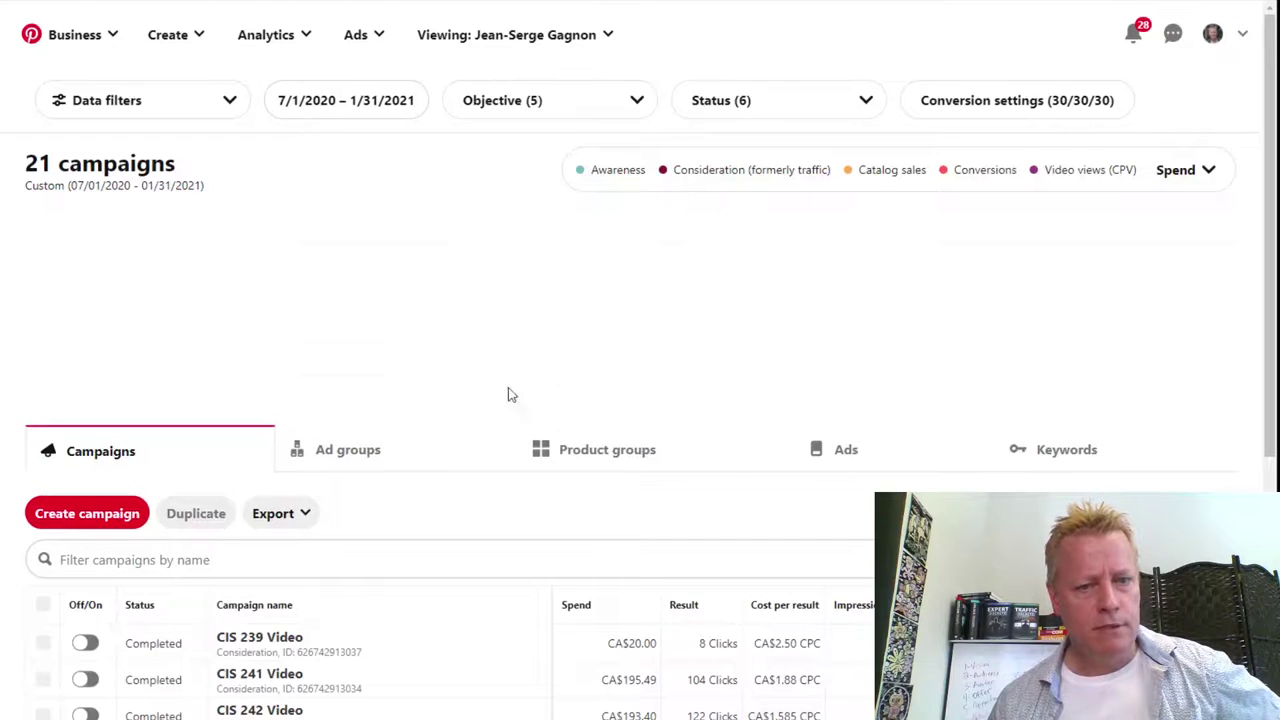
scroll(508, 390, down, 3)
scroll(569, 486, up, 3)
scroll(543, 489, down, 3)
scroll(543, 486, up, 3)
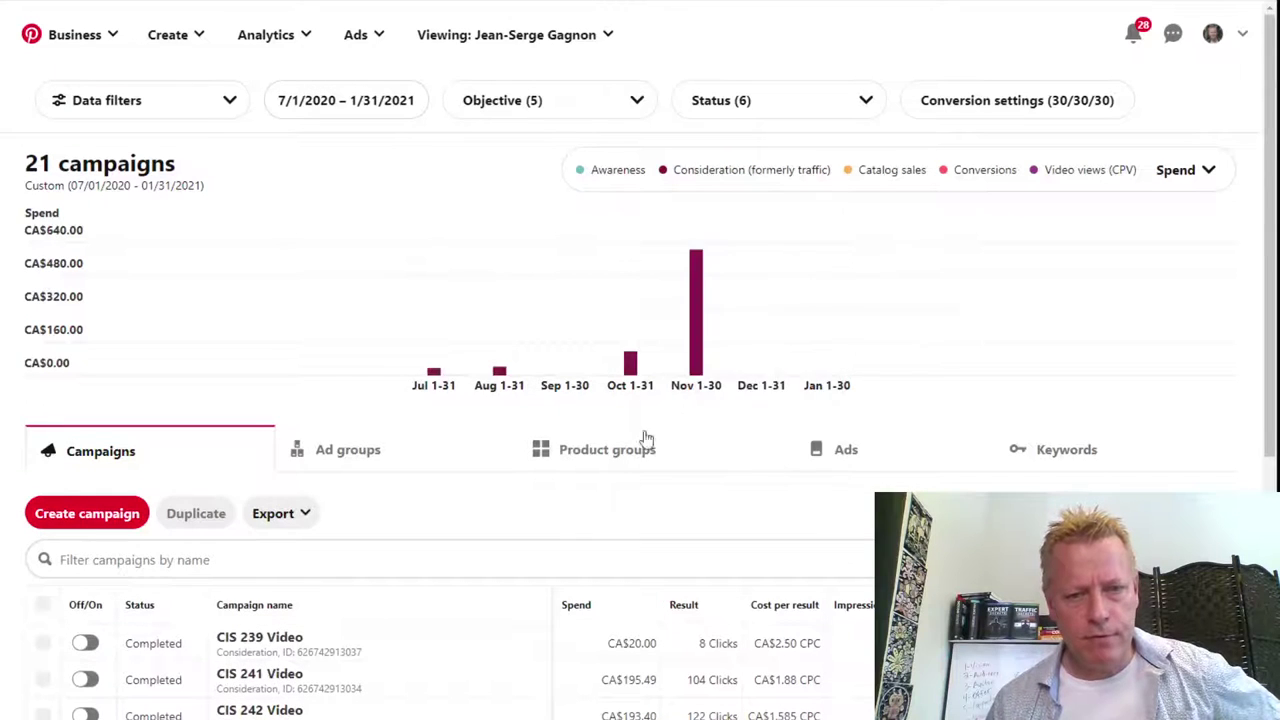
mouse_move(699, 364)
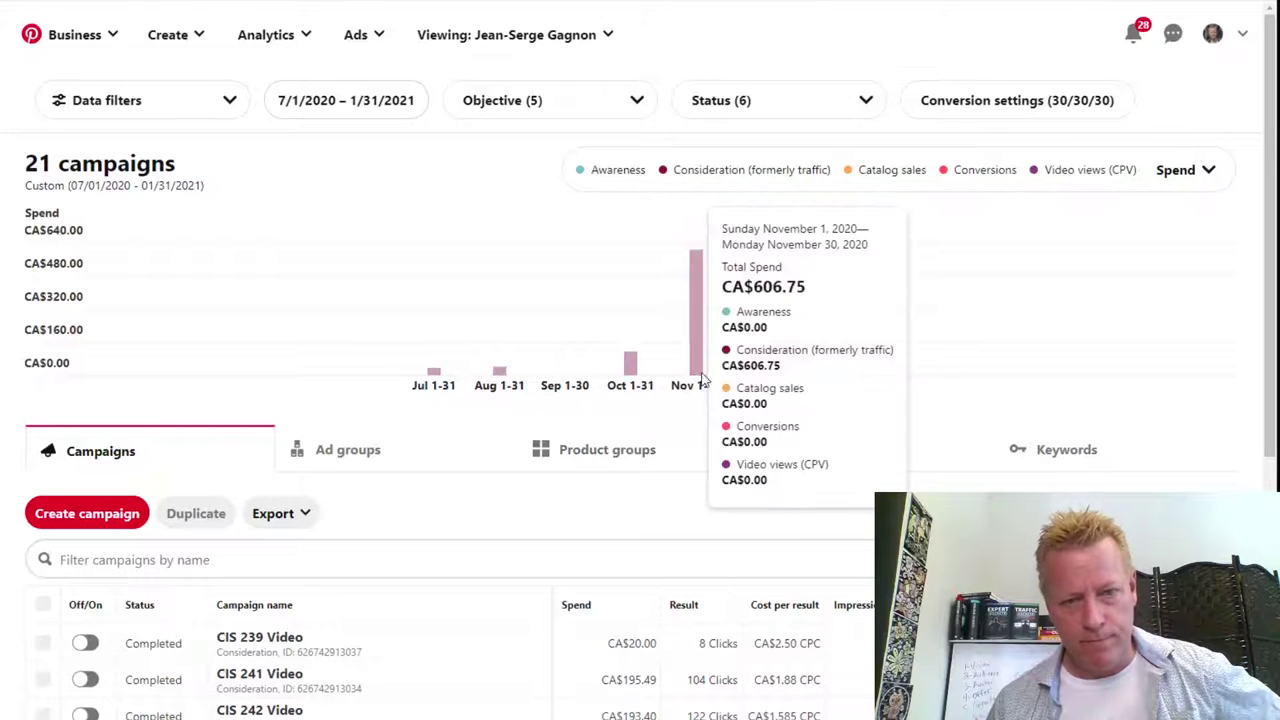
mouse_move(629, 368)
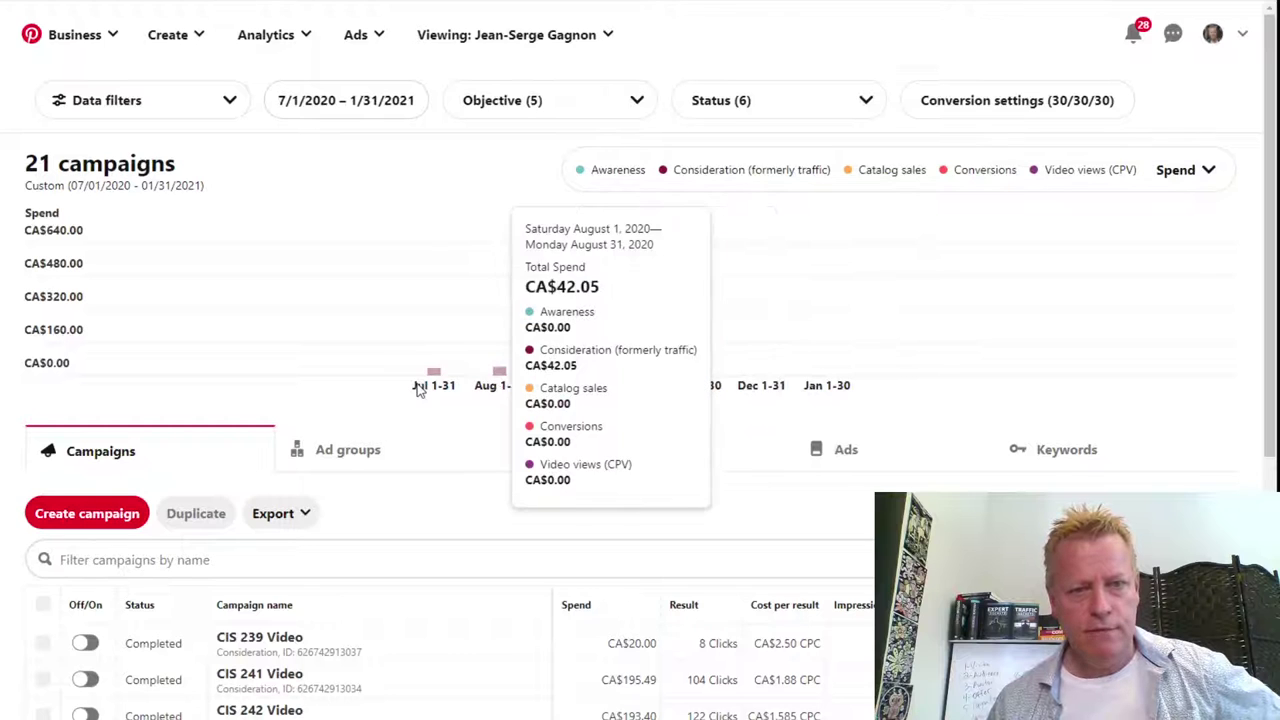
scroll(428, 491, down, 1)
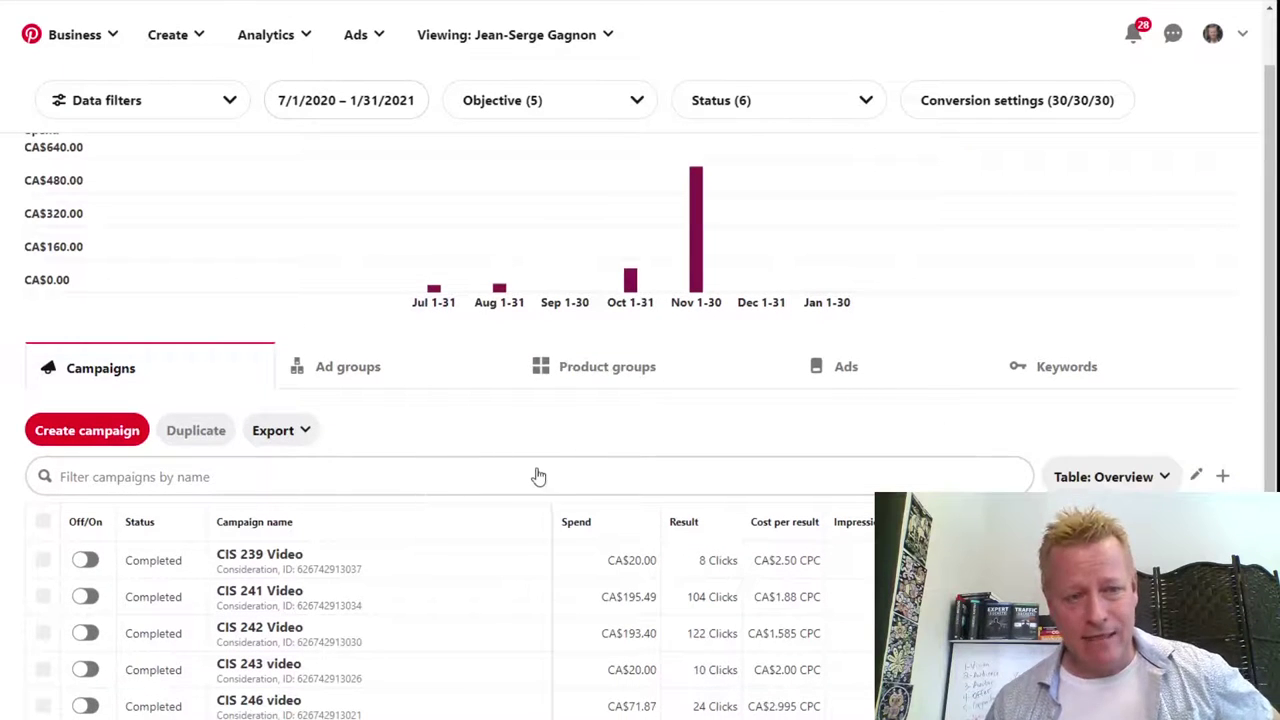
scroll(727, 488, up, 1)
scroll(537, 491, down, 6)
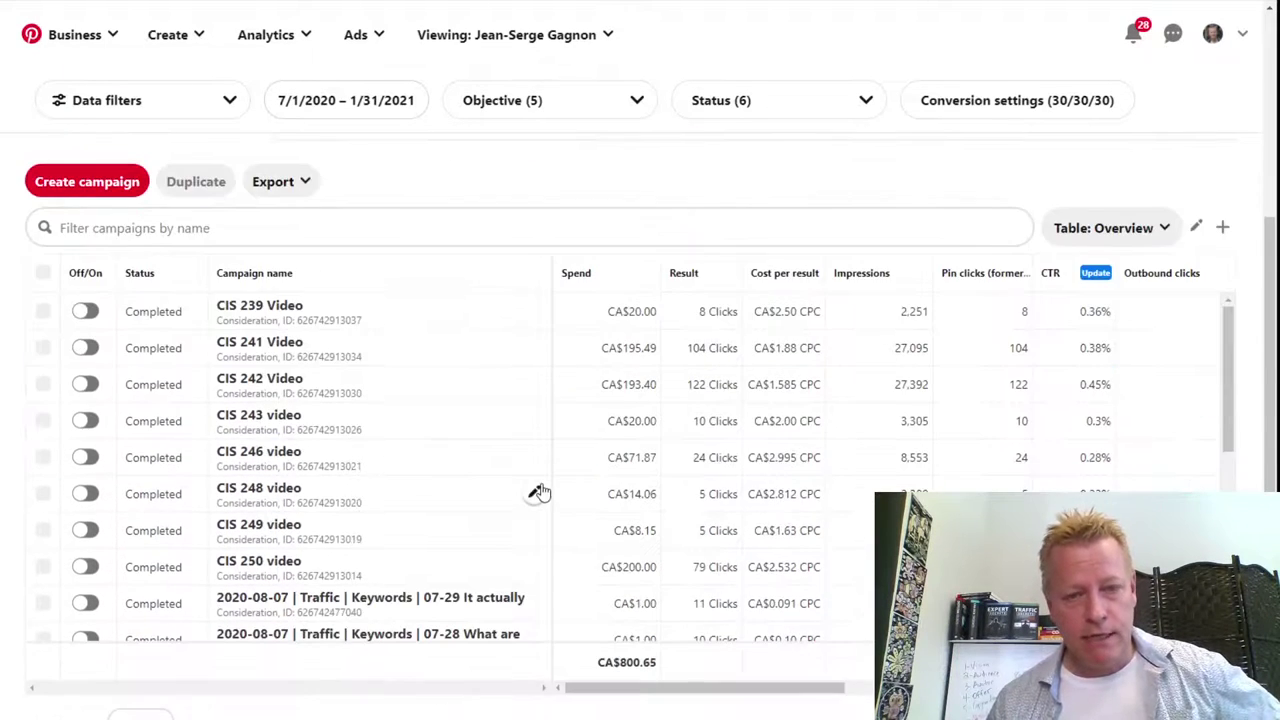
scroll(702, 420, up, 1)
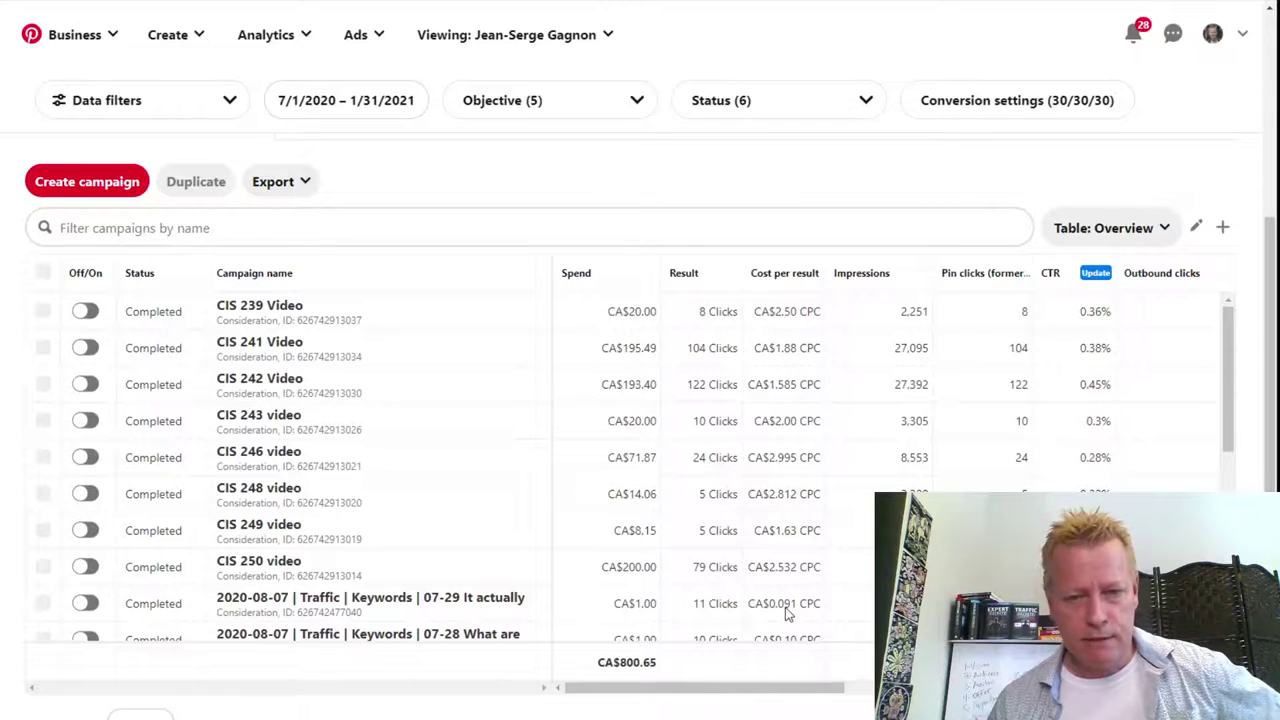
scroll(788, 608, down, 1)
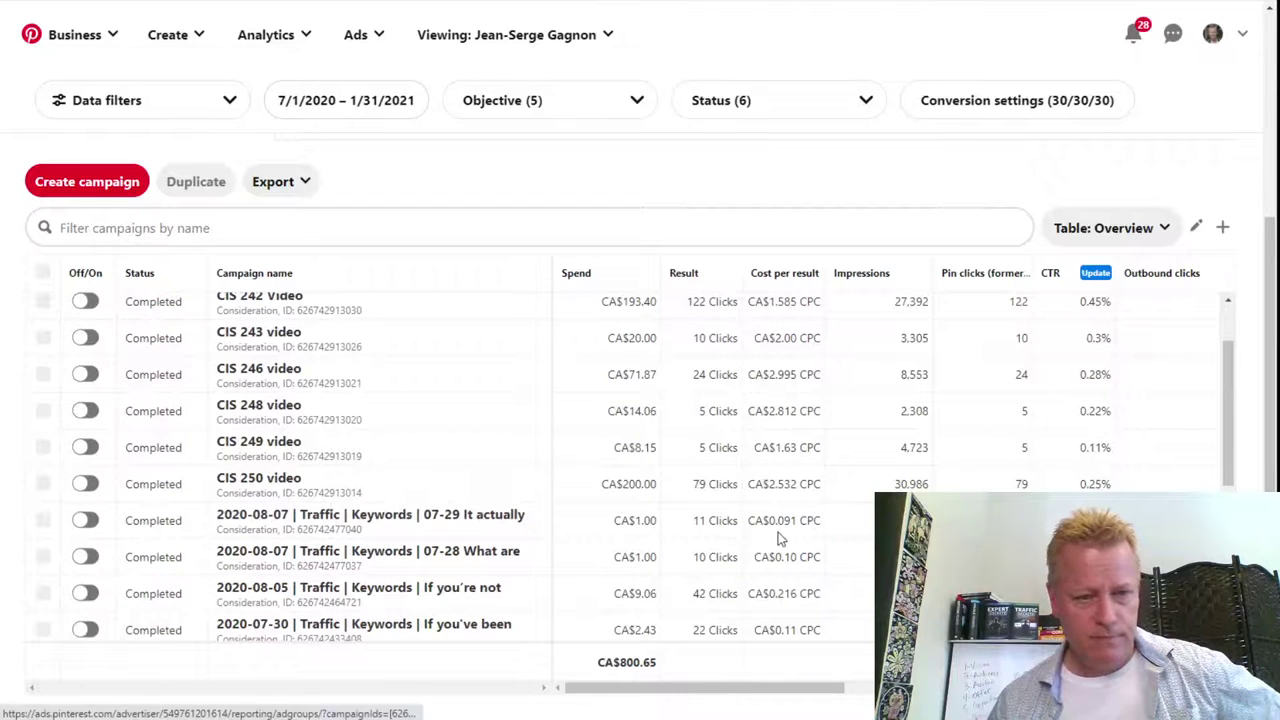
scroll(778, 532, down, 3)
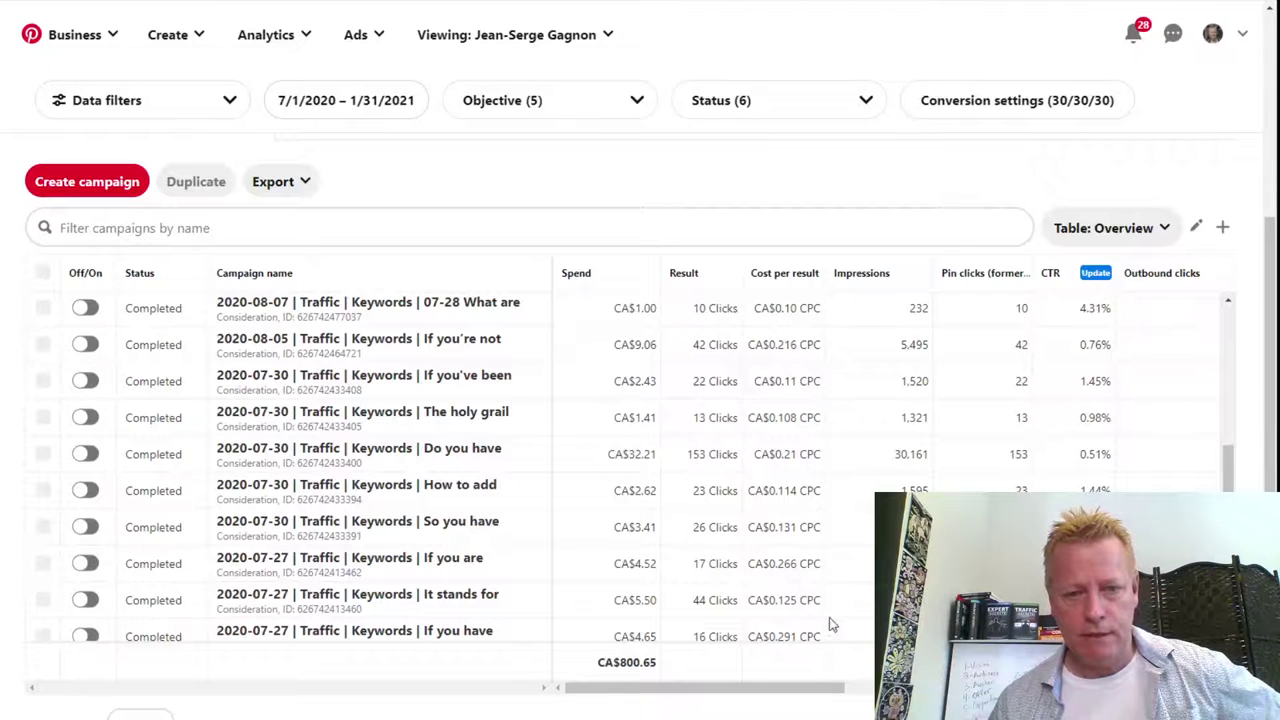
scroll(787, 560, up, 4)
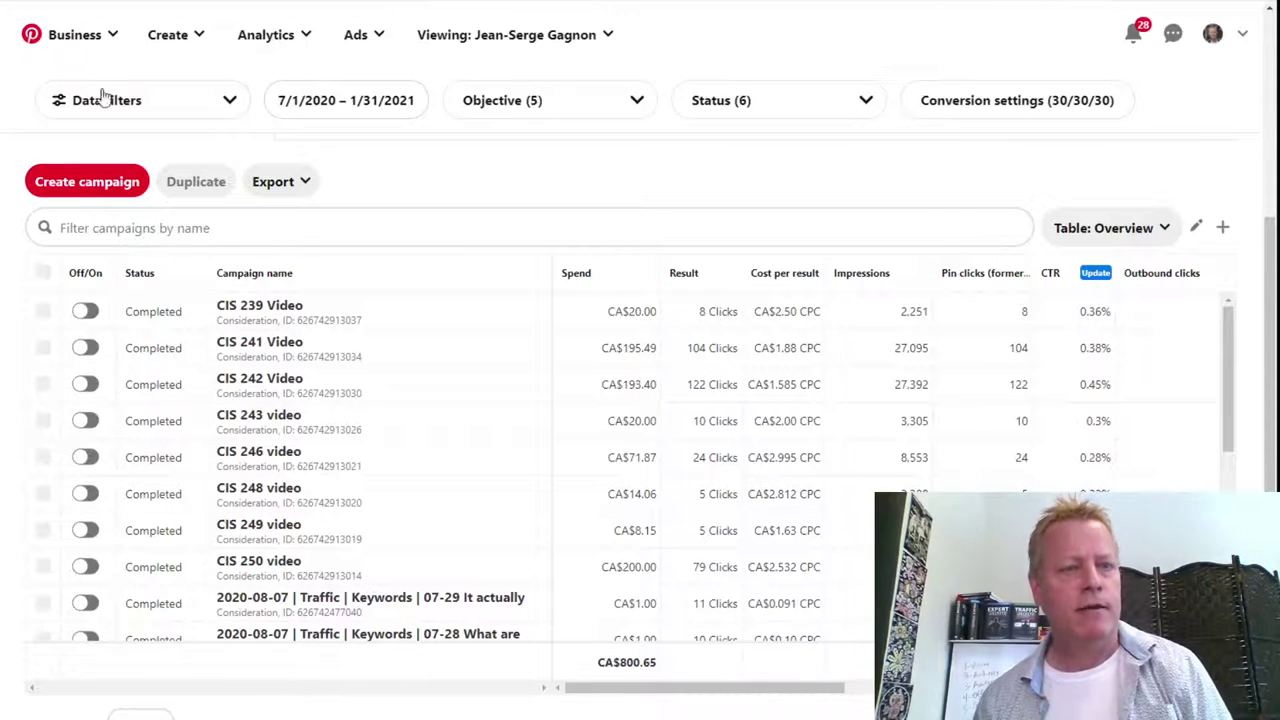
Go to the Conversions page and briefly view the tag's test events.
click(365, 34)
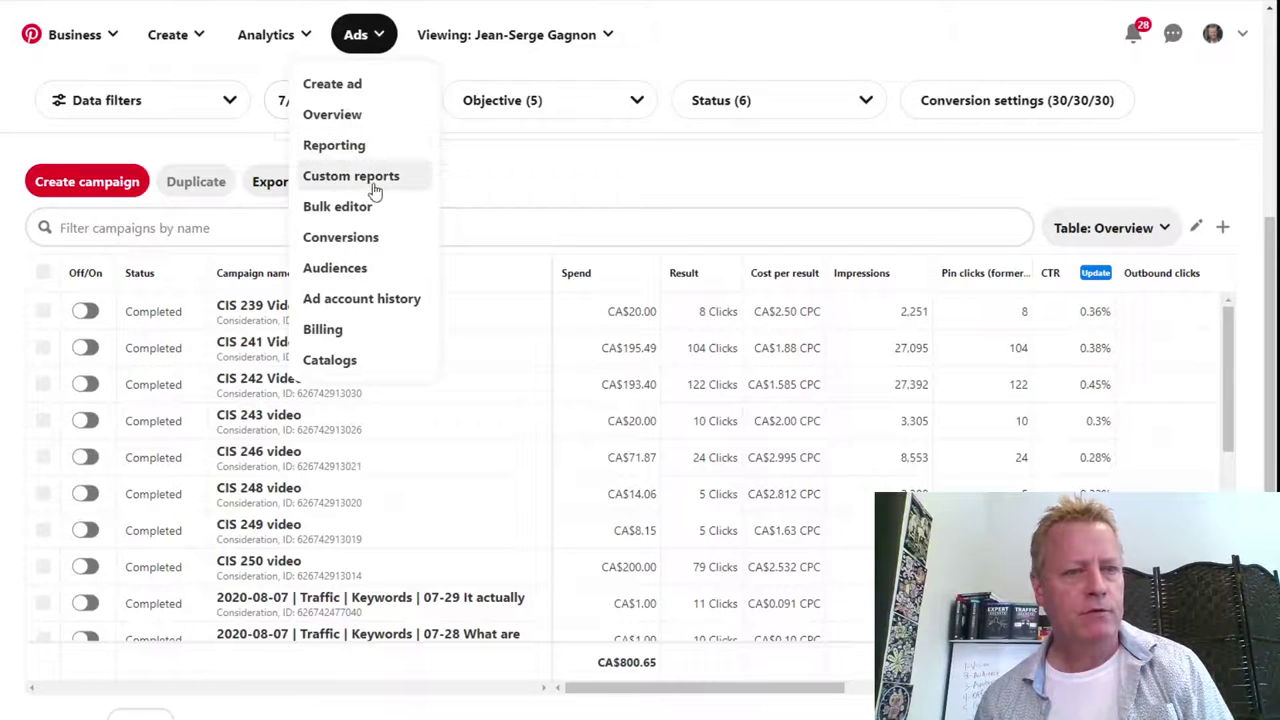
click(355, 240)
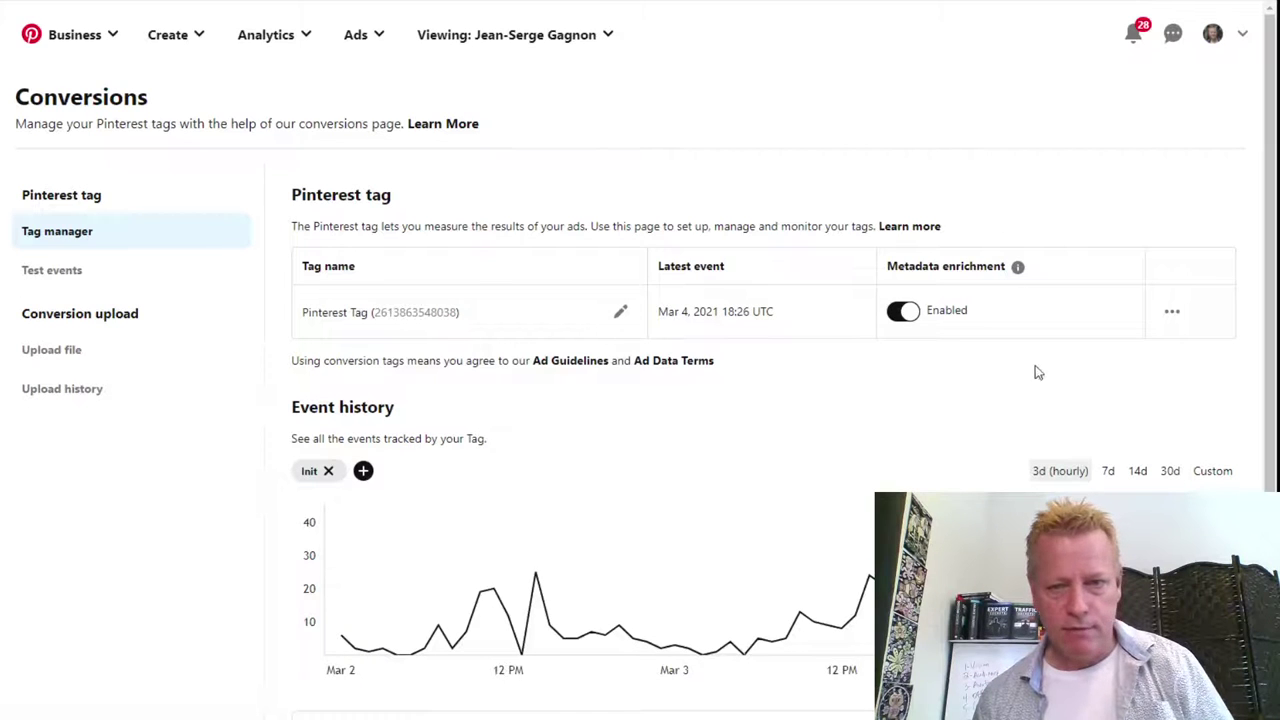
scroll(850, 505, down, 2)
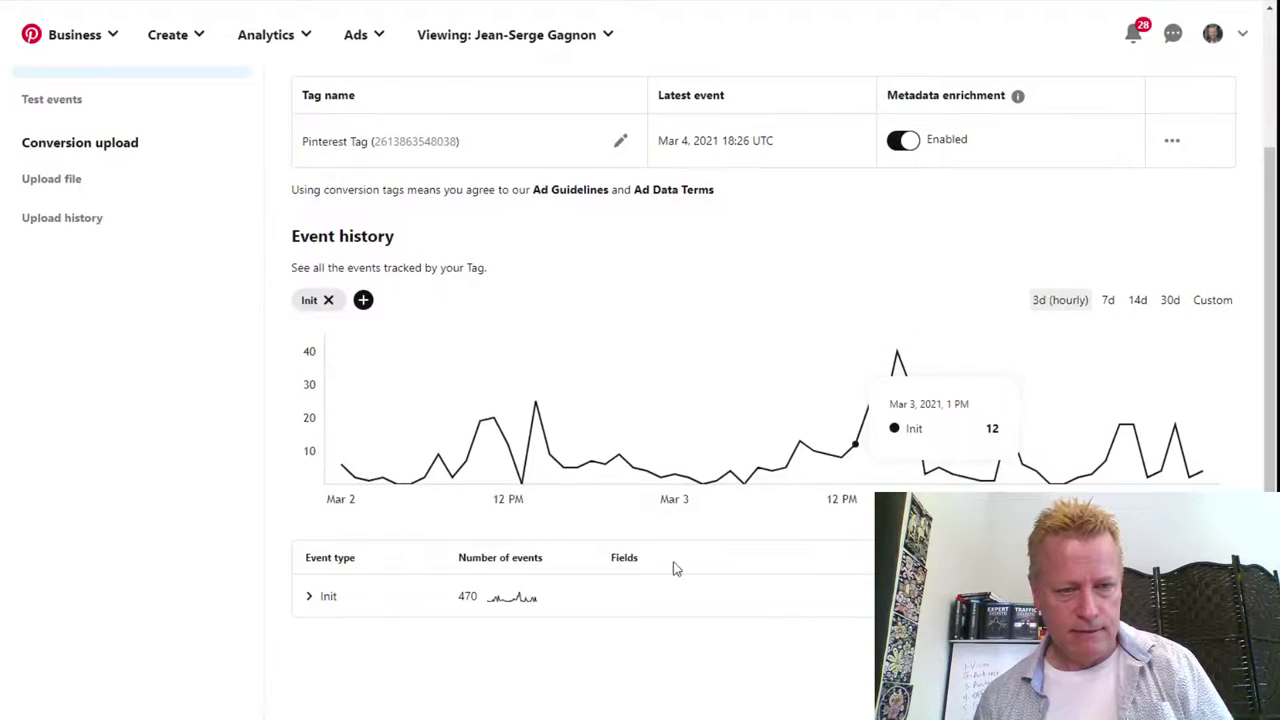
scroll(430, 510, up, 2)
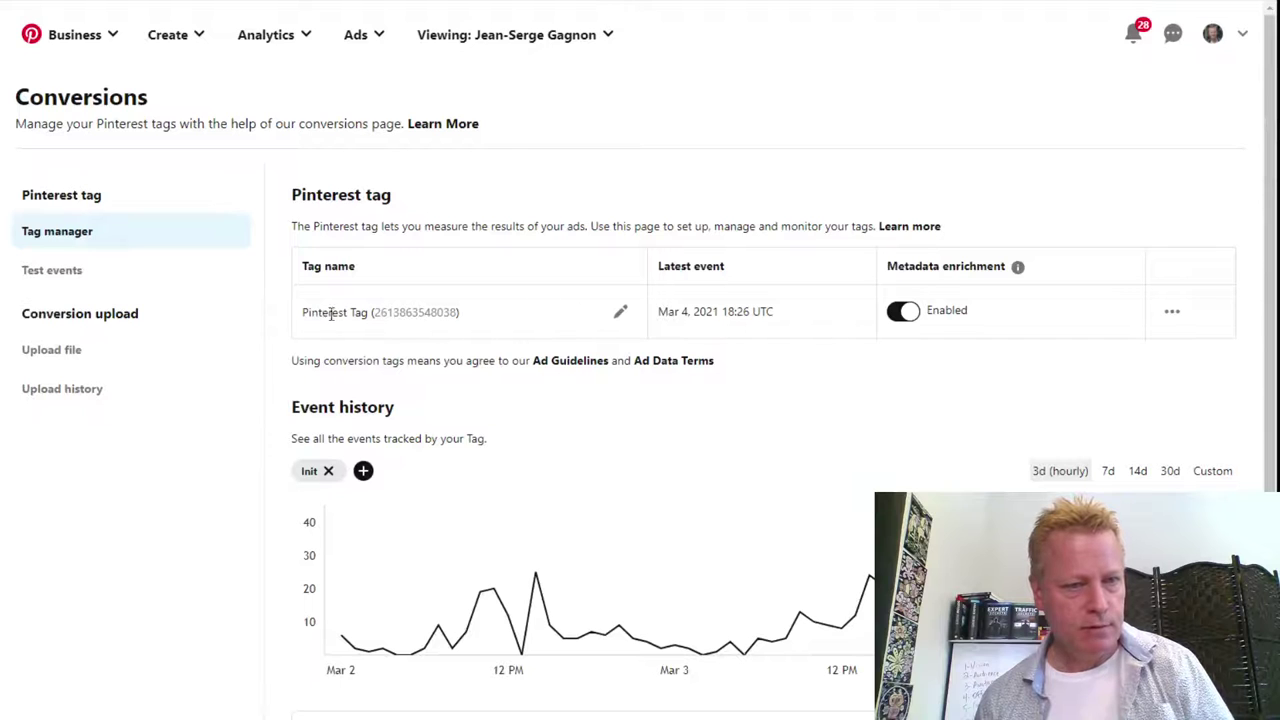
click(57, 283)
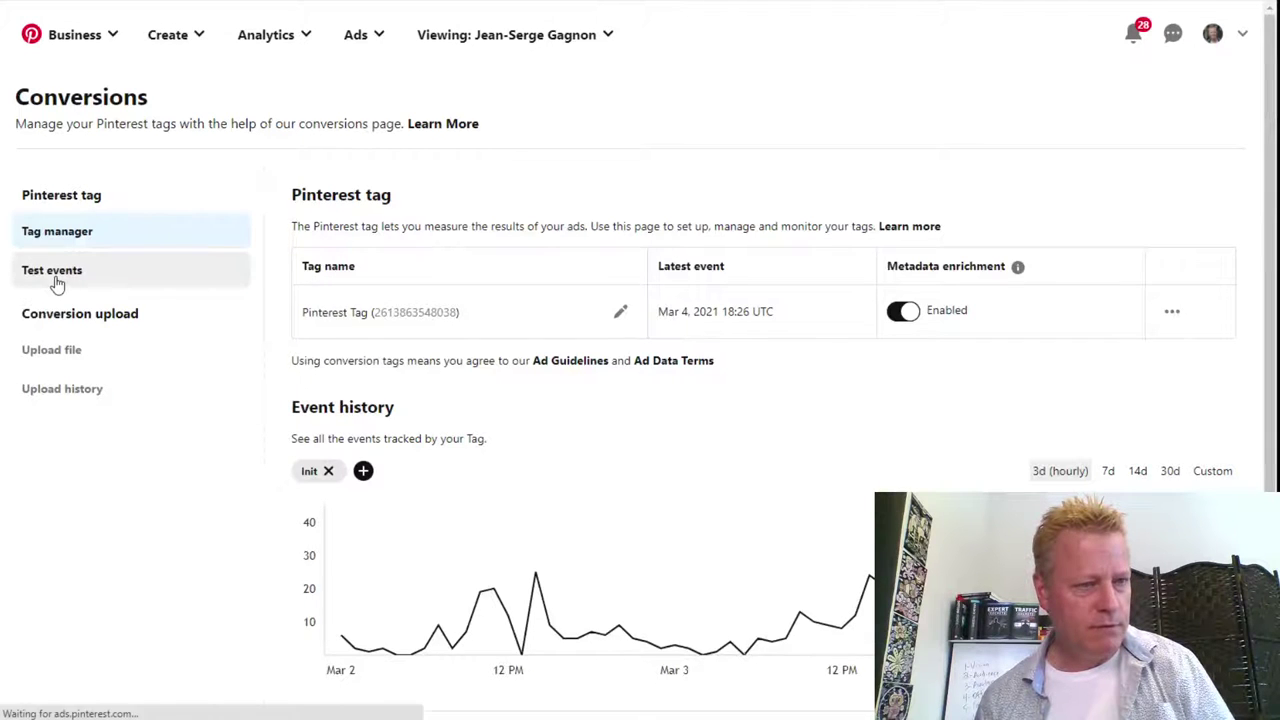
click(59, 236)
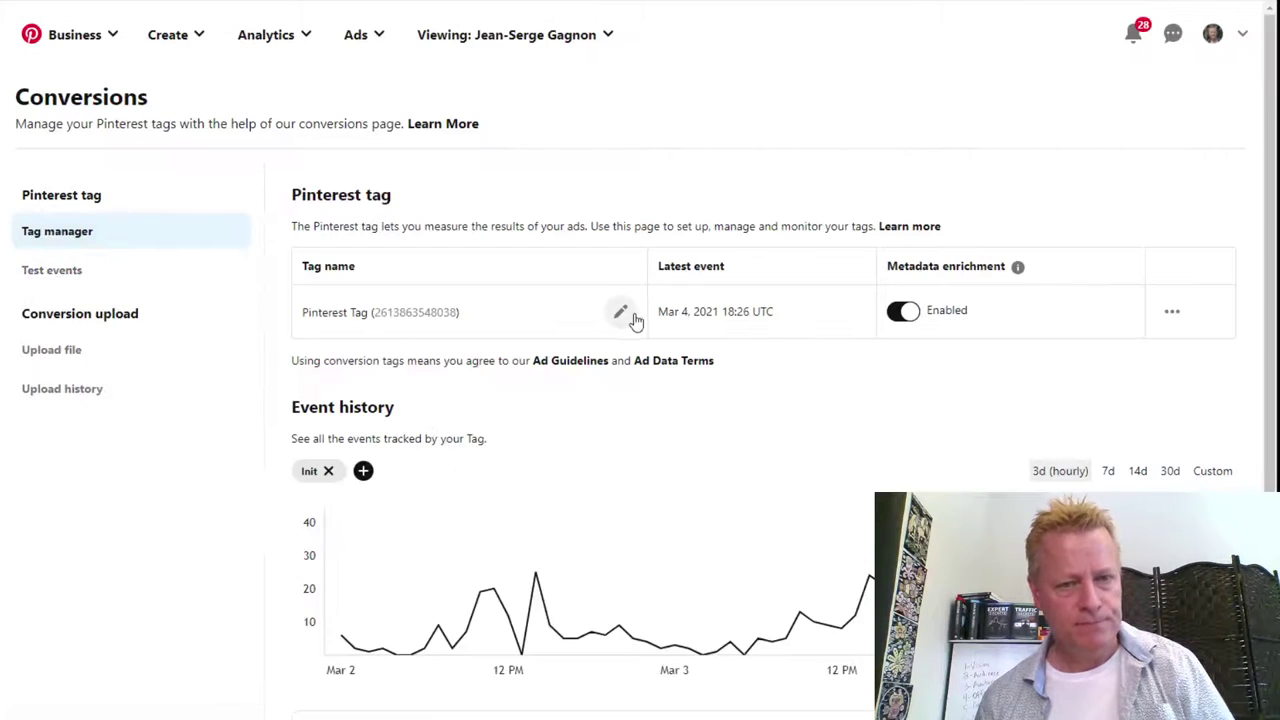
Choose Configure Events Code on the Pinterest tag and the manual event setup option.
click(1172, 313)
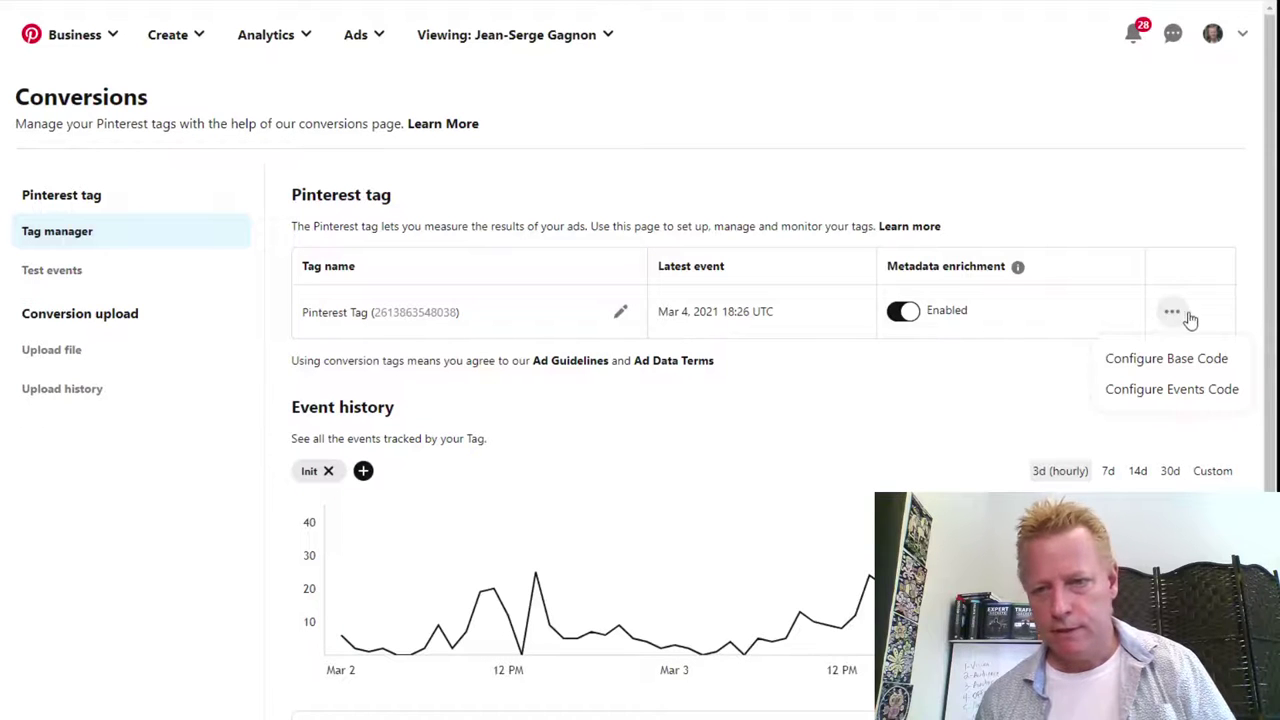
click(1172, 390)
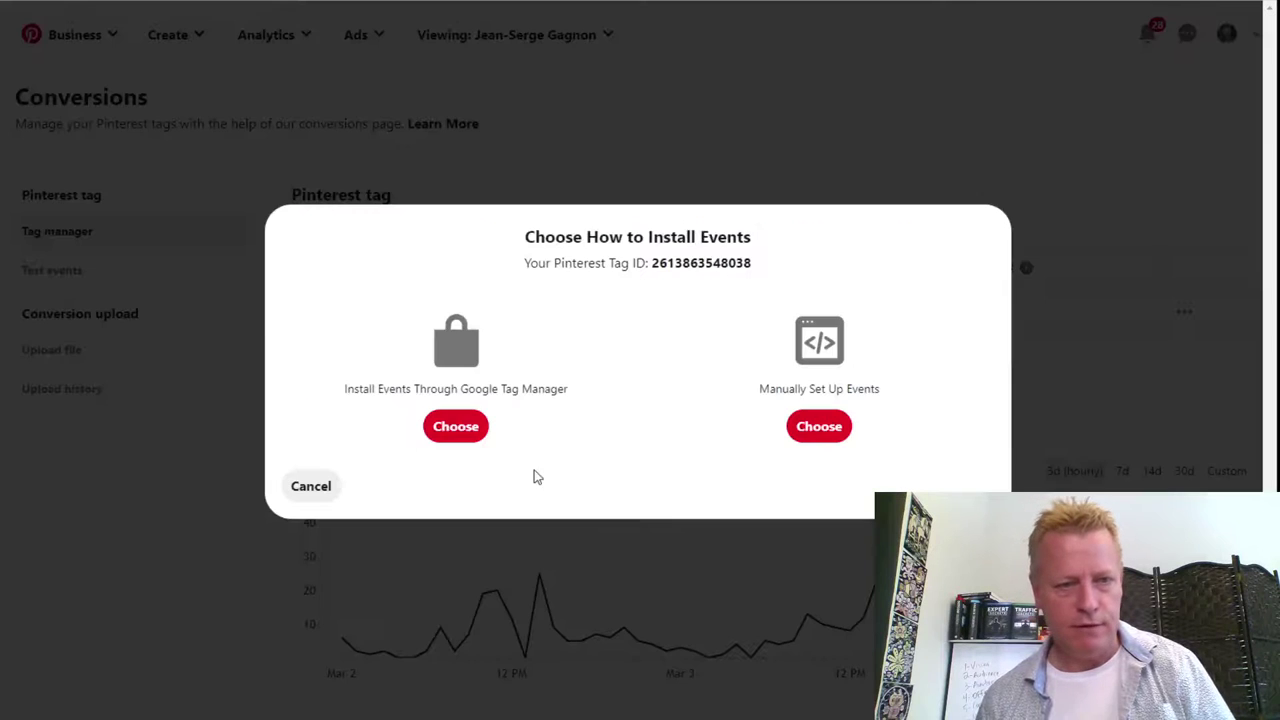
click(820, 433)
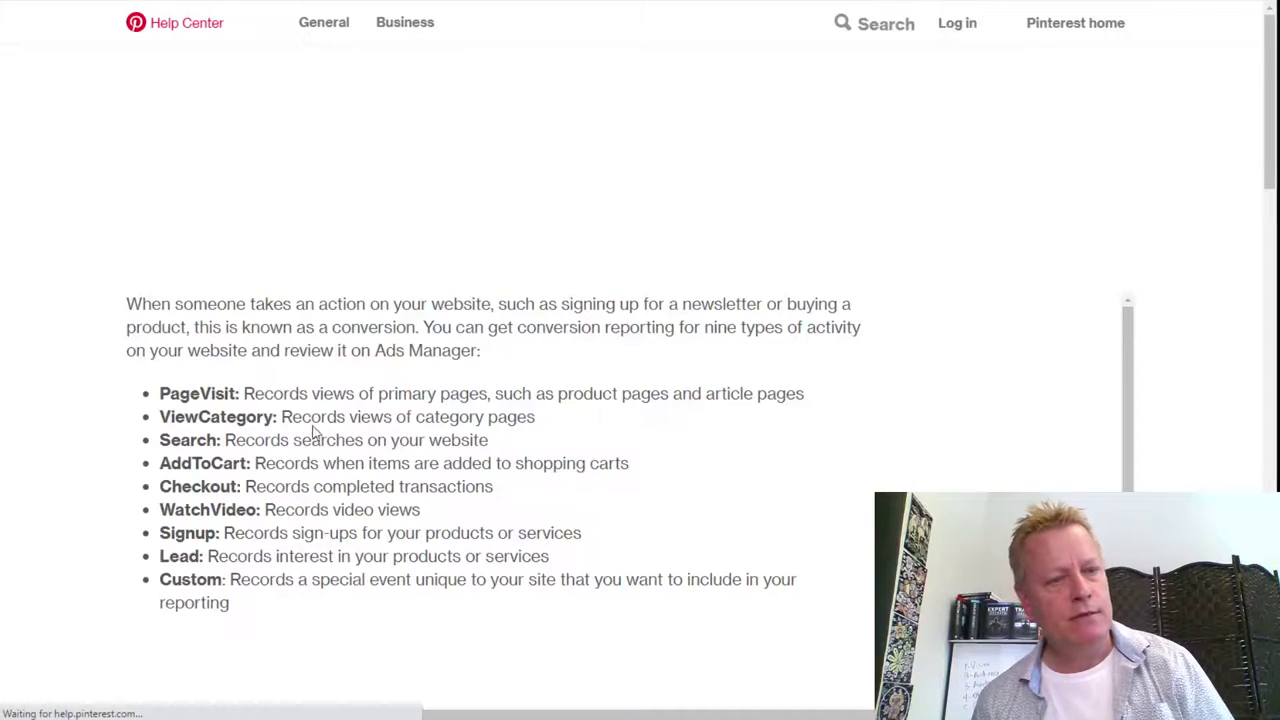
Highlight the PageVisit, ViewCategory and Search event names in the Pinterest tag article.
double_click(197, 446)
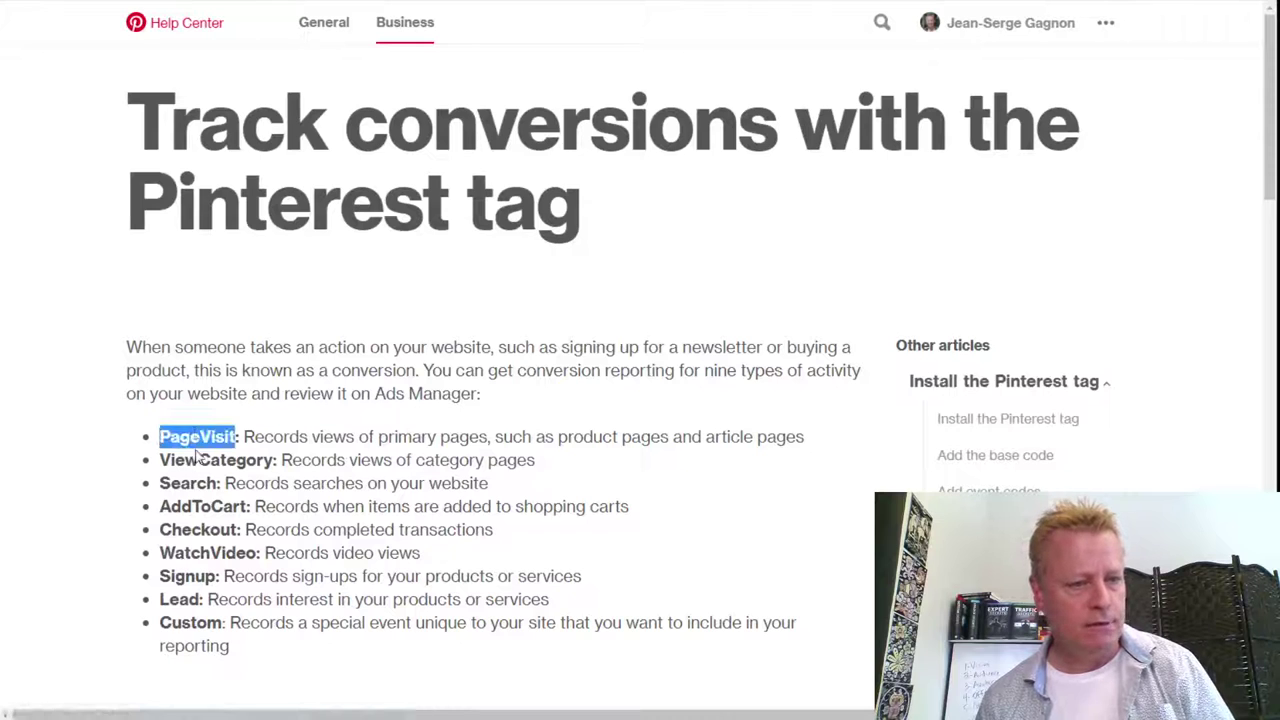
double_click(198, 460)
click(199, 481)
double_click(190, 483)
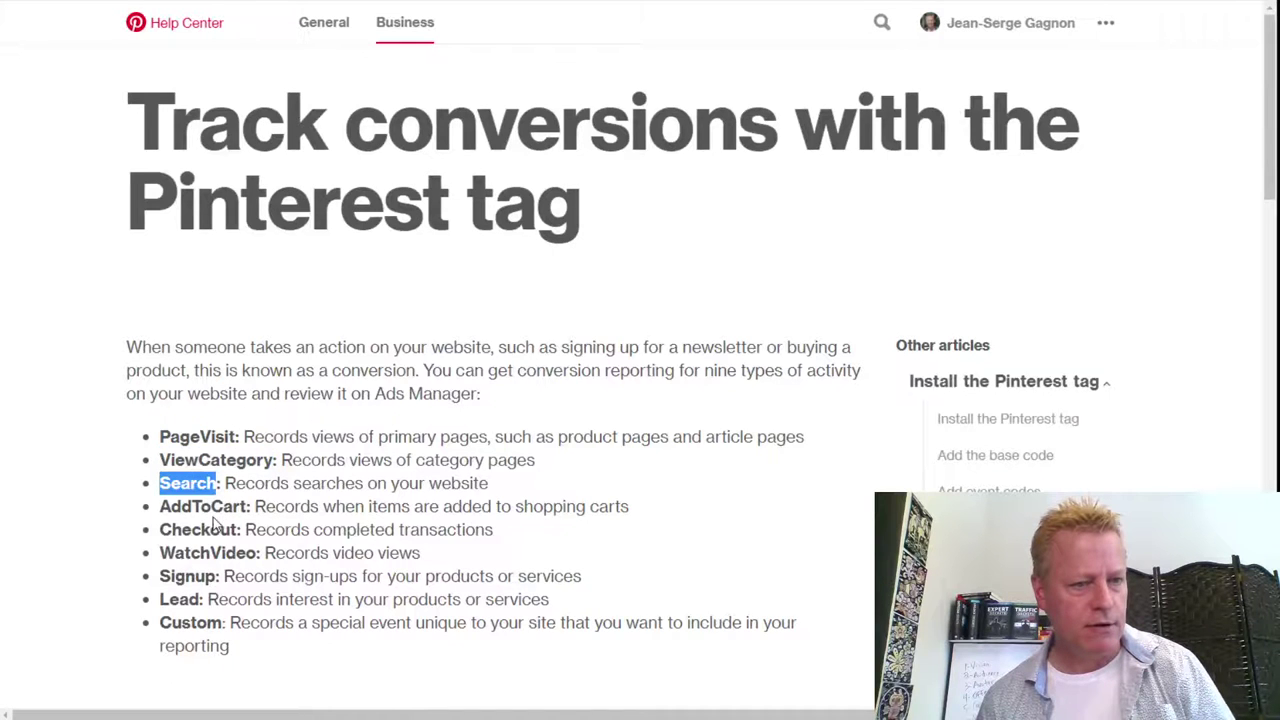
Scroll through the article and select the nine-event list from PageVisit to Custom.
scroll(213, 524, down, 1)
scroll(486, 545, down, 9)
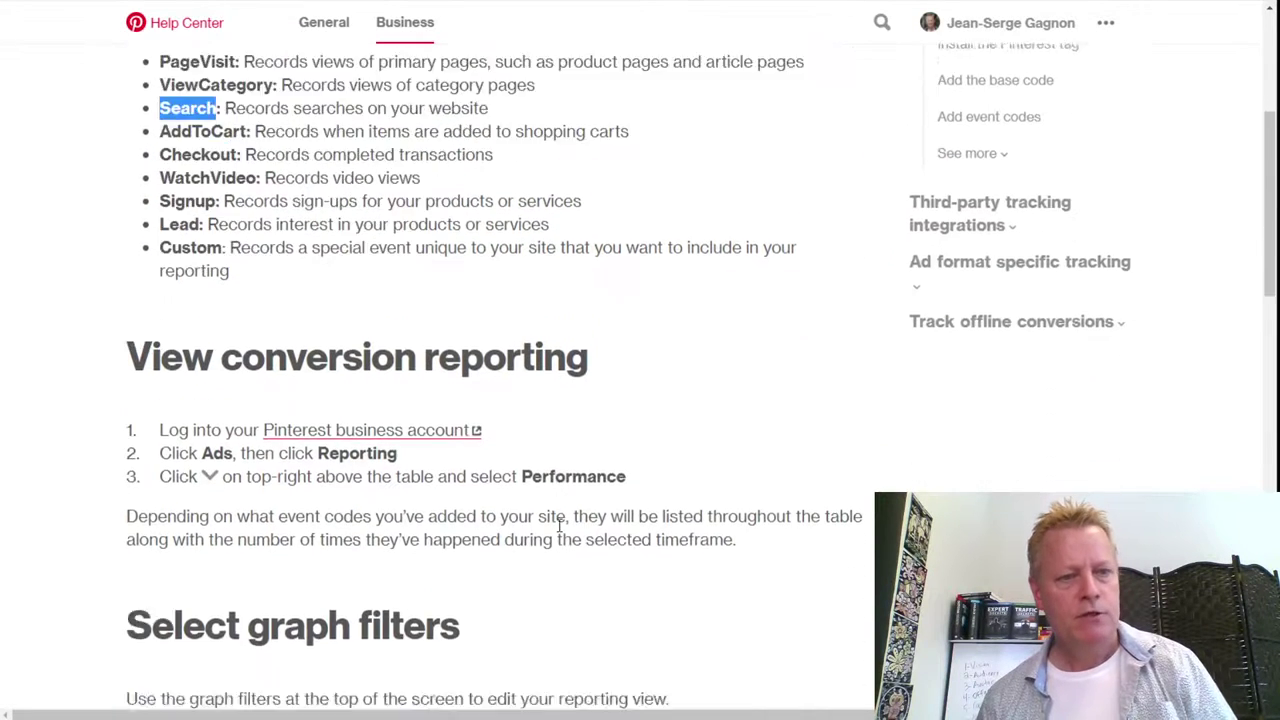
scroll(630, 497, down, 4)
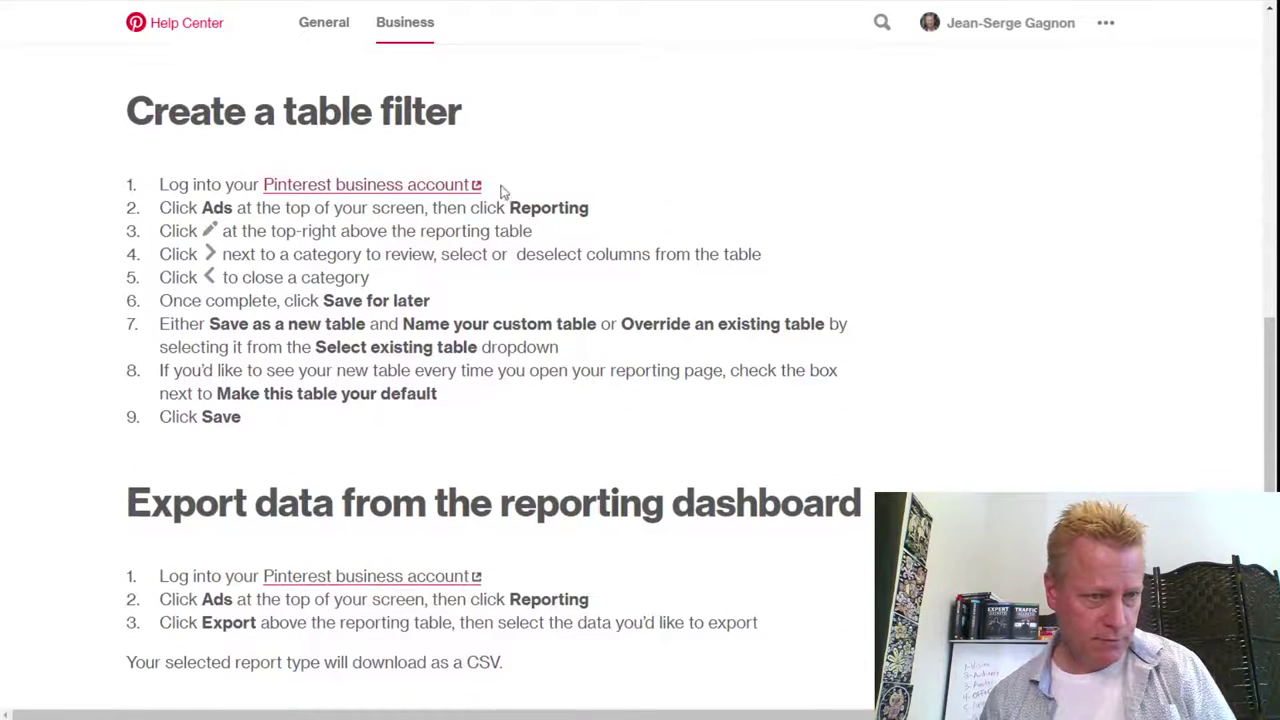
scroll(594, 397, down, 3)
scroll(557, 400, up, 12)
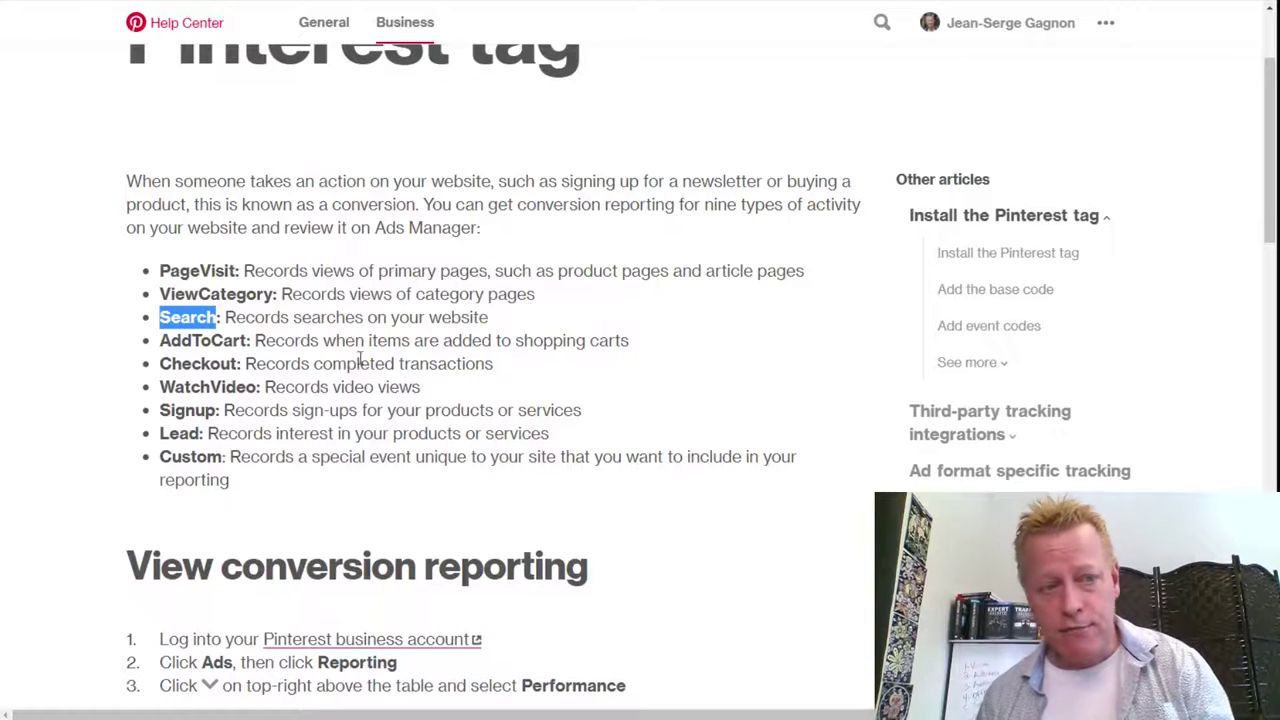
drag(160, 271, 508, 480)
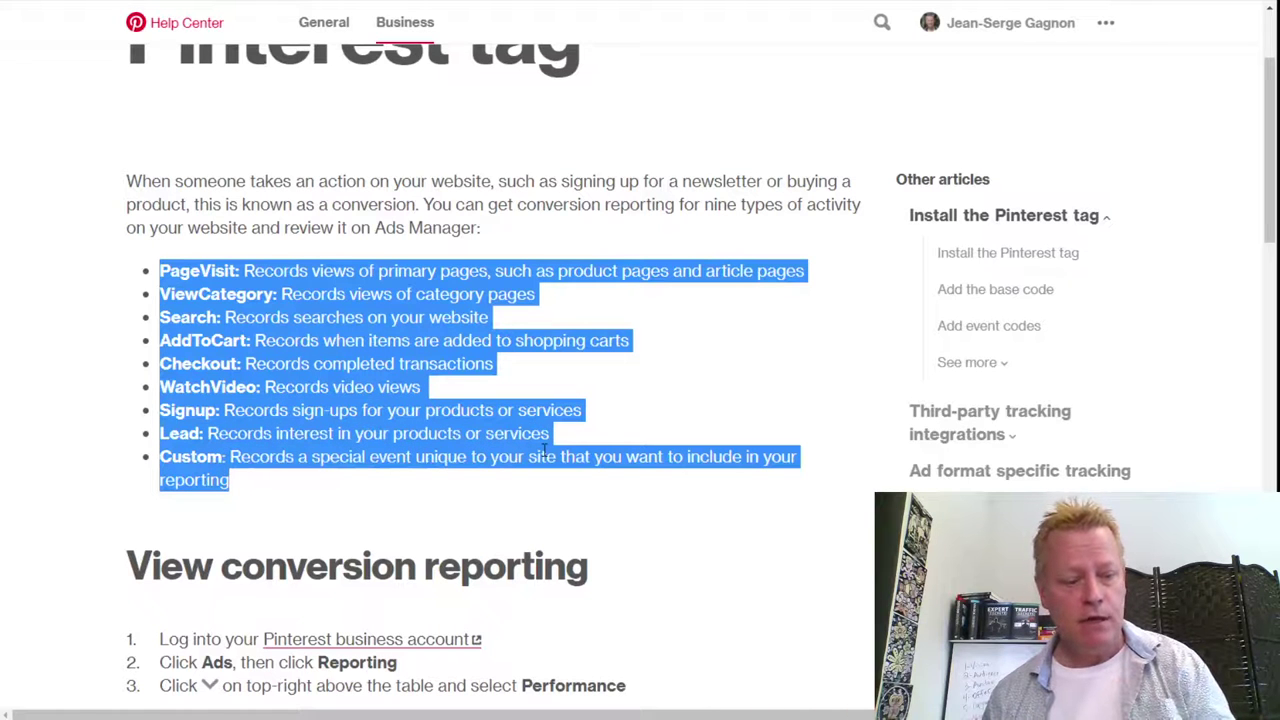
click(598, 714)
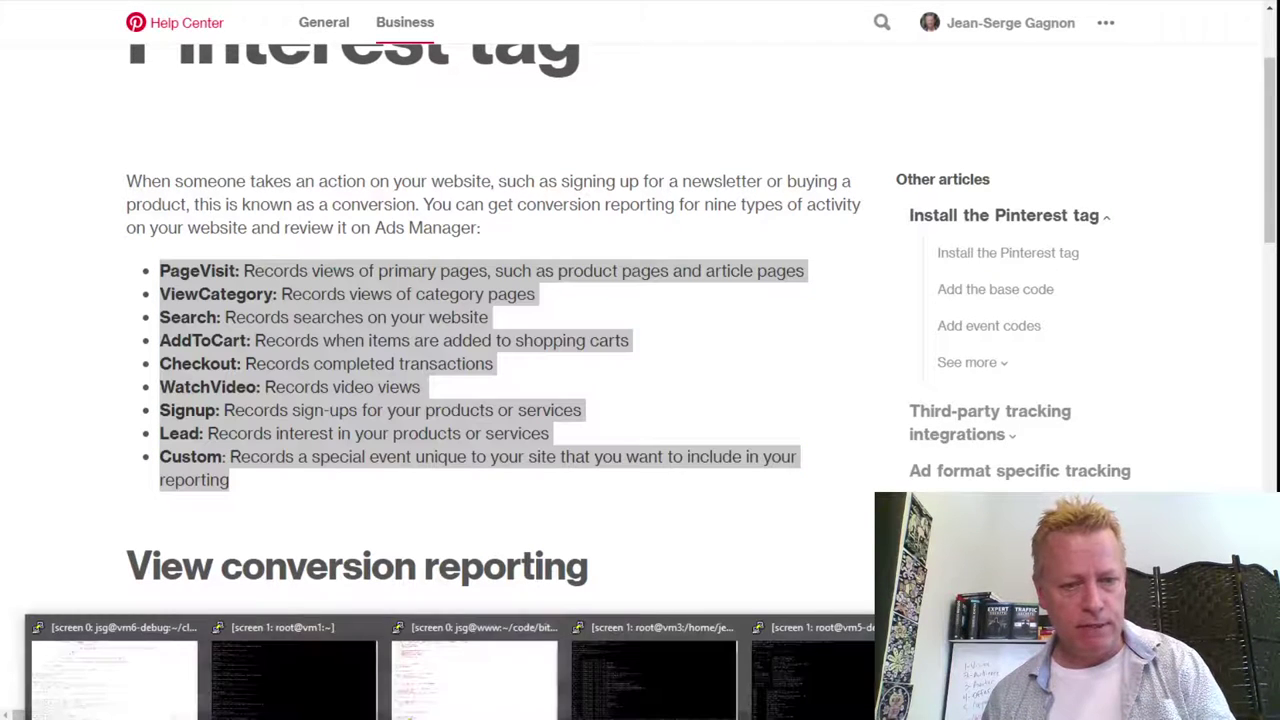
Open functions.php in Vim and jump to the Pinterest tracking function.
click(190, 703)
text(gitti)
key(Tab)
key(Return)
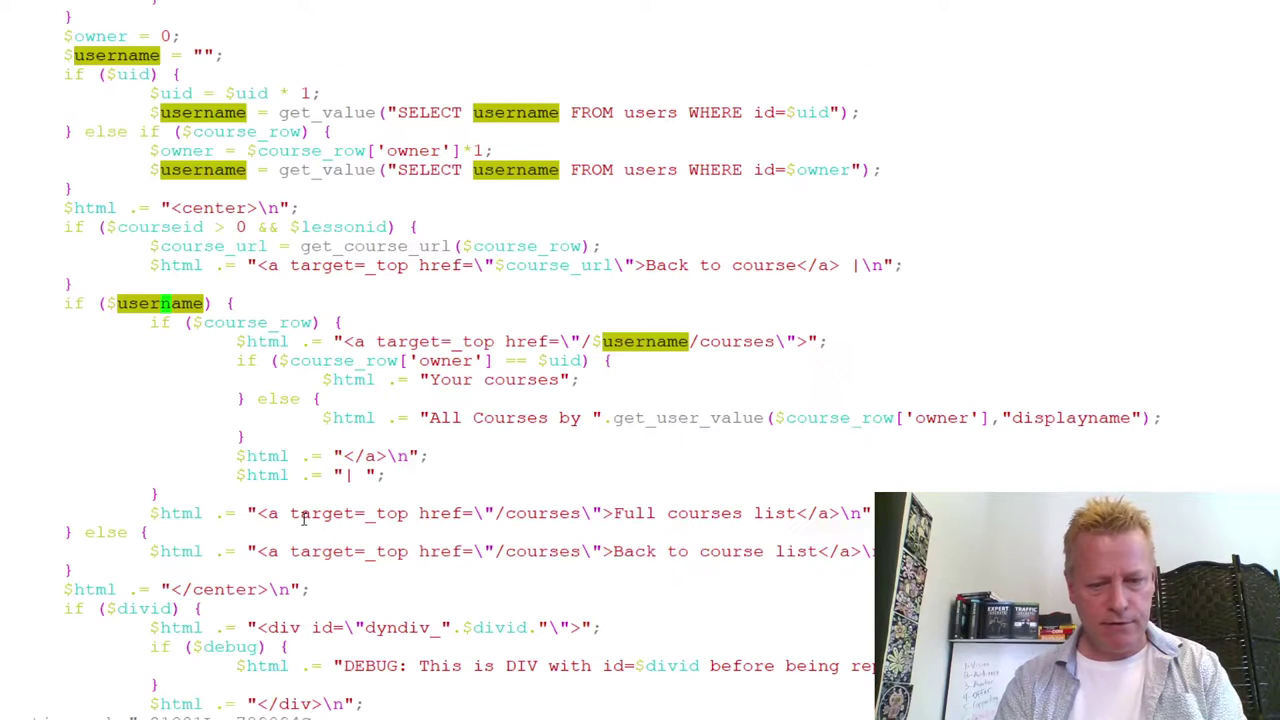
text(/Pinterest)
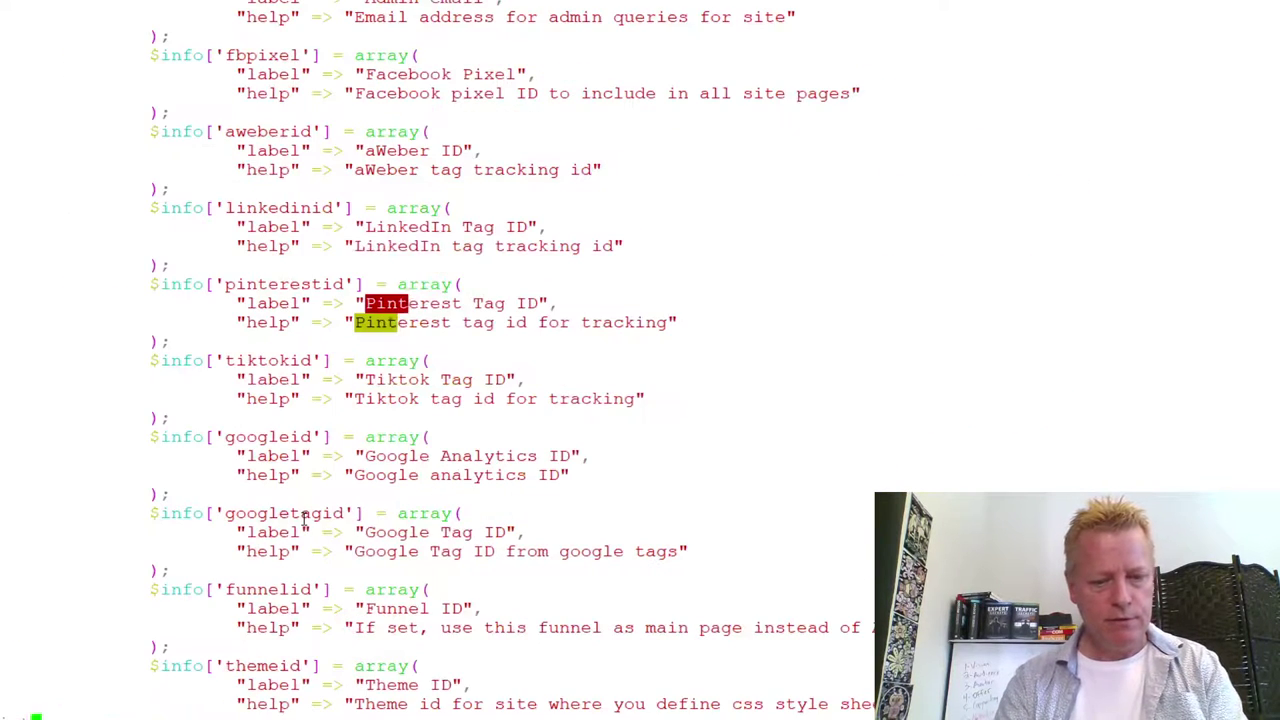
key(Return)
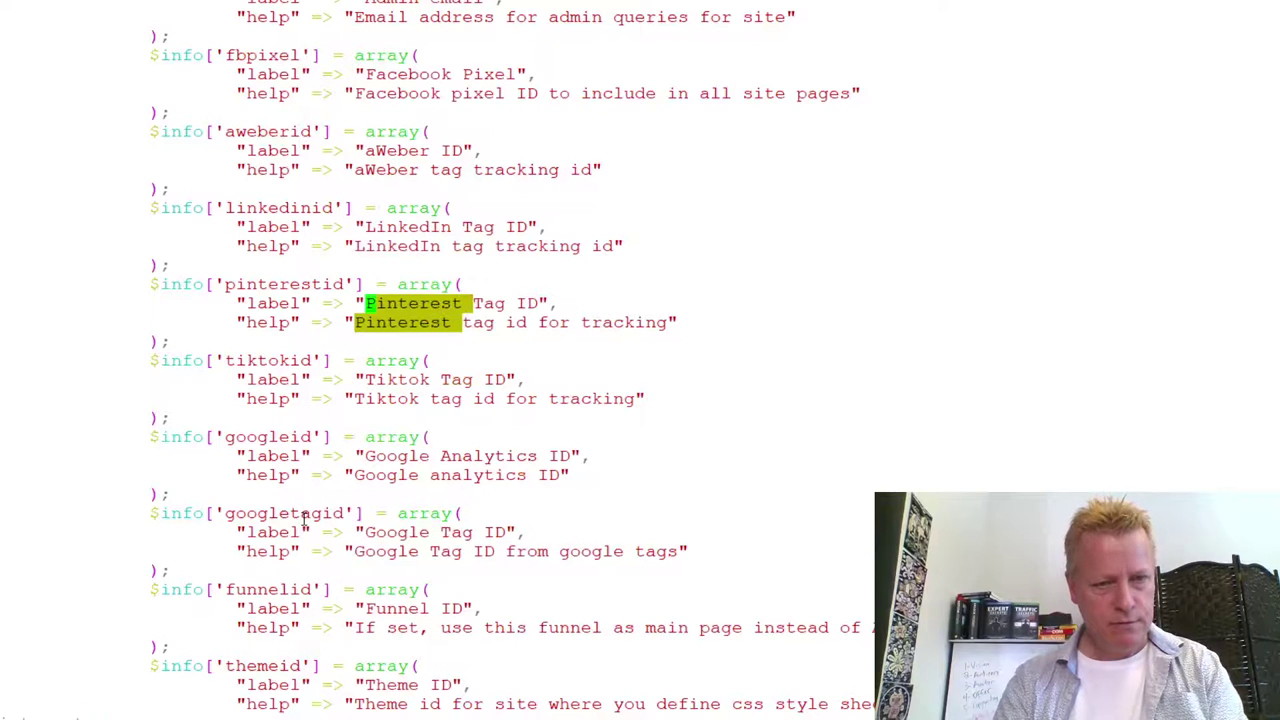
key(n)
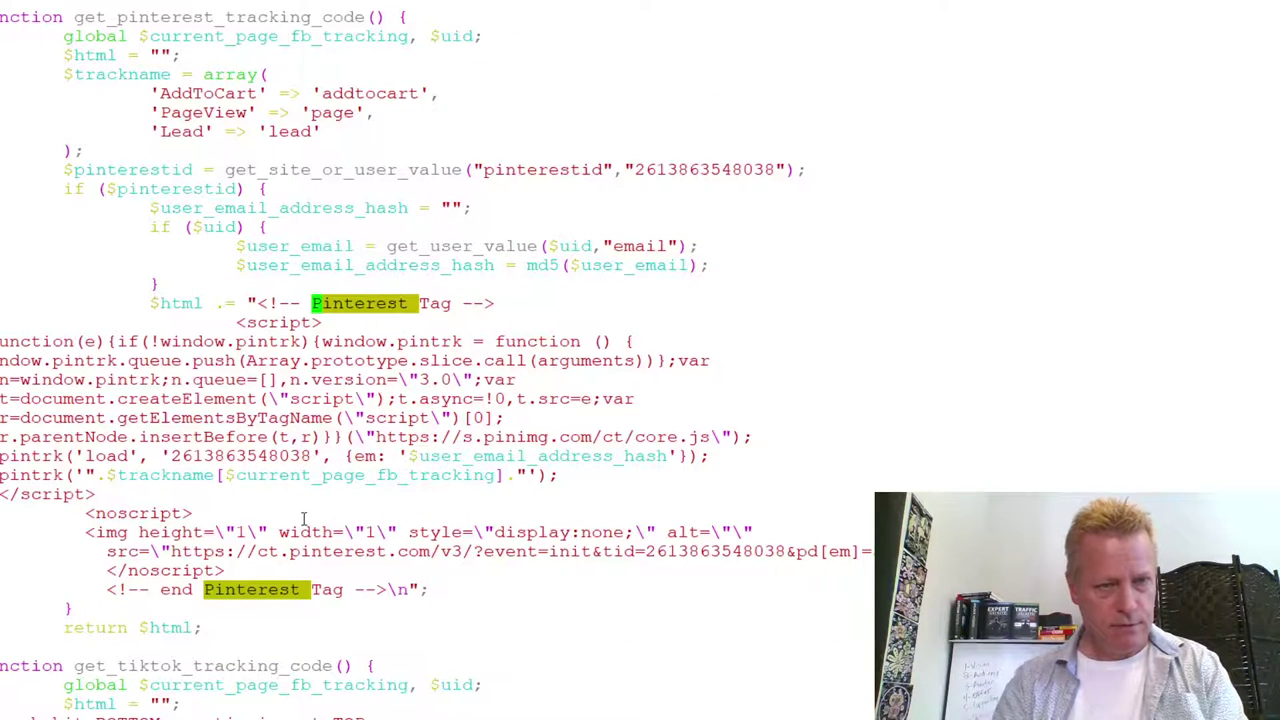
Paste the nine Pinterest events as comment lines below the function's closing brace.
key(k)
text(o)
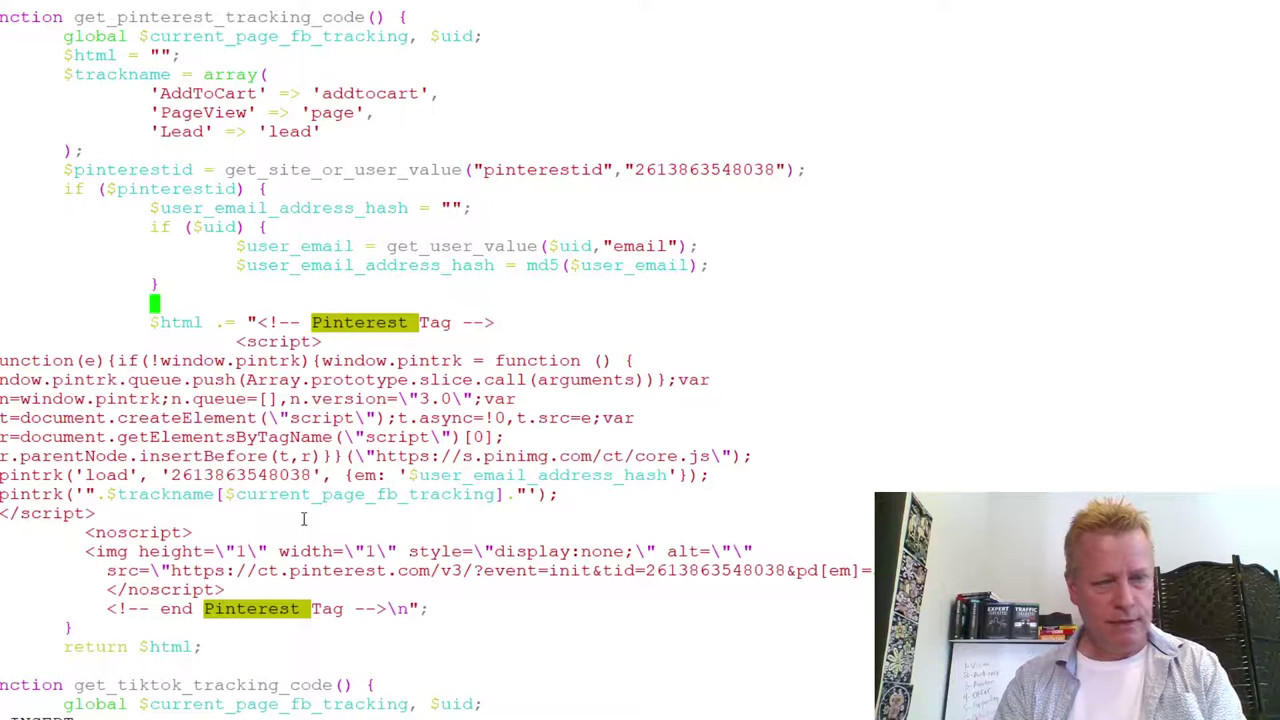
text(//)
text(PageVisit: Records views of primary pages, such as product pages and article pages // ViewCategory: Records views of category pages // Search: Records searches on your website // AddToCart: Records when items are added to shopping carts // Checkout: Records completed transactions // WatchVideo: Records video views // Signup: Records sign-ups for your products or services // Lead: Records interest in your products or services // Custom: Records a special event unique to your site that you want to include in your reporting)
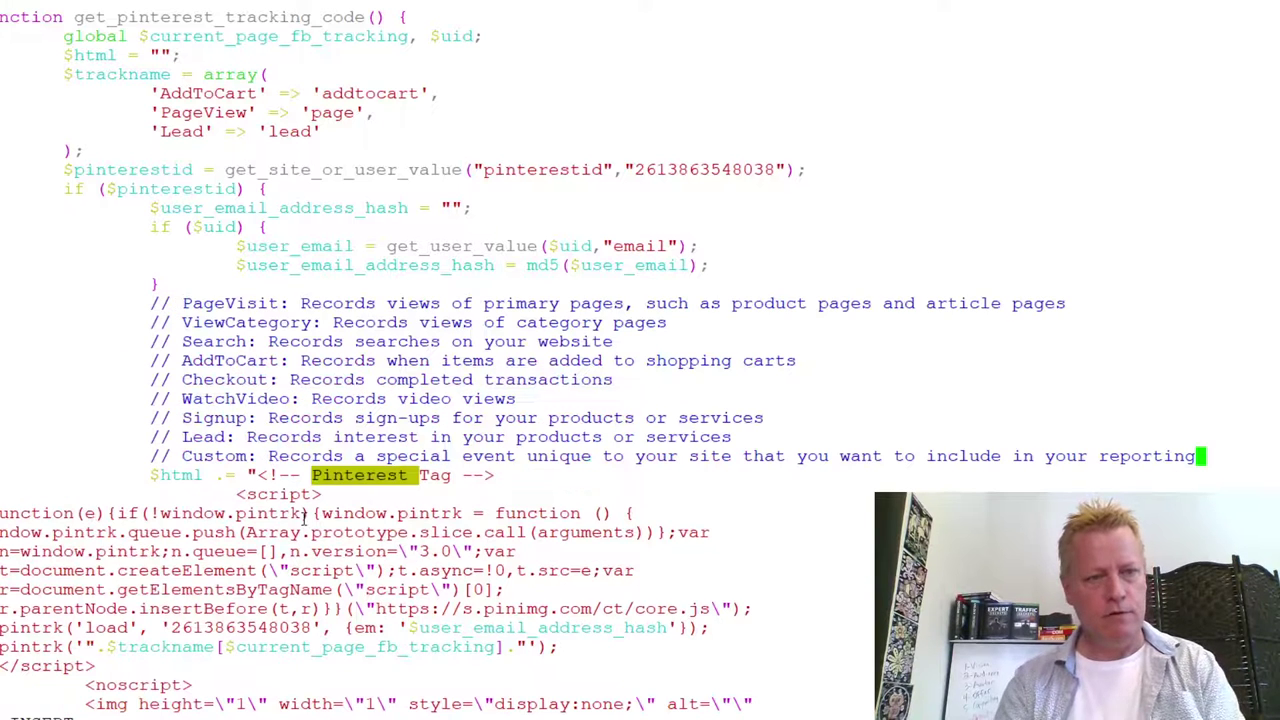
key(Escape)
key(Return)
Add a '// Pinterest events:' heading above the comments and save functions.php with :wq.
key(k)
key(k)
key(k)
key(k)
key(k)
key(k)
key(k)
key(k)
key(k)
key(k)
text(o// Pintere)
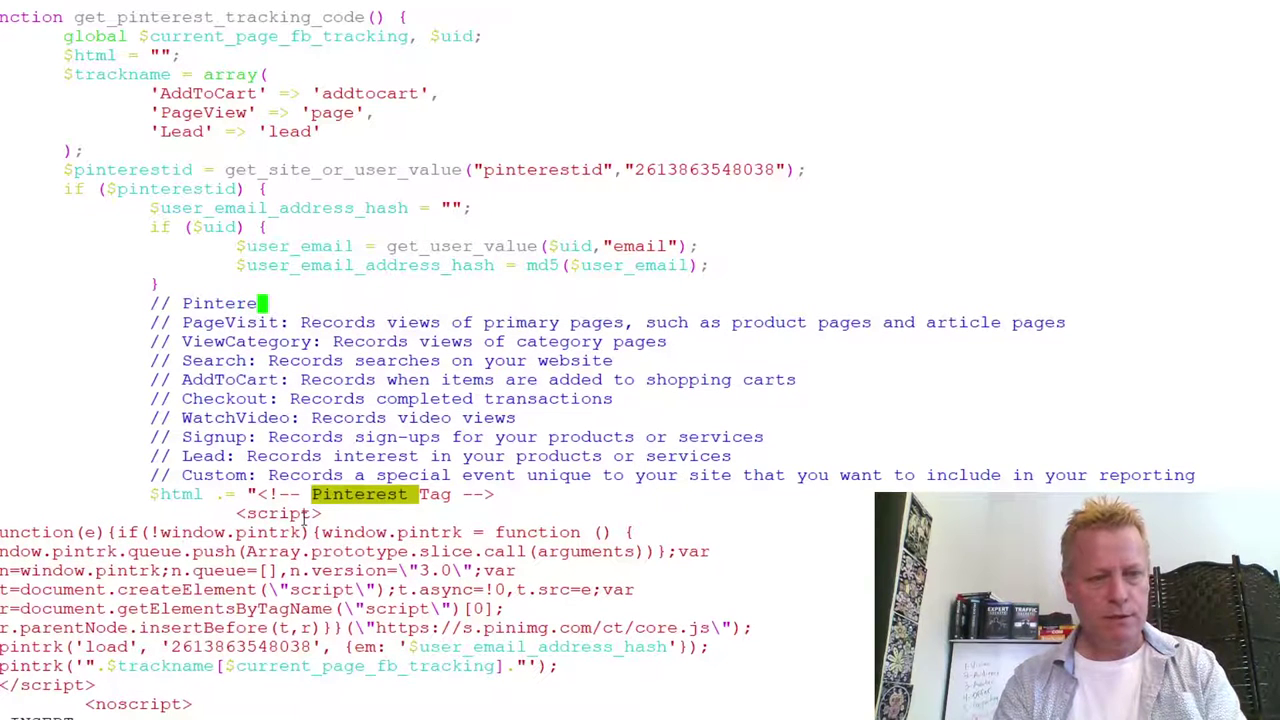
text(st Ev)
key(BackSpace)
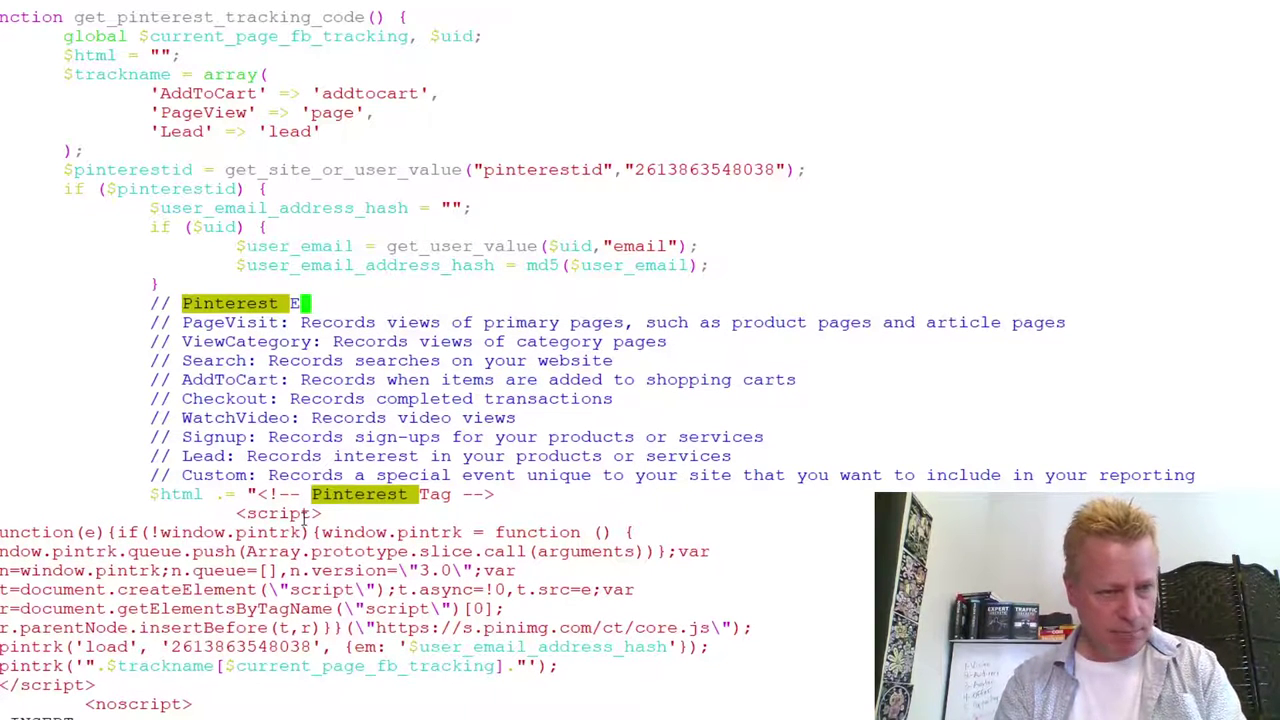
key(BackSpace)
key(BackSpace)
key(BackSpace)
key(BackSpace)
key(BackSpace)
key(BackSpace)
key(BackSpace)
text(erest events:)
key(Escape)
text(j)
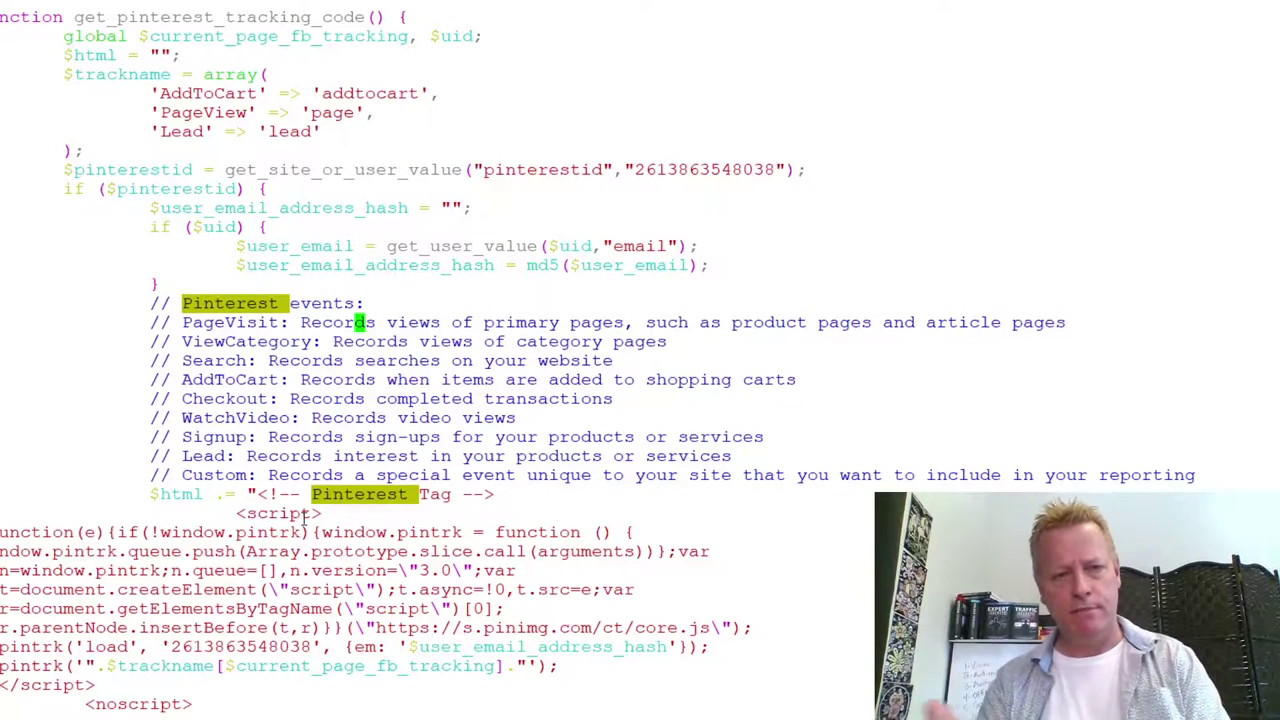
text(:wq)
key(Return)
key(alt+Tab)
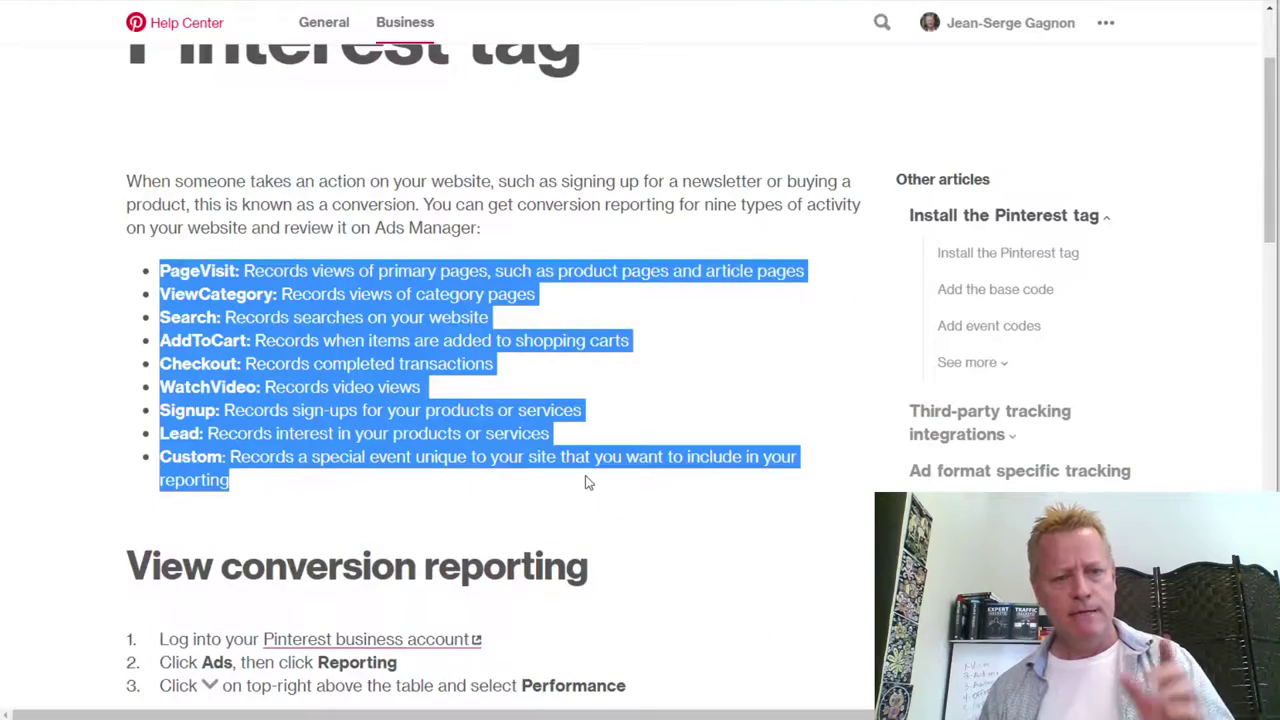
Highlight the Signup, Lead, WatchVideo, Checkout and AddToCart event names in the article.
click(601, 410)
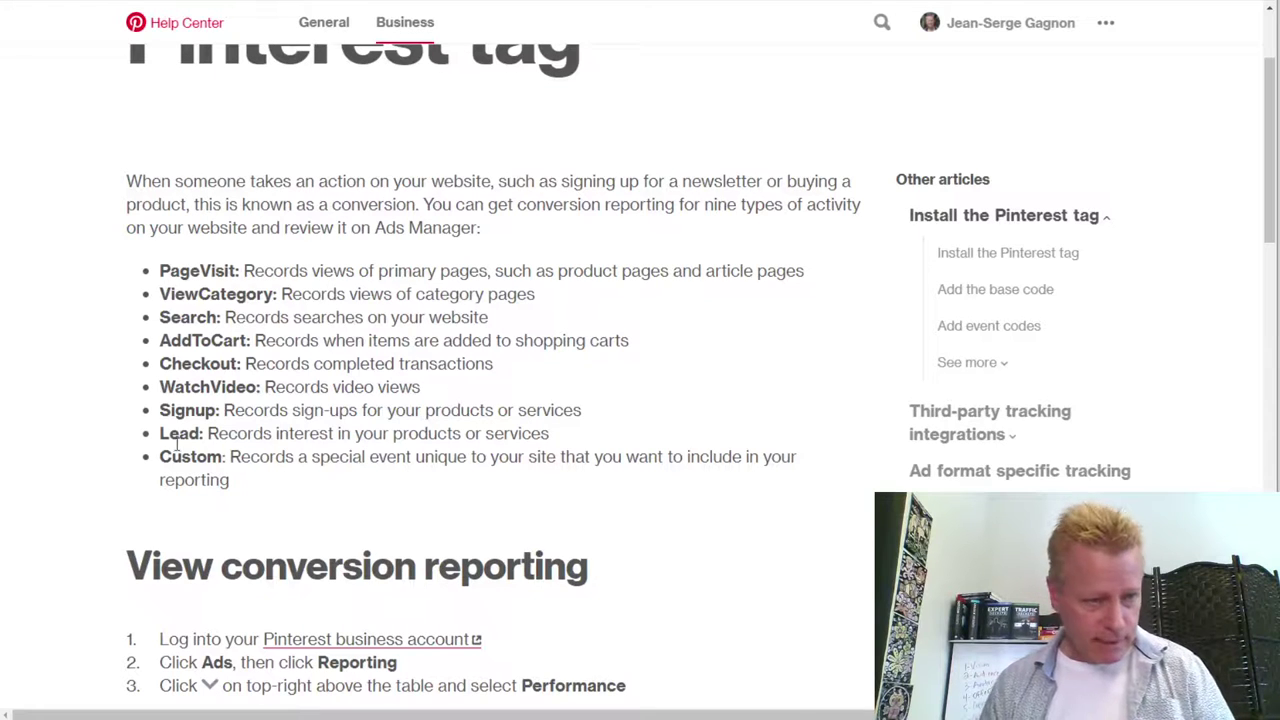
double_click(172, 410)
double_click(176, 433)
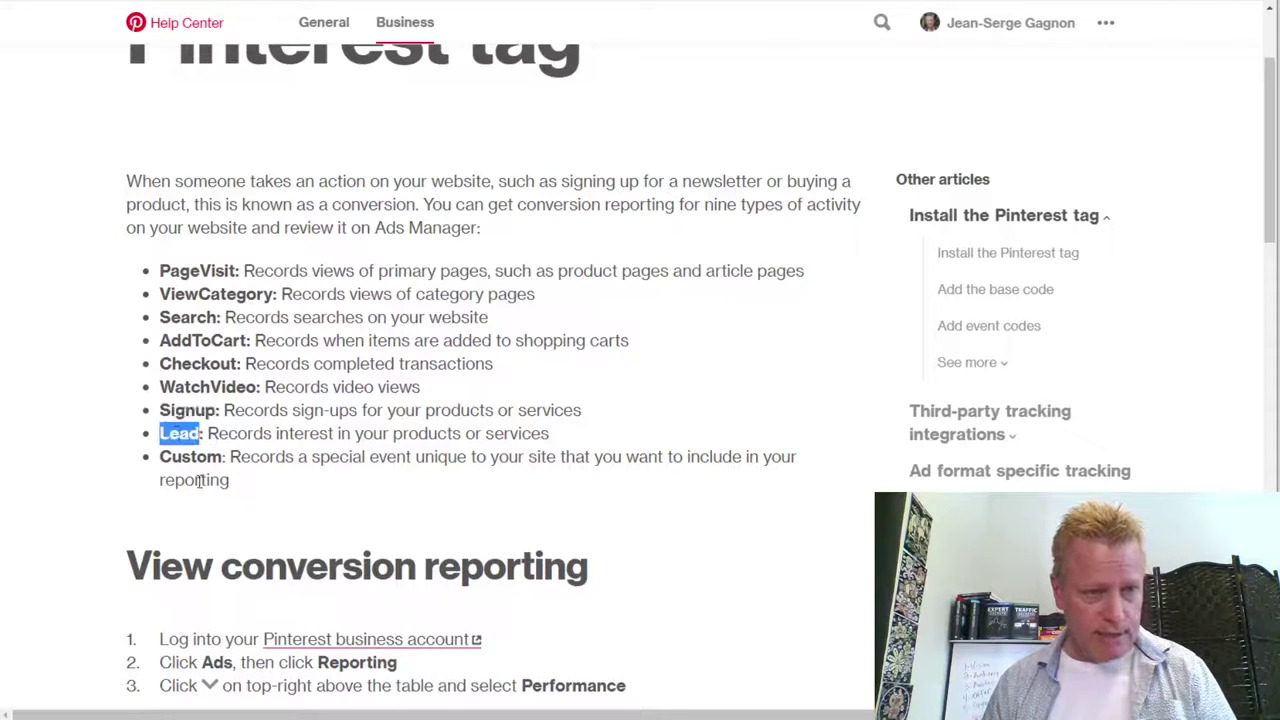
double_click(200, 387)
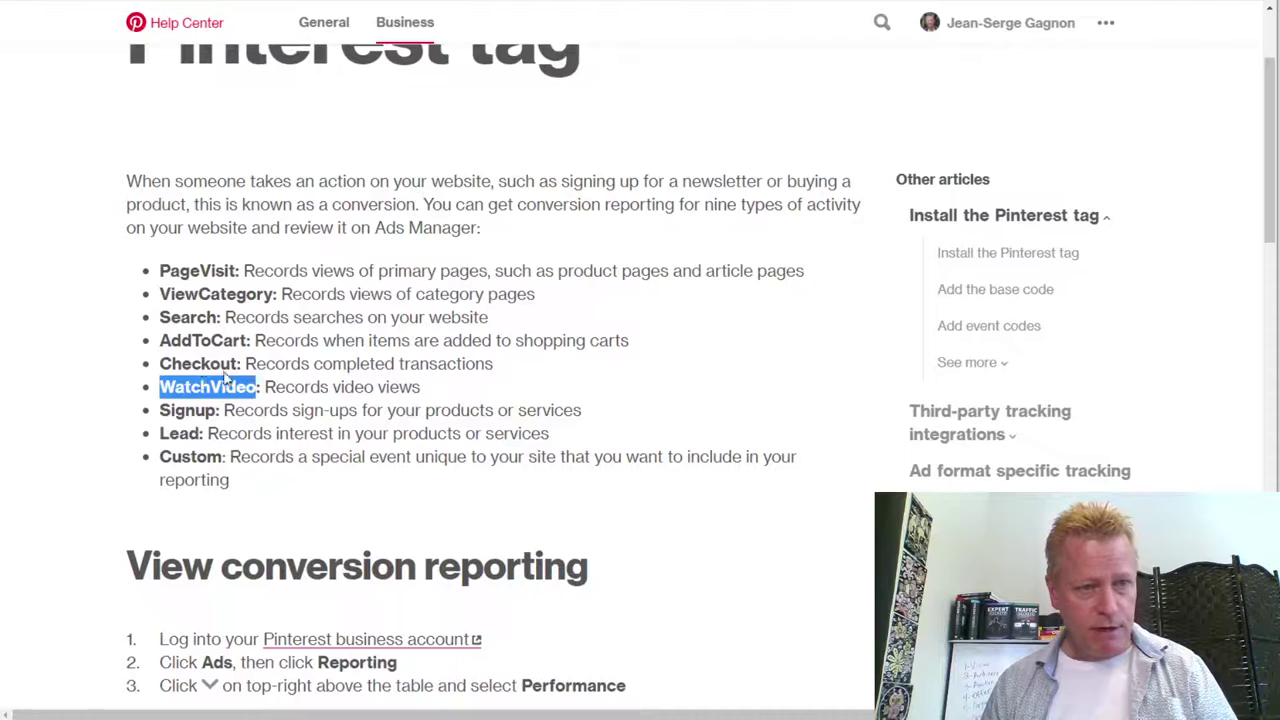
double_click(205, 364)
double_click(209, 340)
click(192, 317)
Highlight the Search, ViewCategory and PageVisit event names, then return to the terminal.
double_click(192, 317)
double_click(214, 294)
click(334, 340)
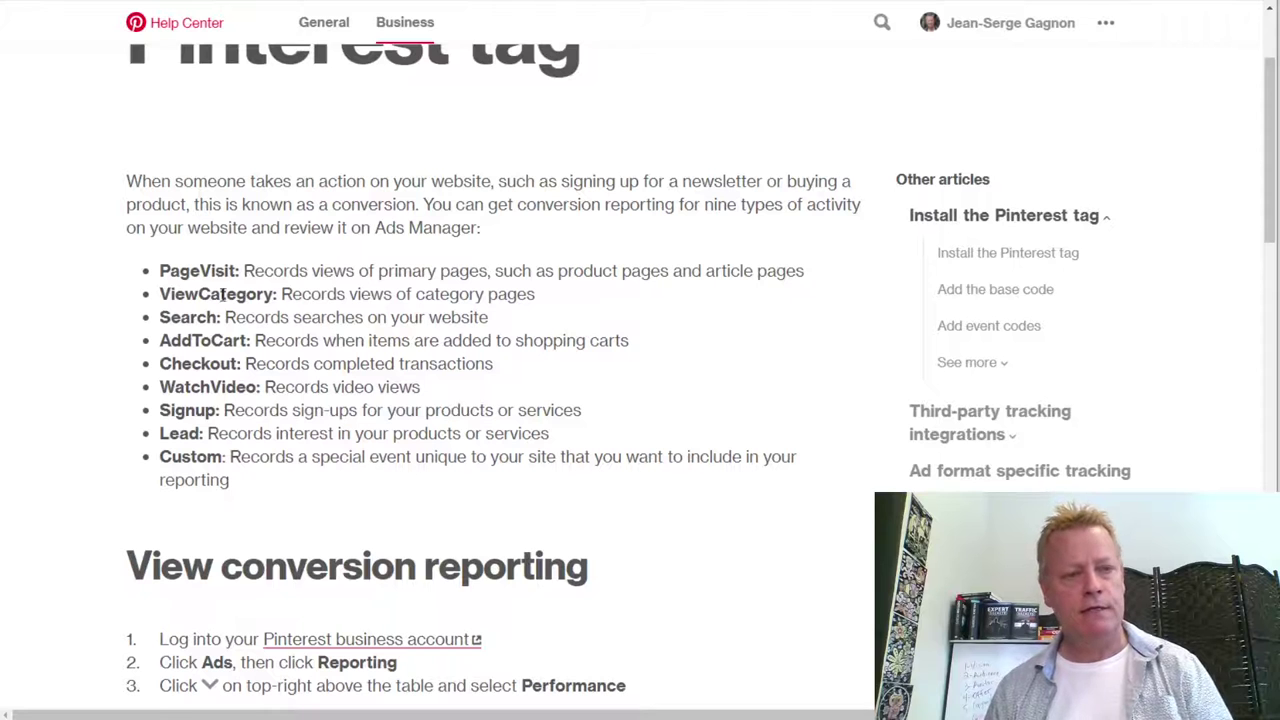
double_click(200, 271)
click(383, 287)
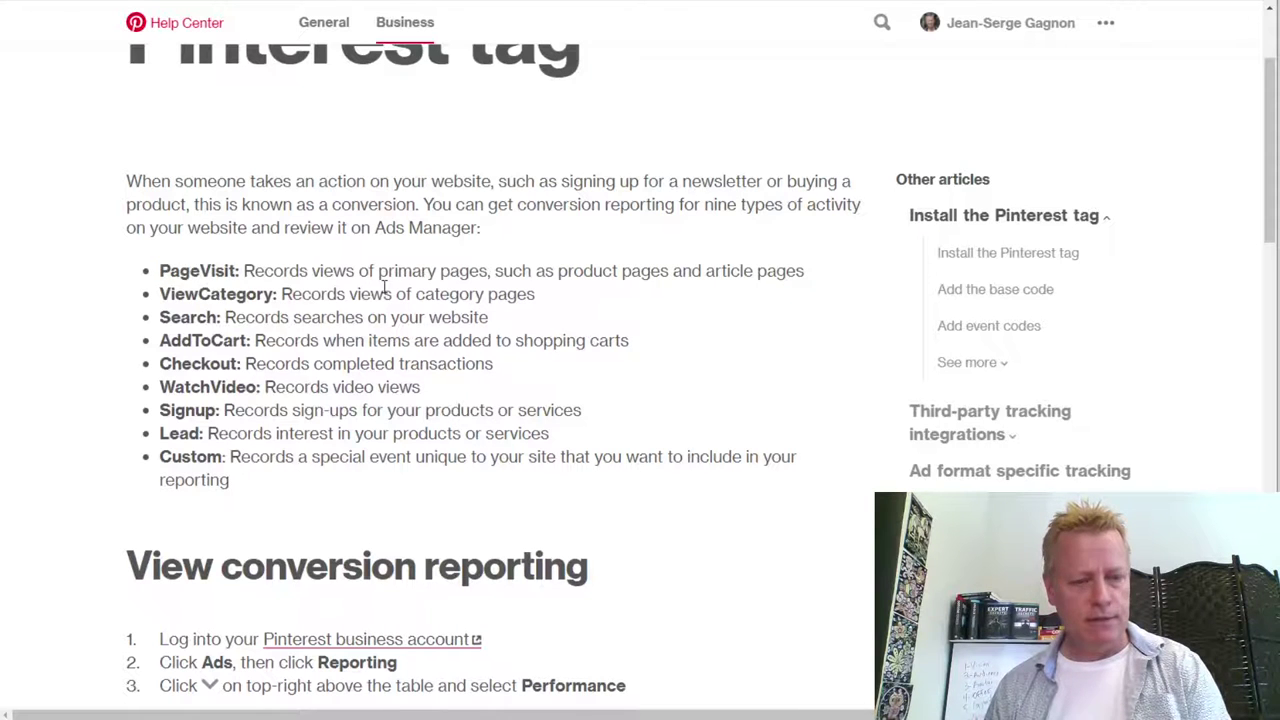
key(alt+Tab)
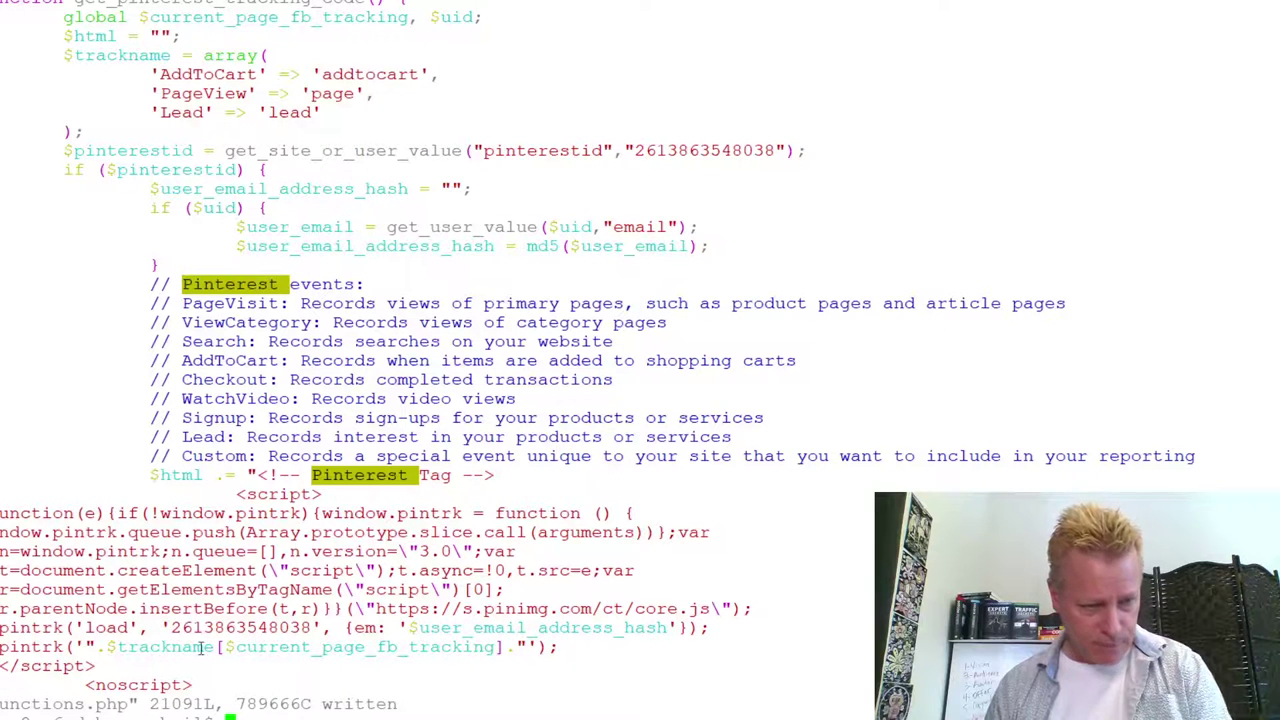
Check the trackname array's PageView and Lead keys and current_page_fb_tracking against the event comments.
double_click(388, 647)
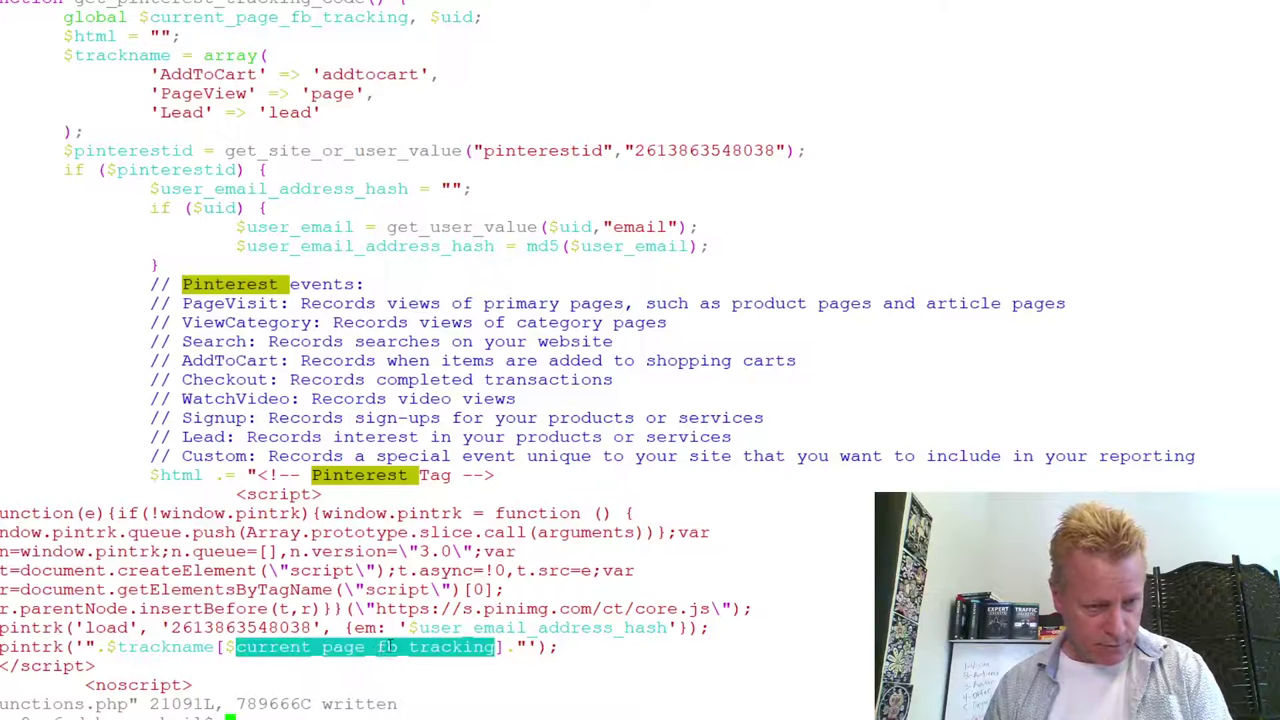
double_click(190, 647)
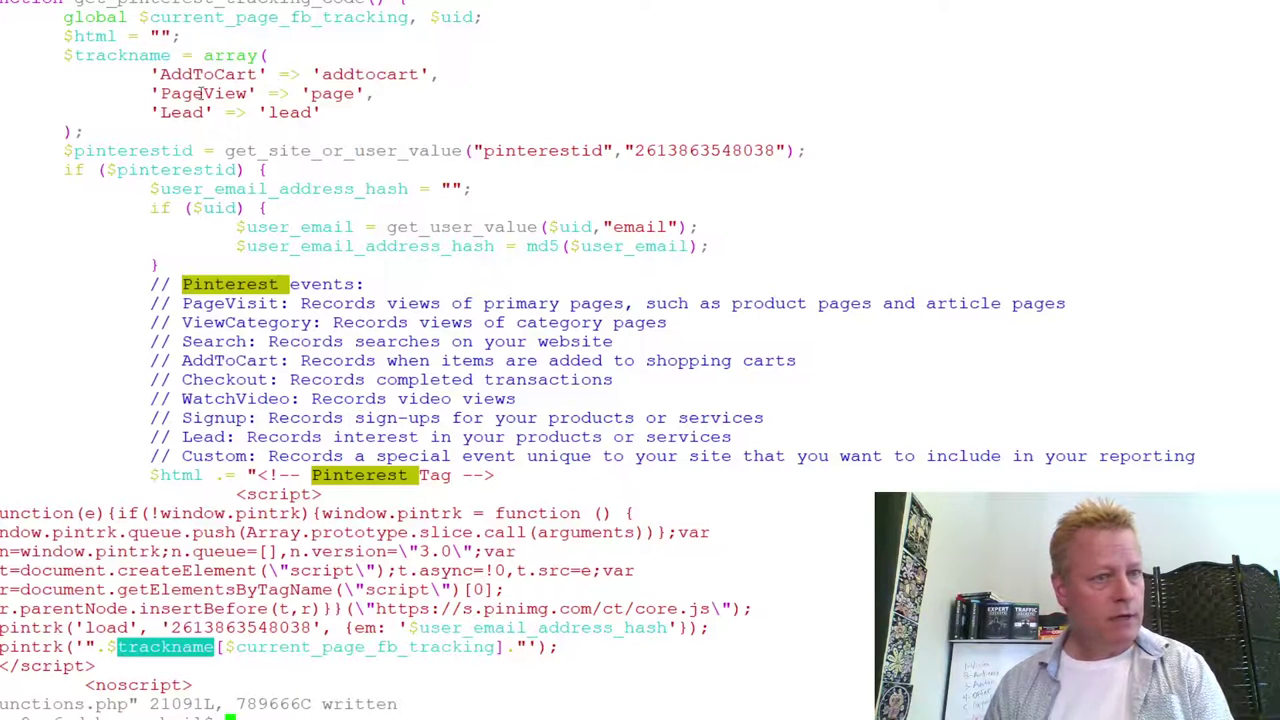
double_click(220, 58)
double_click(189, 94)
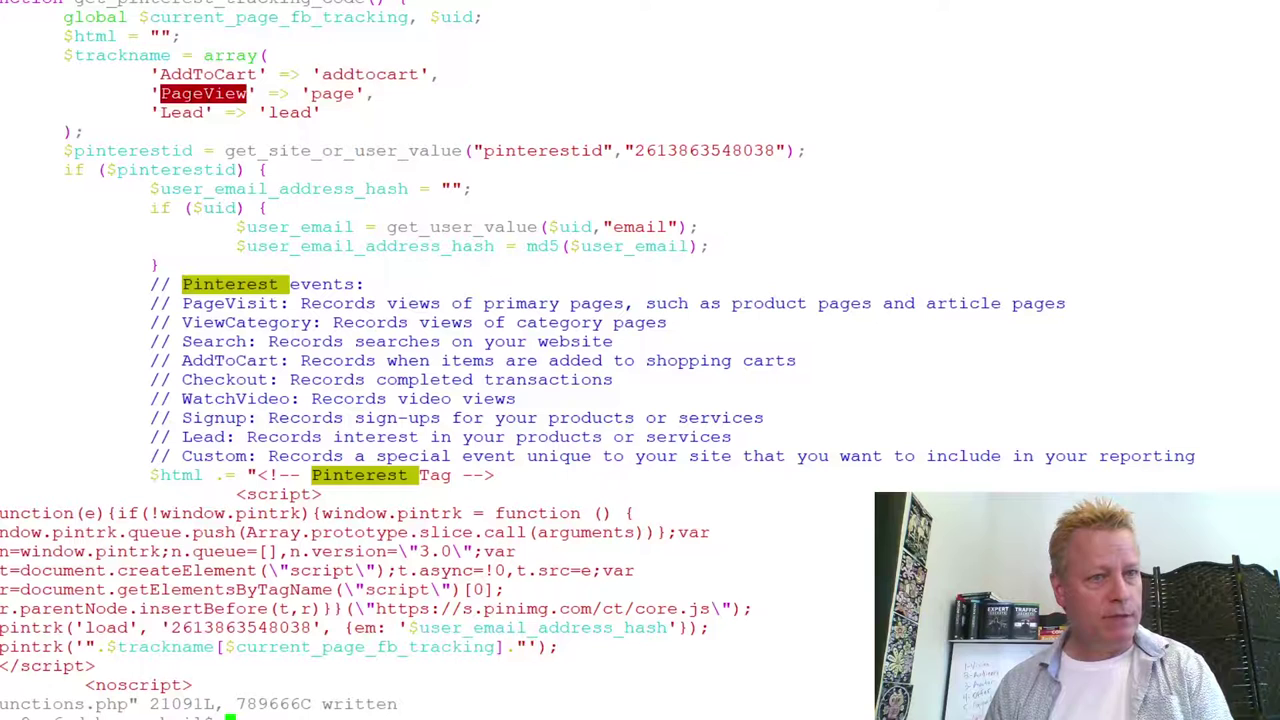
double_click(190, 113)
double_click(190, 93)
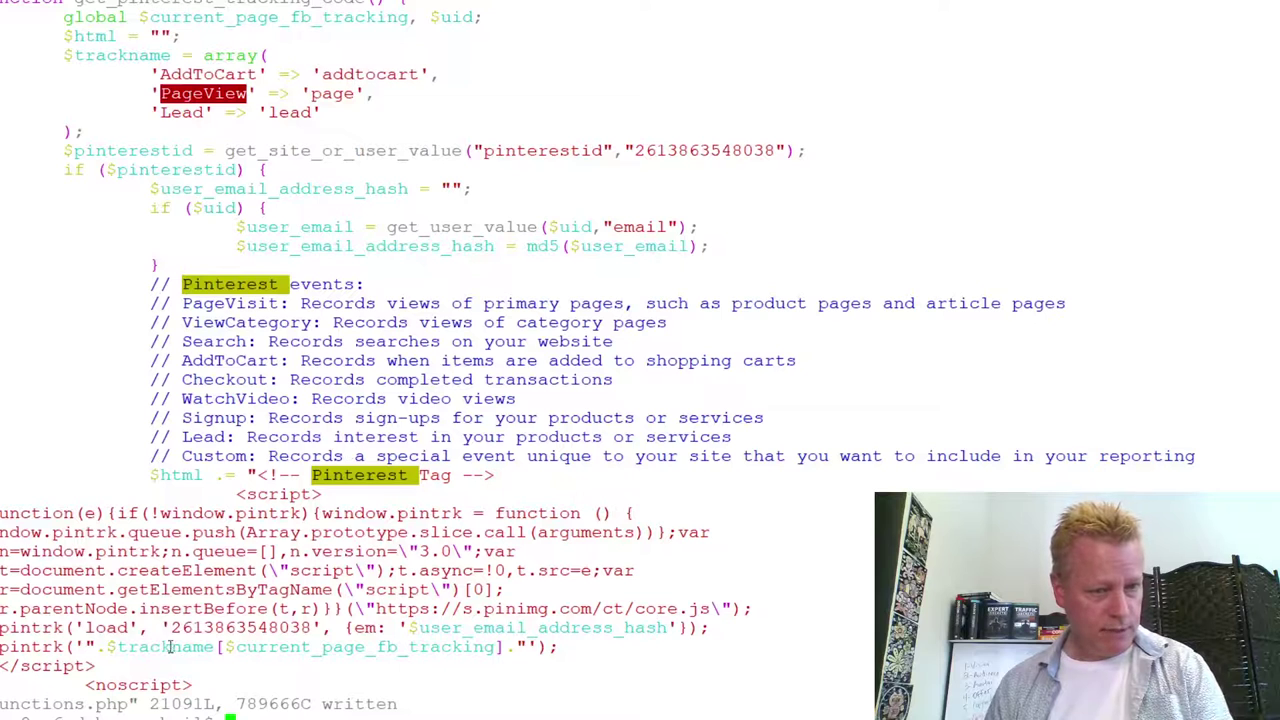
double_click(373, 648)
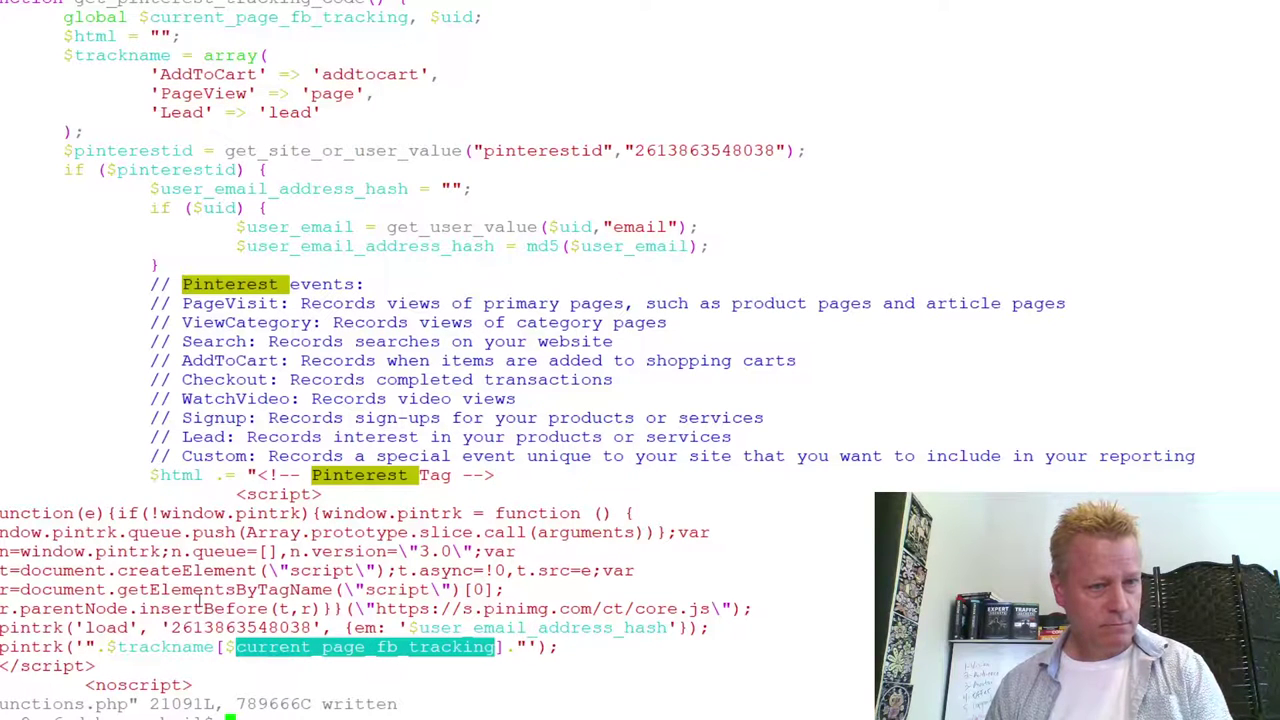
click(348, 576)
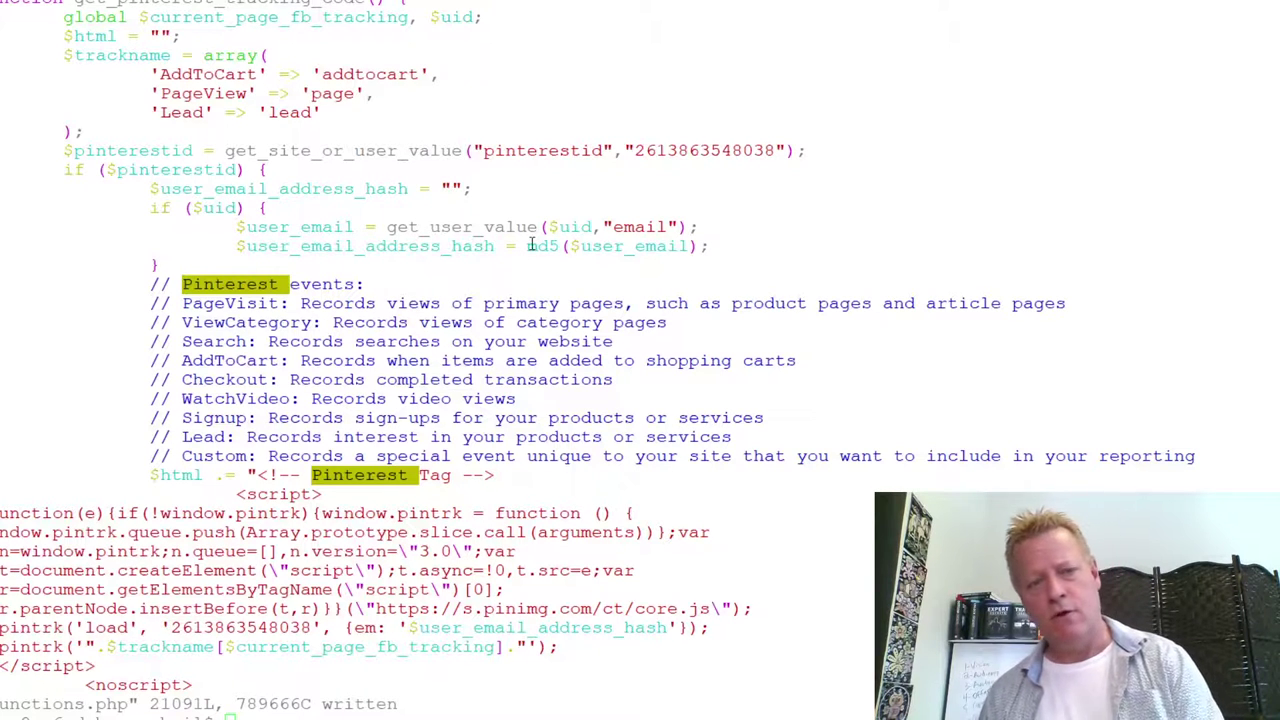
key(alt+Tab)
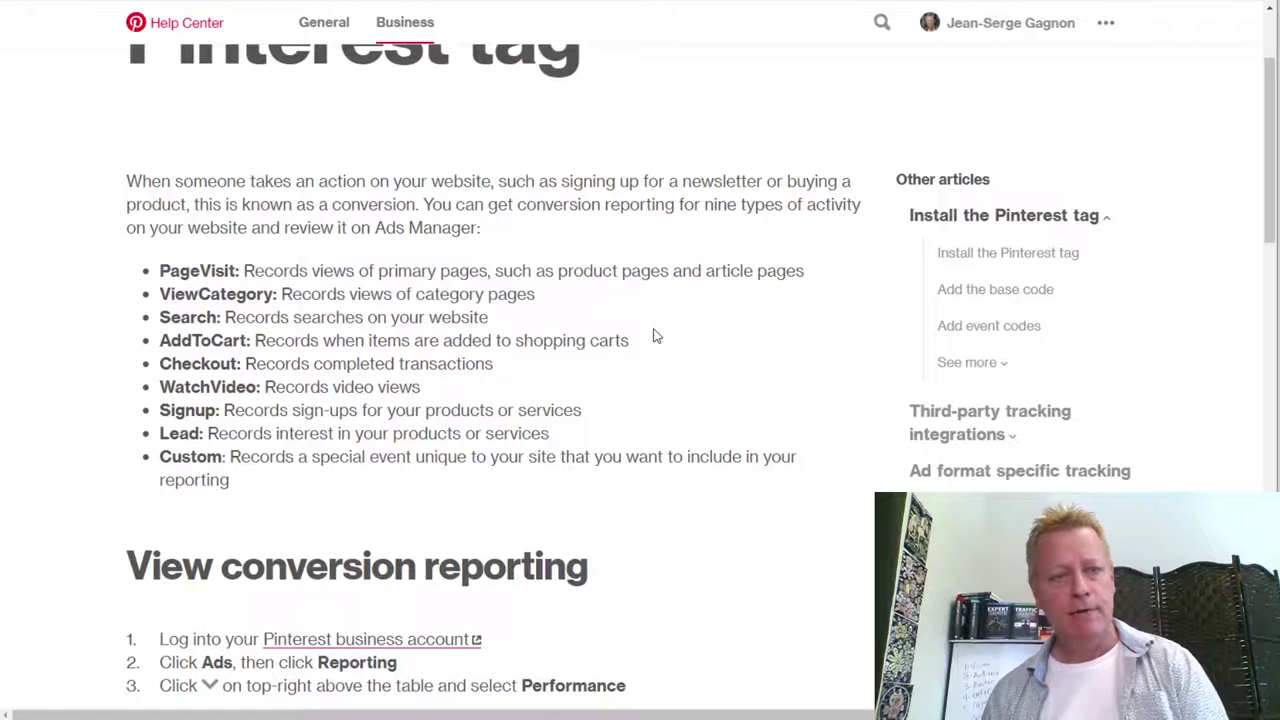
Scroll back to the article title and switch to the Ads Manager Conversions tab.
scroll(398, 76, up, 2)
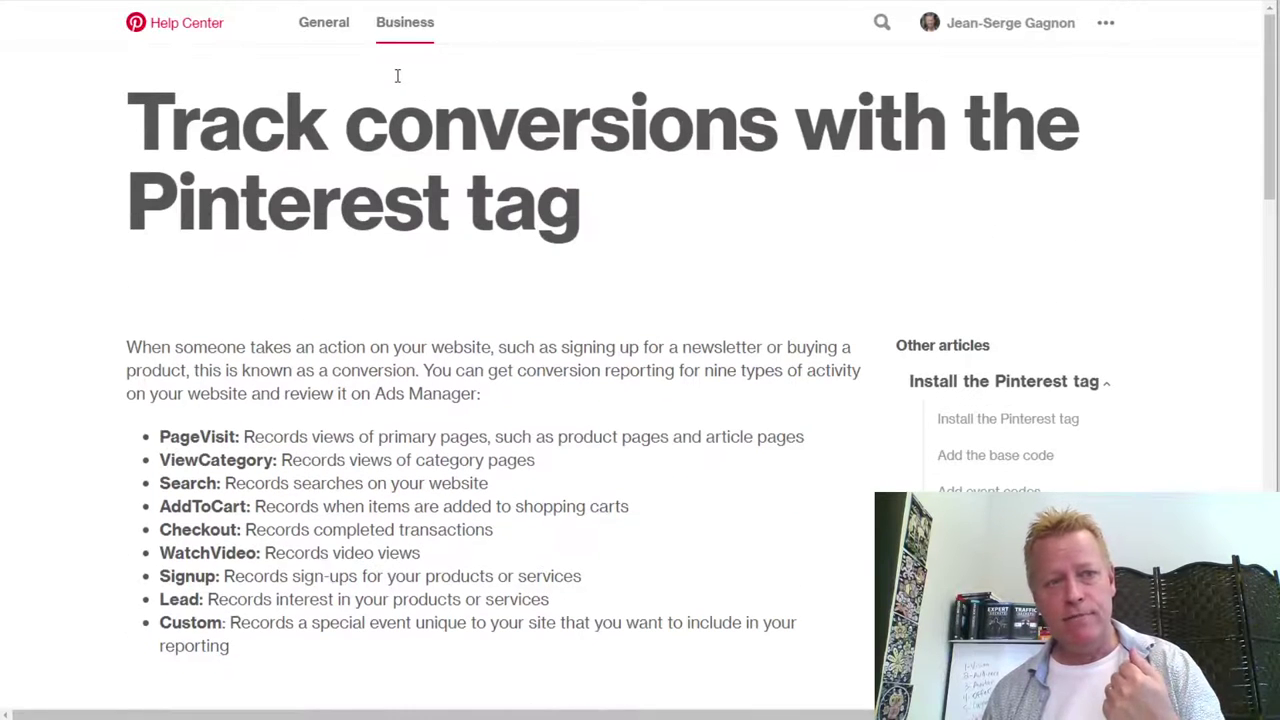
key(ctrl+Tab)
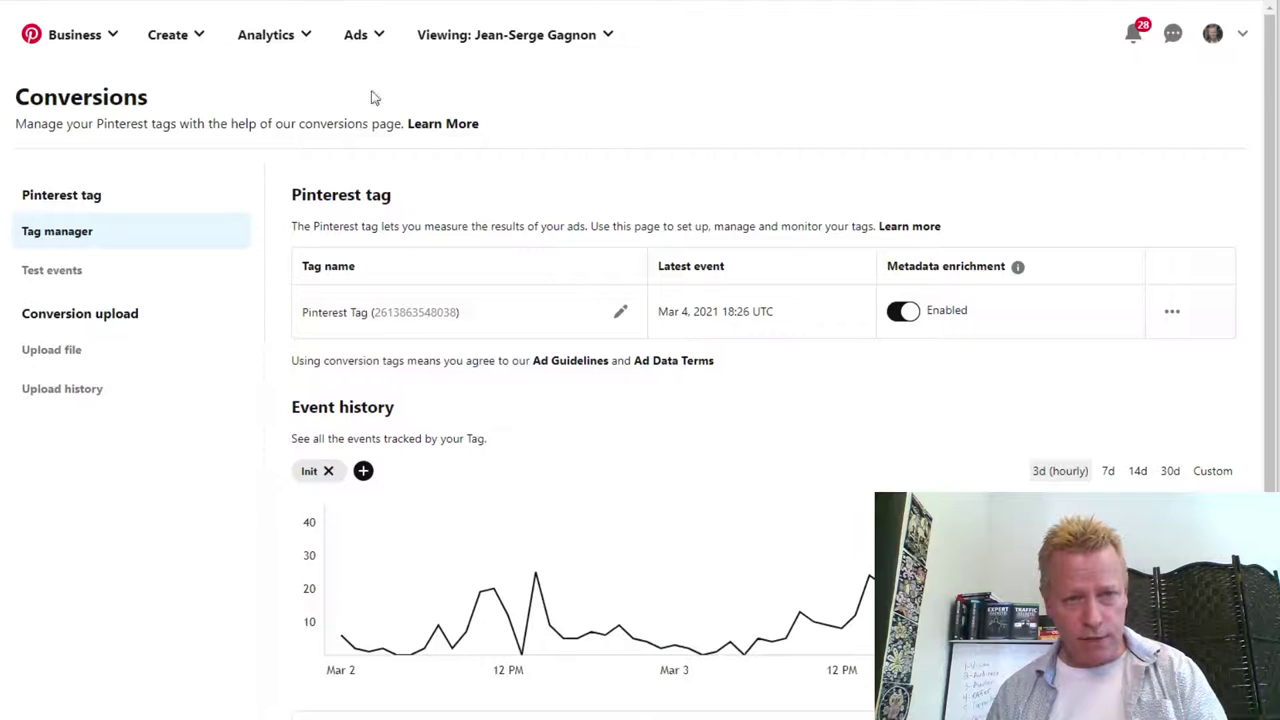
Go to the Audiences page from the Ads menu to view the seven saved audiences.
click(372, 38)
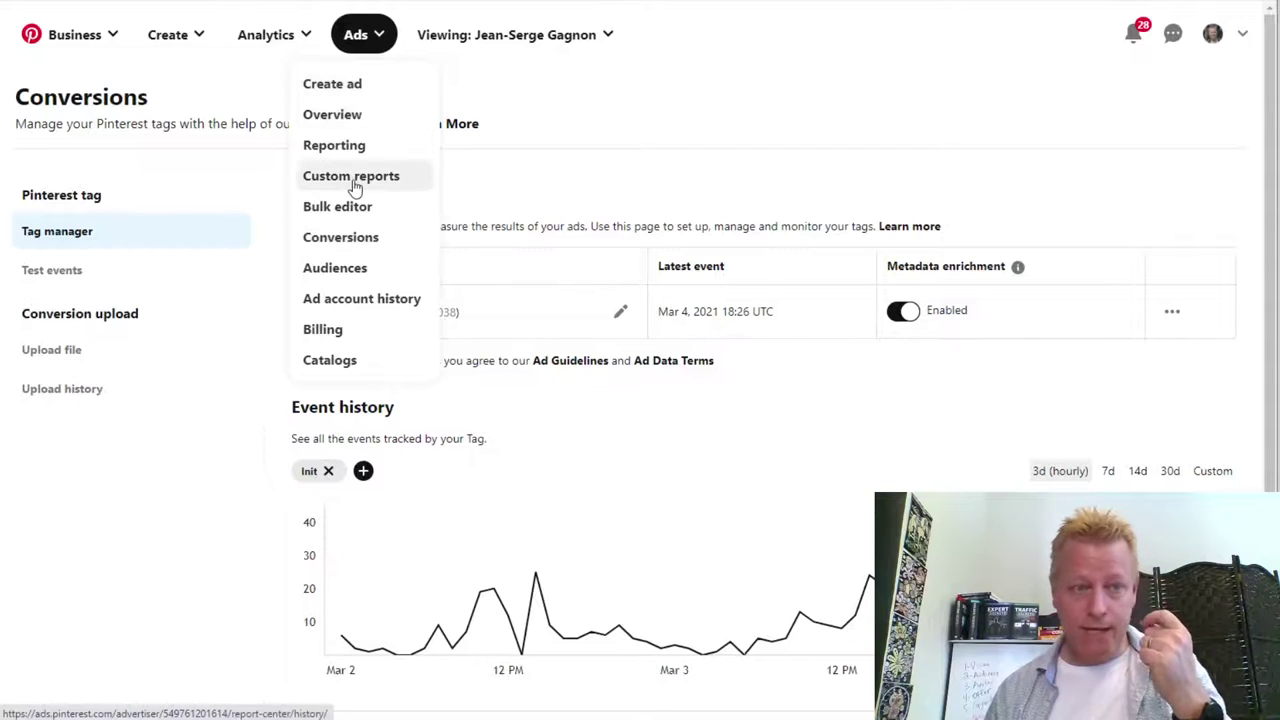
click(343, 272)
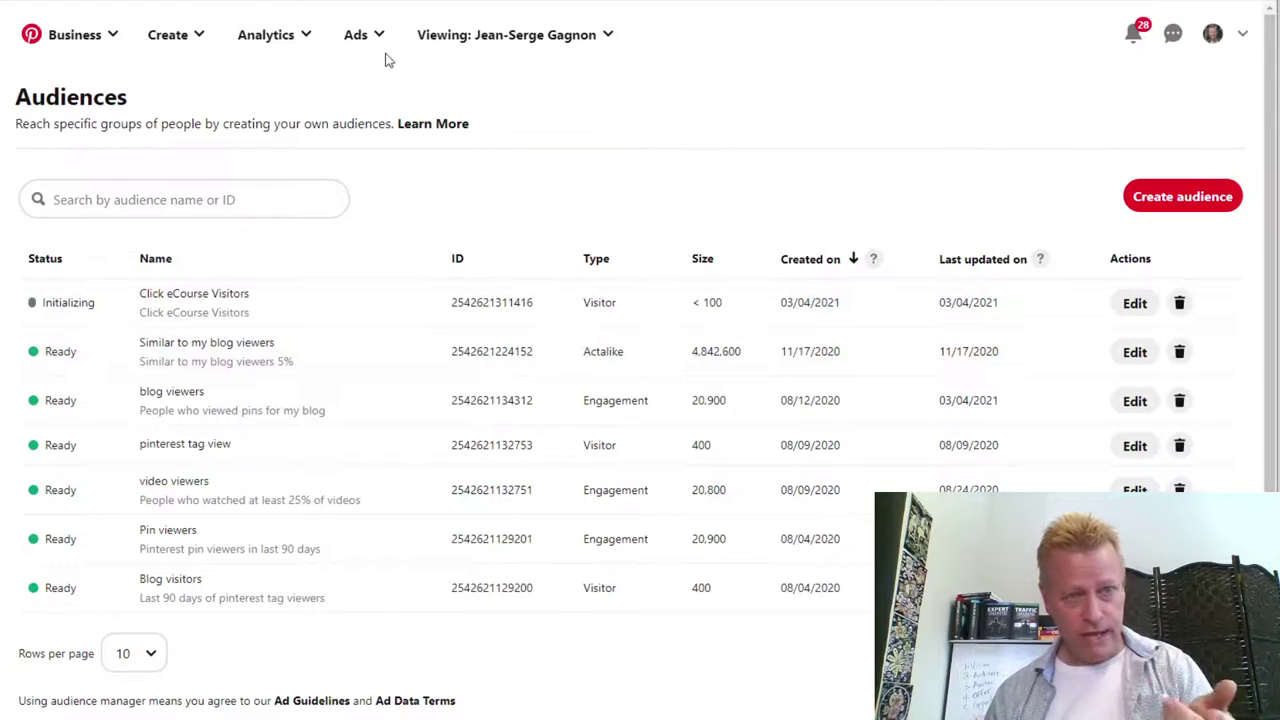
click(378, 40)
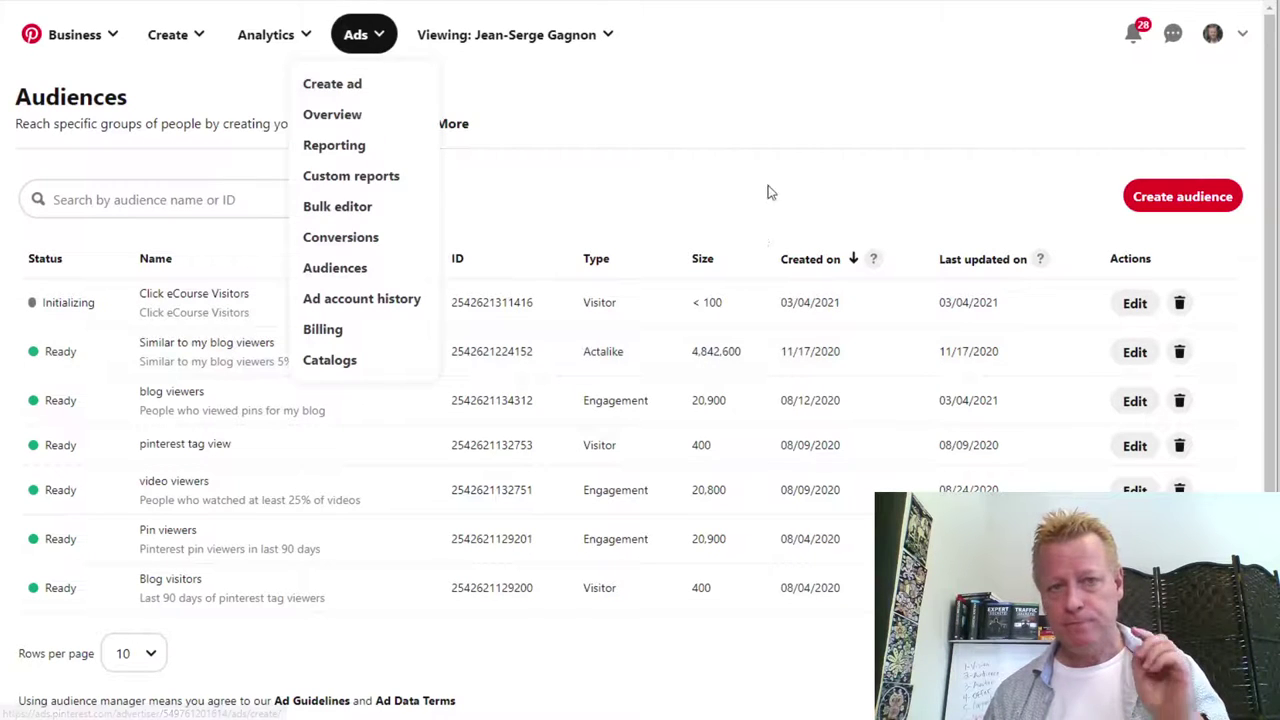